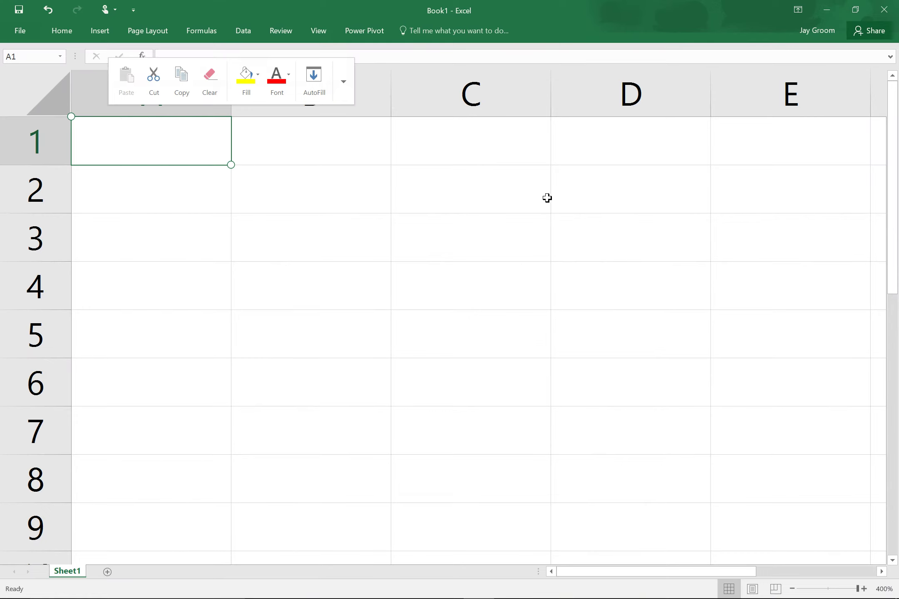
# Enter the 180000 loan amount in A1 and format column A as Accounting.
pyautogui.write('180000')
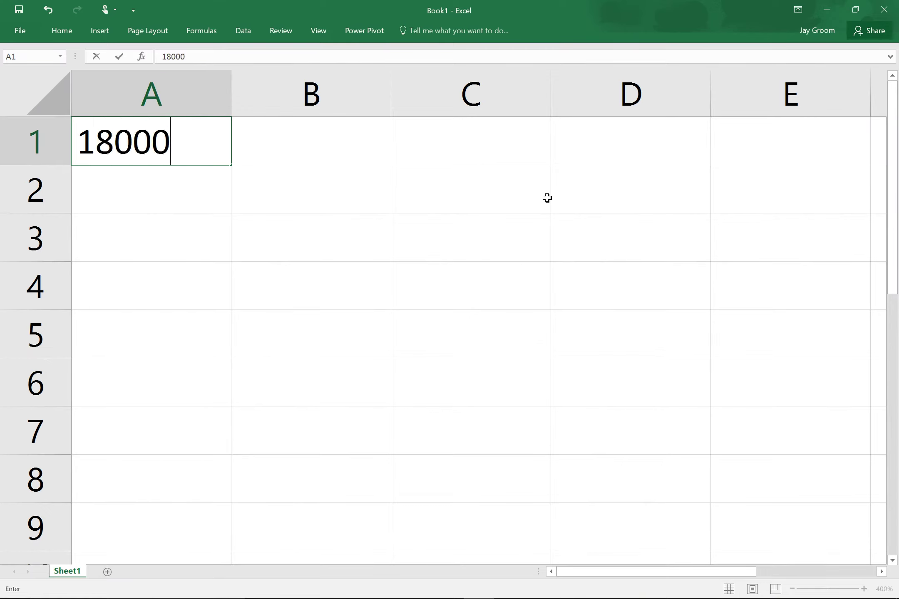
pyautogui.press('Return')
pyautogui.click(180, 112)
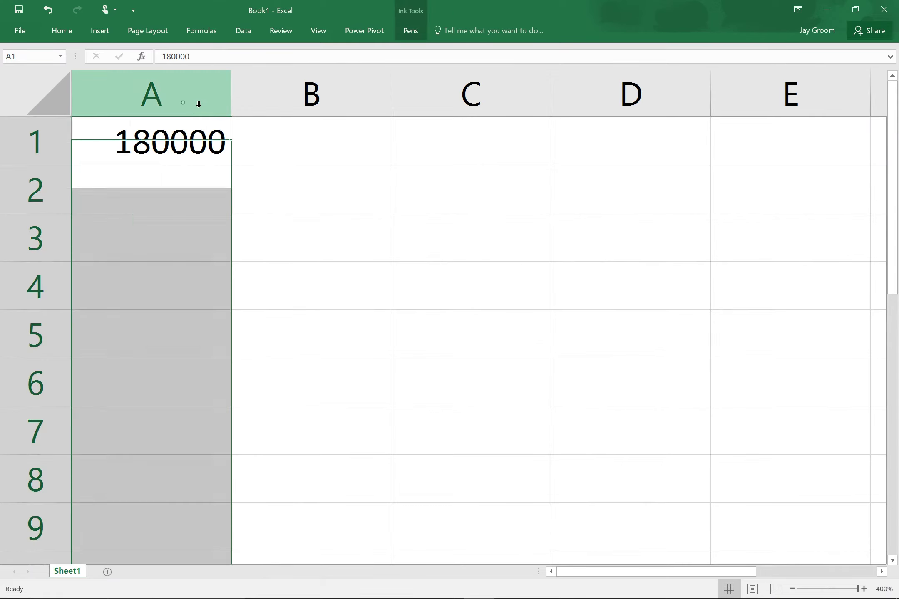
pyautogui.click(62, 31)
pyautogui.click(358, 71)
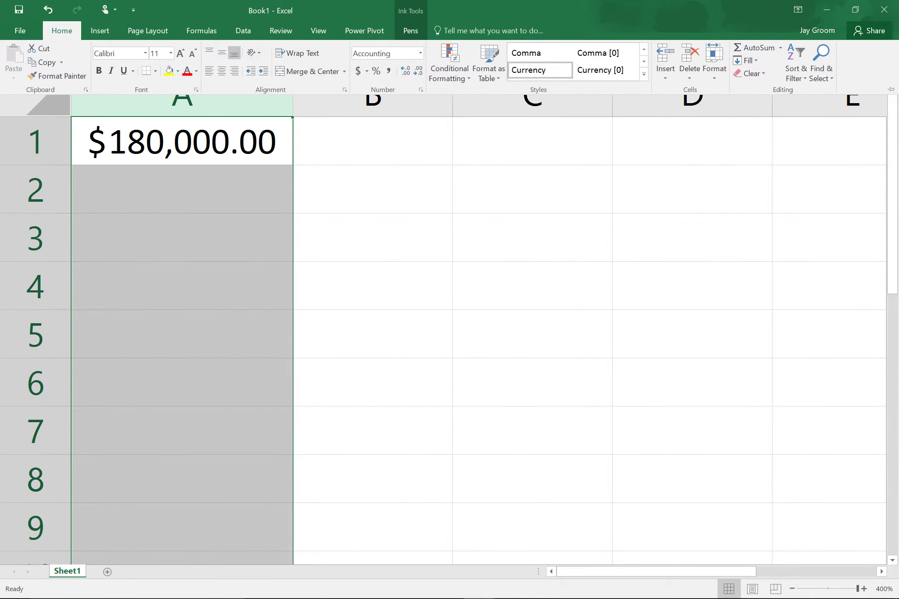
# Enter the 0.046 interest rate in E1 and name that cell 'interest'.
pyautogui.click(803, 151)
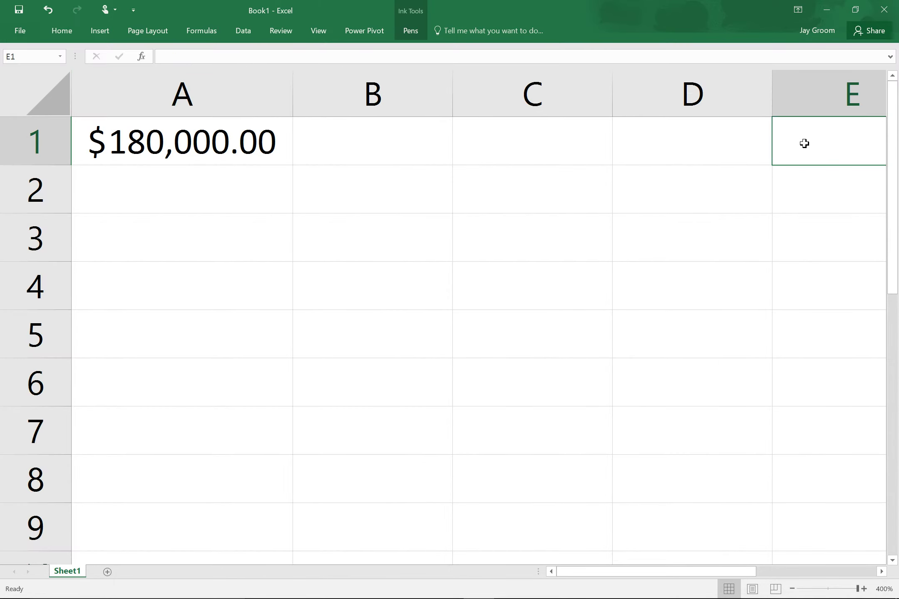
pyautogui.write('.046')
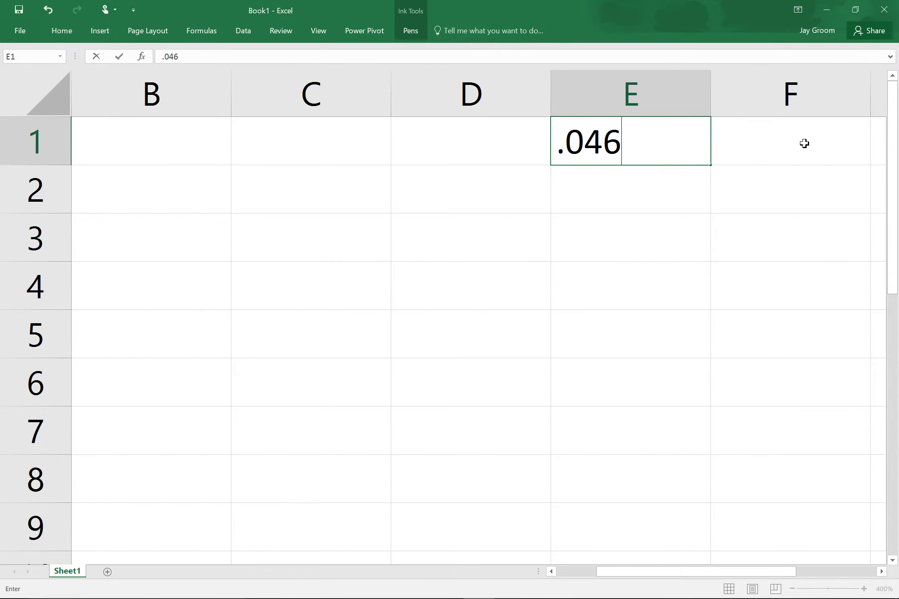
pyautogui.hotkey('ctrl', 'Return')
pyautogui.press('super+Tab')
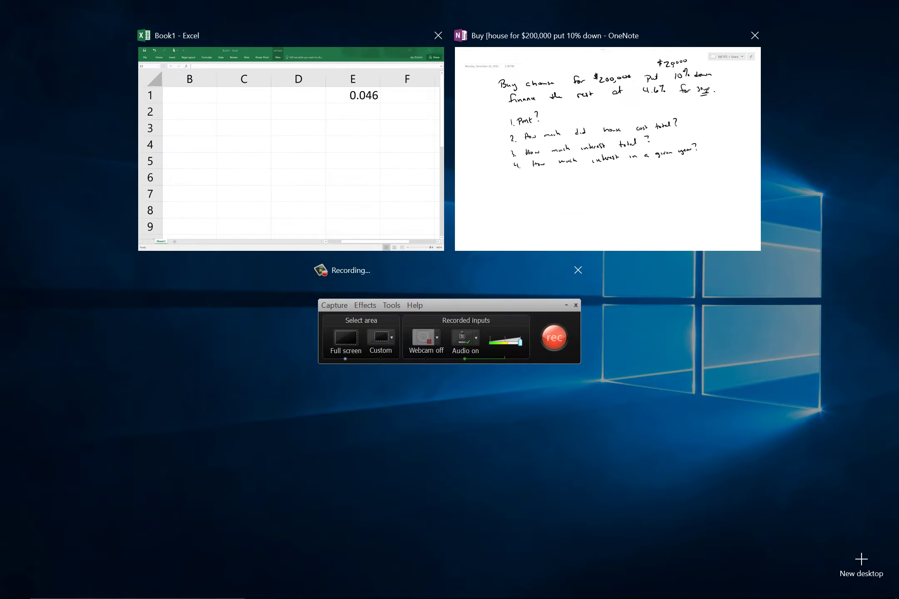
pyautogui.click(242, 168)
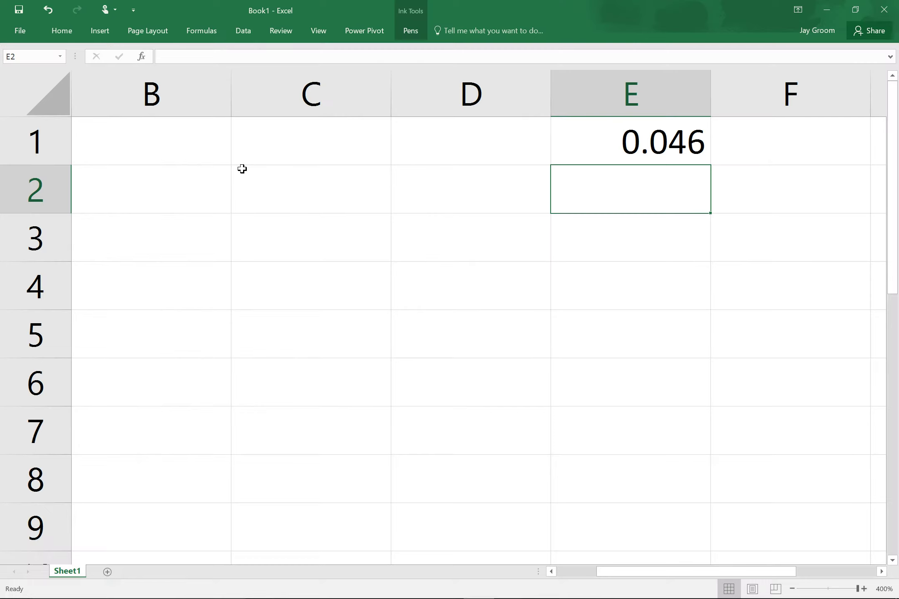
pyautogui.press('Up')
pyautogui.click(34, 61)
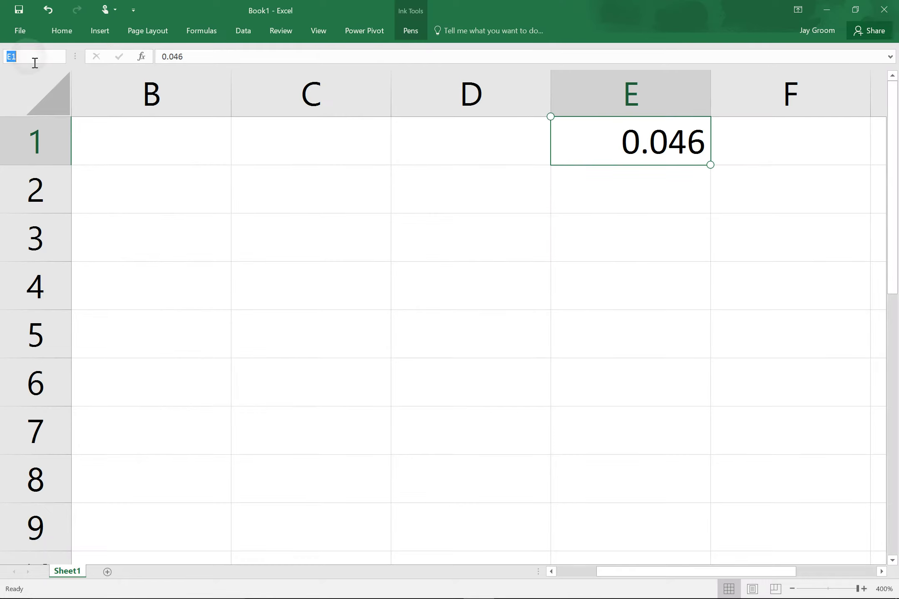
pyautogui.write('interest')
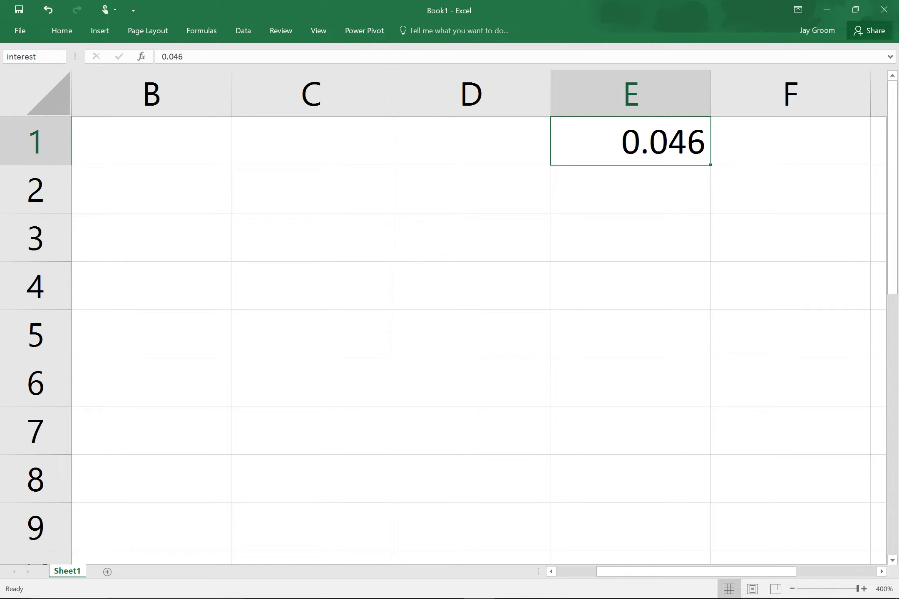
pyautogui.press('Return')
pyautogui.hscroll(-3, 450, 316)
pyautogui.click(132, 183)
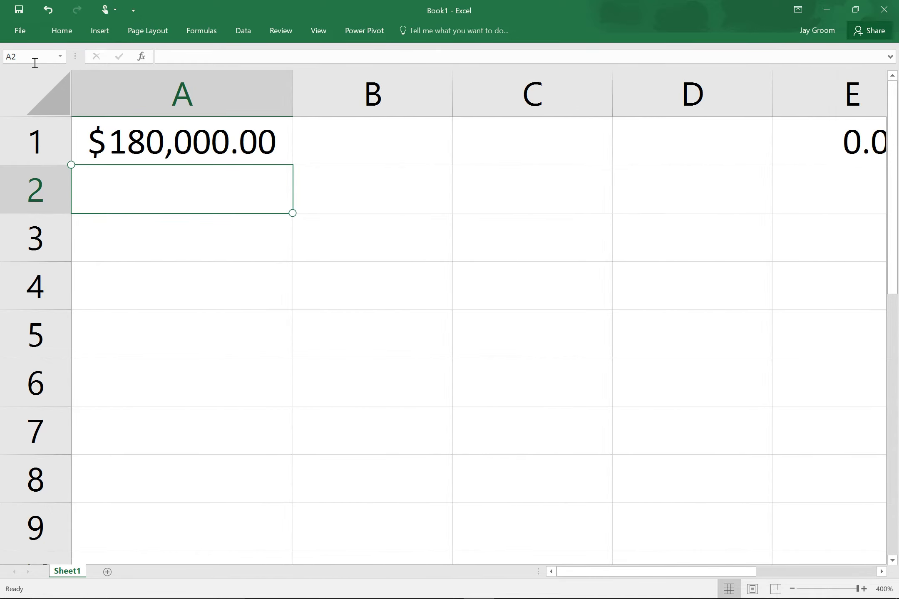
pyautogui.scroll(-5, 449, 316)
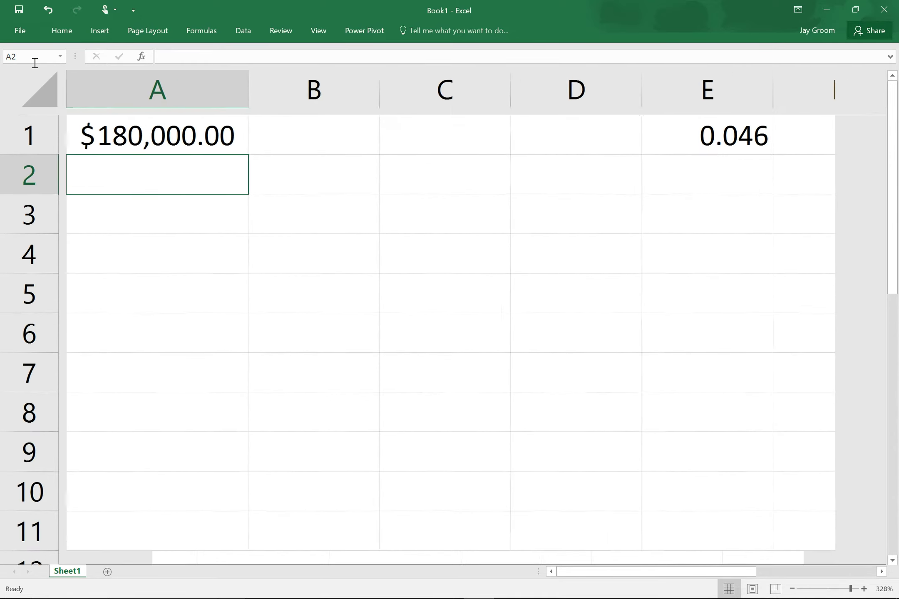
# Enter =PMT(interest/12,360,-A1) in F1 for a $922.76 monthly payment.
pyautogui.click(832, 128)
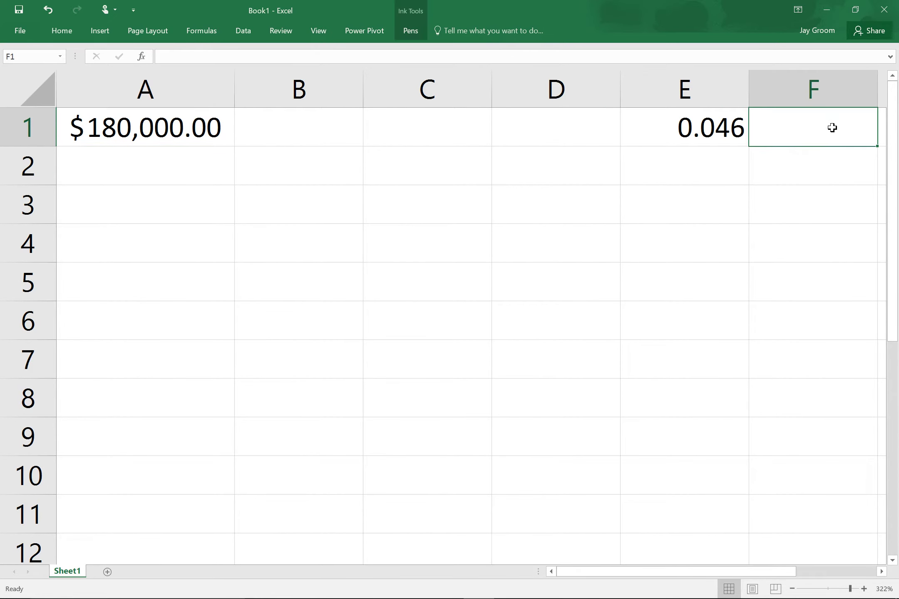
pyautogui.click(202, 31)
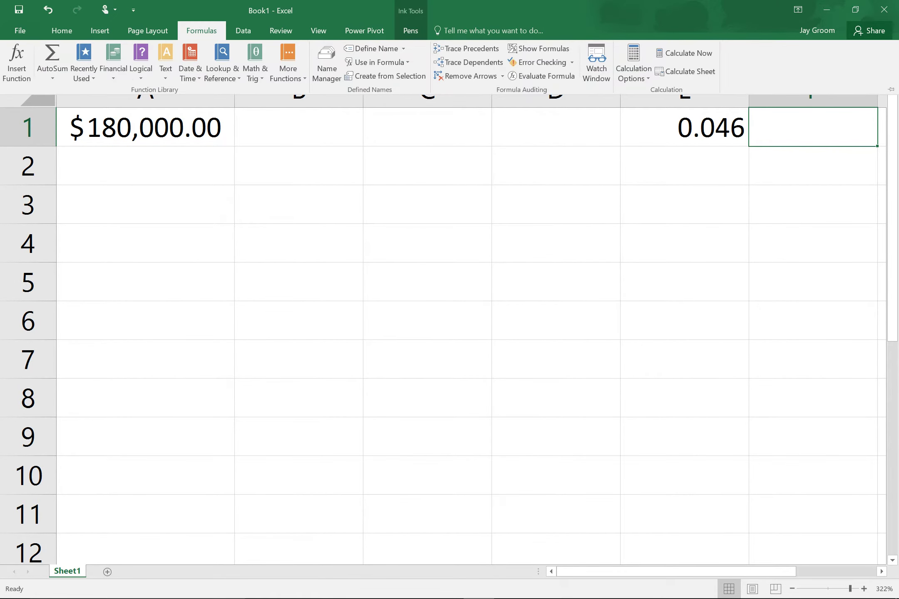
pyautogui.click(113, 63)
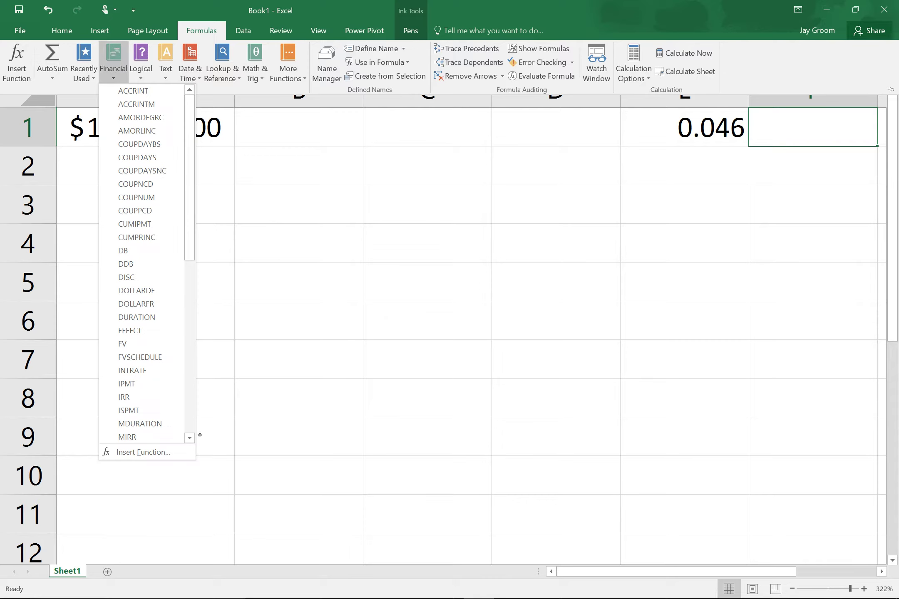
pyautogui.click(189, 428)
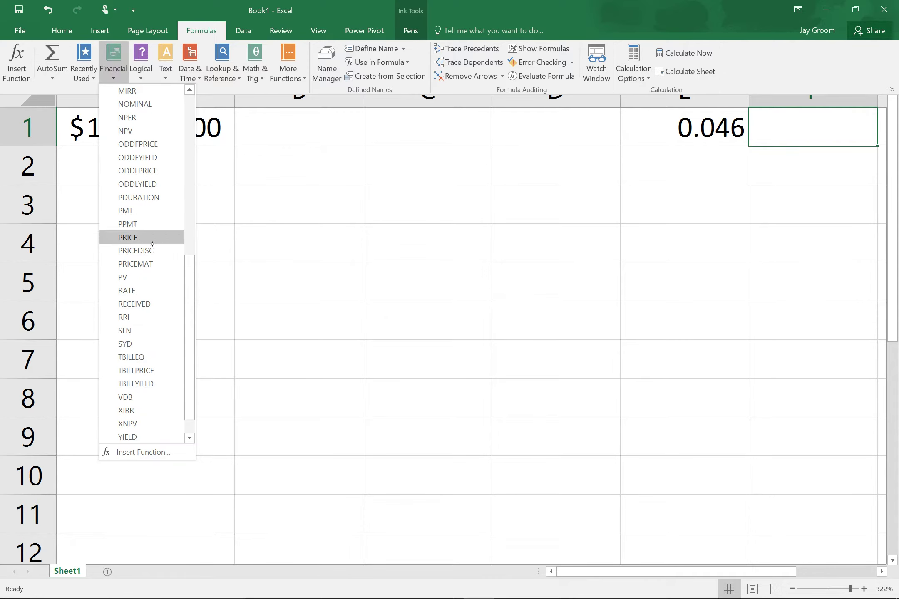
pyautogui.click(129, 211)
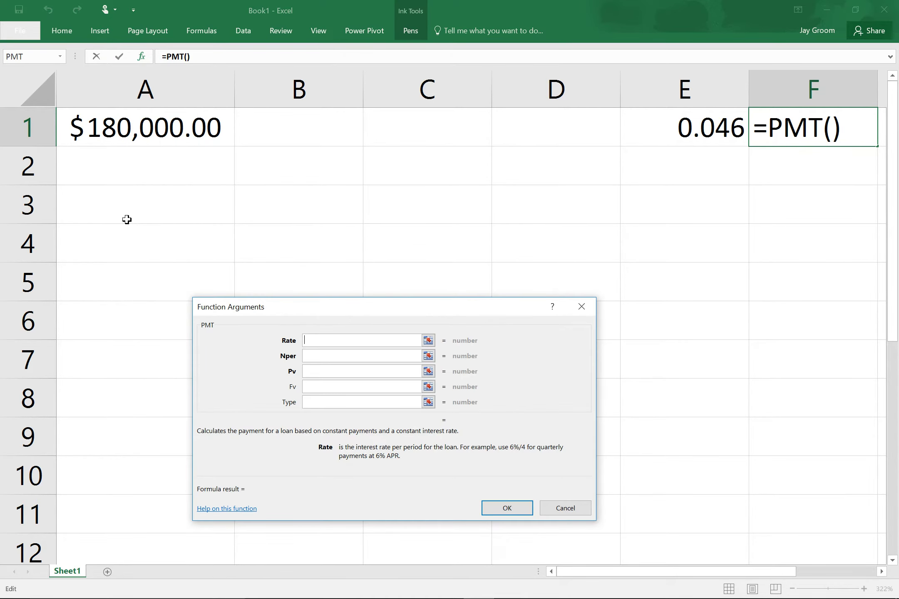
pyautogui.click(693, 119)
pyautogui.write('/12')
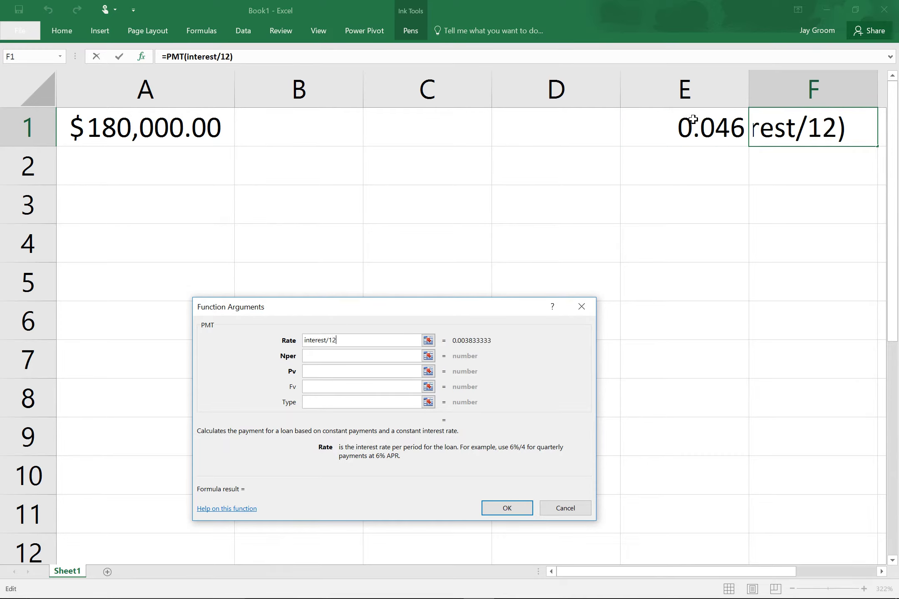
pyautogui.click(363, 360)
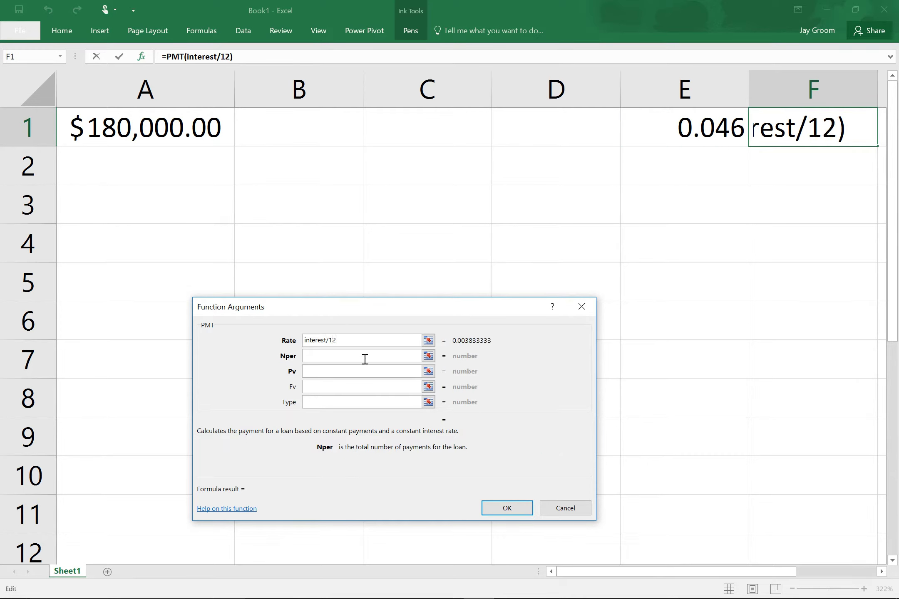
pyautogui.write('360')
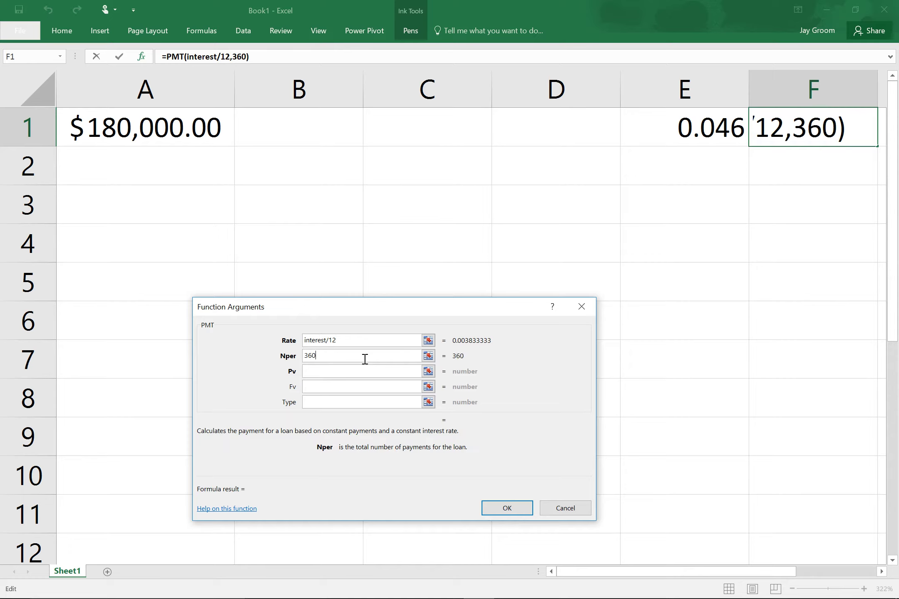
pyautogui.click(349, 375)
pyautogui.write('-')
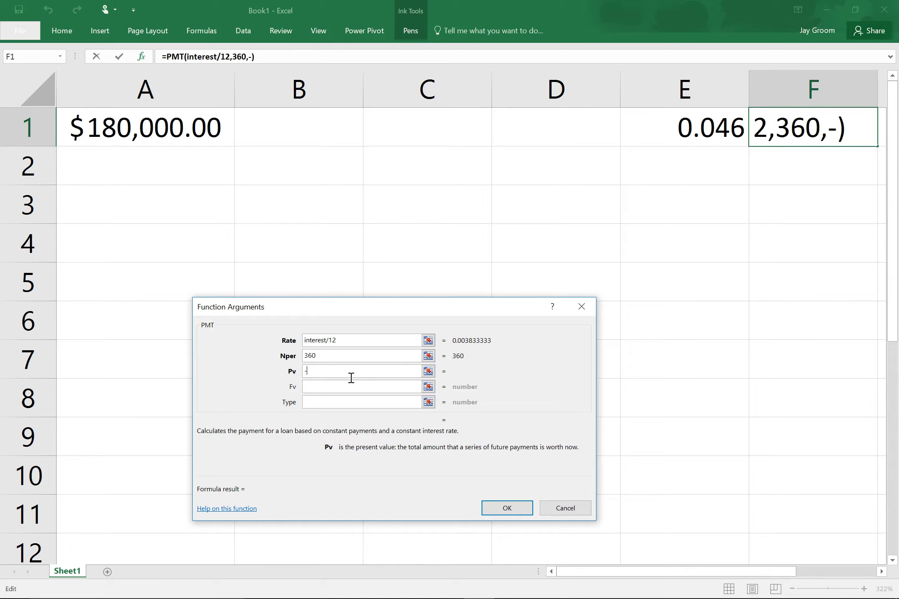
pyautogui.click(180, 122)
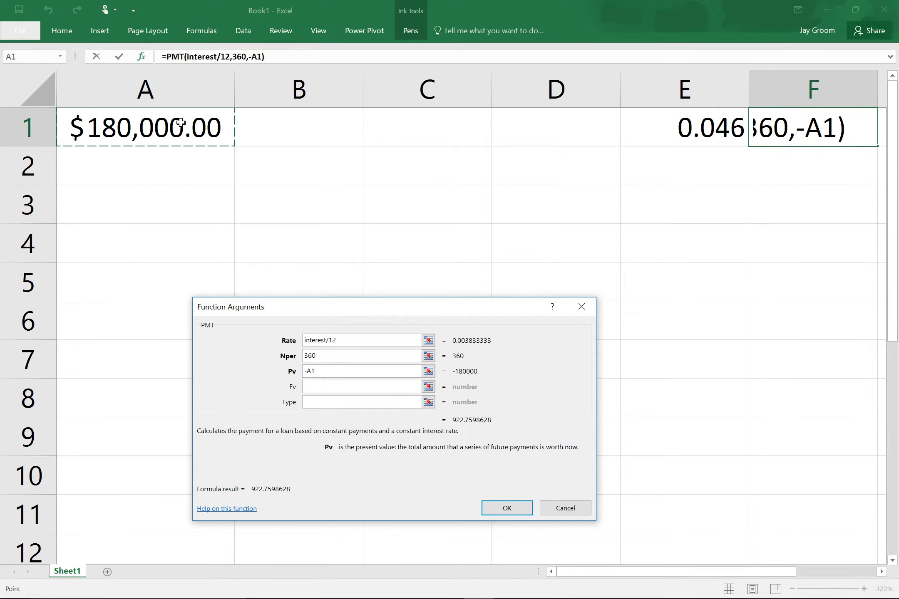
pyautogui.press('Return')
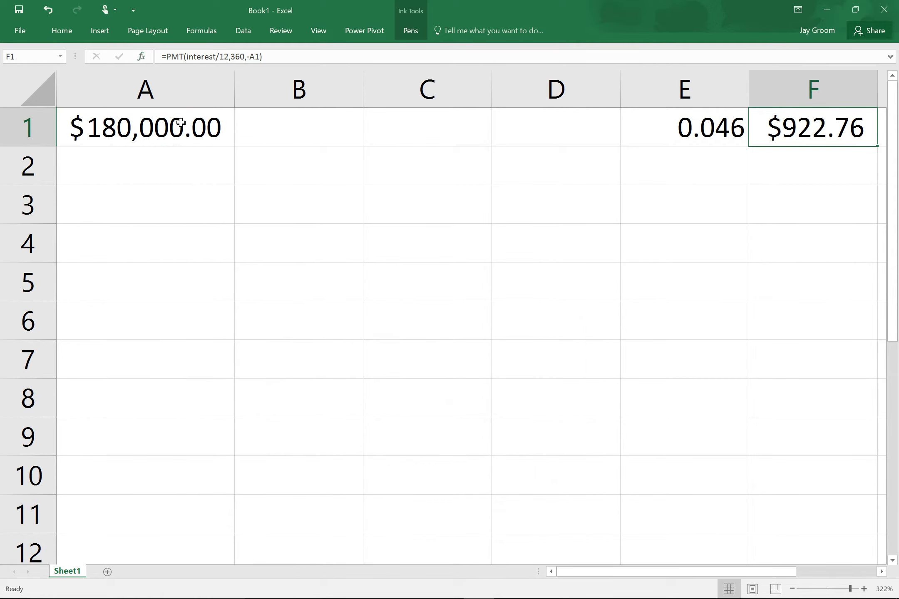
# In OneNote, handwrite $922.76 beside '1. Pmt?'.
pyautogui.press('super+Tab')
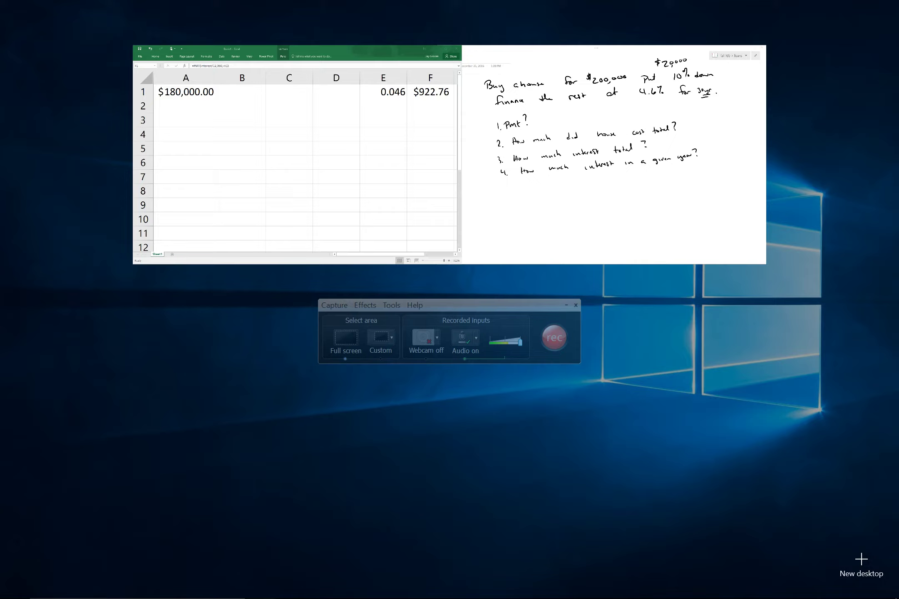
pyautogui.click(550, 194)
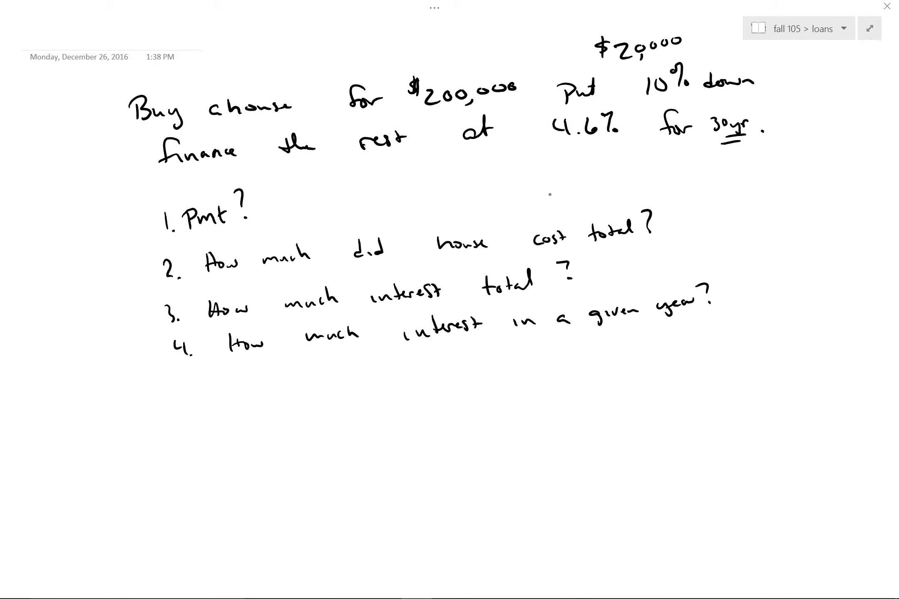
pyautogui.moveTo(343, 193); pyautogui.dragTo(336, 208)
pyautogui.moveTo(349, 192); pyautogui.dragTo(362, 208)
pyautogui.moveTo(367, 191)
pyautogui.mouseDown()
pyautogui.moveTo(376, 205)
pyautogui.moveTo(410, 190)
pyautogui.mouseUp()
pyautogui.click(386, 201)
pyautogui.moveTo(326, 188)
pyautogui.mouseDown()
pyautogui.moveTo(308, 190)
pyautogui.moveTo(303, 203)
pyautogui.mouseUp()
pyautogui.moveTo(311, 183); pyautogui.dragTo(320, 204)
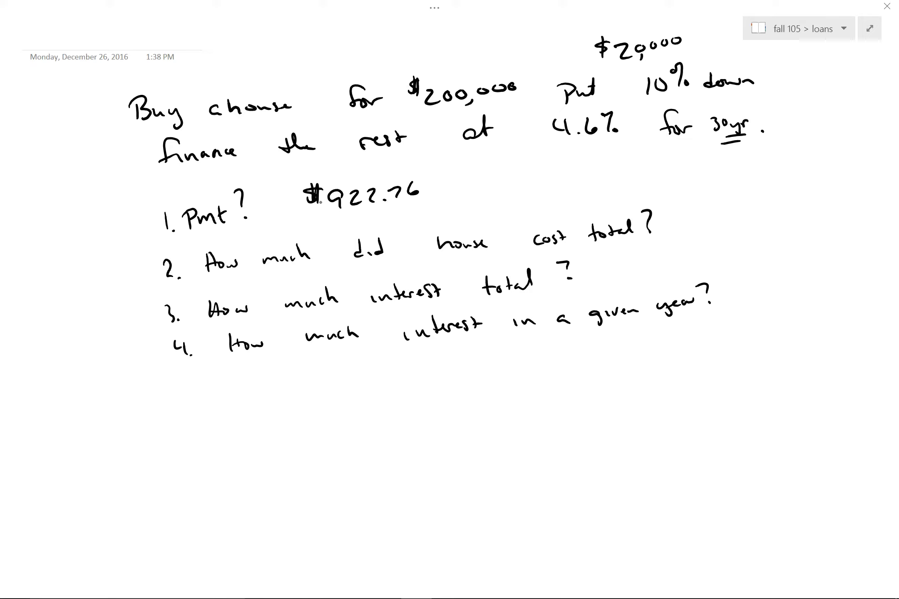
# Handwrite 360*922.76 +20000 beside question 2 for the total house cost.
pyautogui.hscroll(5, 581, 224)
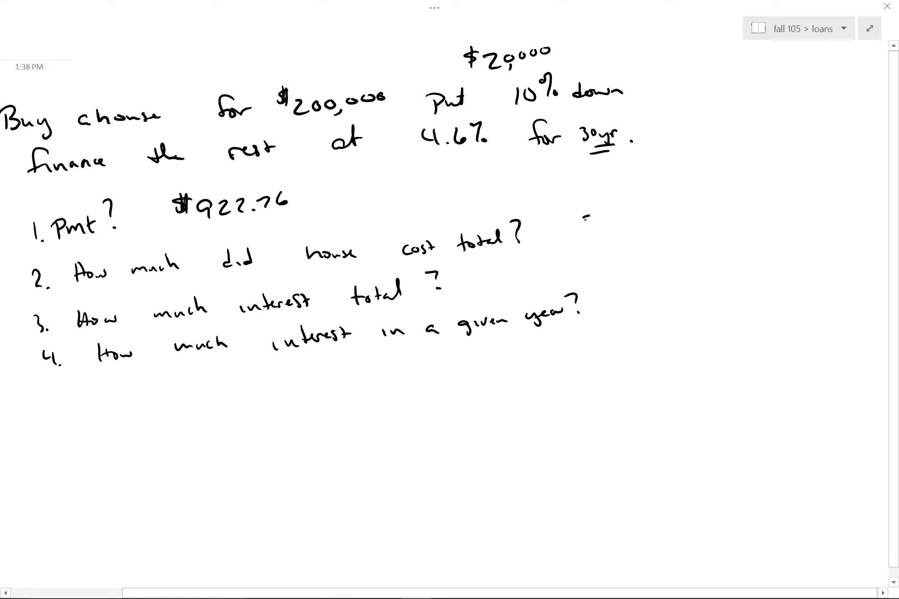
pyautogui.moveTo(585, 217)
pyautogui.mouseDown()
pyautogui.moveTo(582, 234)
pyautogui.moveTo(620, 217)
pyautogui.moveTo(644, 218)
pyautogui.moveTo(646, 227)
pyautogui.moveTo(707, 214)
pyautogui.mouseUp()
pyautogui.click(633, 223)
pyautogui.click(687, 219)
pyautogui.moveTo(628, 217); pyautogui.dragTo(635, 228)
pyautogui.moveTo(637, 213); pyautogui.dragTo(627, 230)
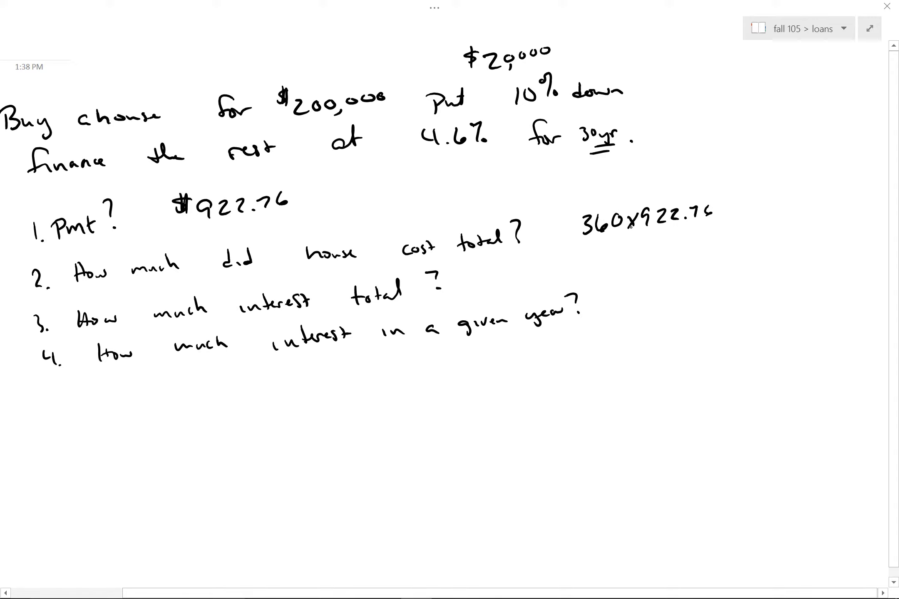
pyautogui.moveTo(733, 202); pyautogui.dragTo(732, 213)
pyautogui.moveTo(727, 209); pyautogui.dragTo(758, 208)
pyautogui.moveTo(767, 198)
pyautogui.mouseDown()
pyautogui.moveTo(760, 204)
pyautogui.moveTo(768, 199)
pyautogui.mouseUp()
pyautogui.moveTo(777, 198); pyautogui.dragTo(782, 199)
pyautogui.moveTo(784, 197); pyautogui.dragTo(782, 195)
pyautogui.moveTo(800, 193)
pyautogui.mouseDown()
pyautogui.moveTo(793, 196)
pyautogui.moveTo(802, 194)
pyautogui.mouseUp()
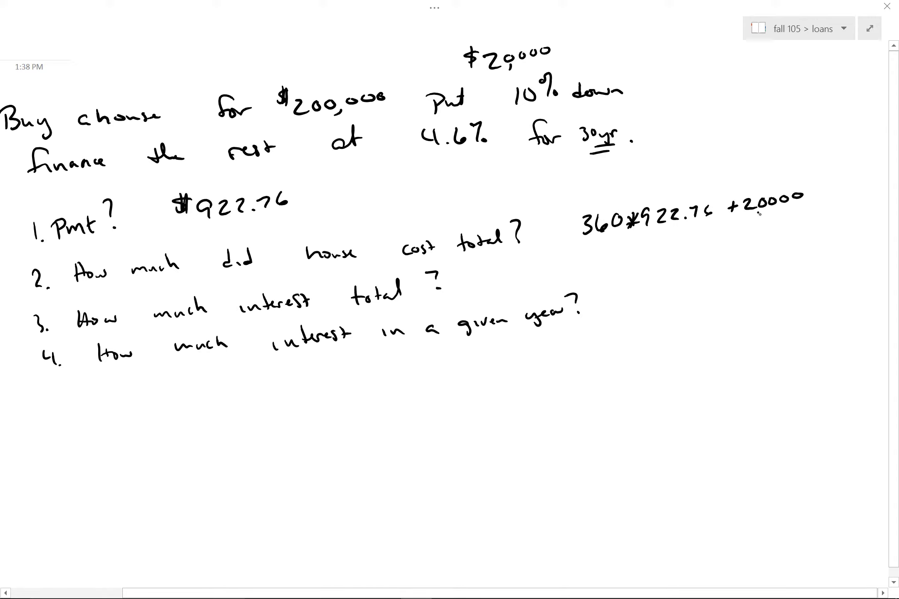
pyautogui.press('super+Tab')
# Enter =360*F1+20000 in E6, giving a total house cost of $352,193.55.
pyautogui.click(594, 179)
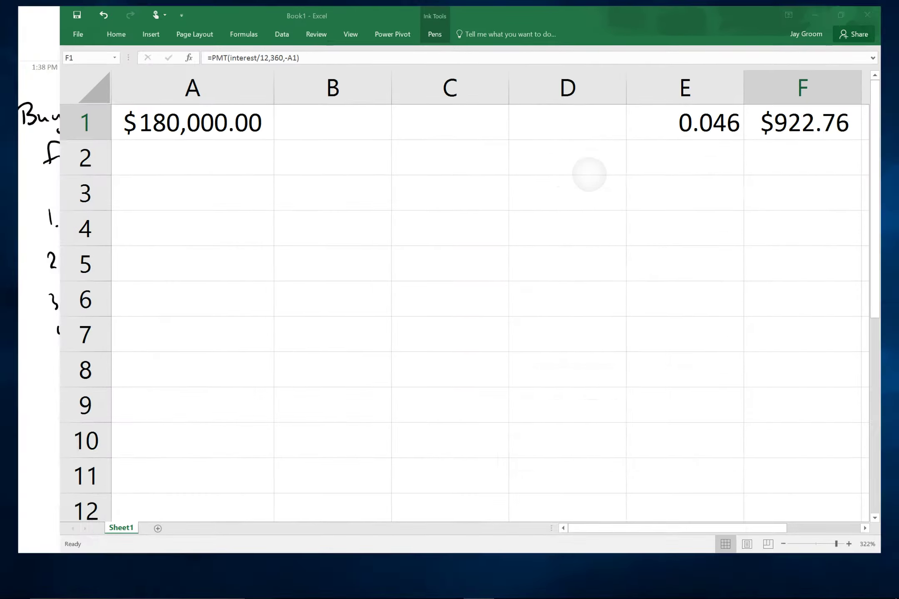
pyautogui.click(707, 320)
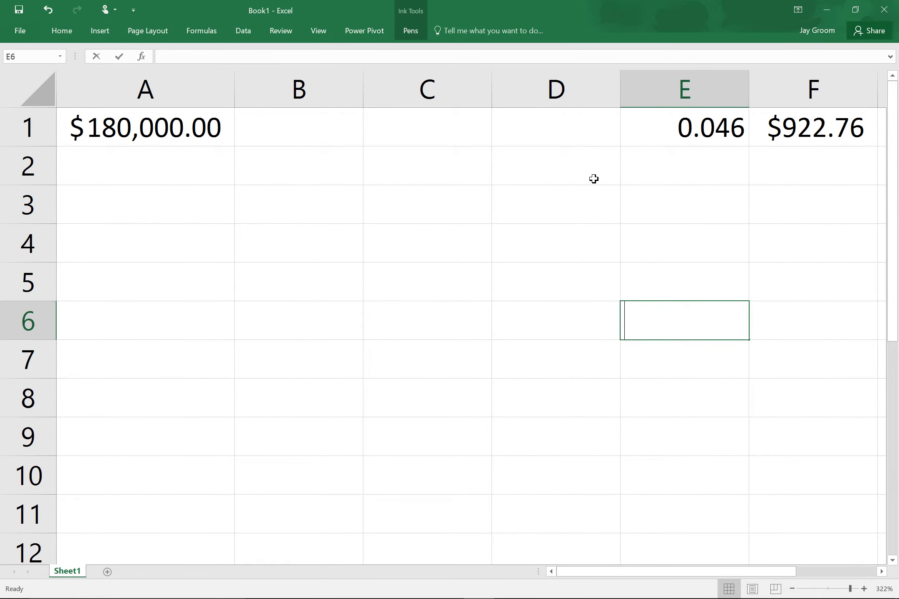
pyautogui.write('=36')
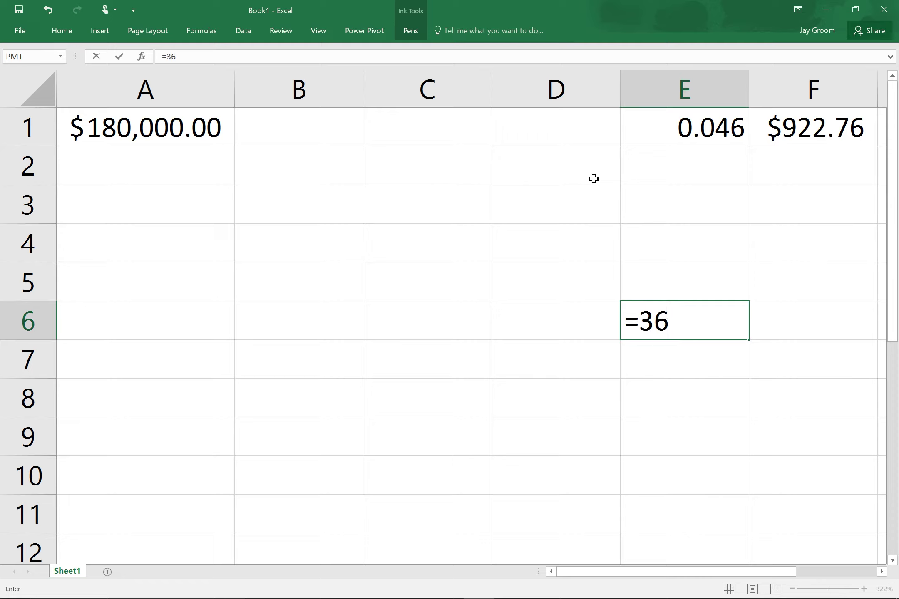
pyautogui.write('0*')
pyautogui.click(813, 127)
pyautogui.write('+')
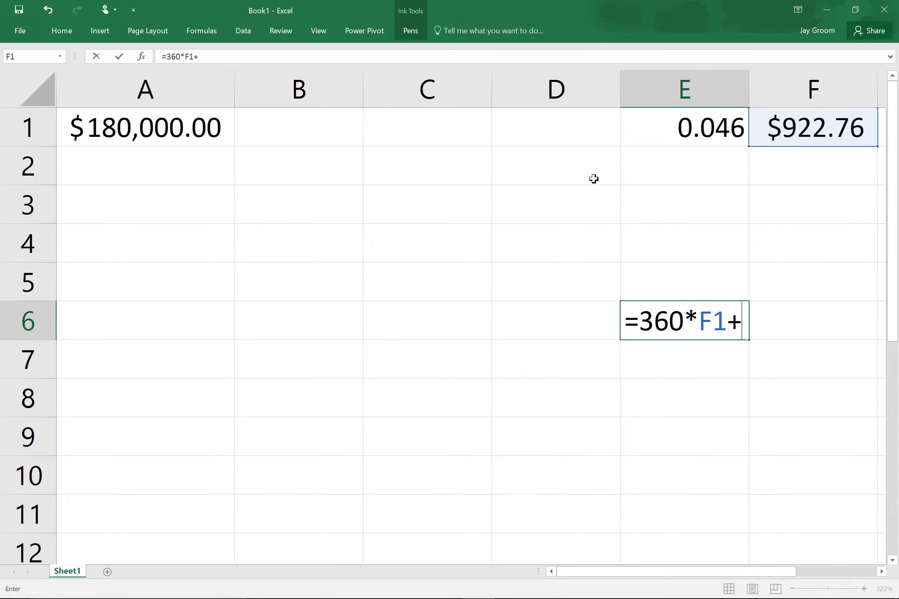
pyautogui.write('20000')
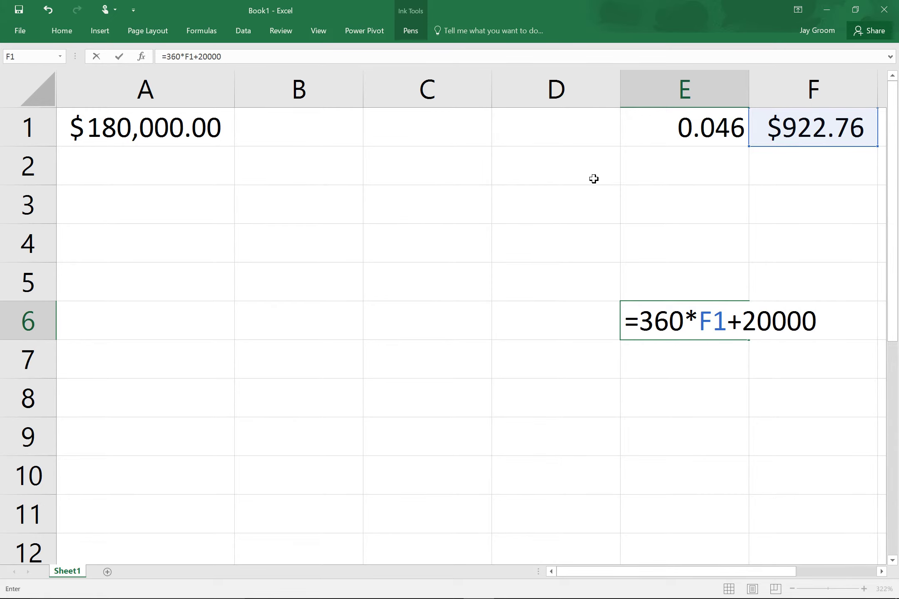
pyautogui.press('Return')
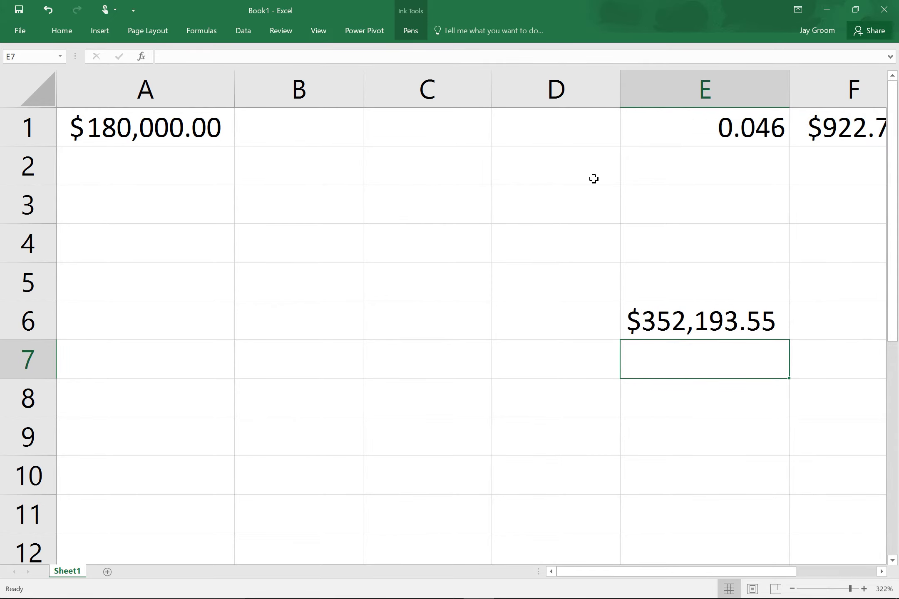
pyautogui.press('super+Tab')
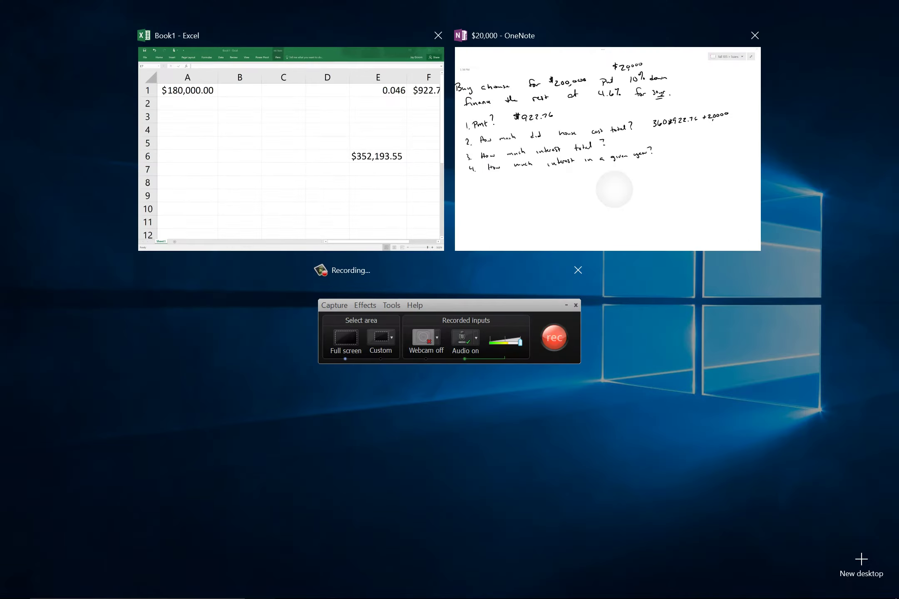
# Handwrite $352,193 above the total-cost calculation in OneNote.
pyautogui.click(614, 186)
pyautogui.moveTo(651, 183)
pyautogui.mouseDown()
pyautogui.moveTo(652, 194)
pyautogui.moveTo(689, 189)
pyautogui.mouseUp()
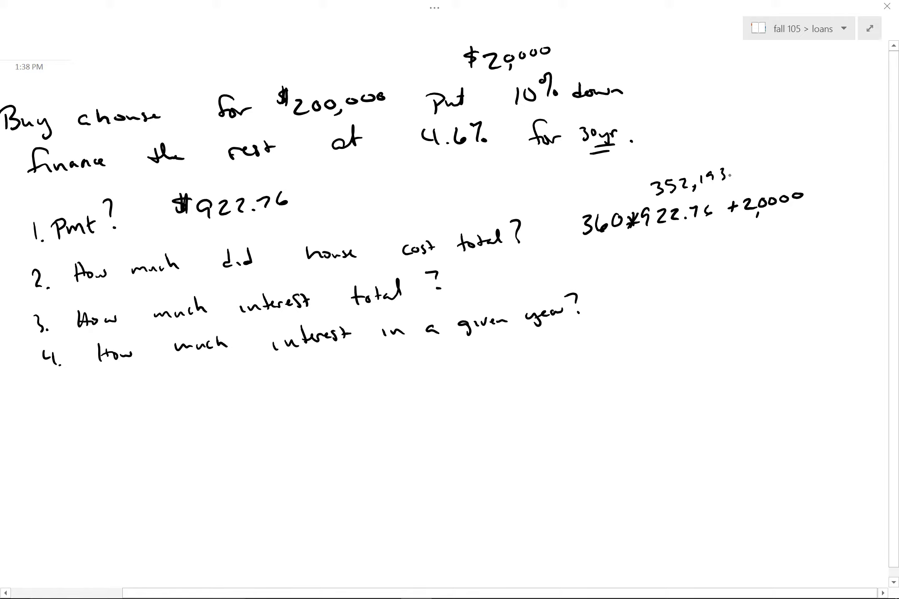
pyautogui.moveTo(648, 181); pyautogui.dragTo(640, 190)
pyautogui.moveTo(643, 174); pyautogui.dragTo(647, 192)
# Handwrite $152,193 as the total interest beside question 3.
pyautogui.moveTo(621, 267); pyautogui.dragTo(629, 278)
pyautogui.moveTo(609, 265); pyautogui.dragTo(603, 272)
pyautogui.moveTo(606, 263); pyautogui.dragTo(606, 273)
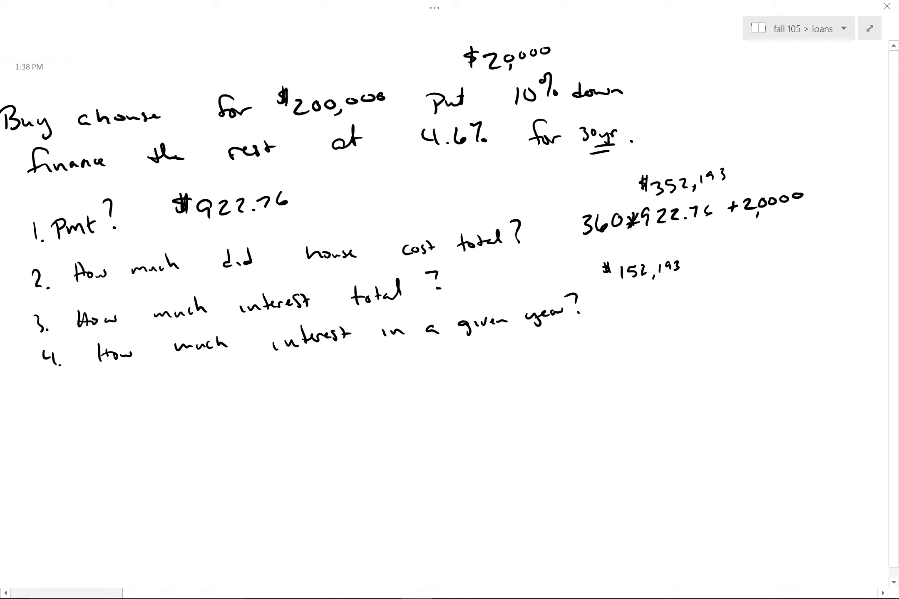
pyautogui.press('super+Tab')
# Name the monthly payment cell F1 'payment'.
pyautogui.press('Right')
pyautogui.press('Return')
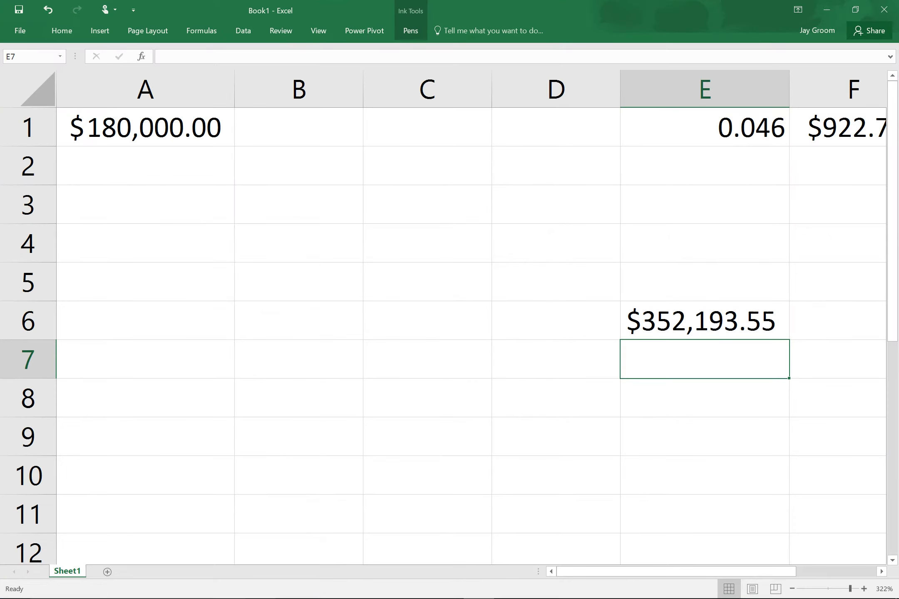
pyautogui.click(167, 165)
pyautogui.click(835, 133)
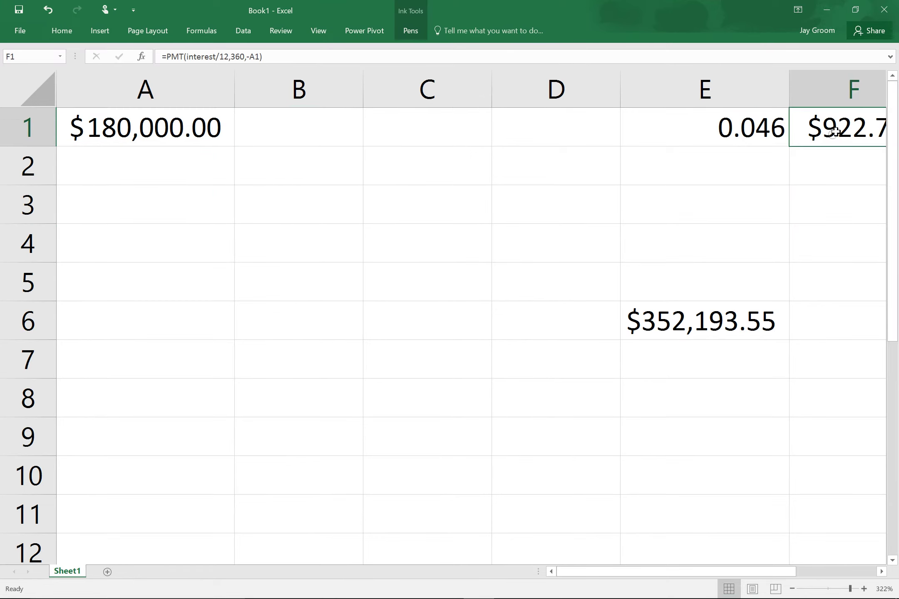
pyautogui.click(35, 57)
pyautogui.write('payment')
pyautogui.press('Return')
# Enter =A1*(1+interest/12)-payment in A2, giving a $179,767.24 balance.
pyautogui.hscroll(-5, 470, 316)
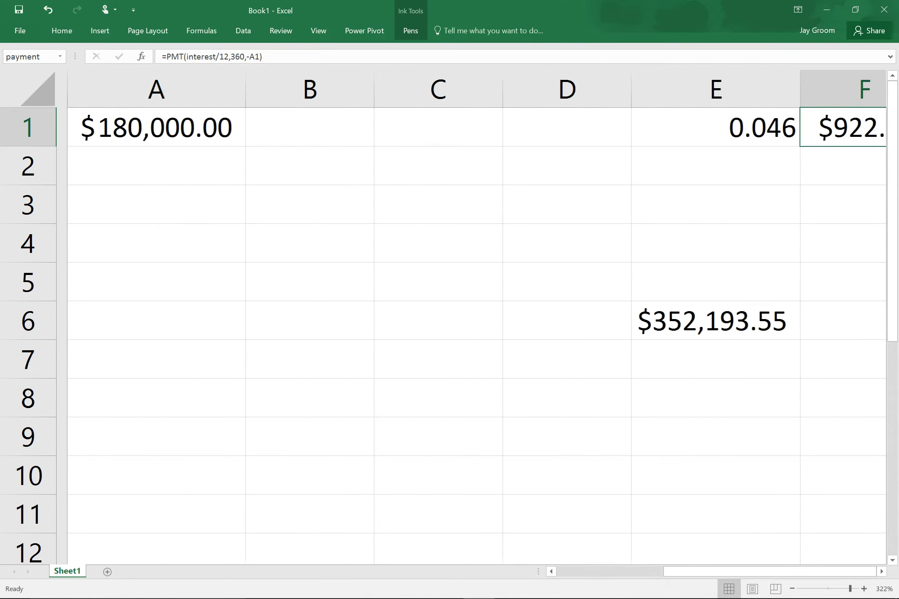
pyautogui.click(145, 166)
pyautogui.write('=')
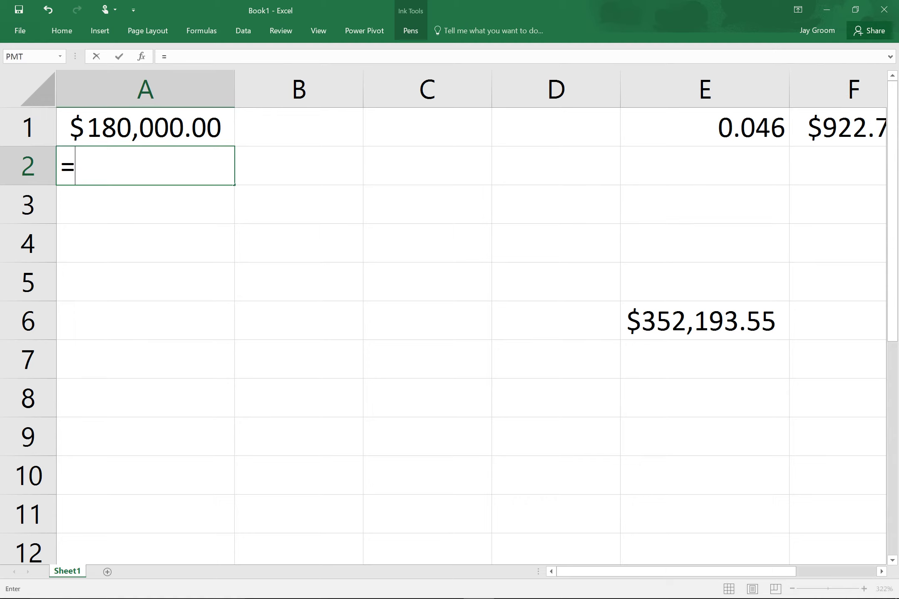
pyautogui.click(146, 127)
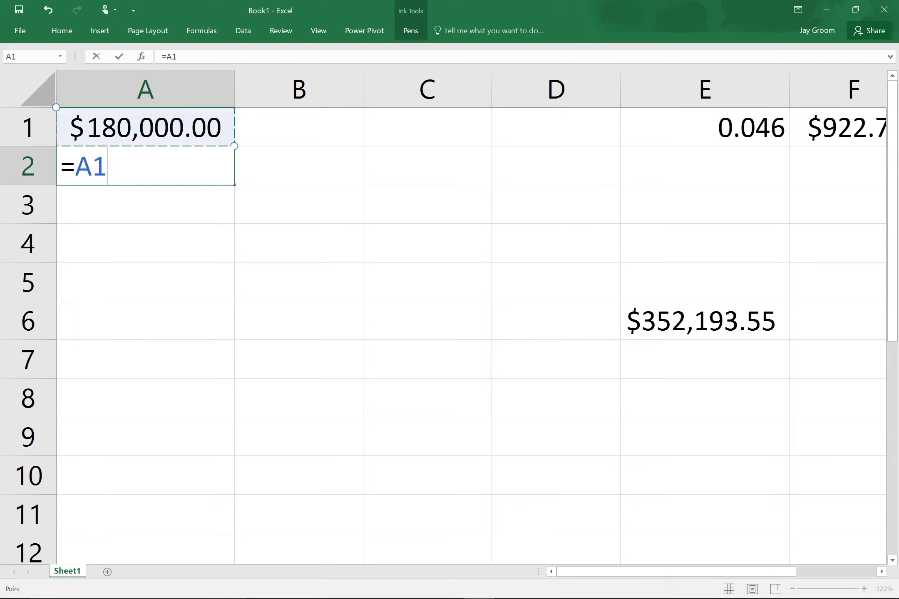
pyautogui.write('*(1')
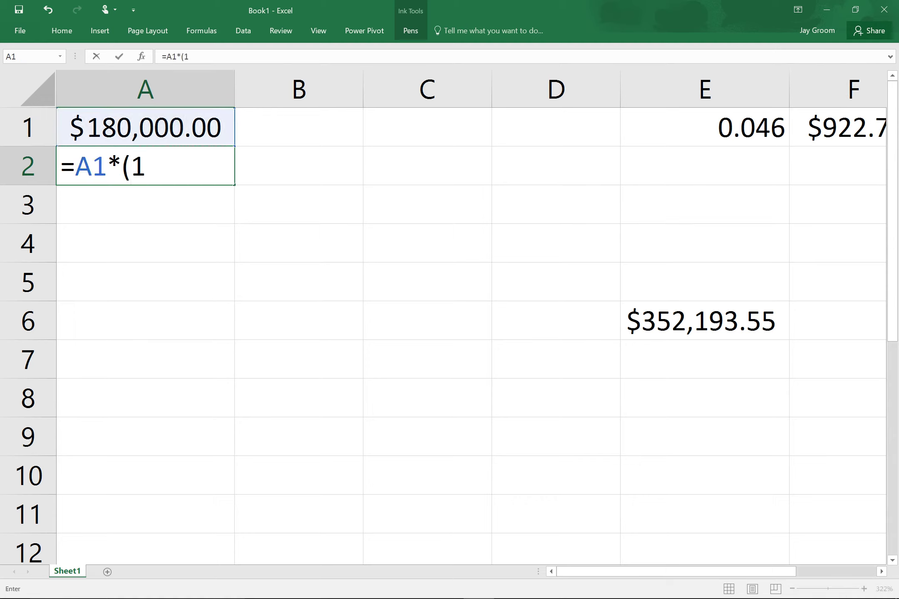
pyautogui.write('+')
pyautogui.click(704, 127)
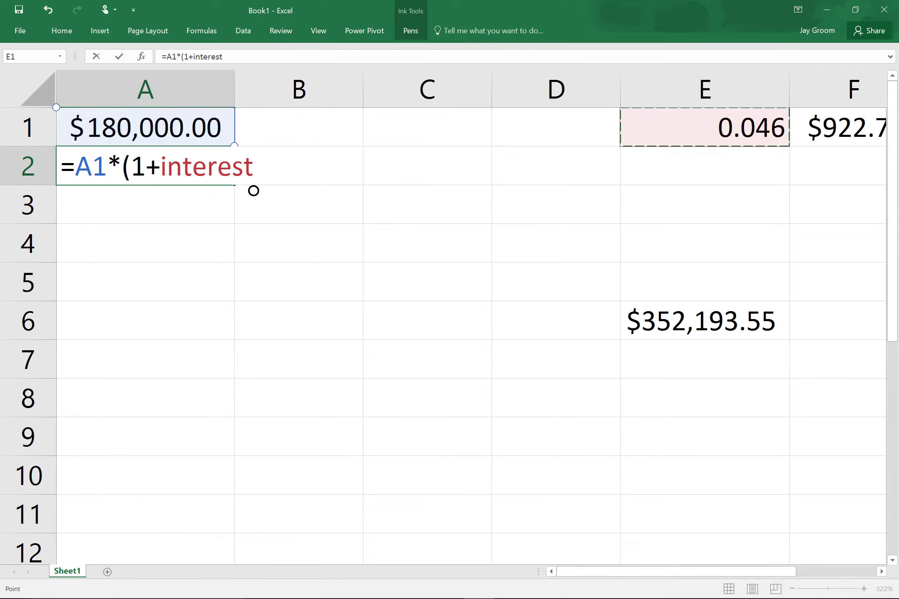
pyautogui.write('/12)-')
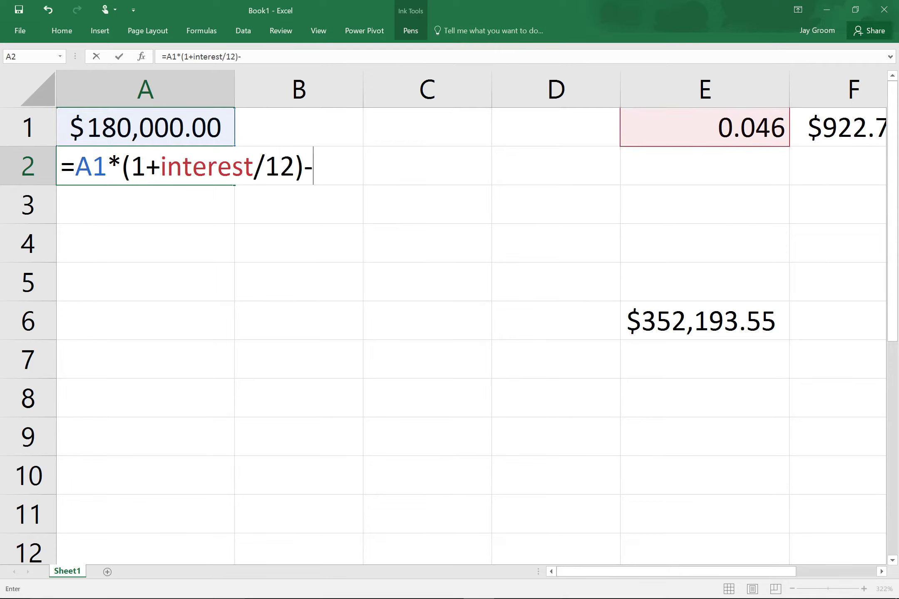
pyautogui.click(845, 127)
pyautogui.press('Return')
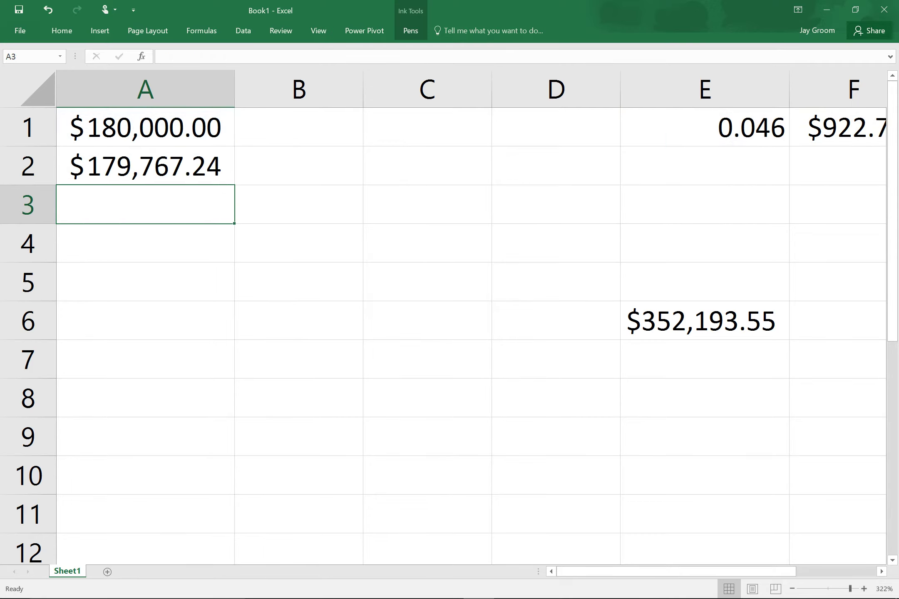
# Fill the A2 balance formula down to row 361 and return to the top.
pyautogui.click(220, 170)
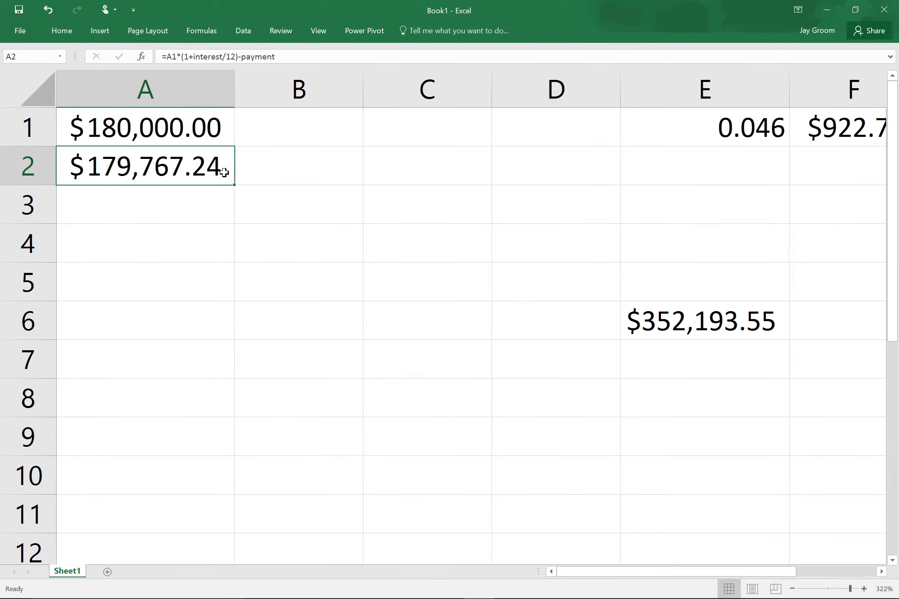
pyautogui.moveTo(241, 190); pyautogui.dragTo(196, 353)
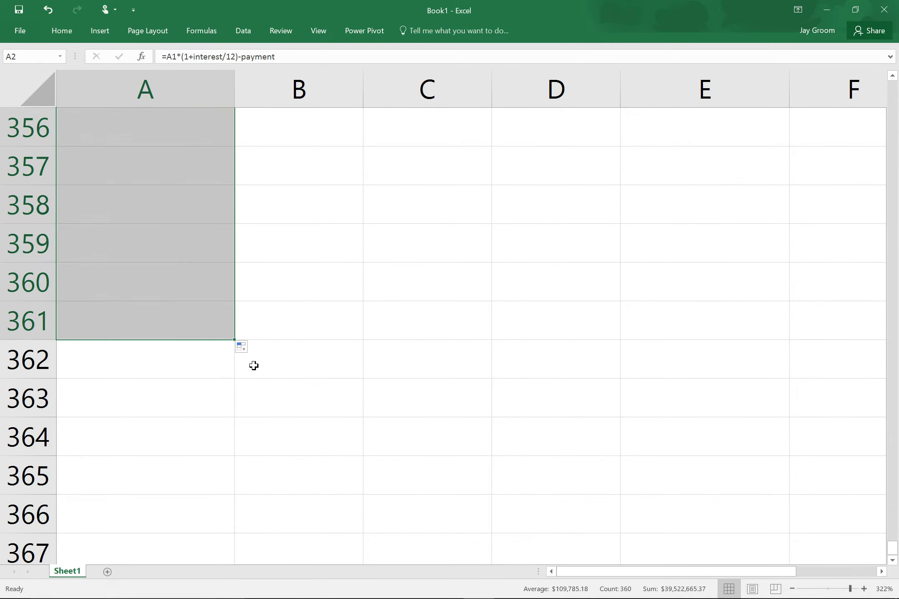
pyautogui.scroll(20, 254, 365)
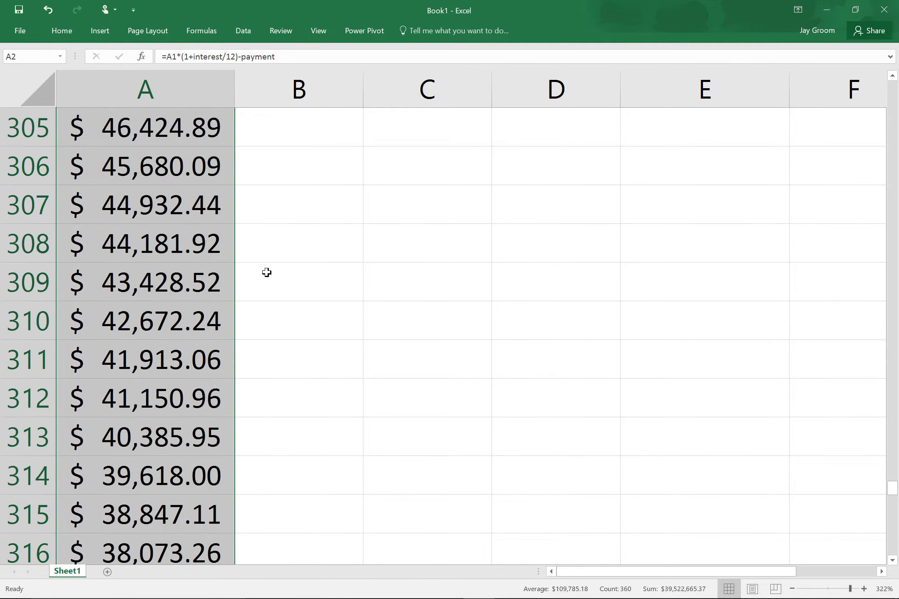
pyautogui.scroll(7, 301, 224)
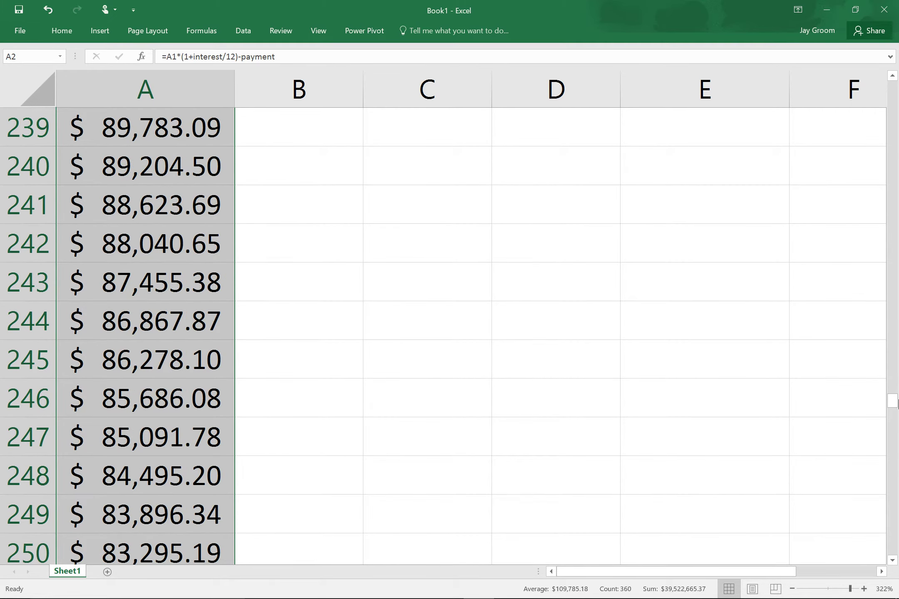
pyautogui.moveTo(892, 410); pyautogui.dragTo(823, 85)
pyautogui.click(195, 166)
pyautogui.click(187, 208)
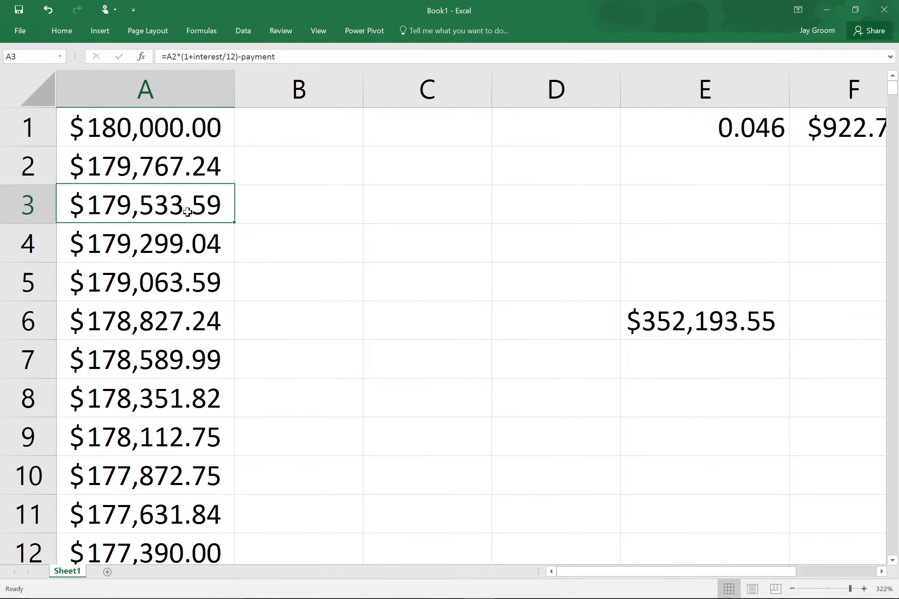
pyautogui.click(201, 128)
pyautogui.click(307, 125)
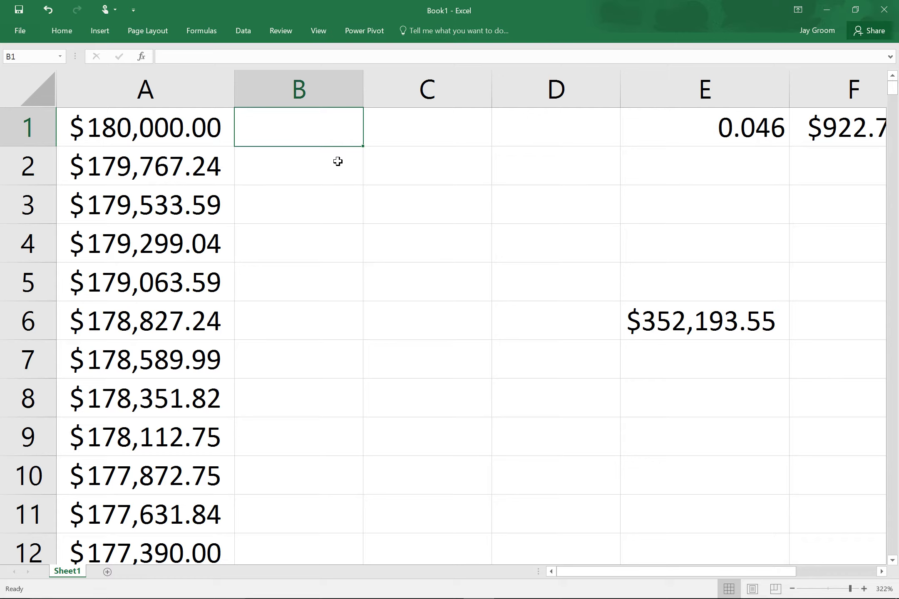
# Label B1 'principal' and enter =A1-A2 in B2, giving $232.76.
pyautogui.write('principal')
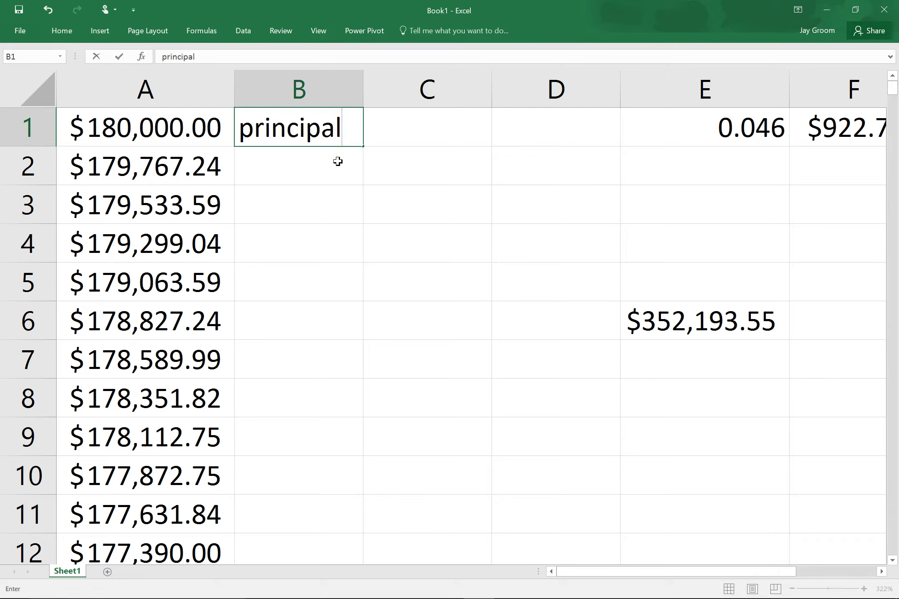
pyautogui.press('Return')
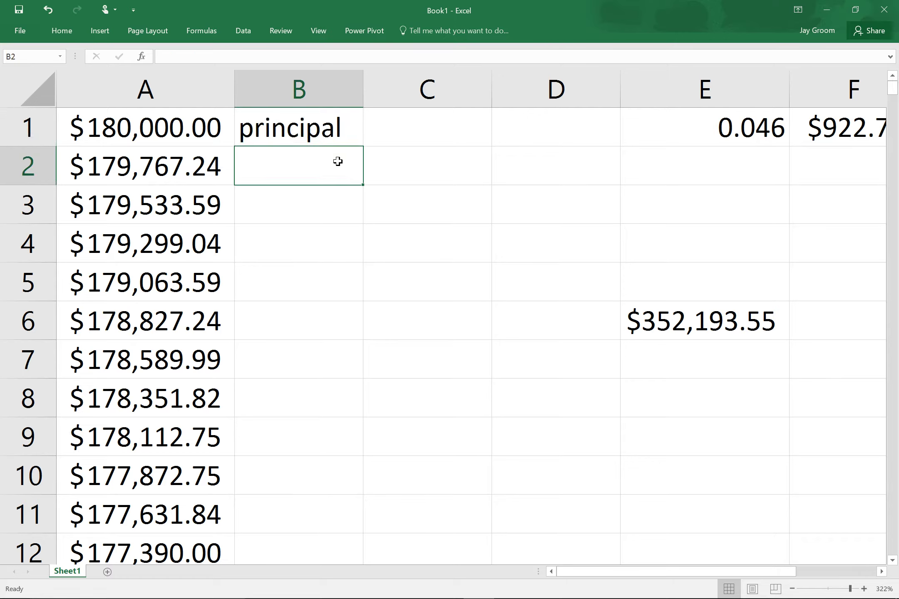
pyautogui.write('=')
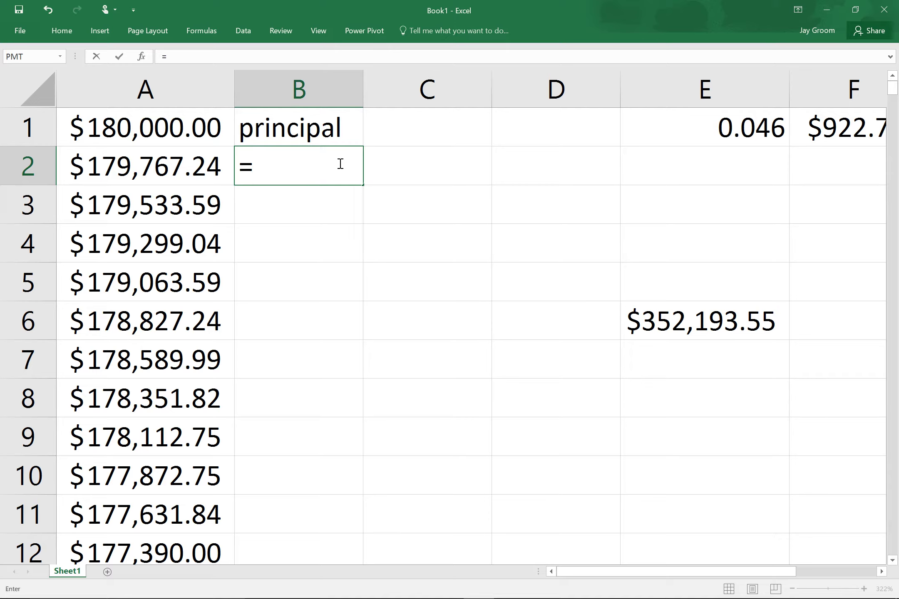
pyautogui.press('Up')
pyautogui.press('Left')
pyautogui.write('-')
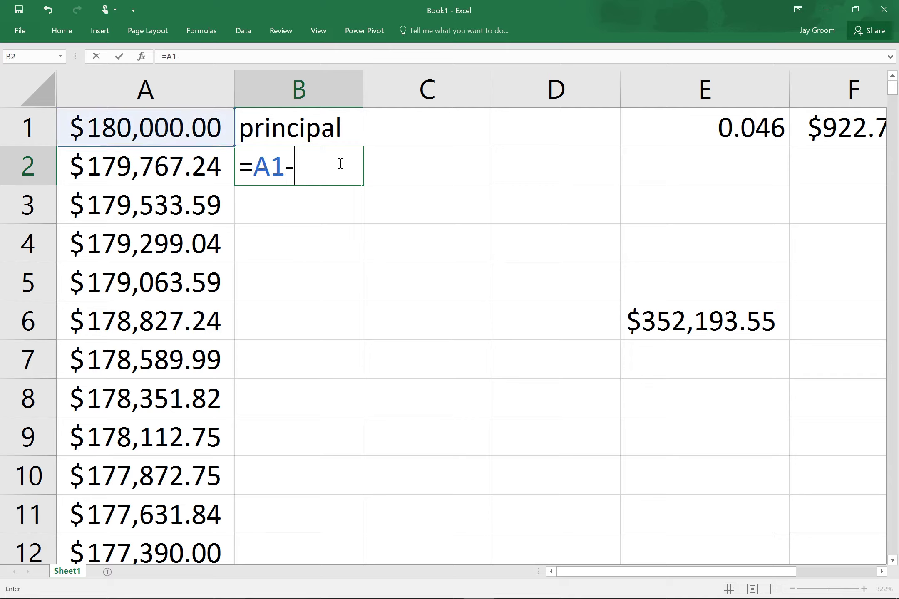
pyautogui.press('Left')
pyautogui.press('Return')
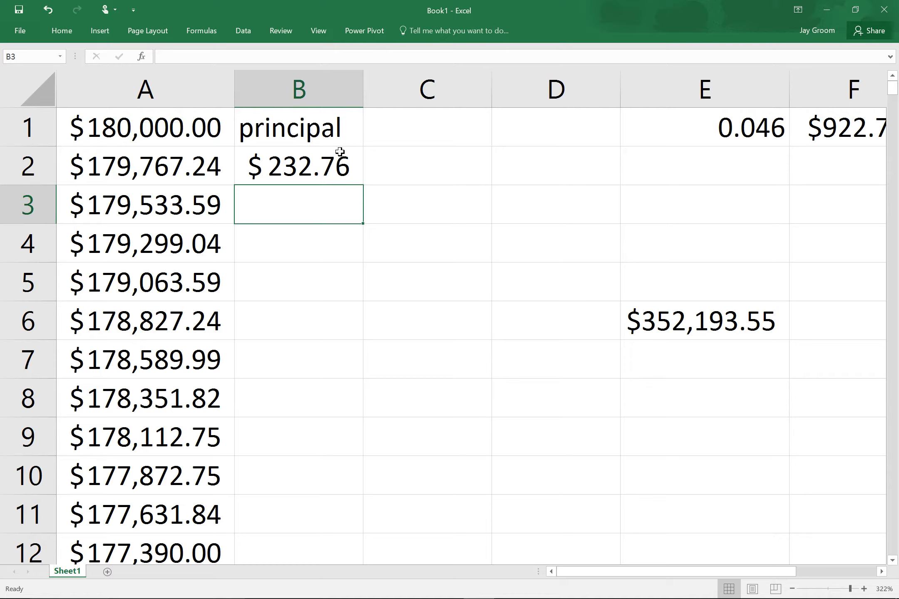
# Label C1 'interset' and enter =payment-B2 in C2, giving $690.00.
pyautogui.click(421, 131)
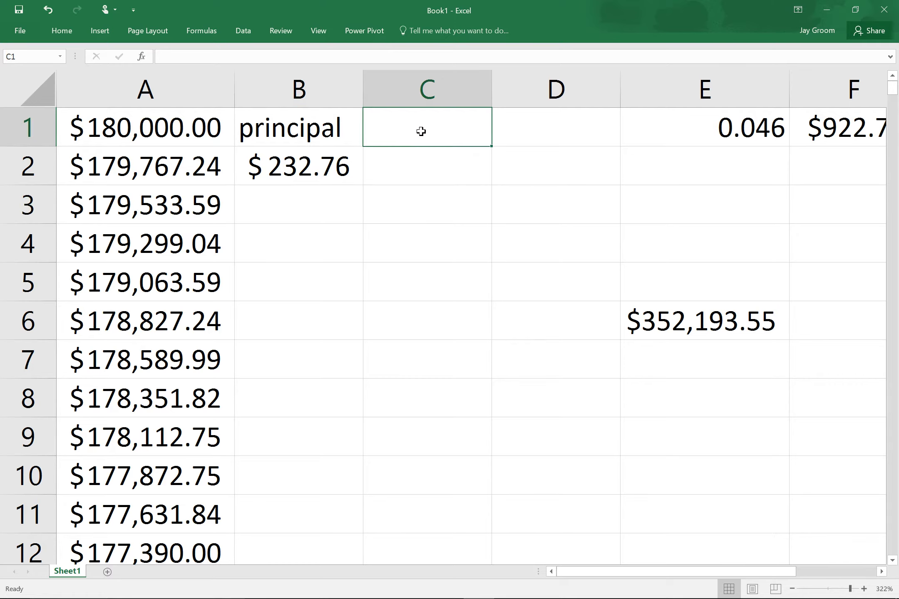
pyautogui.write('interset')
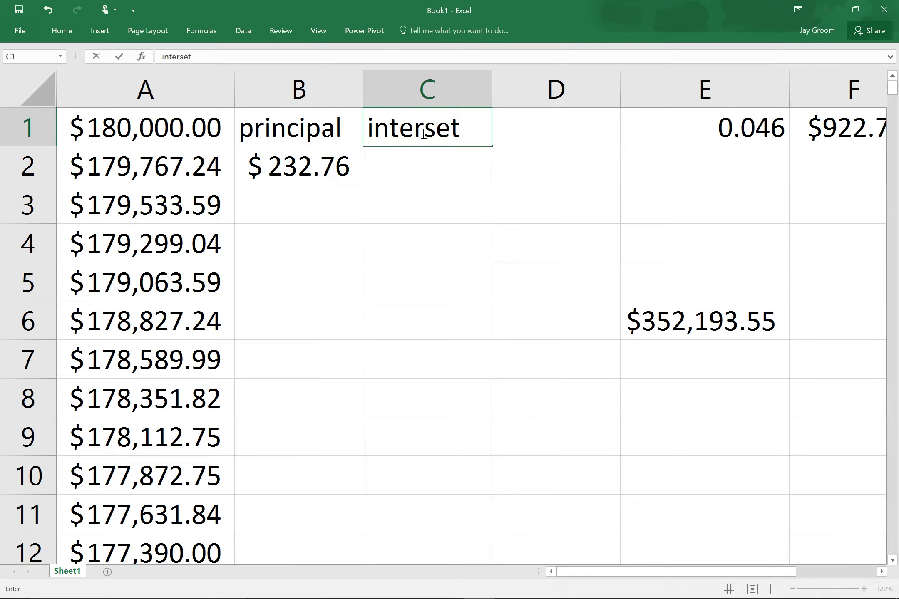
pyautogui.press('Return')
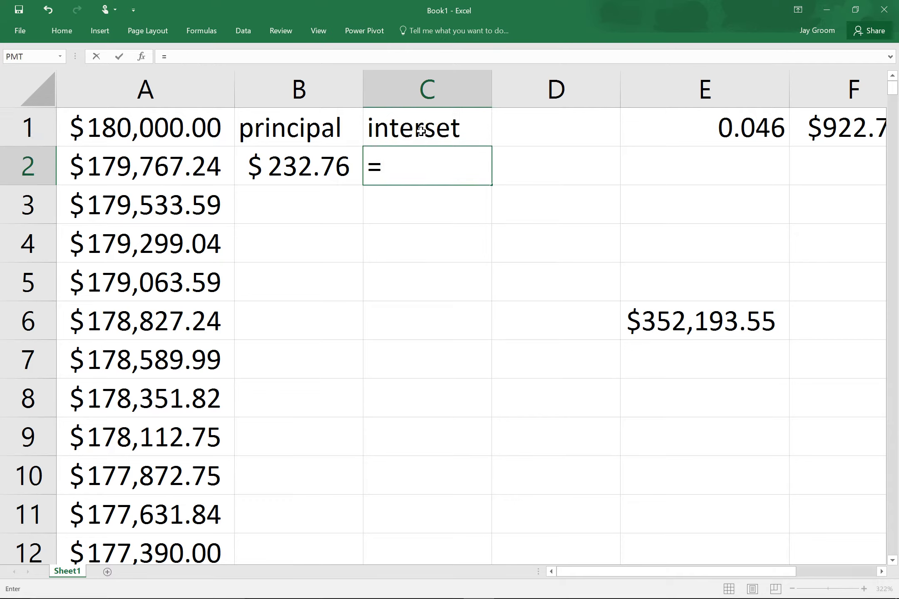
pyautogui.write('payment-')
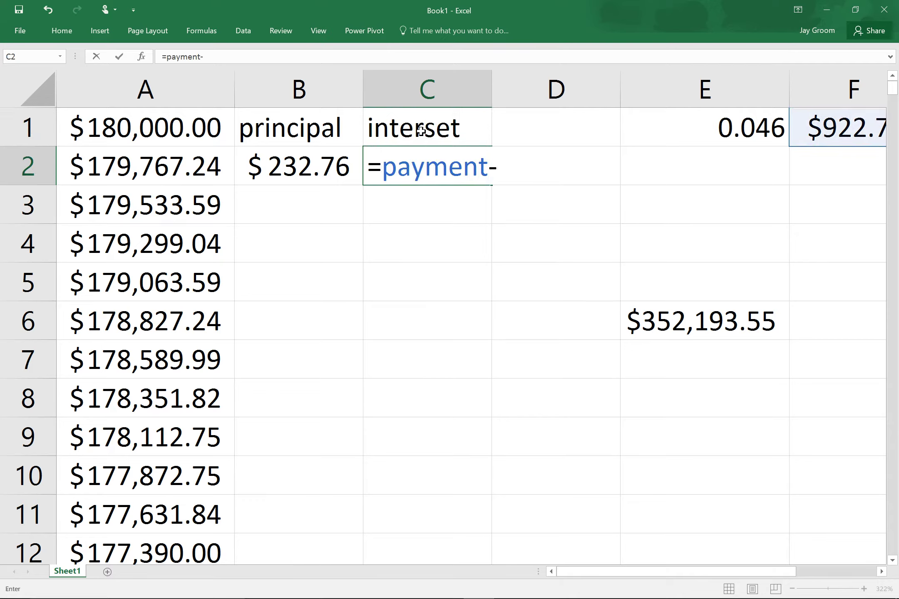
pyautogui.press('Left')
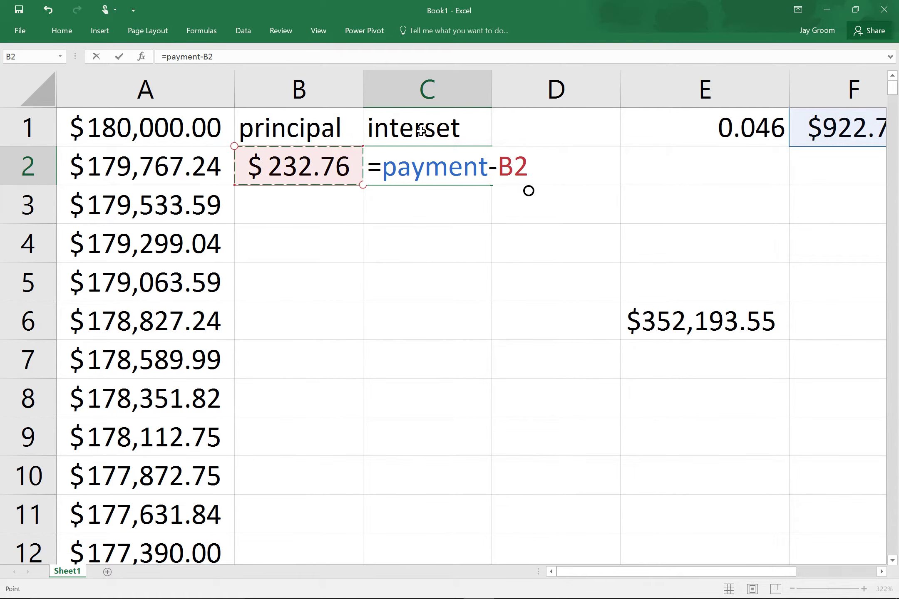
pyautogui.press('Return')
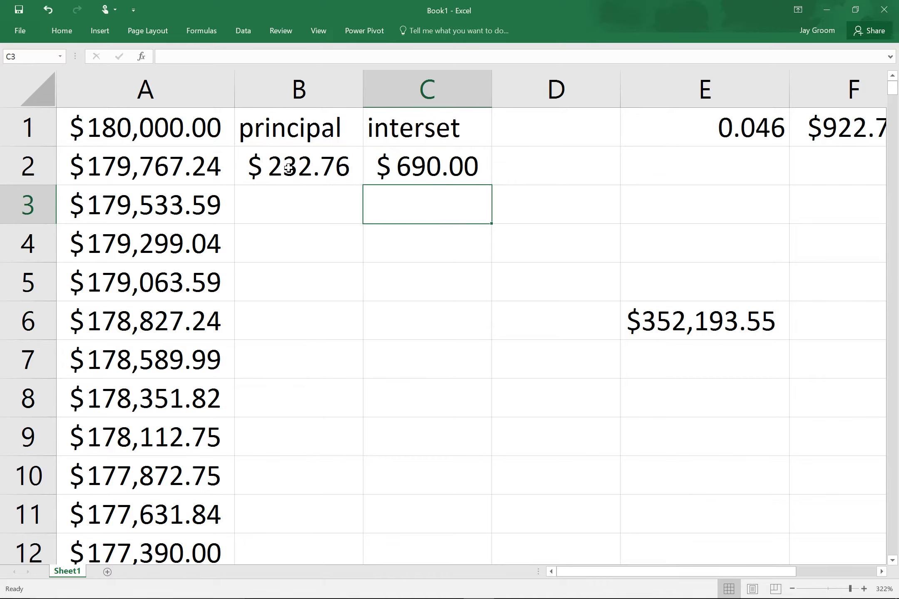
# Fill the B2:C2 principal and interest formulas down the whole schedule.
pyautogui.moveTo(345, 185); pyautogui.dragTo(491, 186)
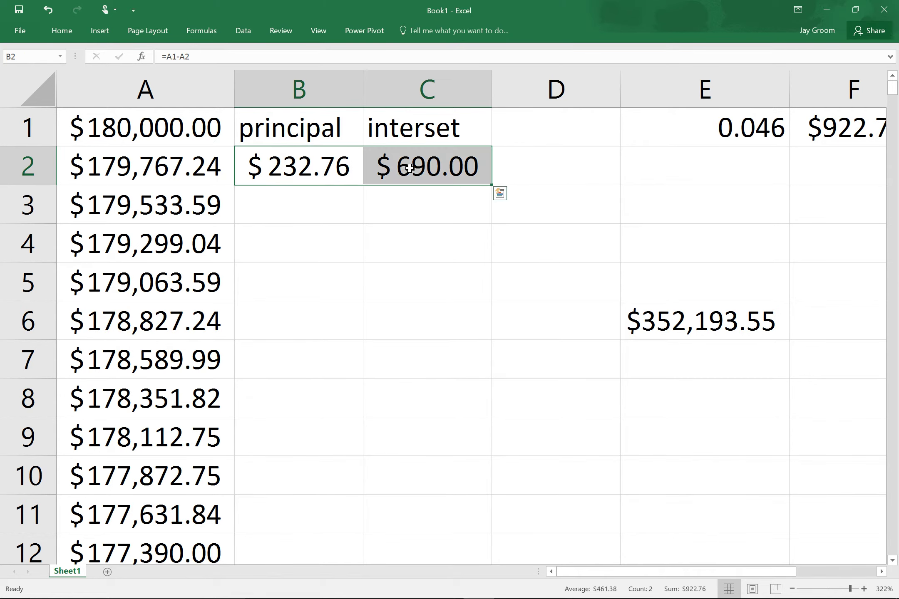
pyautogui.doubleClick(499, 190)
pyautogui.scroll(-1, 376, 270)
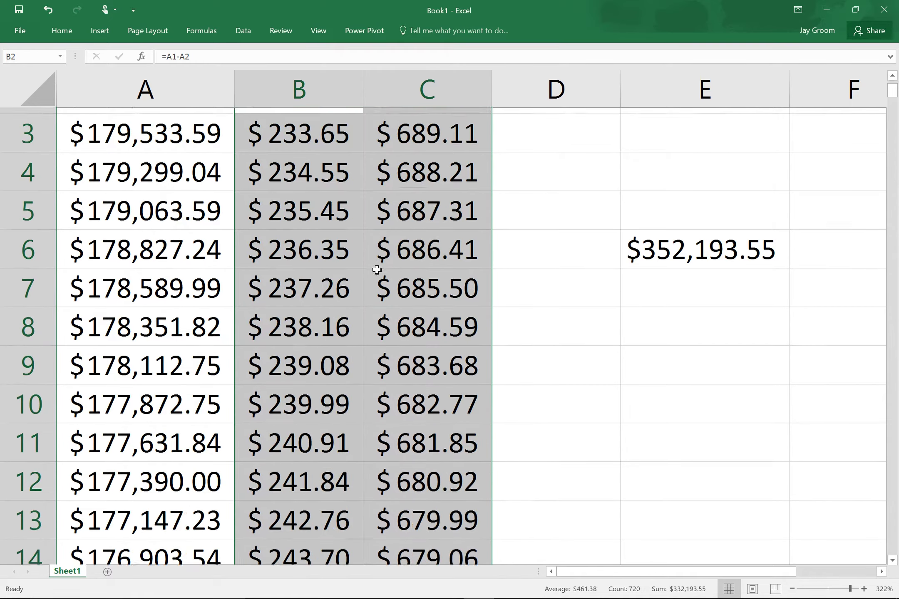
pyautogui.scroll(1, 377, 269)
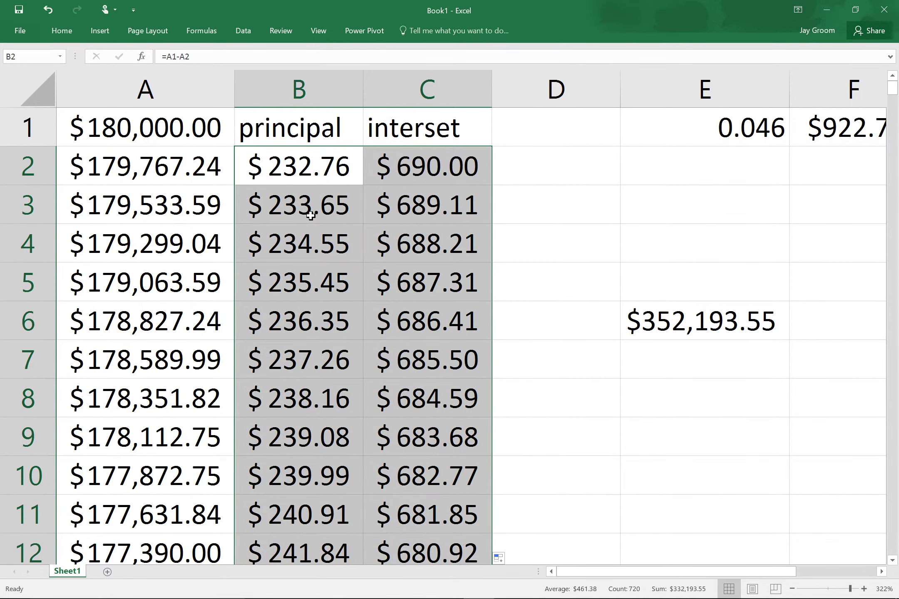
# Type the label 'amortization' into cell E9, correcting the typos along the way.
pyautogui.click(705, 436)
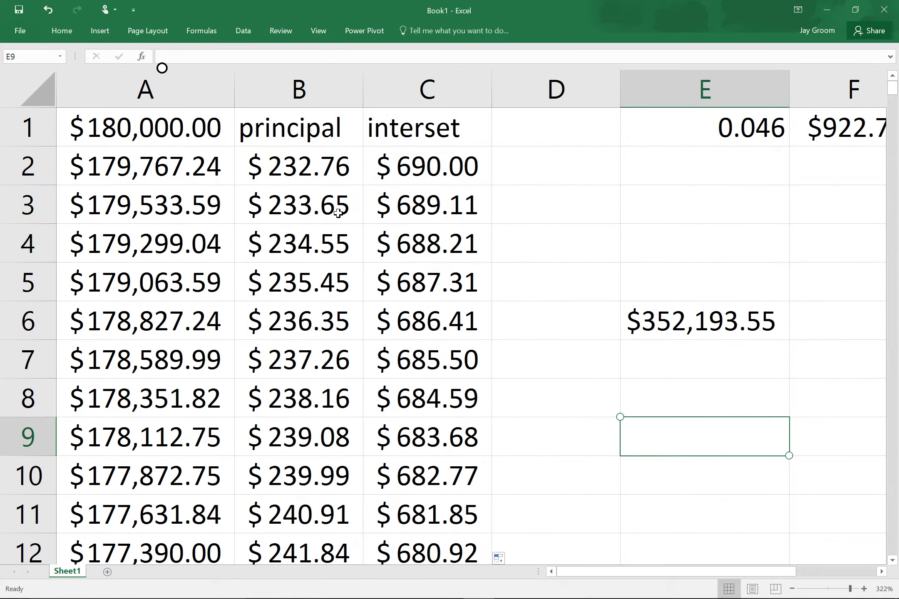
pyautogui.write('amortz')
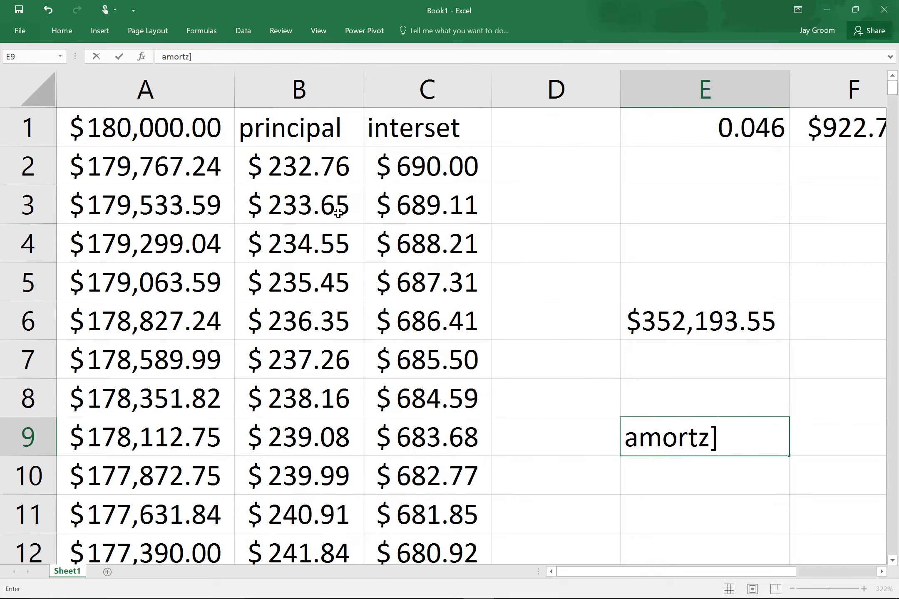
pyautogui.press('BackSpace')
pyautogui.write('izqa')
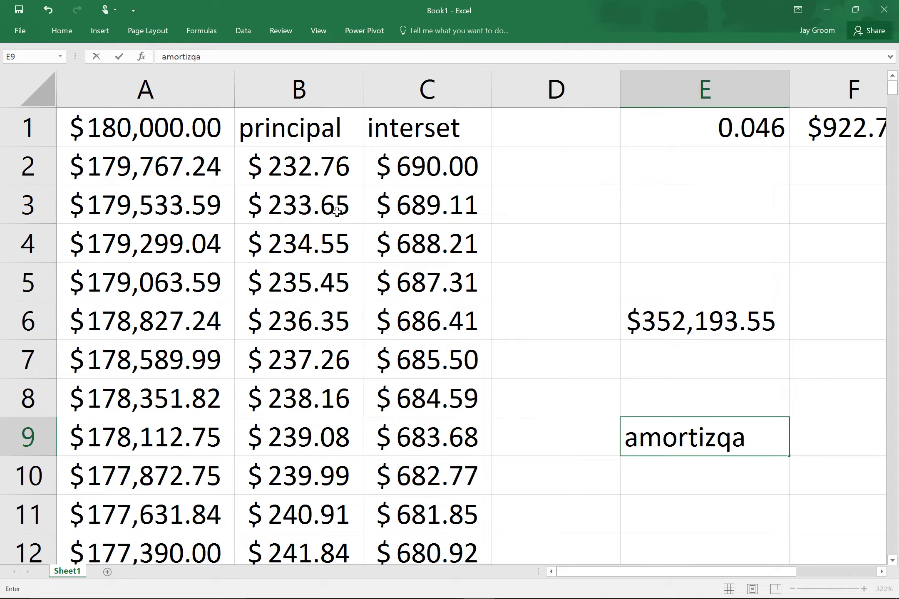
pyautogui.press('BackSpace')
pyautogui.press('BackSpace')
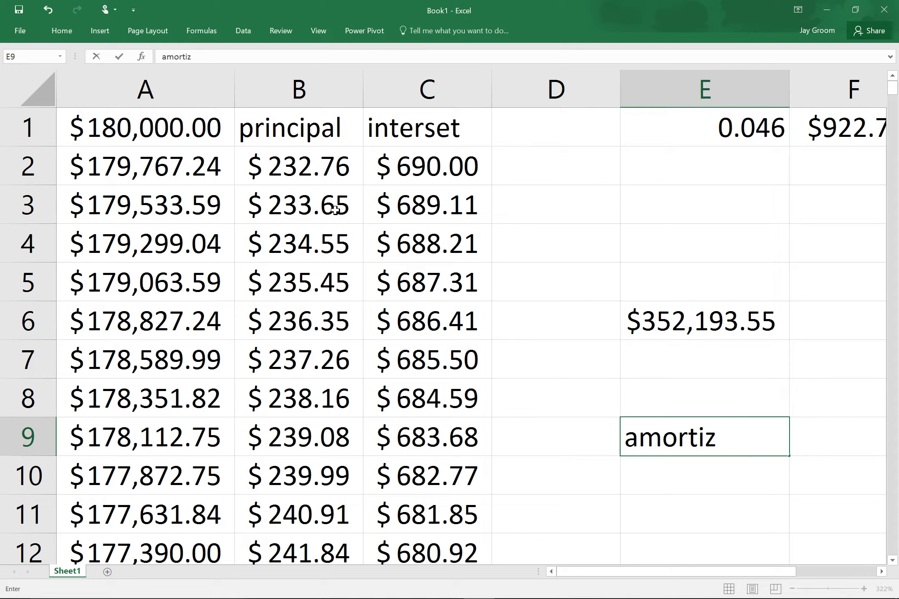
pyautogui.write('ation')
pyautogui.click(705, 514)
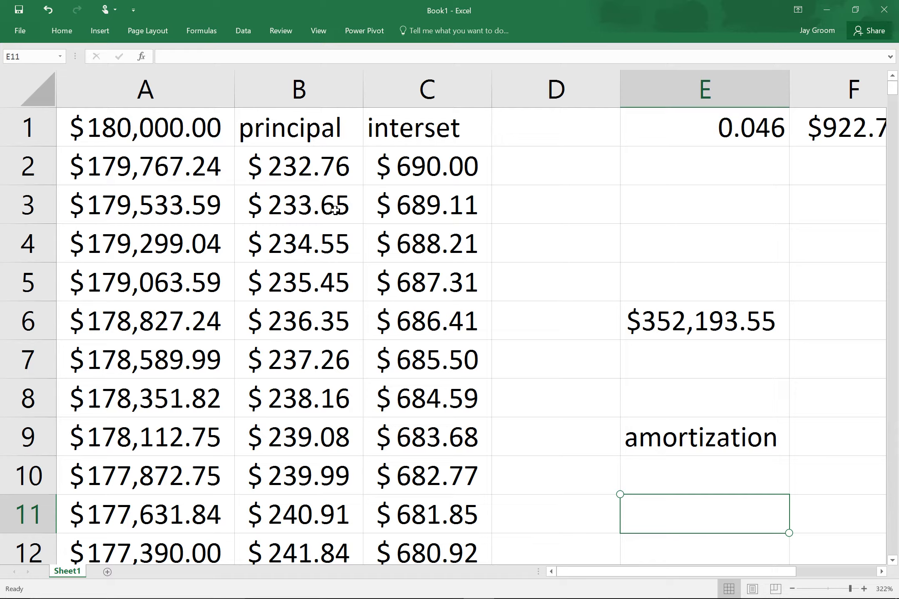
pyautogui.click(145, 321)
pyautogui.click(145, 398)
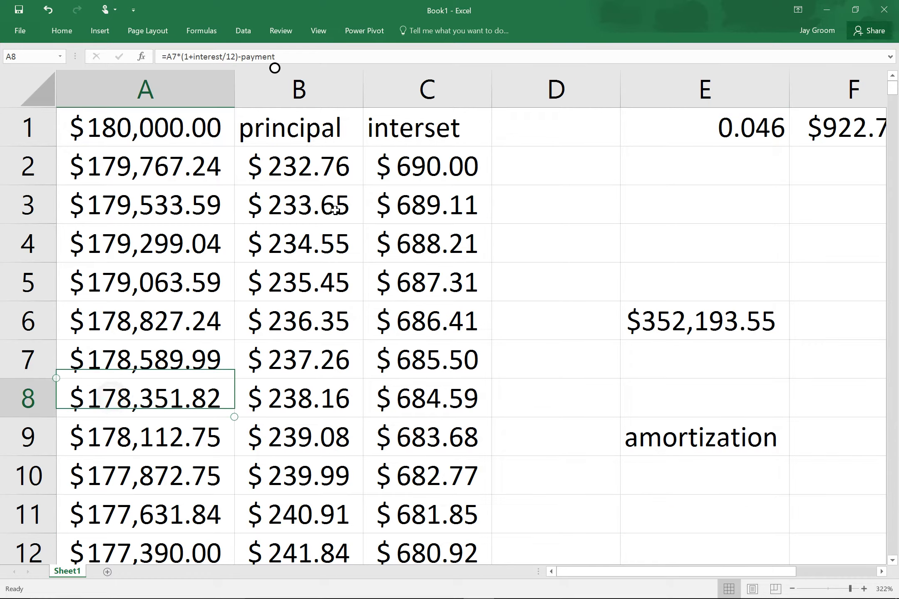
pyautogui.click(145, 475)
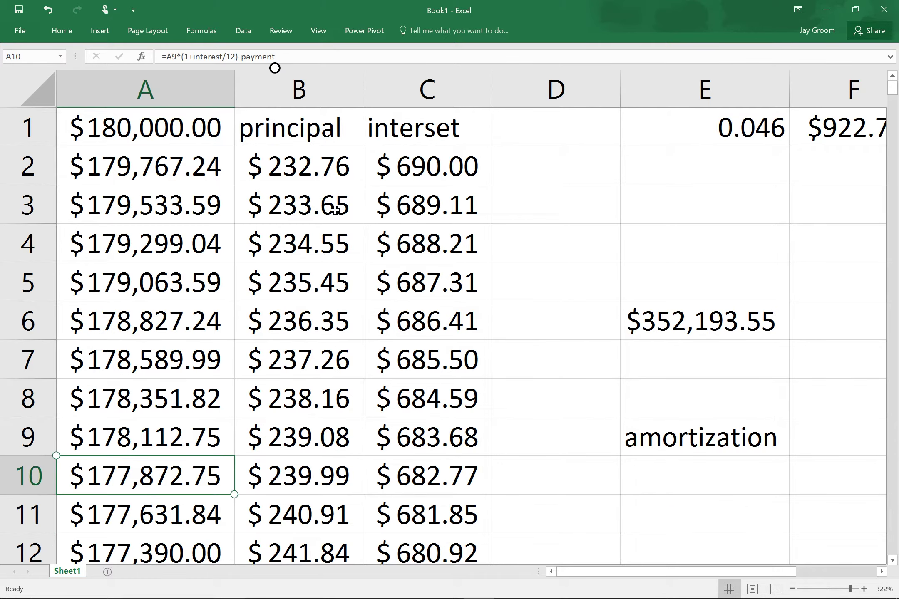
pyautogui.click(299, 243)
pyautogui.click(299, 359)
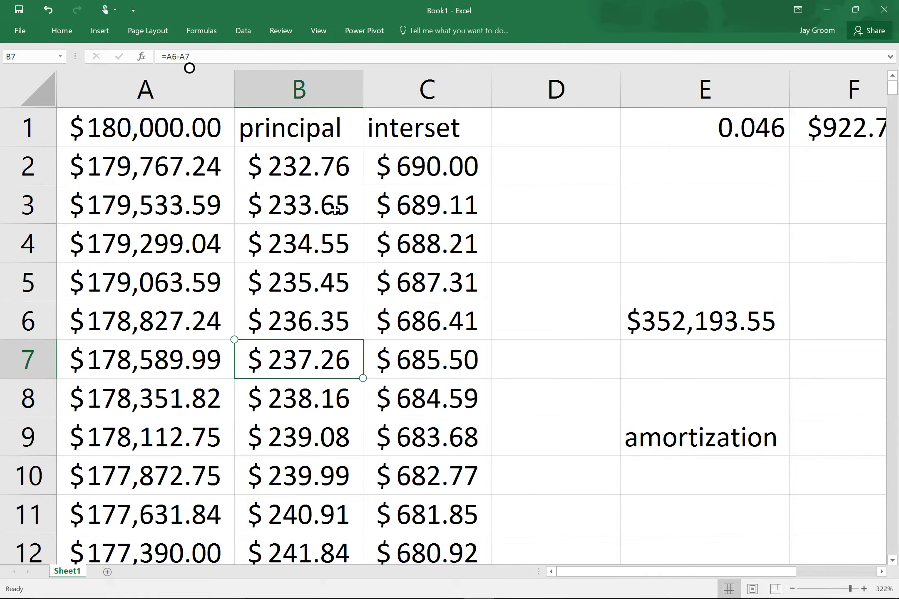
pyautogui.click(299, 437)
pyautogui.click(428, 243)
pyautogui.click(427, 359)
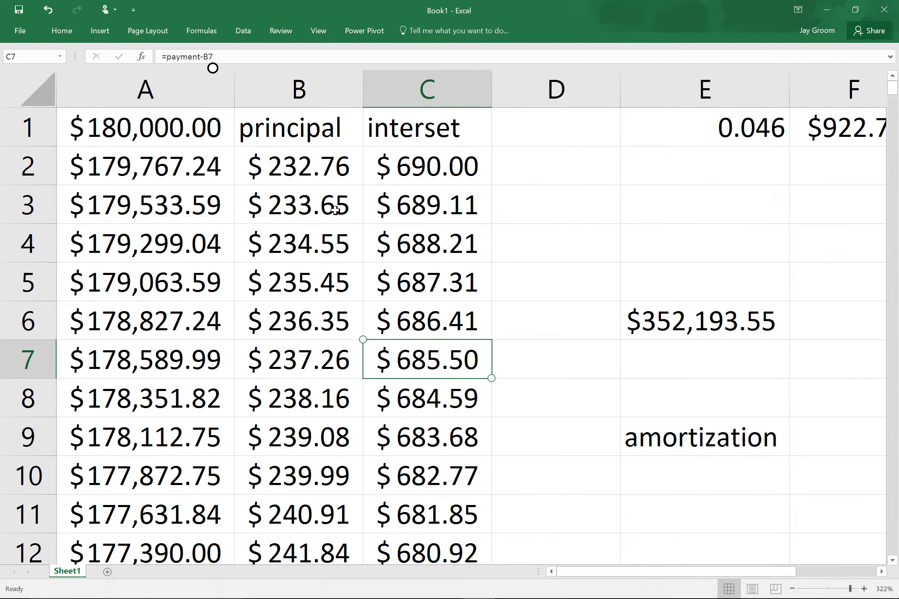
pyautogui.scroll(-20, 335, 211)
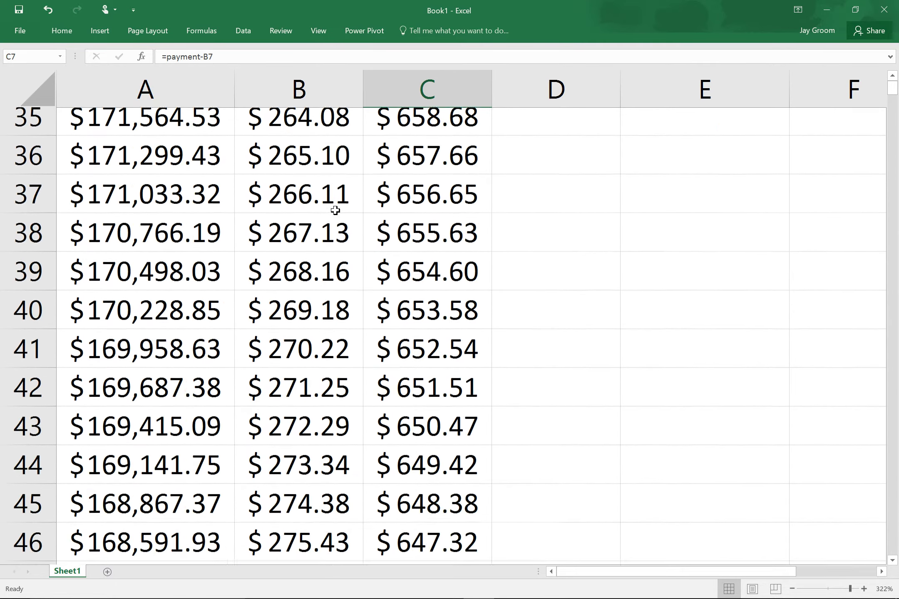
pyautogui.scroll(-20, 335, 210)
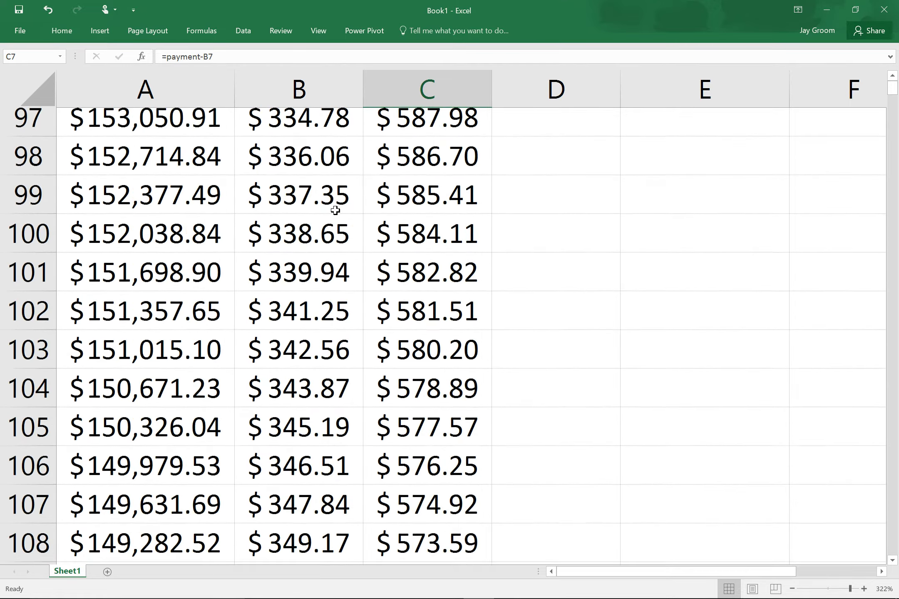
pyautogui.scroll(-6, 335, 210)
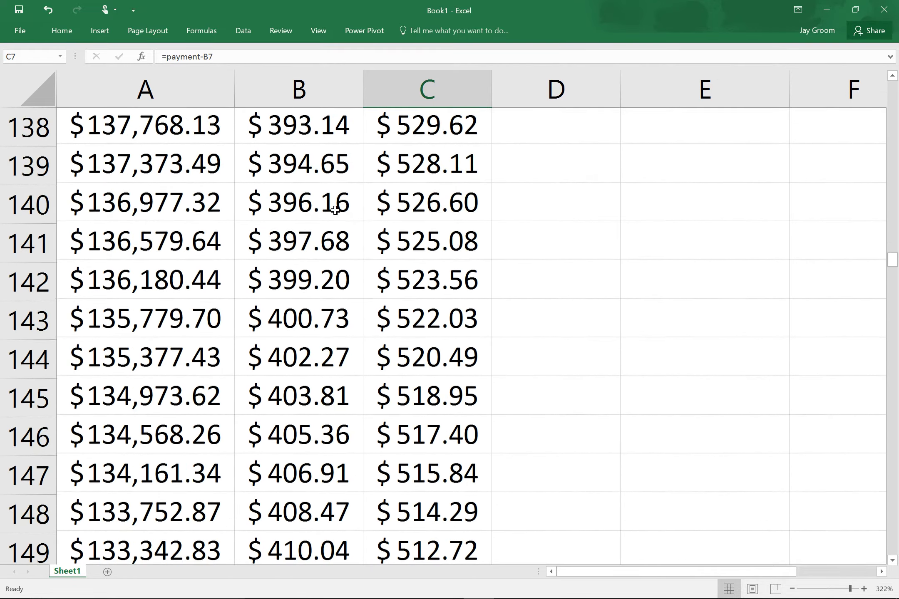
pyautogui.scroll(-2, 335, 210)
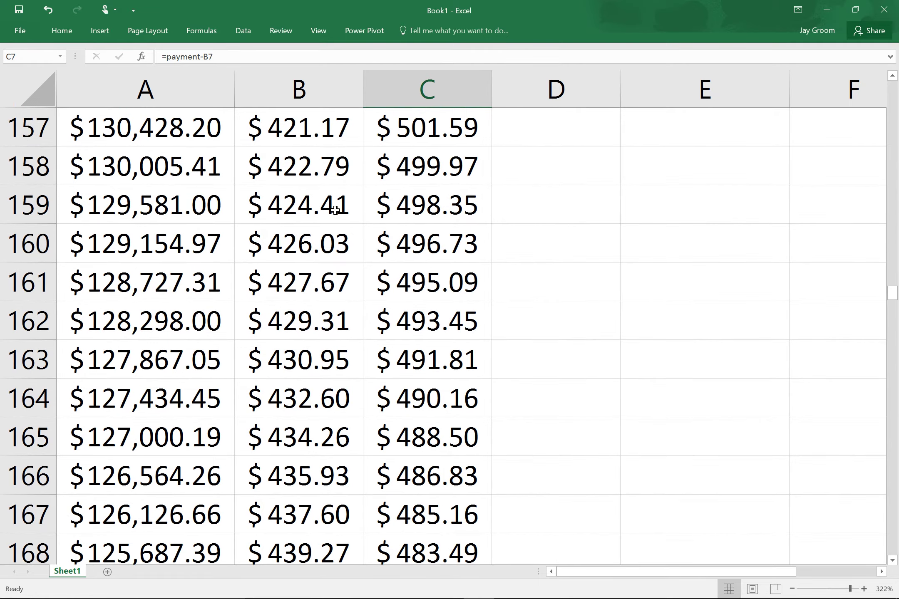
pyautogui.scroll(-5, 335, 210)
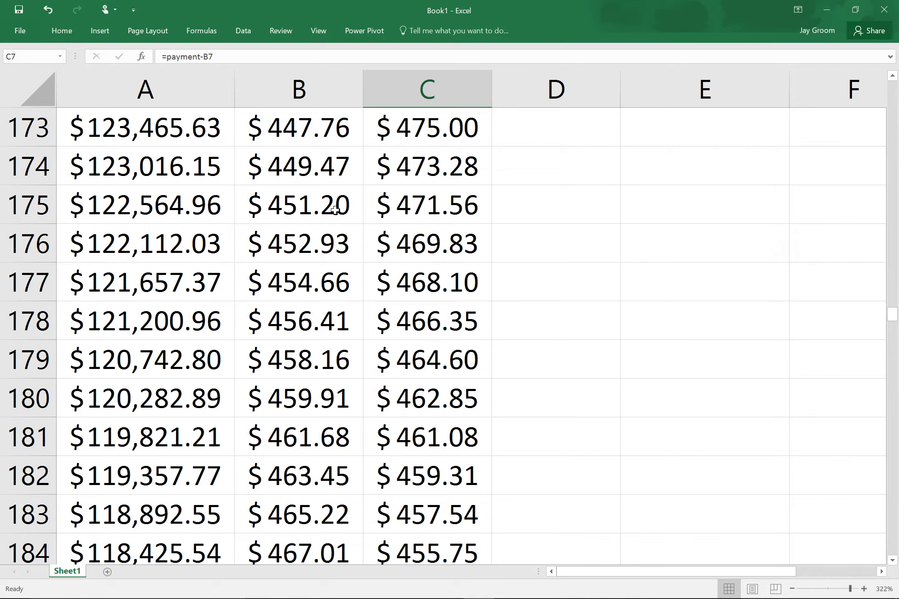
pyautogui.scroll(20, 335, 210)
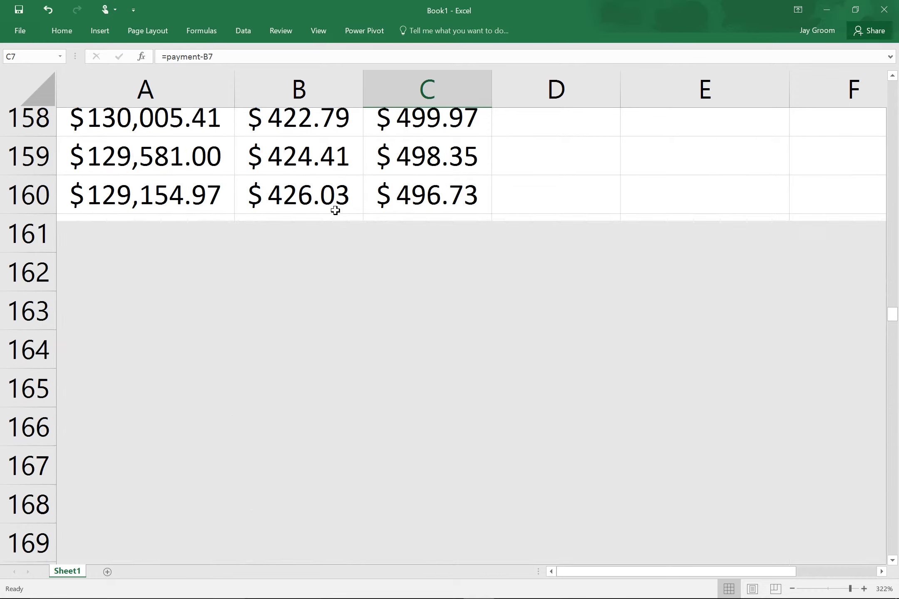
pyautogui.scroll(20, 335, 210)
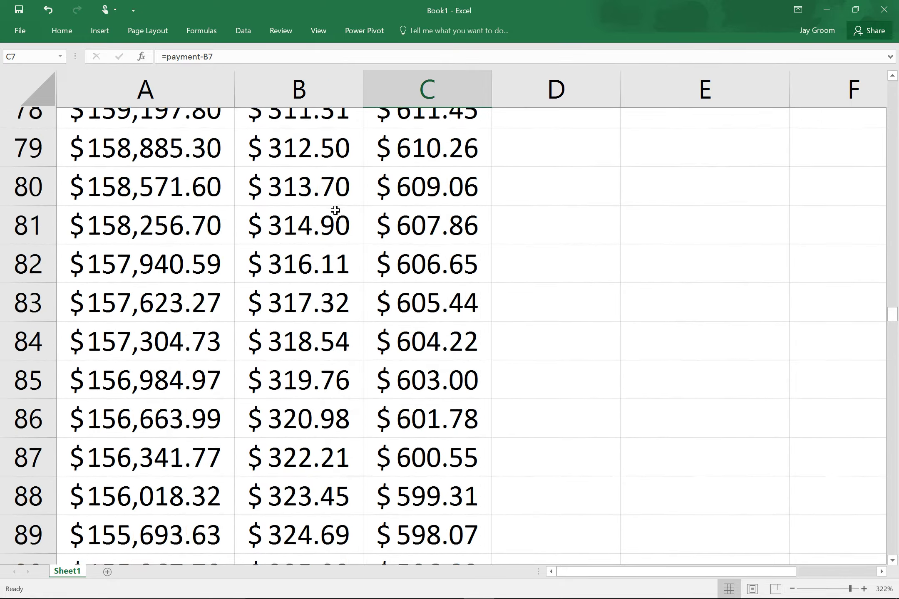
pyautogui.press('super+Tab')
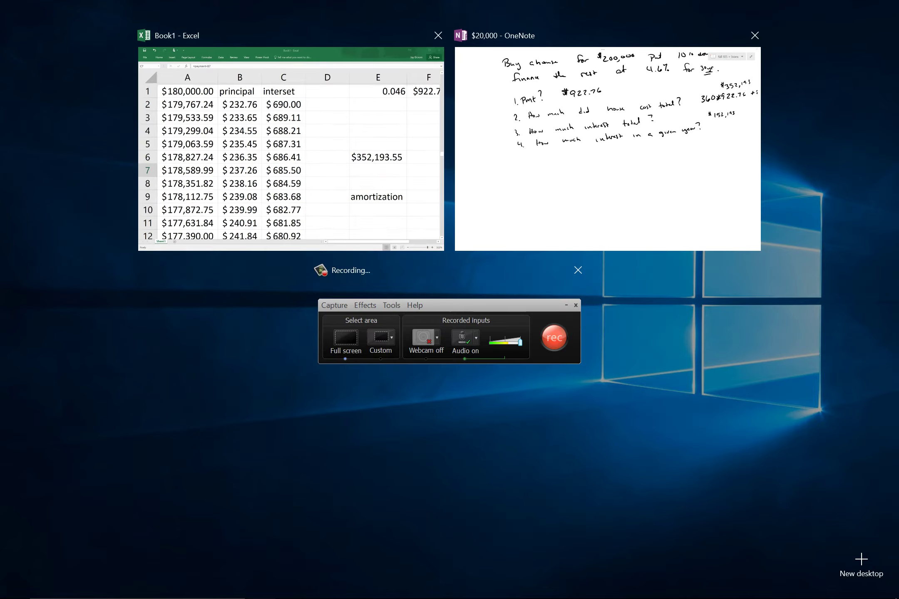
pyautogui.click(601, 171)
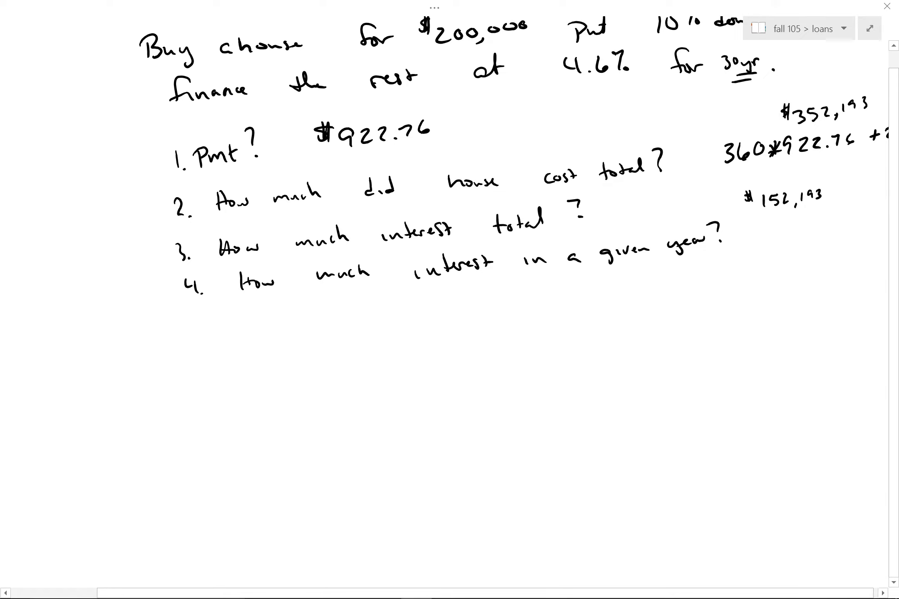
pyautogui.moveTo(531, 389); pyautogui.dragTo(588, 394)
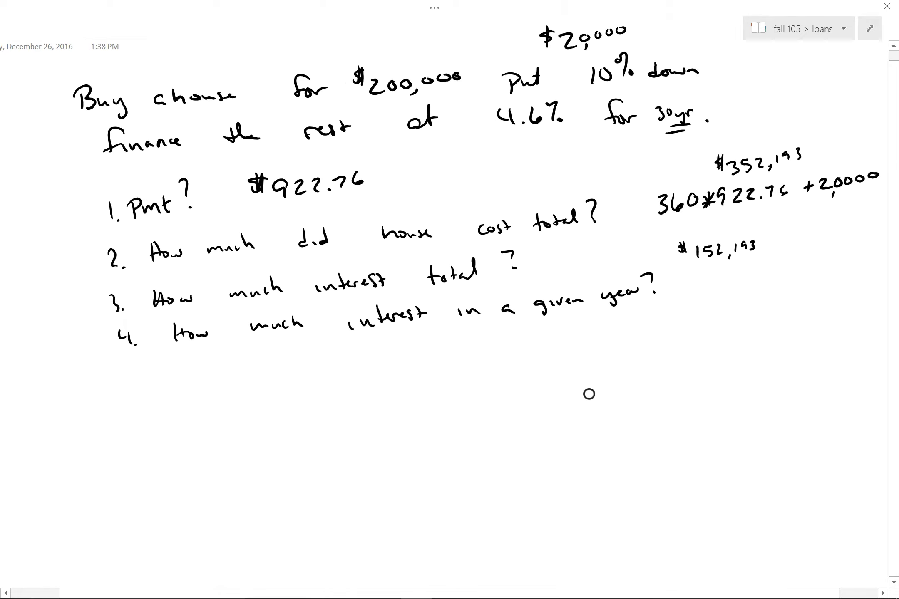
pyautogui.press('super+Tab')
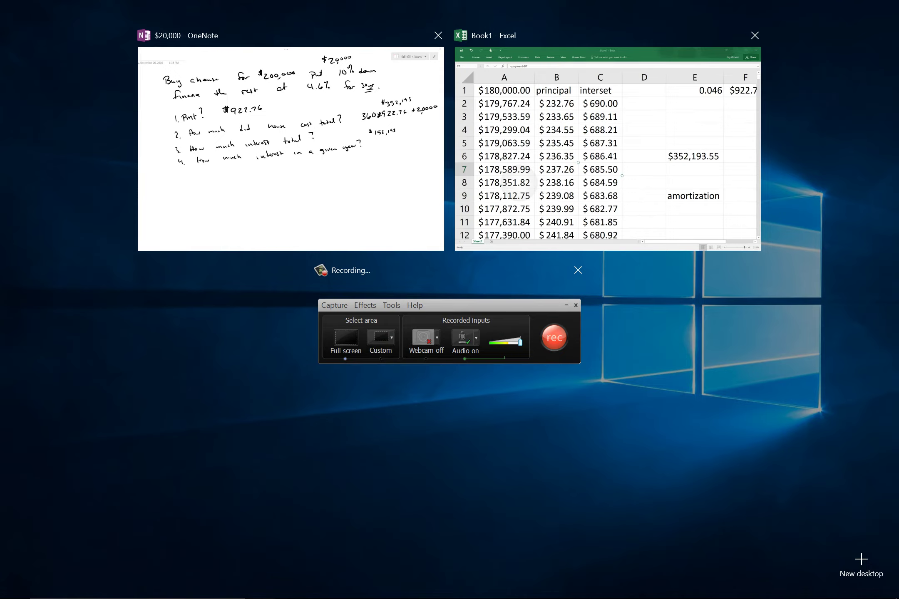
# Back in Excel, AutoSum the principal column into B363, giving $180,000.00.
pyautogui.click(523, 187)
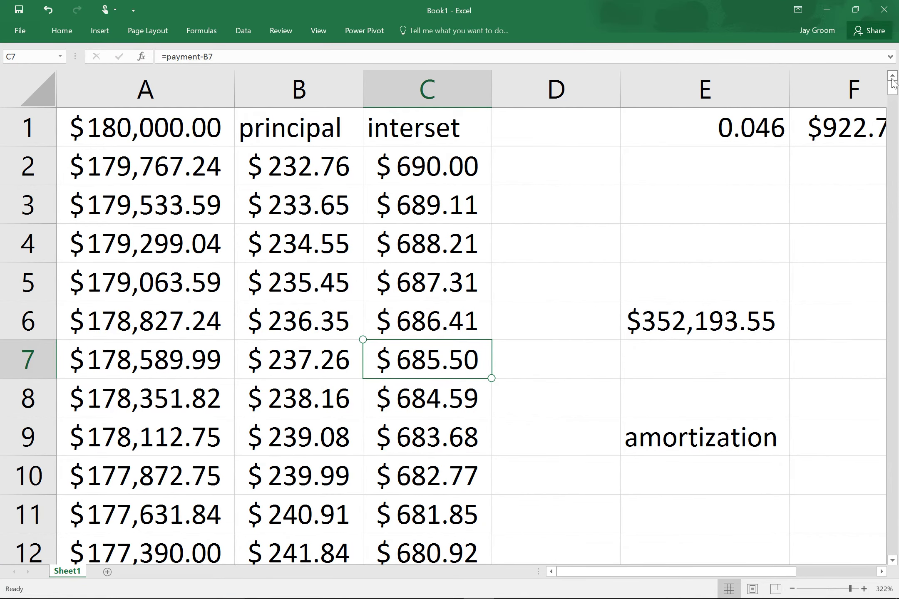
pyautogui.moveTo(894, 86); pyautogui.dragTo(898, 556)
pyautogui.scroll(-2, 398, 351)
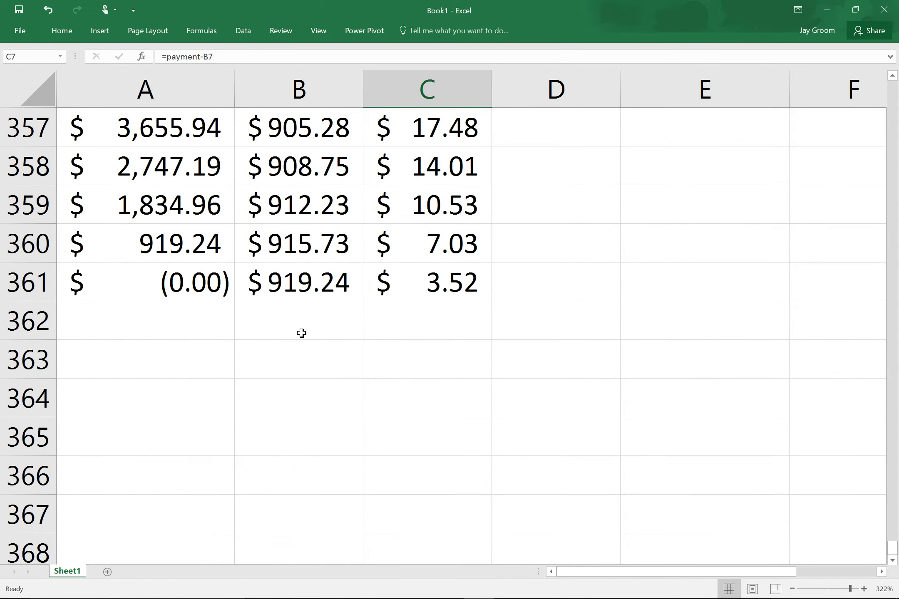
pyautogui.click(323, 338)
pyautogui.click(321, 356)
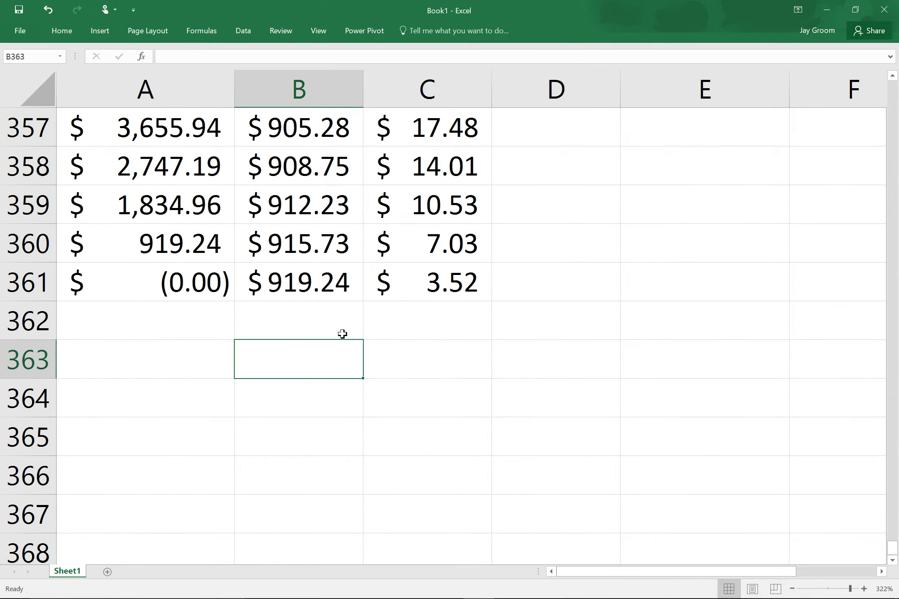
pyautogui.click(62, 29)
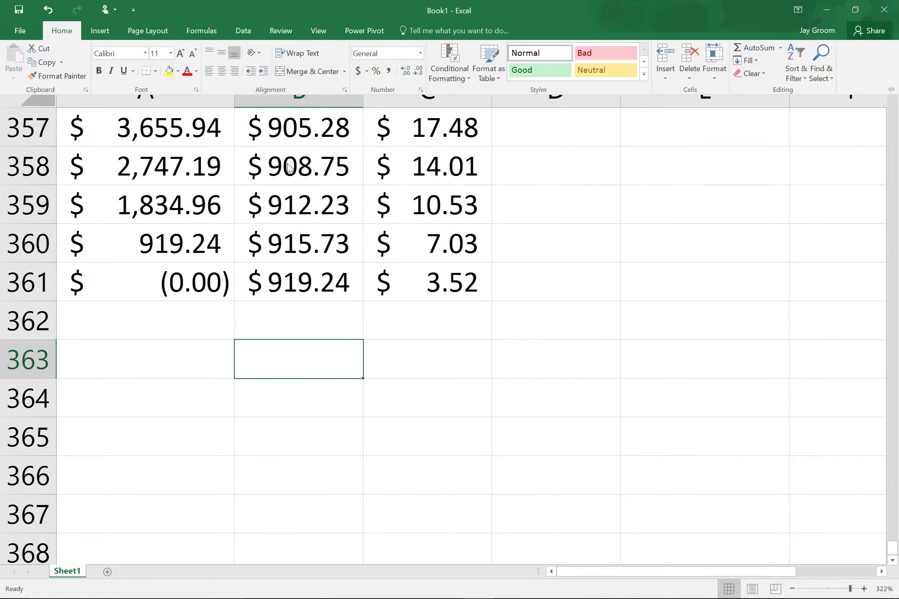
pyautogui.click(758, 50)
pyautogui.press('Return')
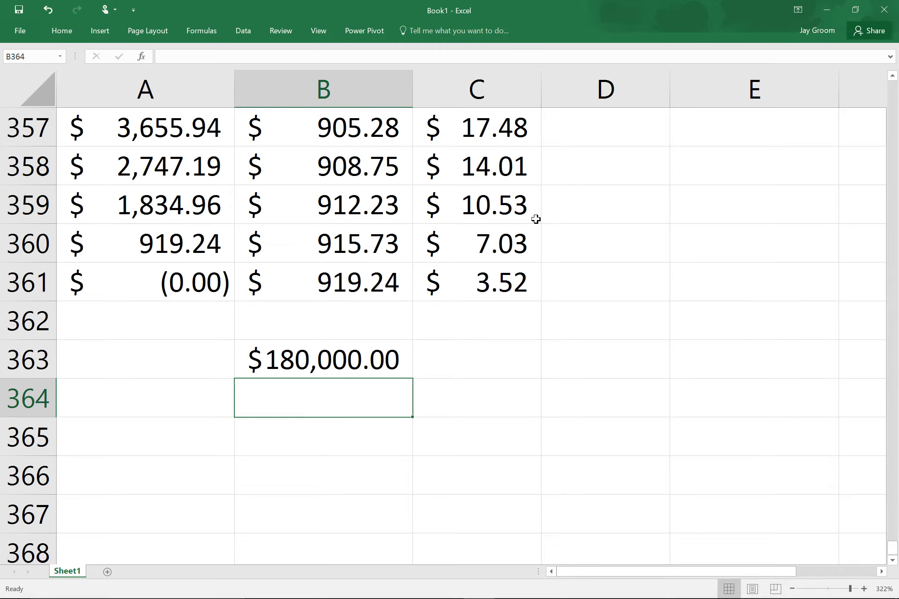
# AutoSum the interest column into C363, giving $152,193.55.
pyautogui.click(490, 353)
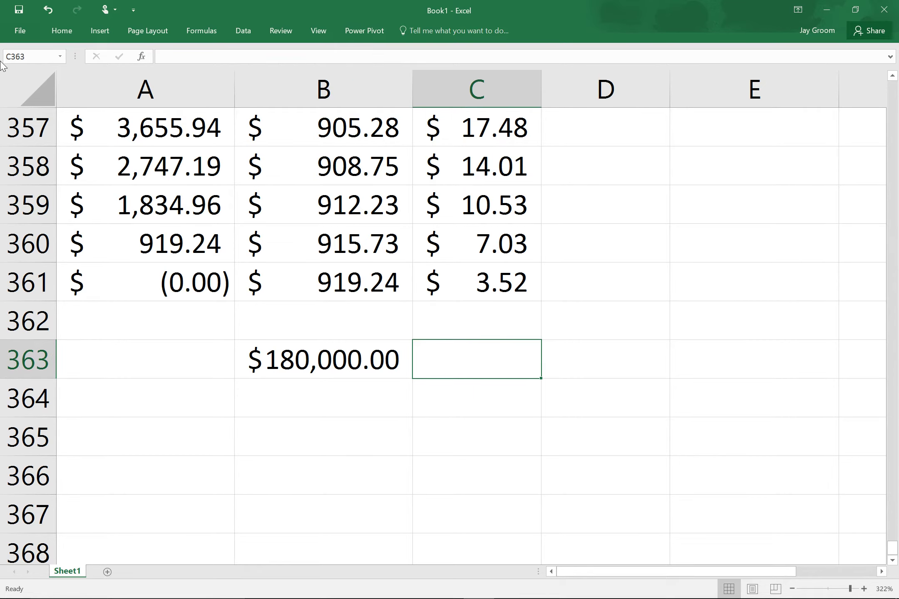
pyautogui.click(71, 32)
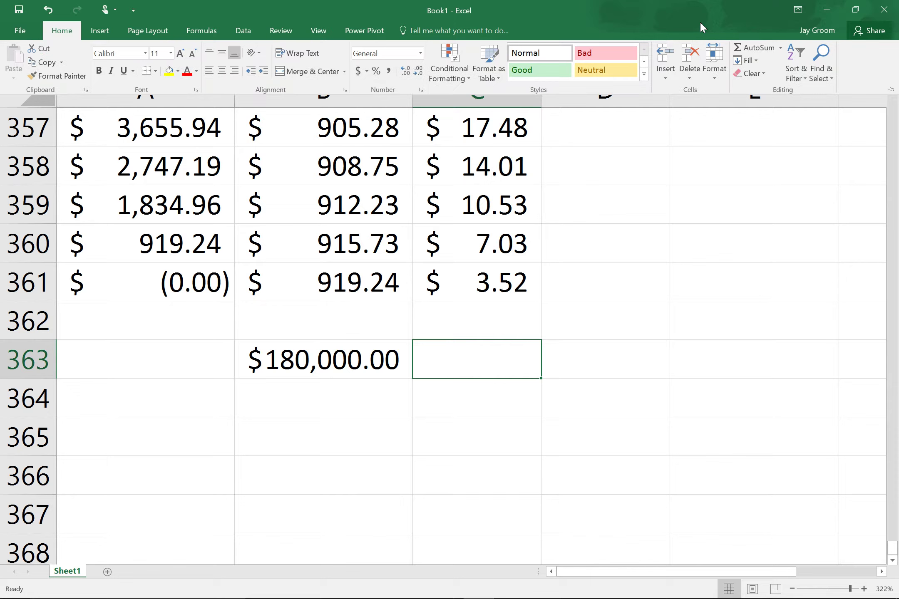
pyautogui.click(745, 49)
pyautogui.press('Return')
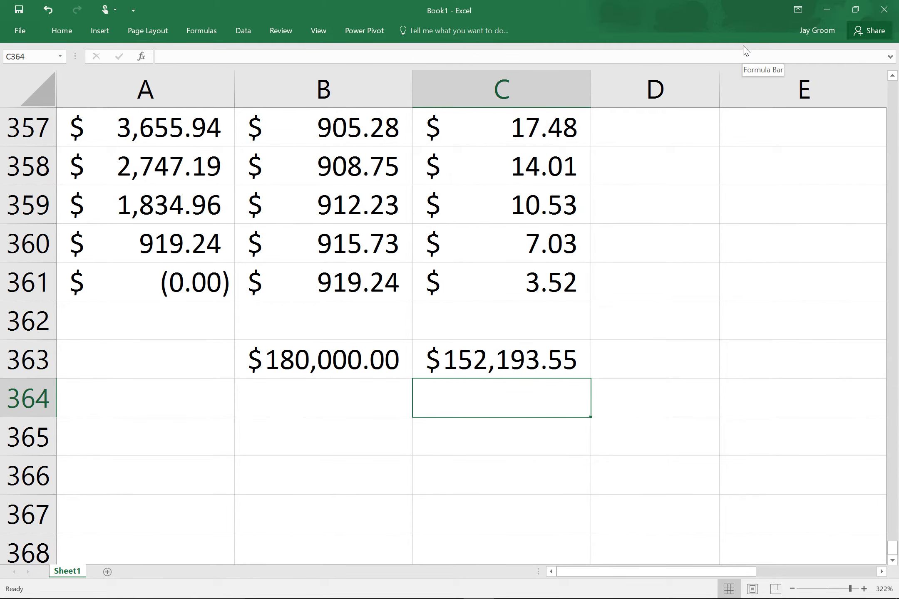
# Enter =B363+C363+20000 in D363 to show the total house cost of $352,193.55.
pyautogui.click(651, 365)
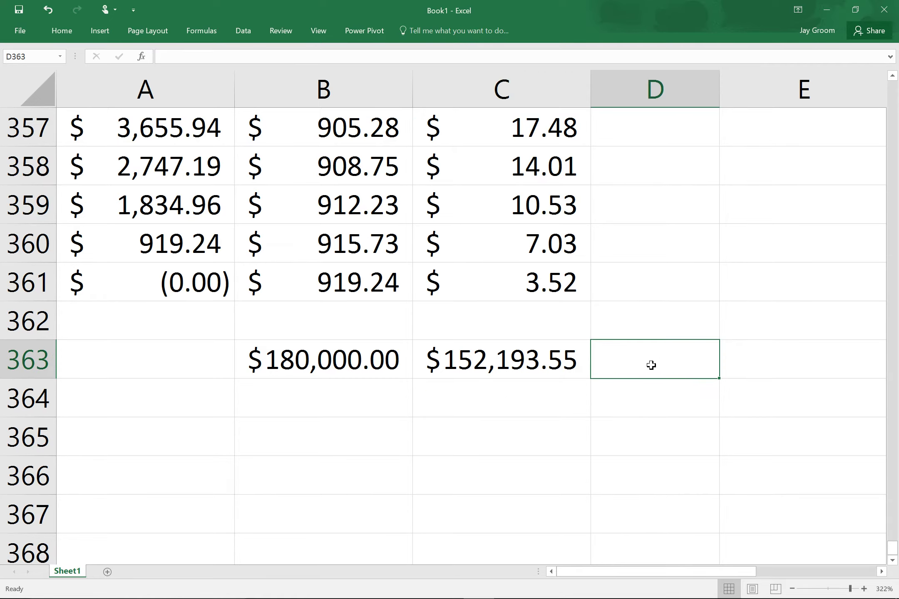
pyautogui.write('=')
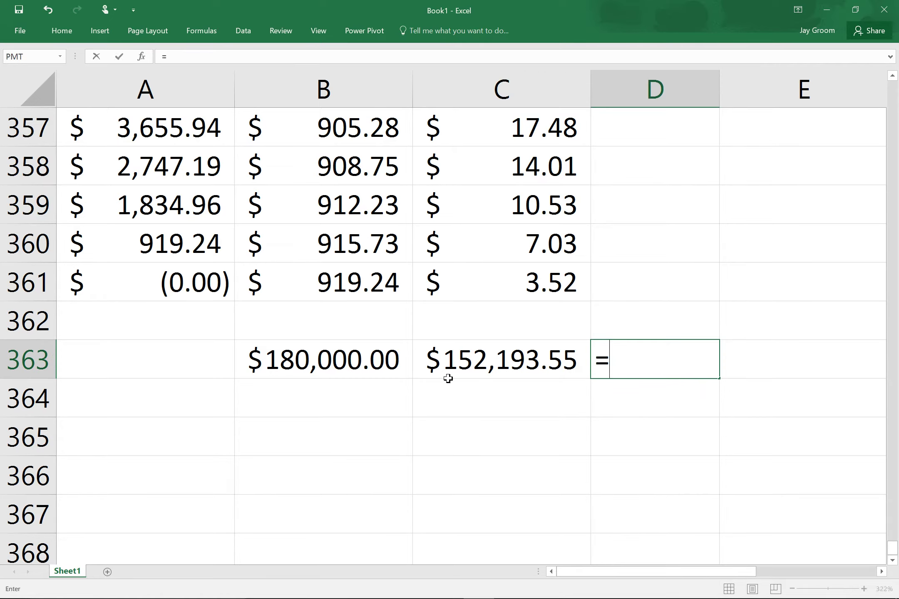
pyautogui.click(362, 359)
pyautogui.write('+')
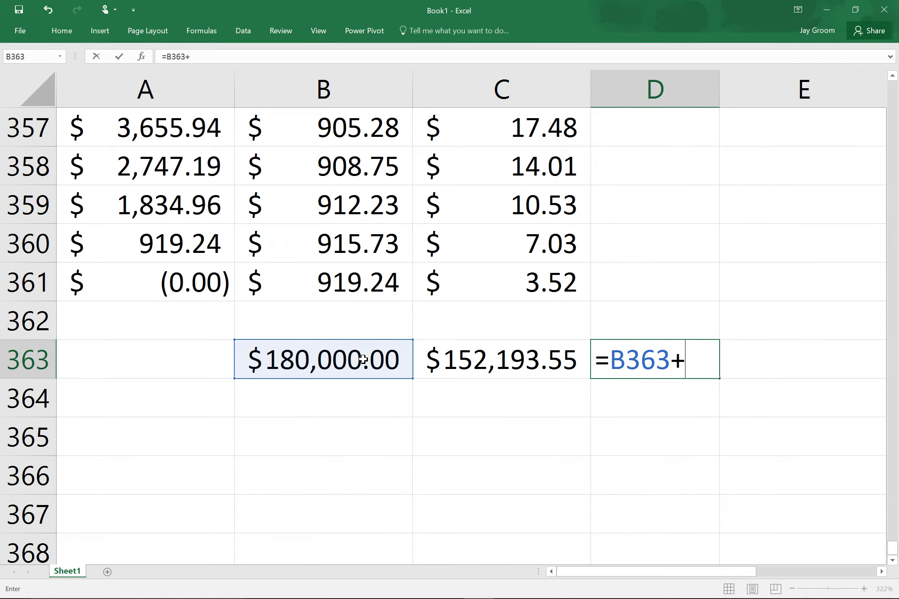
pyautogui.click(535, 362)
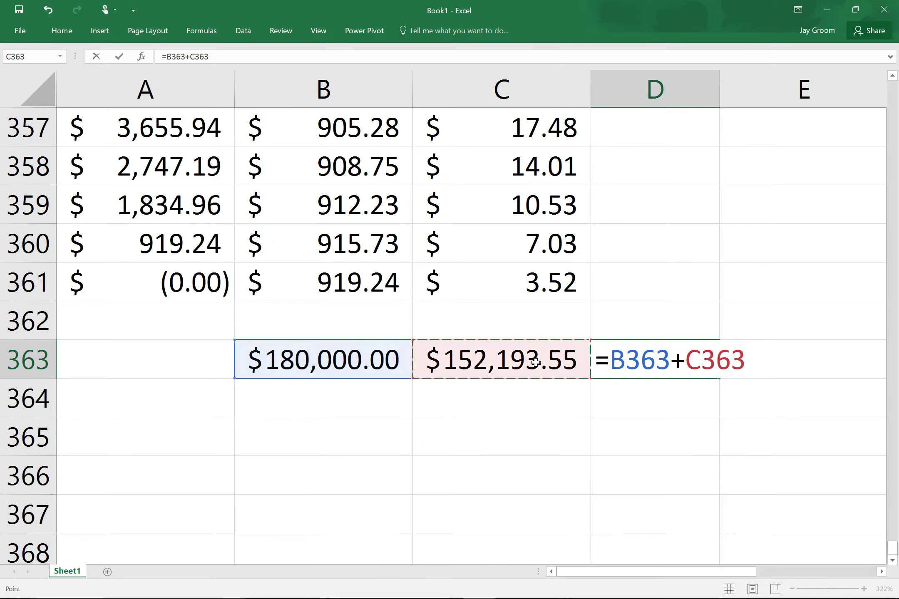
pyautogui.write('+')
pyautogui.write('20000')
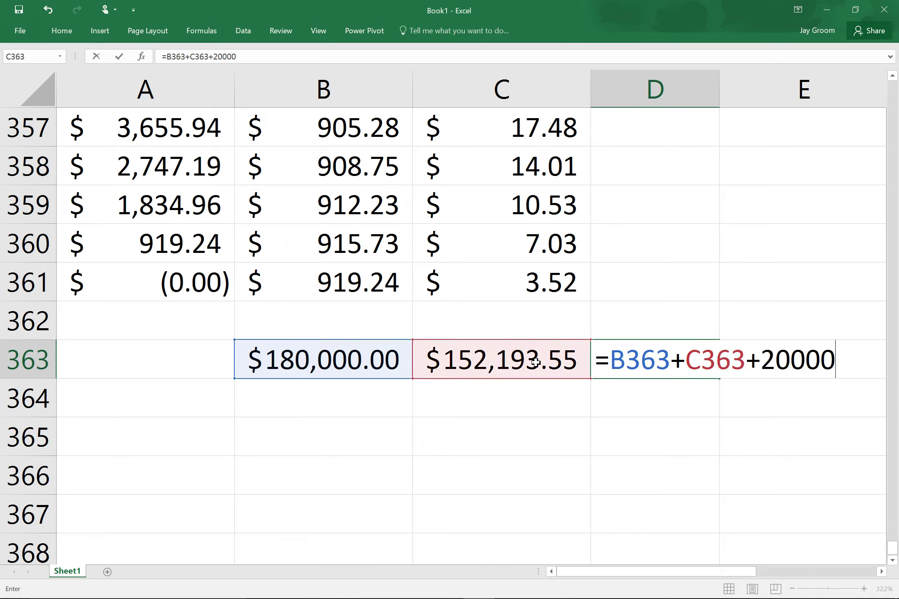
pyautogui.press('Return')
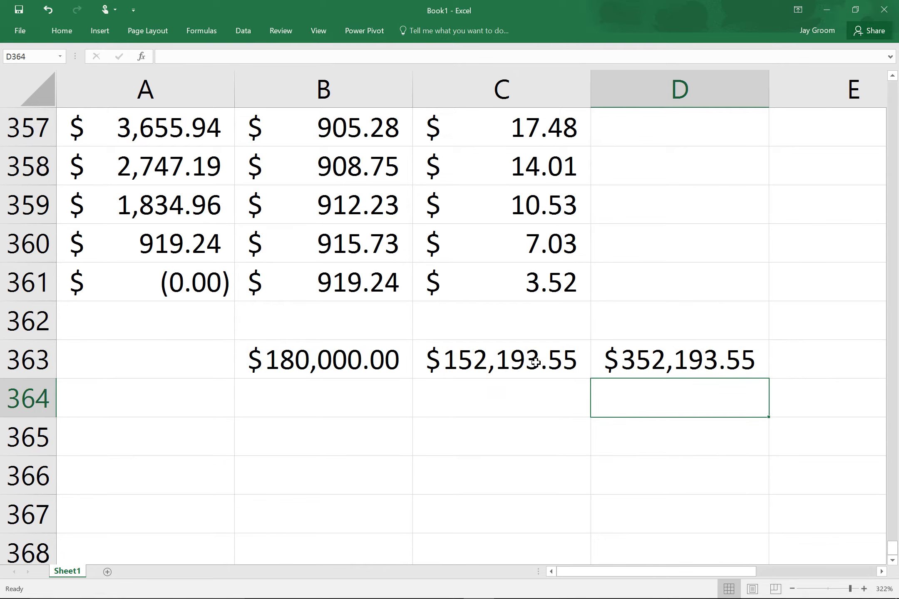
# Return to the top of the schedule and check the first interest cell's formula.
pyautogui.scroll(20, 596, 315)
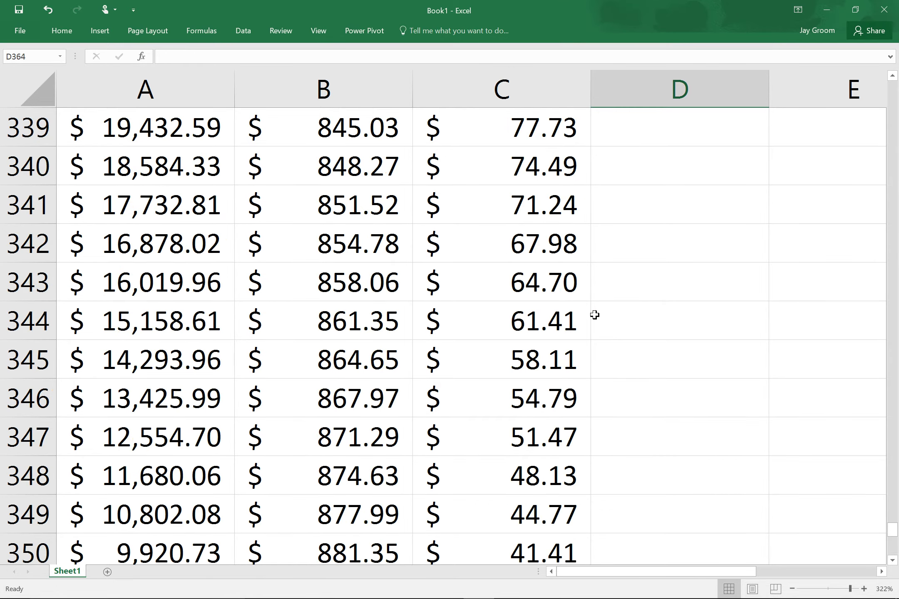
pyautogui.scroll(20, 611, 298)
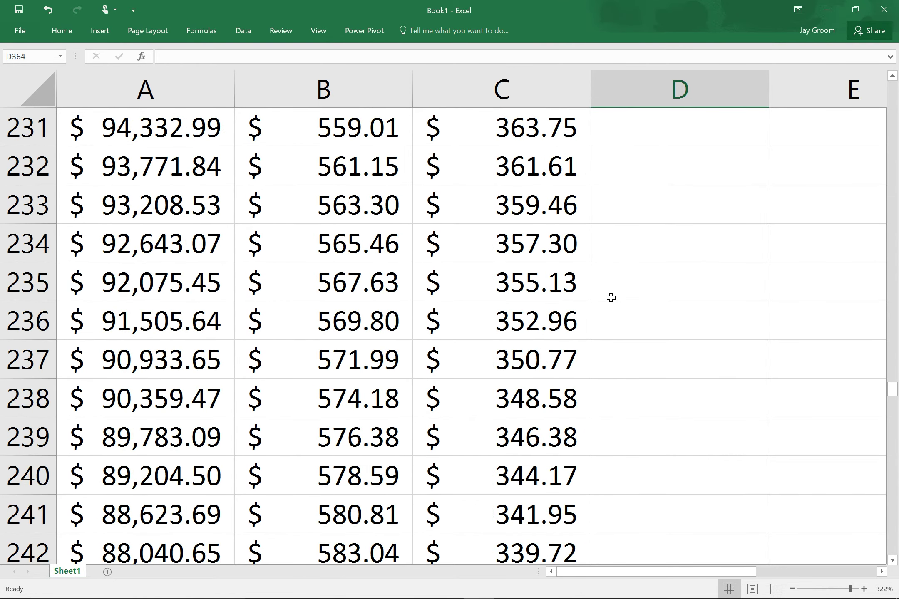
pyautogui.scroll(20, 611, 298)
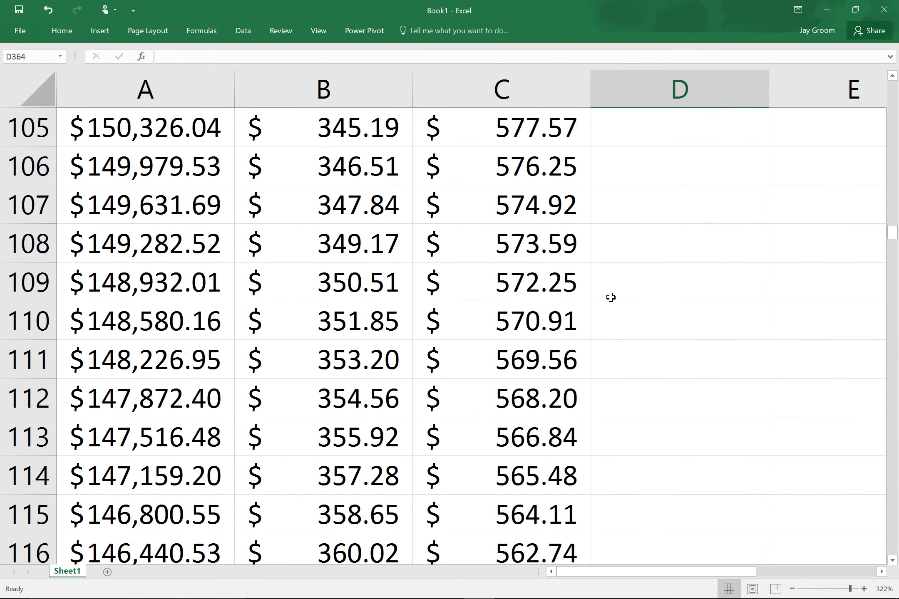
pyautogui.scroll(20, 610, 297)
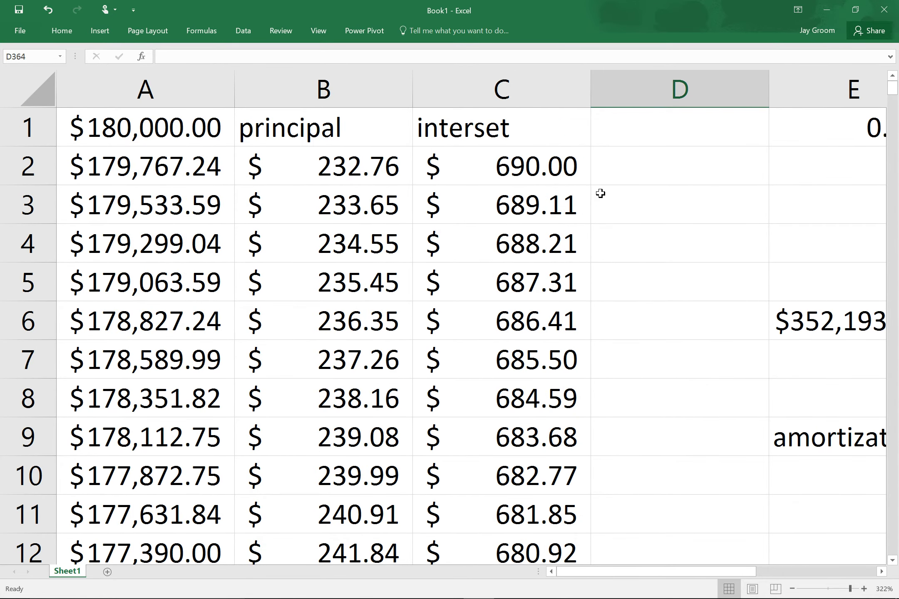
pyautogui.click(581, 180)
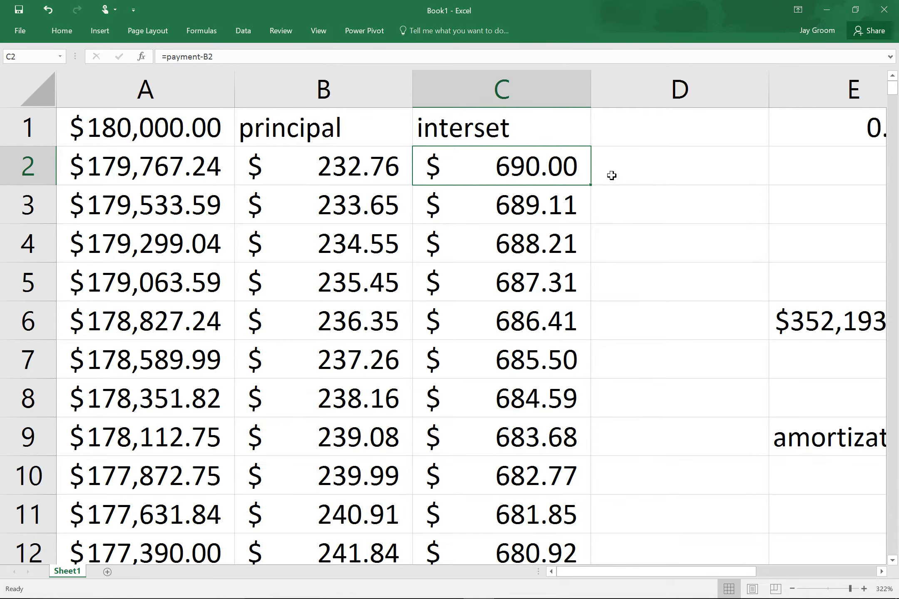
# Enter =sum(C2:C13) in D13, showing first-year interest of $8,220.35.
pyautogui.click(645, 543)
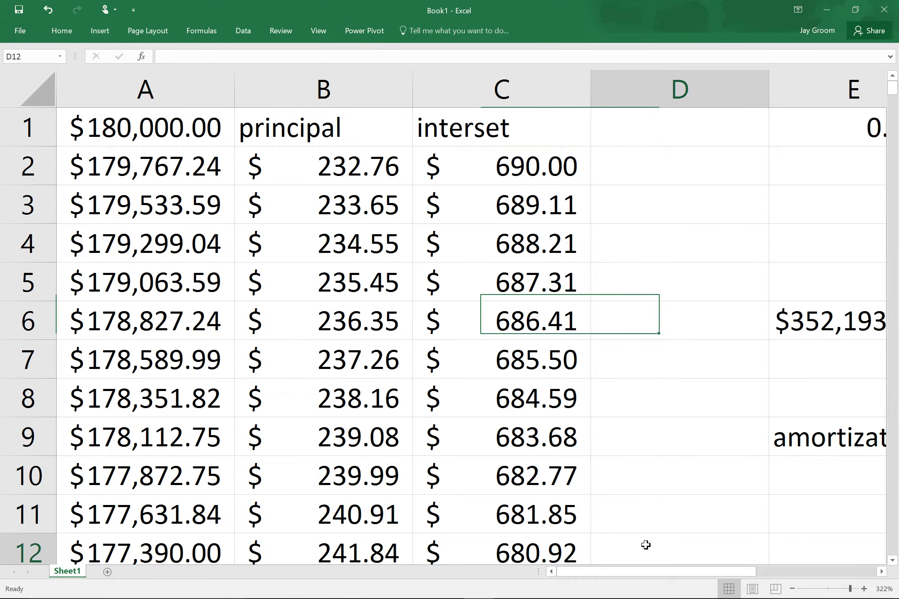
pyautogui.scroll(-1, 652, 541)
pyautogui.click(649, 485)
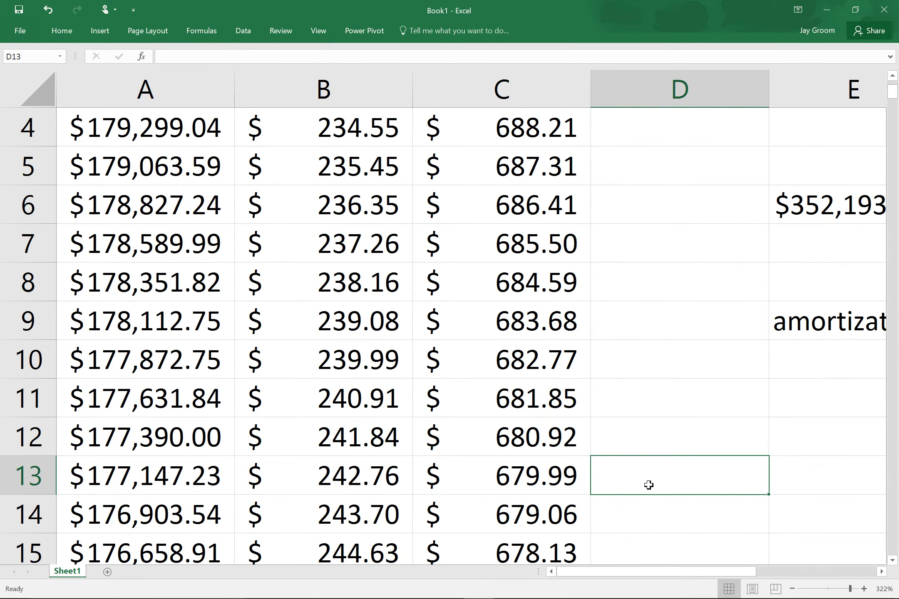
pyautogui.write('=s')
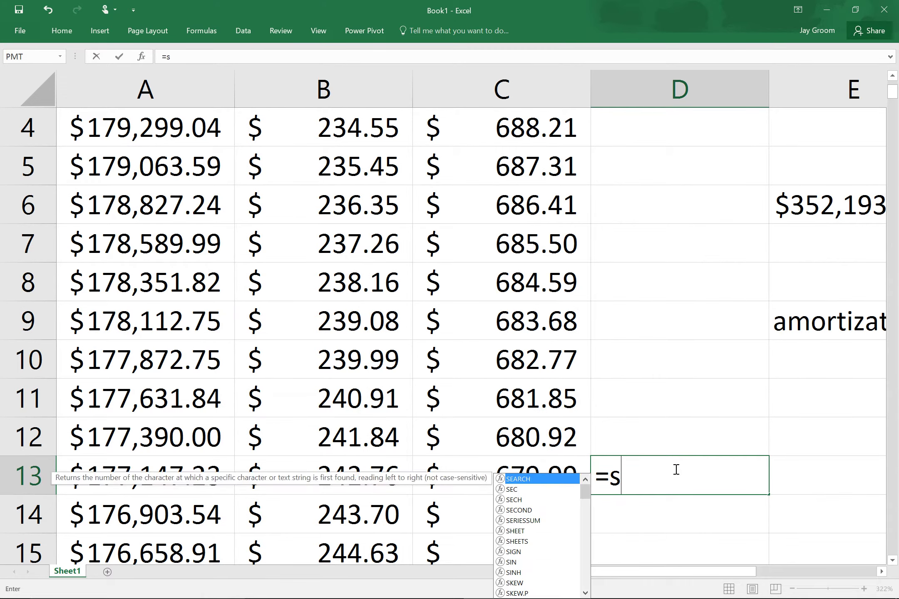
pyautogui.write('um(')
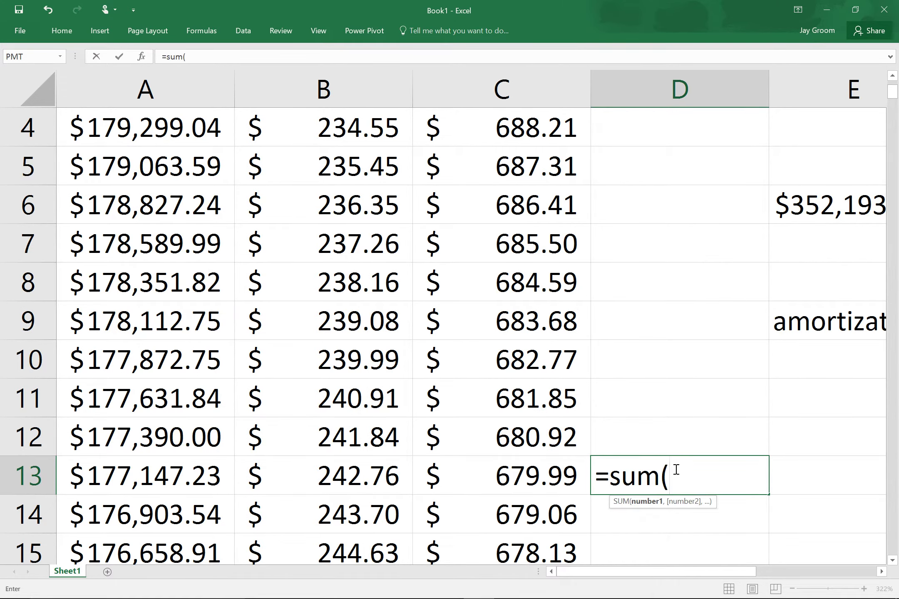
pyautogui.moveTo(531, 482); pyautogui.dragTo(582, 162)
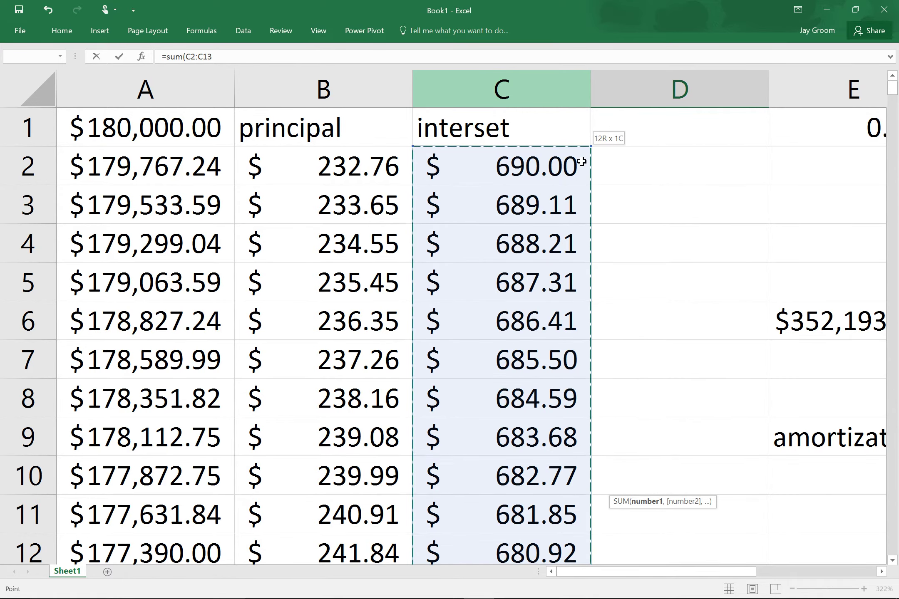
pyautogui.moveTo(581, 161); pyautogui.dragTo(582, 161)
pyautogui.scroll(-4, 575, 193)
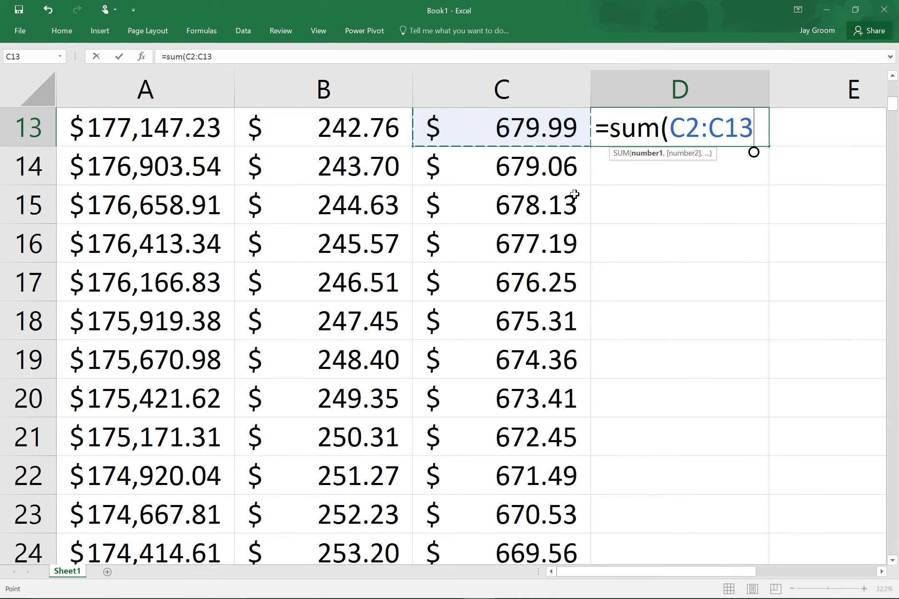
pyautogui.press('Return')
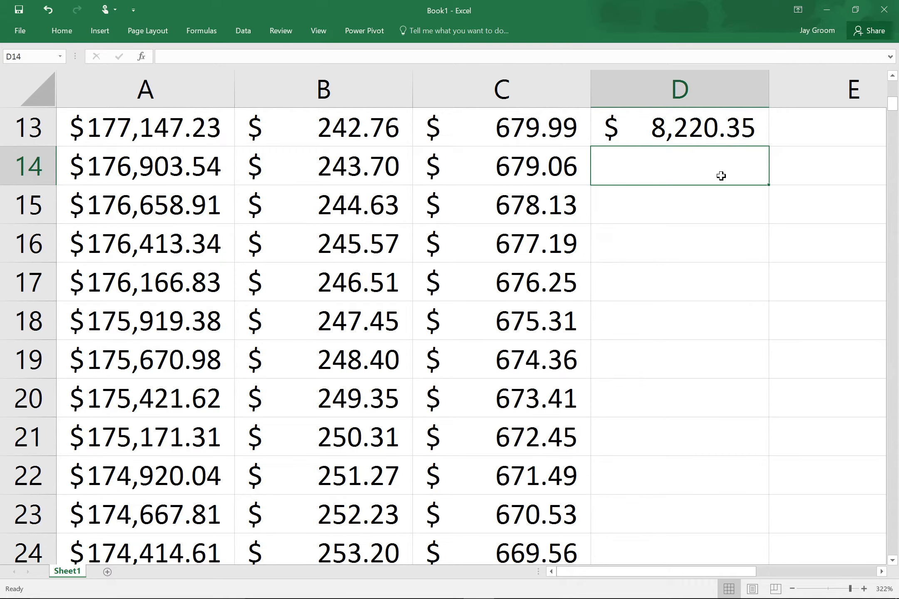
# Sum the second year's interest cells into D25, showing $8,086.32.
pyautogui.scroll(-2, 666, 215)
pyautogui.scroll(-4, 657, 229)
pyautogui.scroll(1, 616, 353)
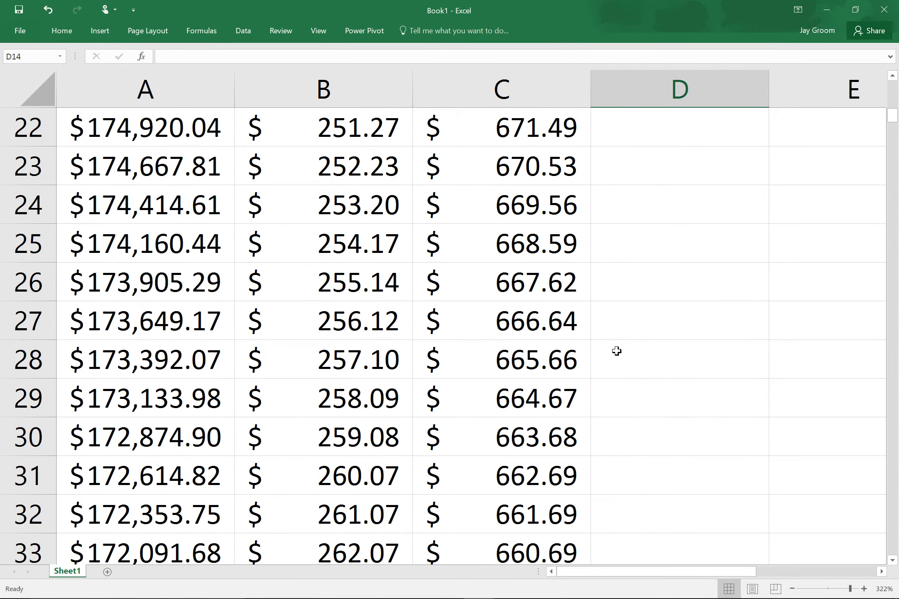
pyautogui.click(693, 249)
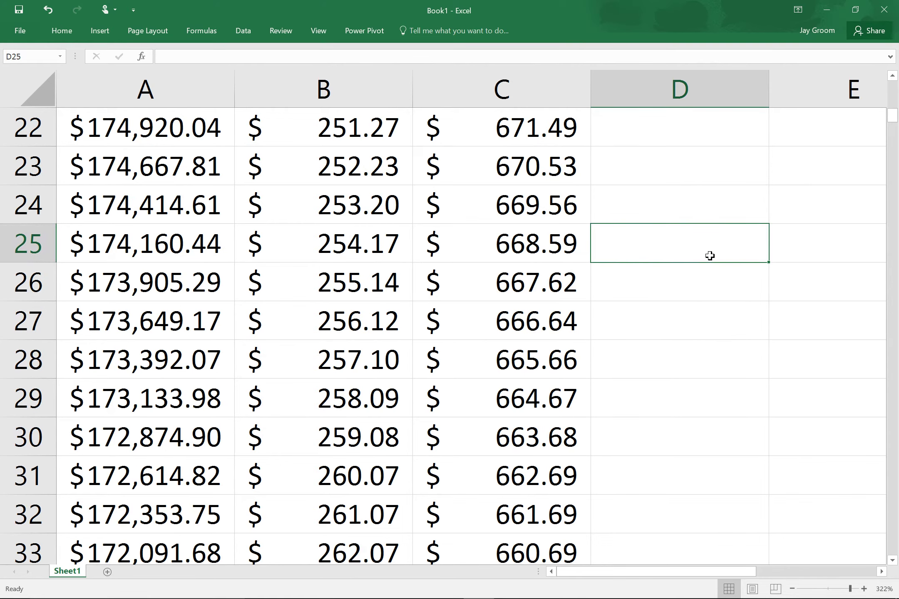
pyautogui.write('=sum(')
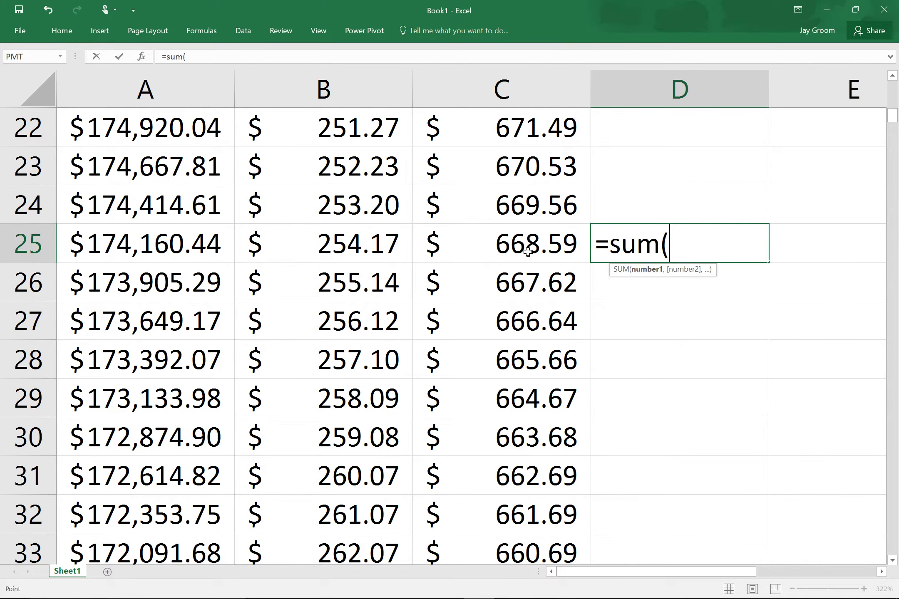
pyautogui.moveTo(529, 251); pyautogui.dragTo(514, 220)
pyautogui.press('Return')
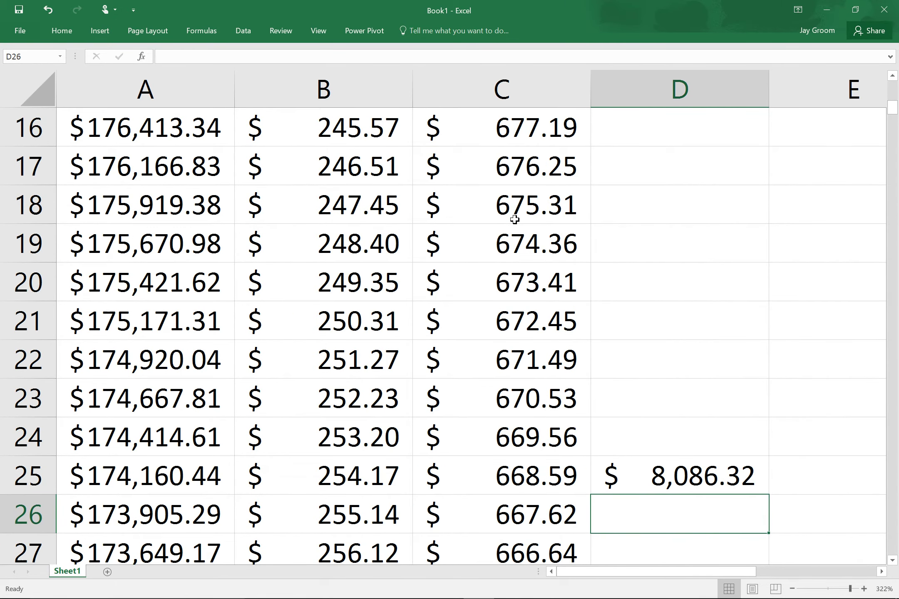
pyautogui.click(536, 238)
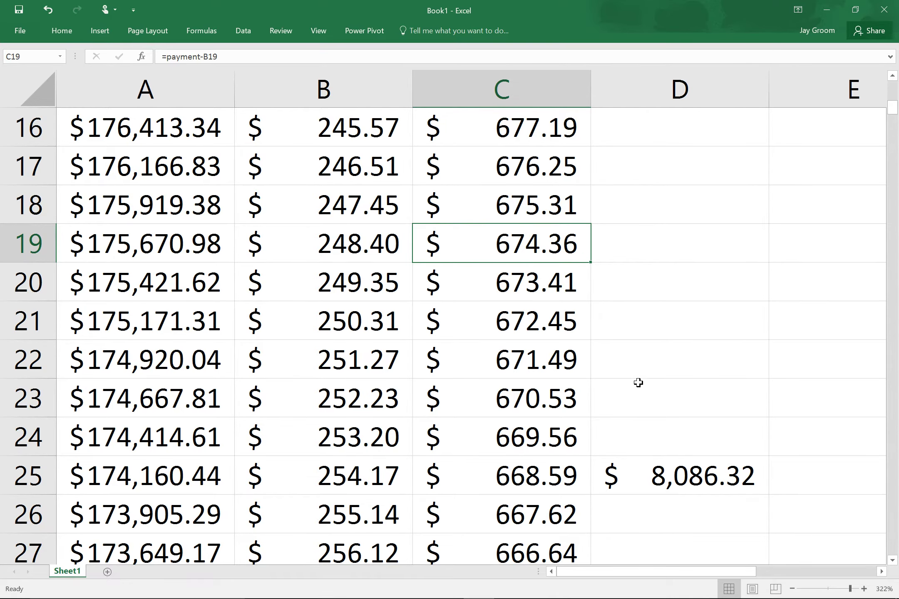
# Add a new blank sheet, Sheet2, to the workbook.
pyautogui.scroll(3, 632, 391)
pyautogui.scroll(2, 634, 382)
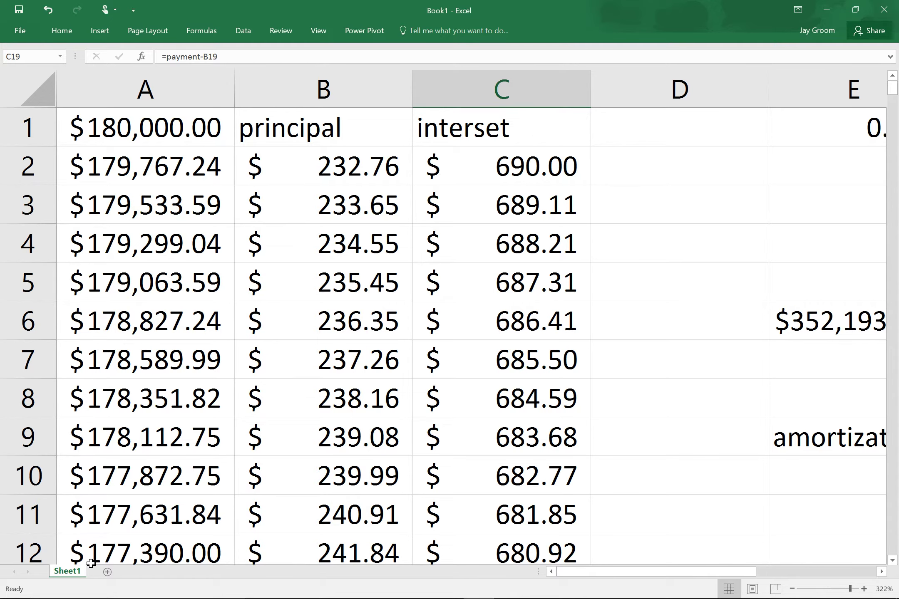
pyautogui.click(107, 572)
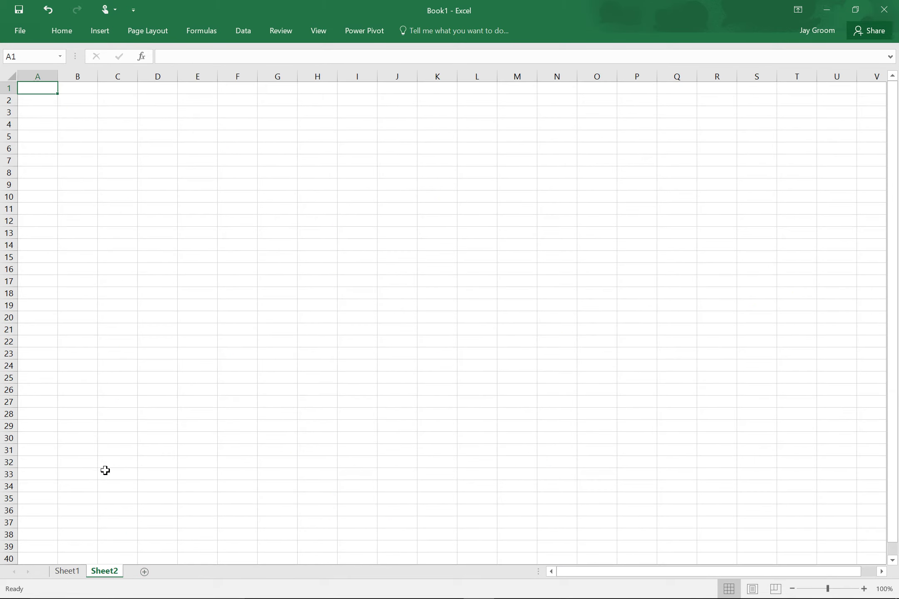
pyautogui.keyDown('ctrl'); pyautogui.scroll(1, 116, 352); pyautogui.keyUp('ctrl')
pyautogui.keyDown('ctrl'); pyautogui.scroll(10, 117, 352); pyautogui.keyUp('ctrl')
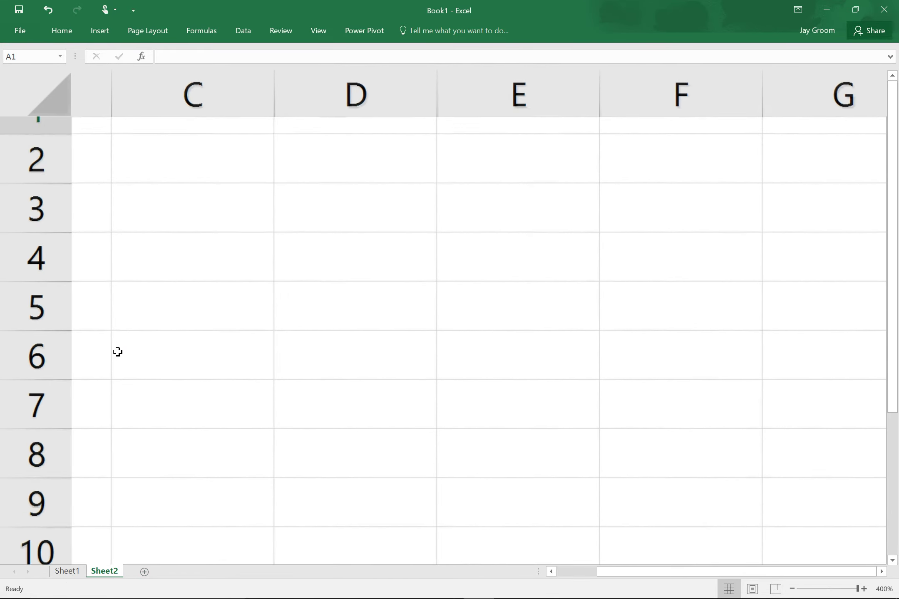
# Switch to the OneNote loan notes window via Task View.
pyautogui.press('super+Tab')
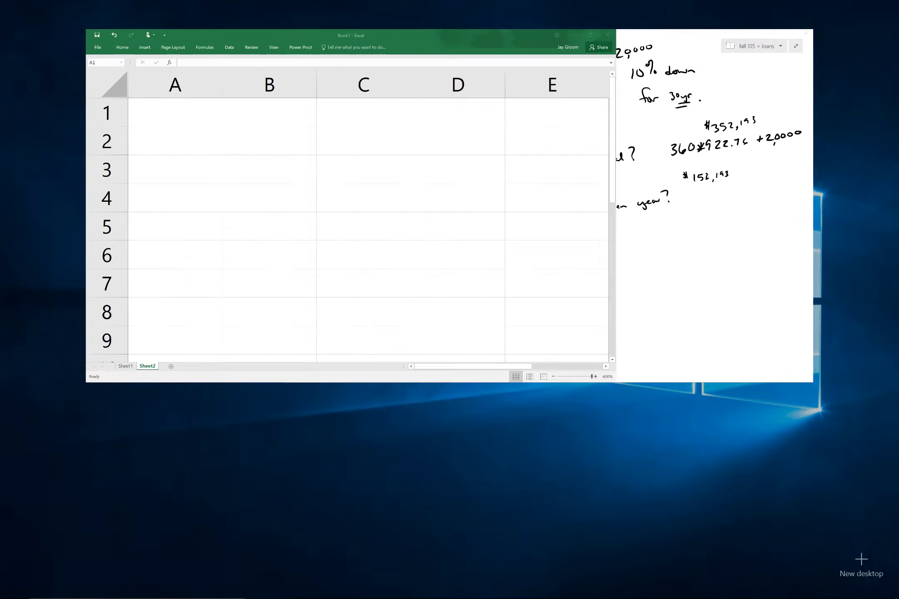
pyautogui.press('Right')
pyautogui.press('Return')
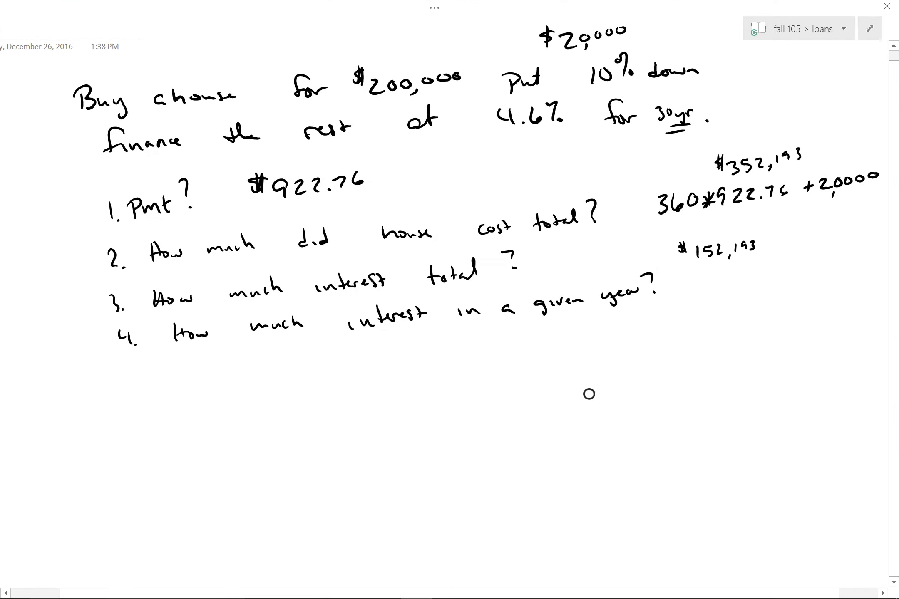
# Handwrite $8220 as the answer under question 4, then leave full-page view.
pyautogui.moveTo(618, 324)
pyautogui.mouseDown()
pyautogui.moveTo(611, 329)
pyautogui.moveTo(639, 338)
pyautogui.mouseUp()
pyautogui.moveTo(643, 322); pyautogui.dragTo(657, 335)
pyautogui.moveTo(669, 321); pyautogui.dragTo(666, 323)
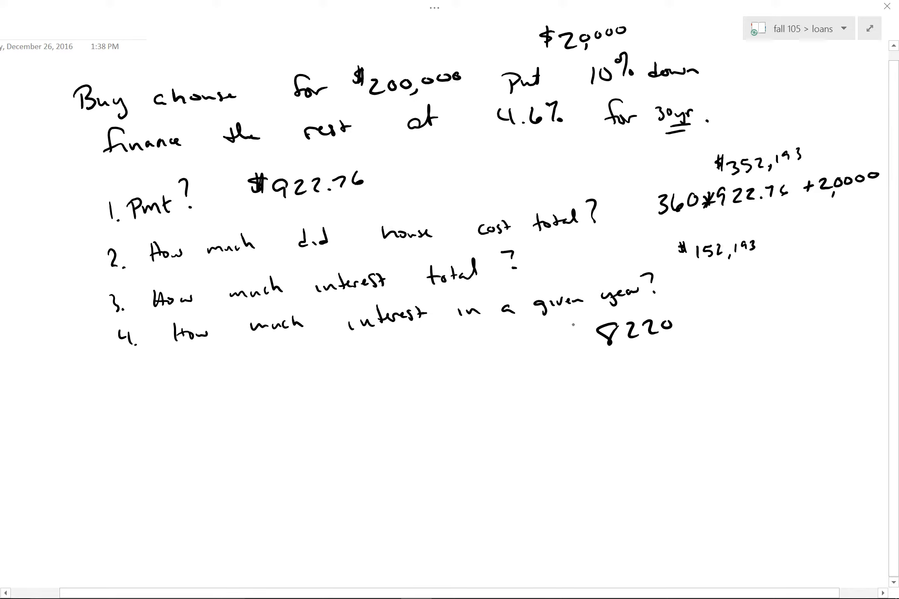
pyautogui.moveTo(573, 325); pyautogui.dragTo(575, 338)
pyautogui.moveTo(578, 318); pyautogui.dragTo(583, 343)
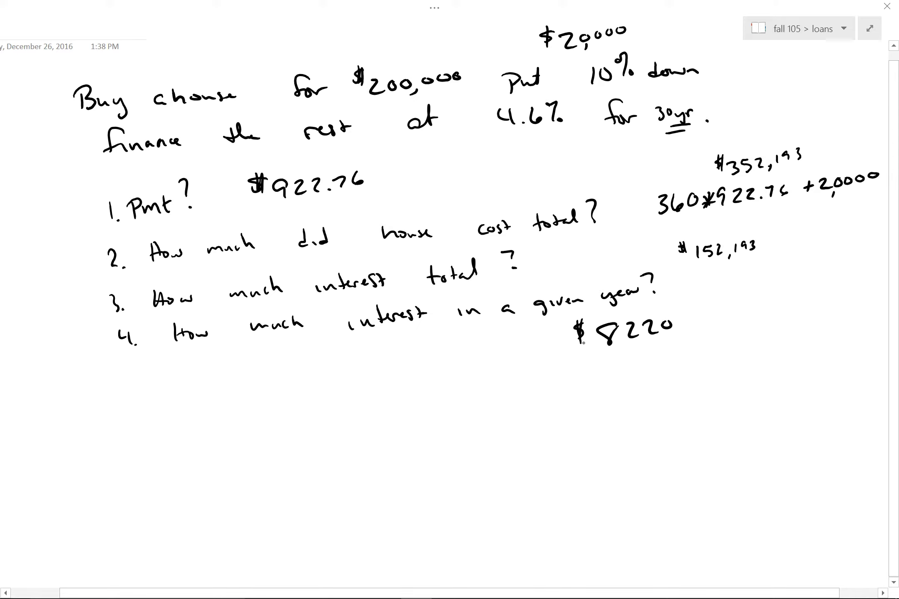
pyautogui.click(879, 37)
# Add a new page in full-page view and handwrite Car at the top.
pyautogui.click(880, 81)
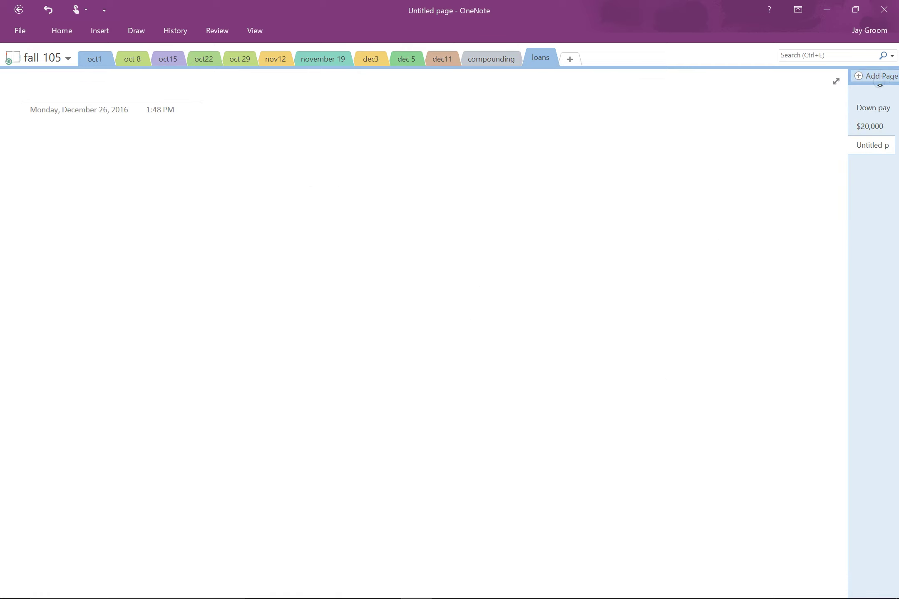
pyautogui.click(836, 81)
pyautogui.moveTo(113, 77); pyautogui.dragTo(112, 104)
pyautogui.moveTo(122, 89)
pyautogui.mouseDown()
pyautogui.moveTo(124, 97)
pyautogui.moveTo(141, 88)
pyautogui.mouseUp()
# Handwrite 6 yr, 5% and $40,000 to the right of Car.
pyautogui.moveTo(278, 62)
pyautogui.mouseDown()
pyautogui.moveTo(295, 87)
pyautogui.moveTo(327, 89)
pyautogui.moveTo(344, 74)
pyautogui.mouseUp()
pyautogui.moveTo(478, 54)
pyautogui.mouseDown()
pyautogui.moveTo(461, 66)
pyautogui.moveTo(467, 76)
pyautogui.mouseUp()
pyautogui.moveTo(484, 58)
pyautogui.mouseDown()
pyautogui.moveTo(492, 50)
pyautogui.moveTo(493, 76)
pyautogui.mouseUp()
pyautogui.moveTo(497, 71); pyautogui.dragTo(502, 72)
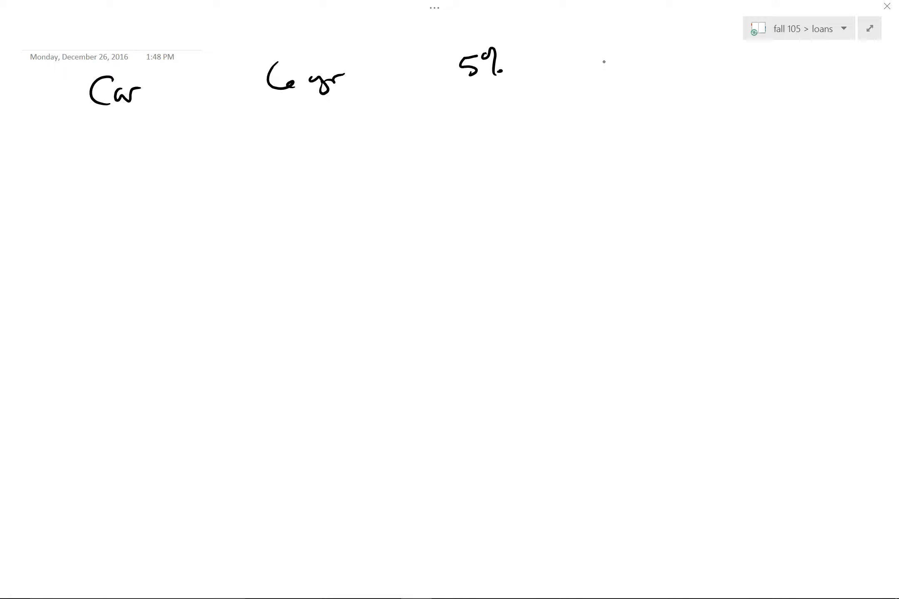
pyautogui.moveTo(604, 50); pyautogui.dragTo(621, 72)
pyautogui.moveTo(636, 52); pyautogui.dragTo(651, 52)
pyautogui.moveTo(661, 49); pyautogui.dragTo(666, 52)
pyautogui.moveTo(681, 47)
pyautogui.mouseDown()
pyautogui.moveTo(673, 55)
pyautogui.moveTo(682, 48)
pyautogui.mouseUp()
pyautogui.moveTo(642, 70); pyautogui.dragTo(639, 75)
pyautogui.moveTo(605, 44); pyautogui.dragTo(596, 59)
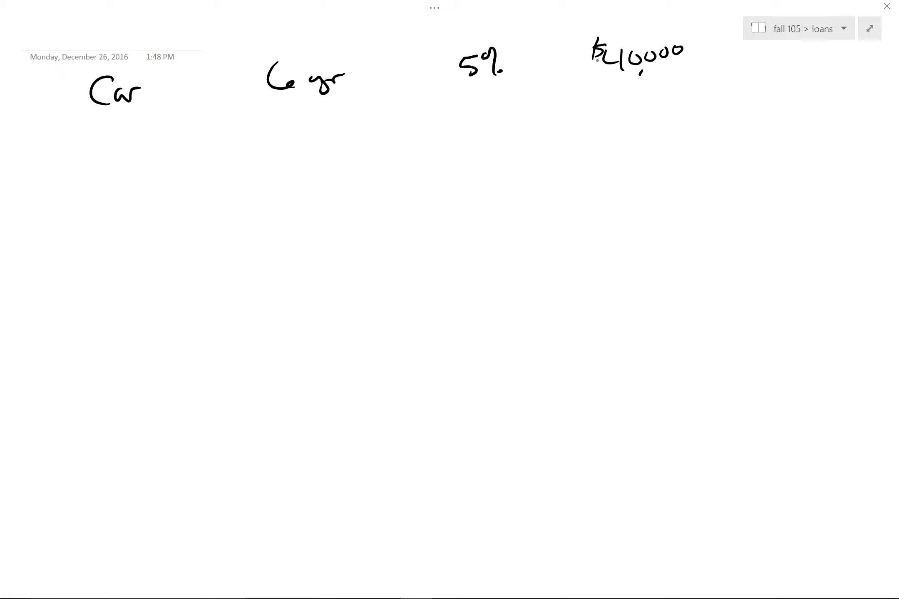
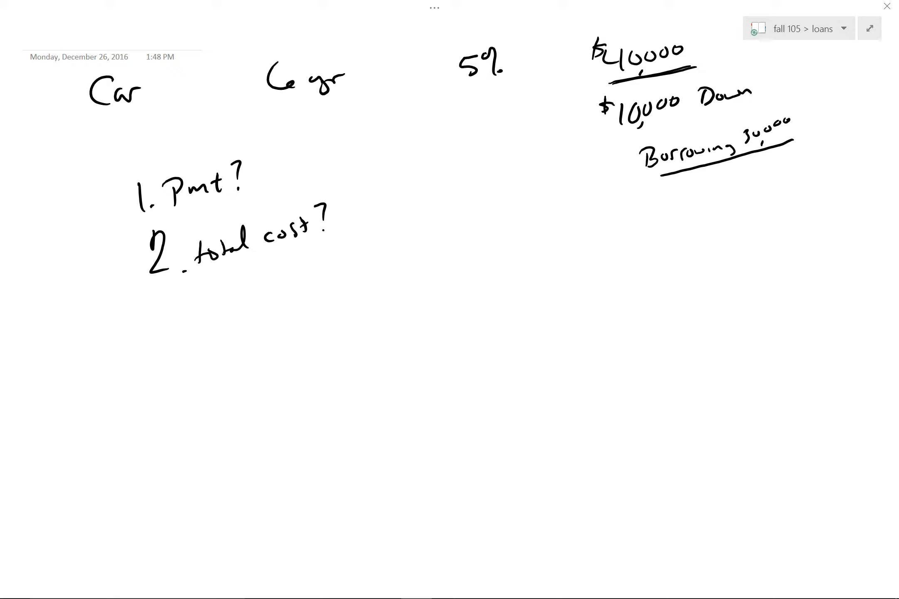
# Handwrite '3. total Interest' as the third question in the car-loan notes.
pyautogui.moveTo(161, 308); pyautogui.dragTo(172, 327)
pyautogui.moveTo(216, 300)
pyautogui.mouseDown()
pyautogui.moveTo(218, 314)
pyautogui.moveTo(231, 309)
pyautogui.mouseUp()
pyautogui.moveTo(236, 290)
pyautogui.mouseDown()
pyautogui.moveTo(238, 307)
pyautogui.moveTo(251, 301)
pyautogui.mouseUp()
pyautogui.moveTo(250, 302)
pyautogui.mouseDown()
pyautogui.moveTo(254, 308)
pyautogui.moveTo(260, 282)
pyautogui.moveTo(286, 298)
pyautogui.mouseUp()
pyautogui.moveTo(278, 283)
pyautogui.mouseDown()
pyautogui.moveTo(291, 280)
pyautogui.moveTo(303, 291)
pyautogui.mouseUp()
pyautogui.moveTo(310, 269)
pyautogui.mouseDown()
pyautogui.moveTo(302, 294)
pyautogui.moveTo(315, 282)
pyautogui.mouseUp()
pyautogui.moveTo(314, 284)
pyautogui.mouseDown()
pyautogui.moveTo(337, 282)
pyautogui.moveTo(340, 267)
pyautogui.mouseUp()
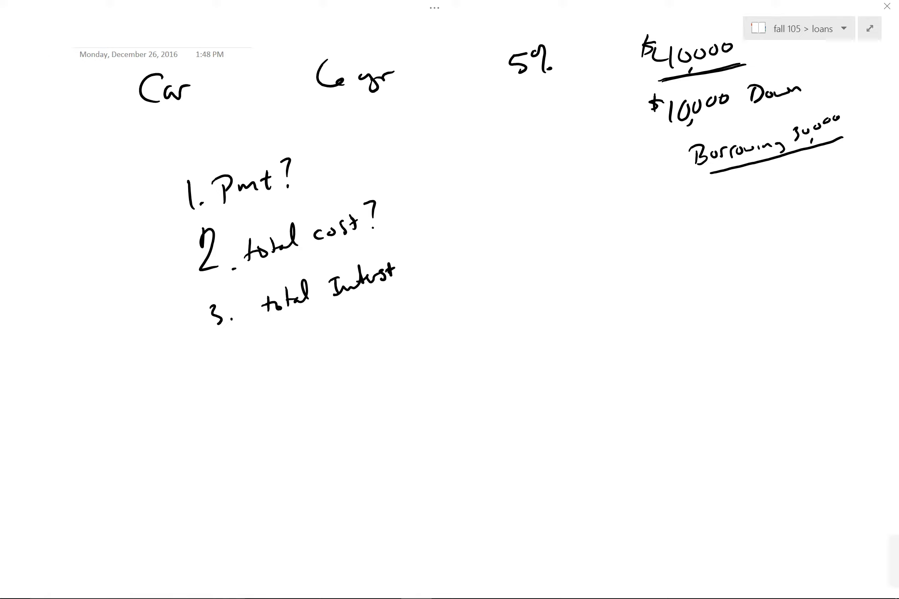
pyautogui.press('super+Tab')
# Enter the 30000 loan amount in A1 and give column A Accounting format.
pyautogui.click(621, 210)
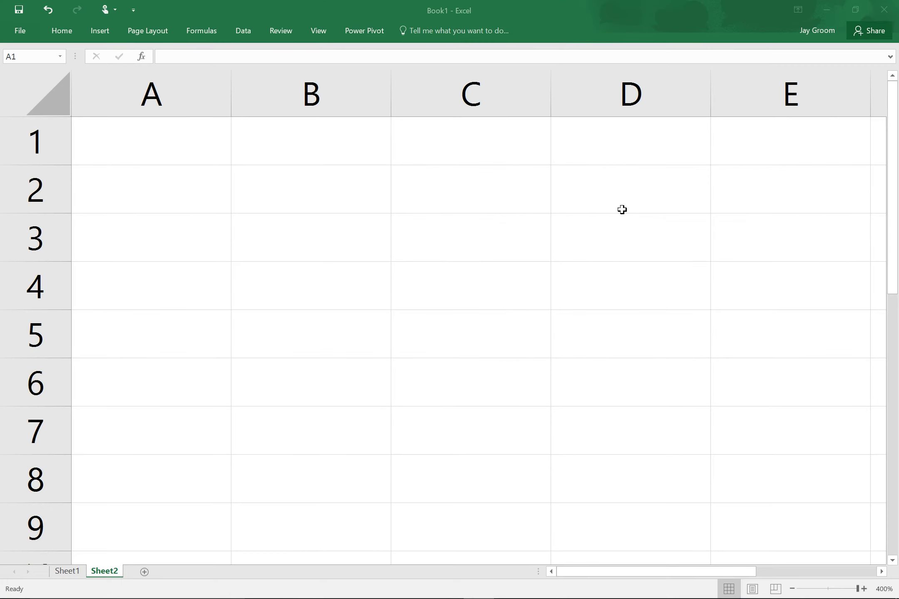
pyautogui.click(177, 135)
pyautogui.write('30000')
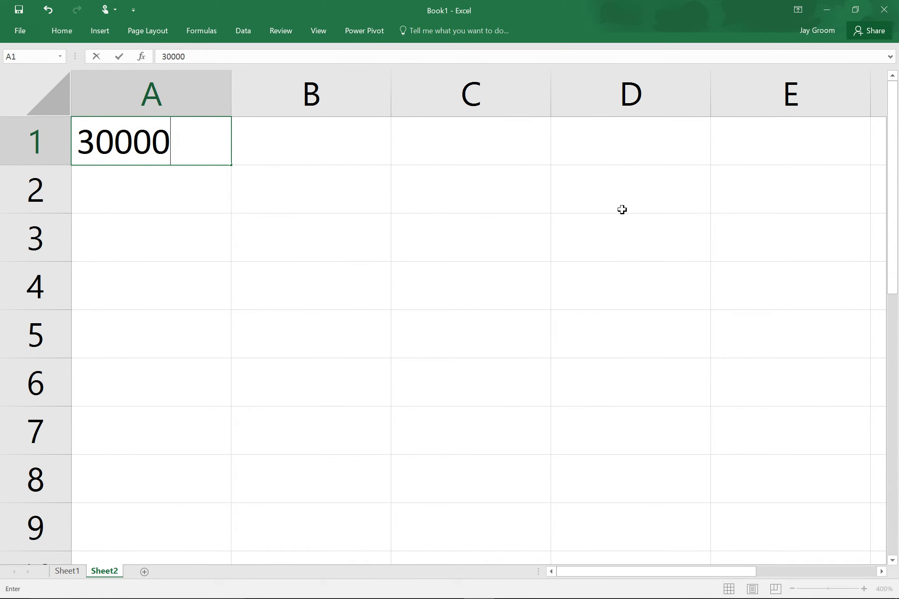
pyautogui.press('Return')
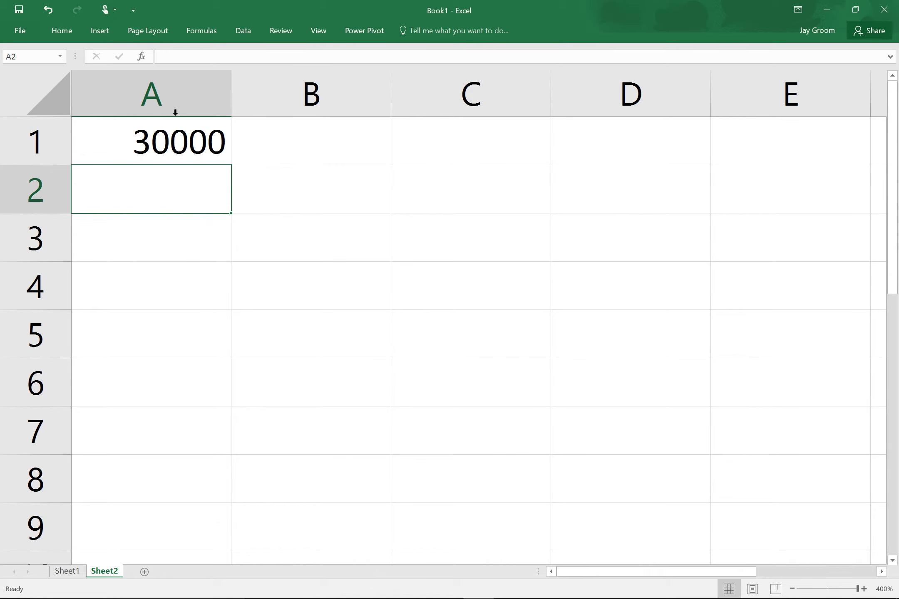
pyautogui.click(176, 111)
pyautogui.click(62, 30)
pyautogui.click(358, 71)
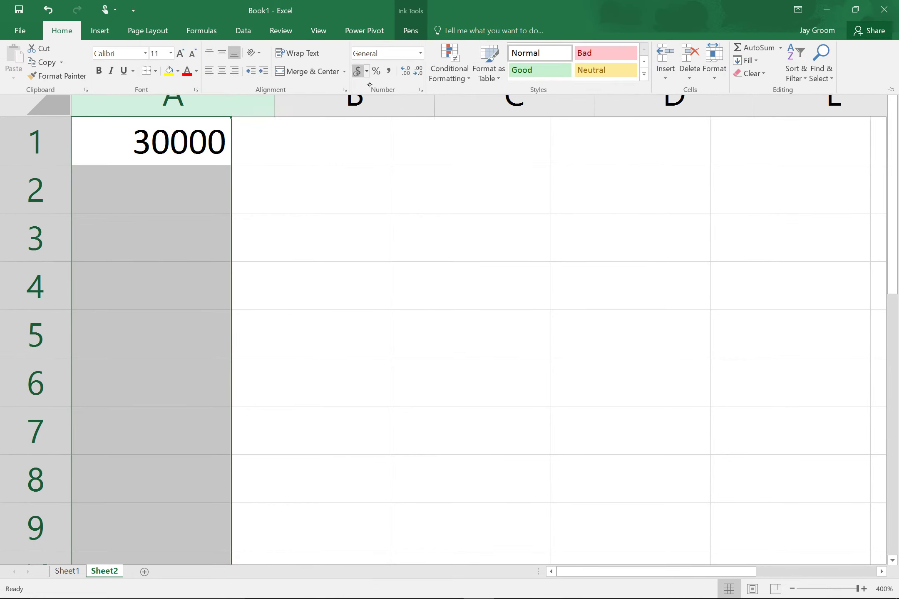
pyautogui.click(806, 158)
# Enter the 0.05 interest rate in E1 and name the cell interst2.
pyautogui.click(797, 154)
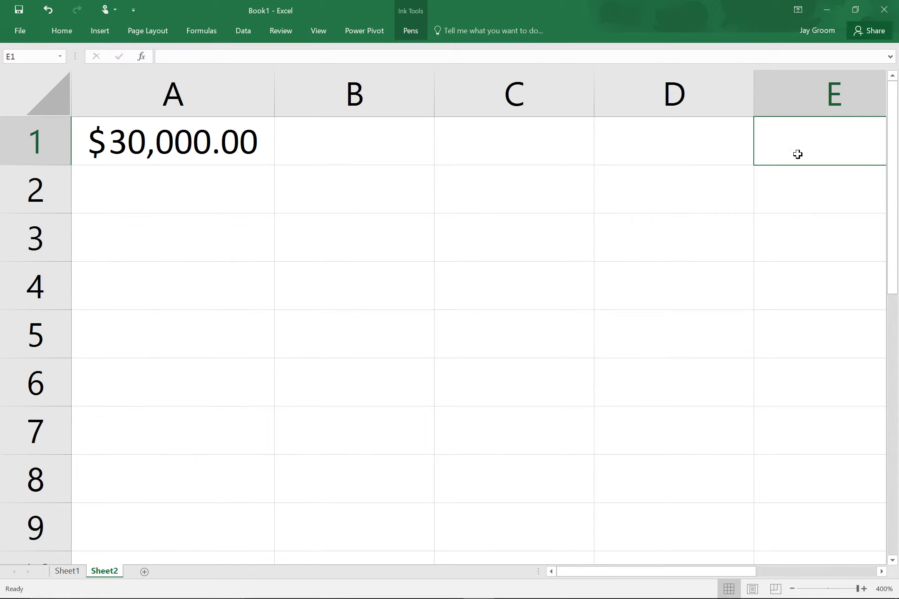
pyautogui.write('.05')
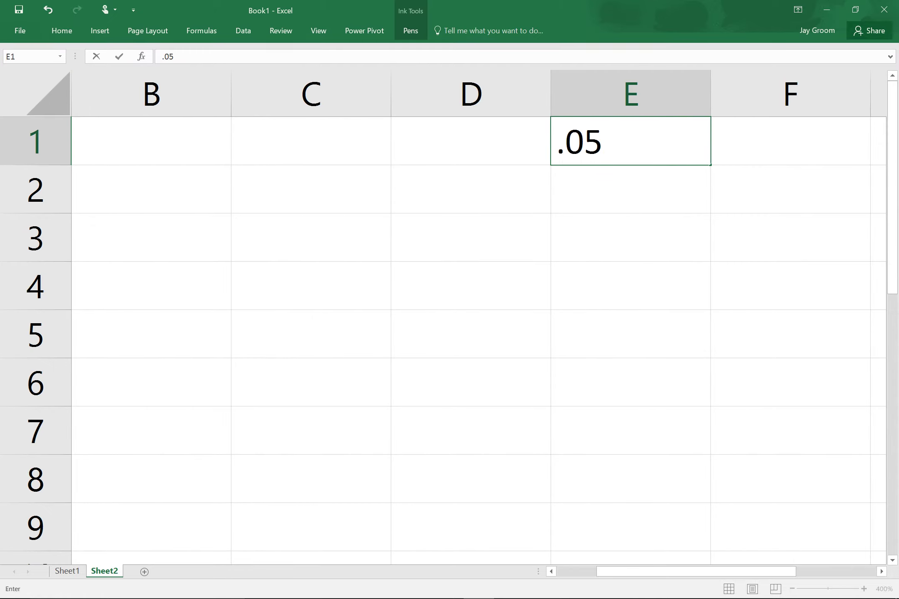
pyautogui.press('Return')
pyautogui.click(616, 157)
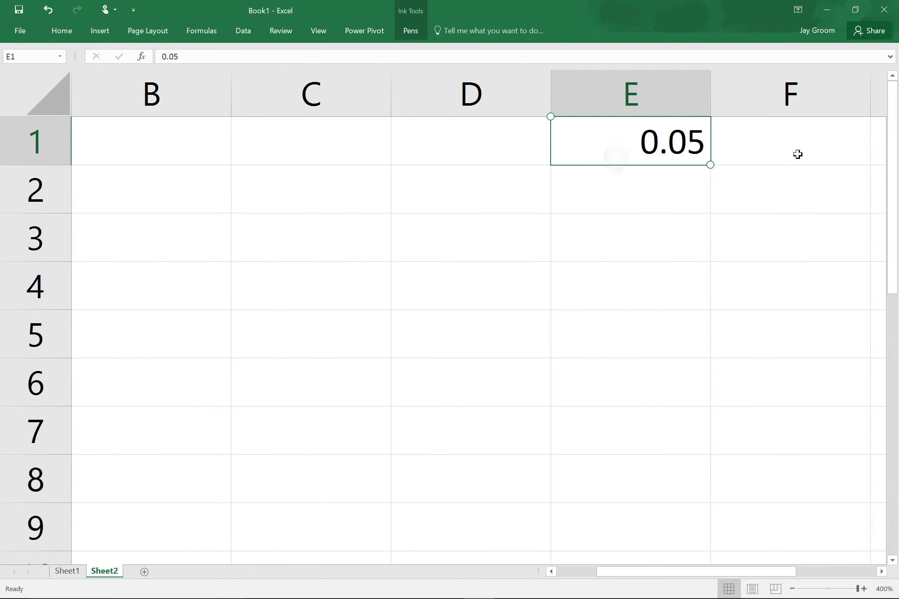
pyautogui.click(23, 57)
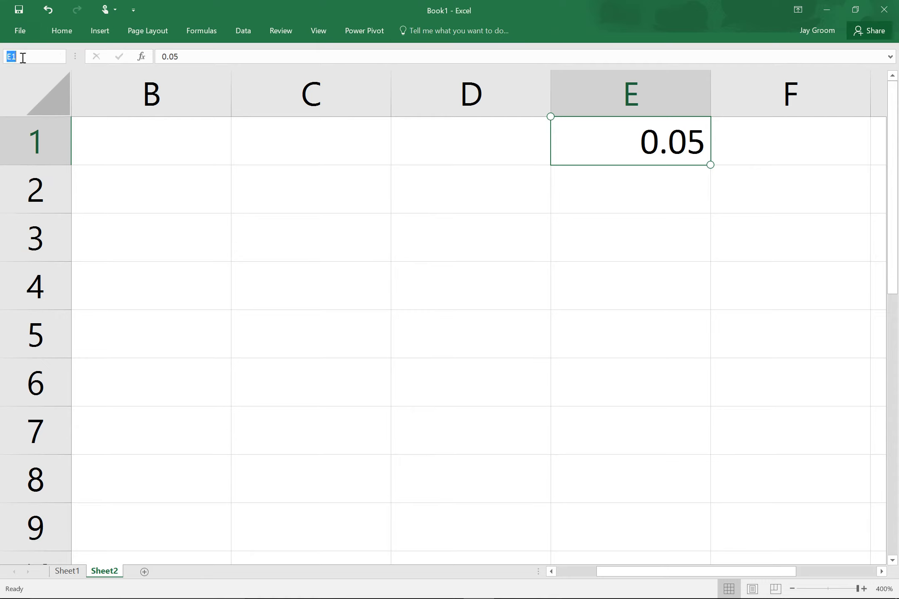
pyautogui.write('interst2')
pyautogui.press('Return')
pyautogui.hscroll(-3, 406, 143)
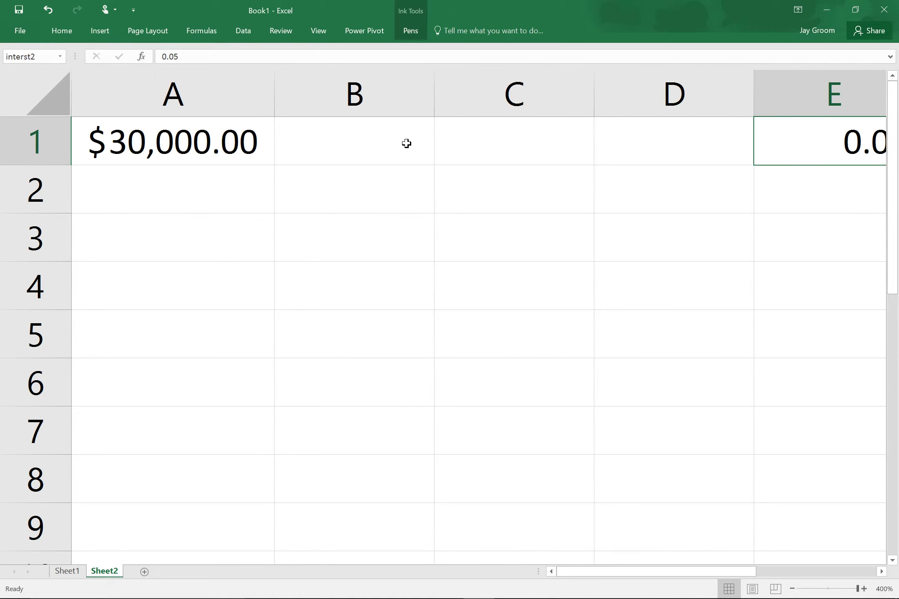
pyautogui.hscroll(2, 407, 144)
pyautogui.click(782, 150)
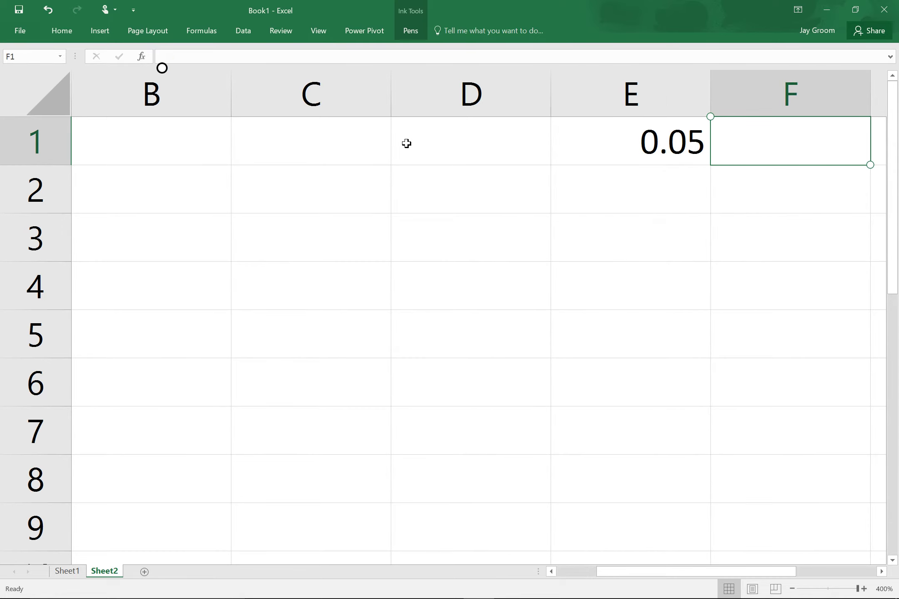
pyautogui.click(201, 30)
# Insert the PMT function in F1 with rate interst2/12.
pyautogui.click(117, 67)
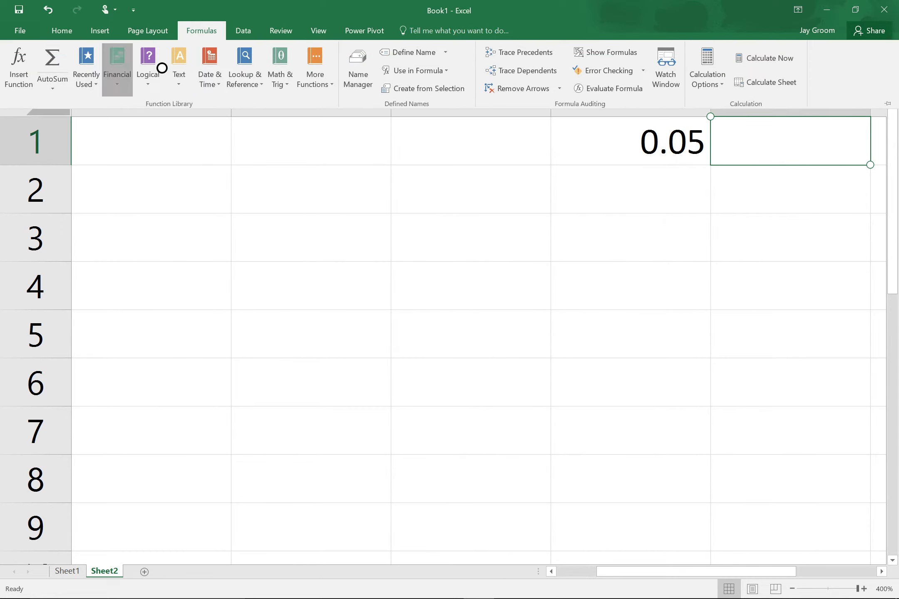
pyautogui.scroll(-4, 155, 283)
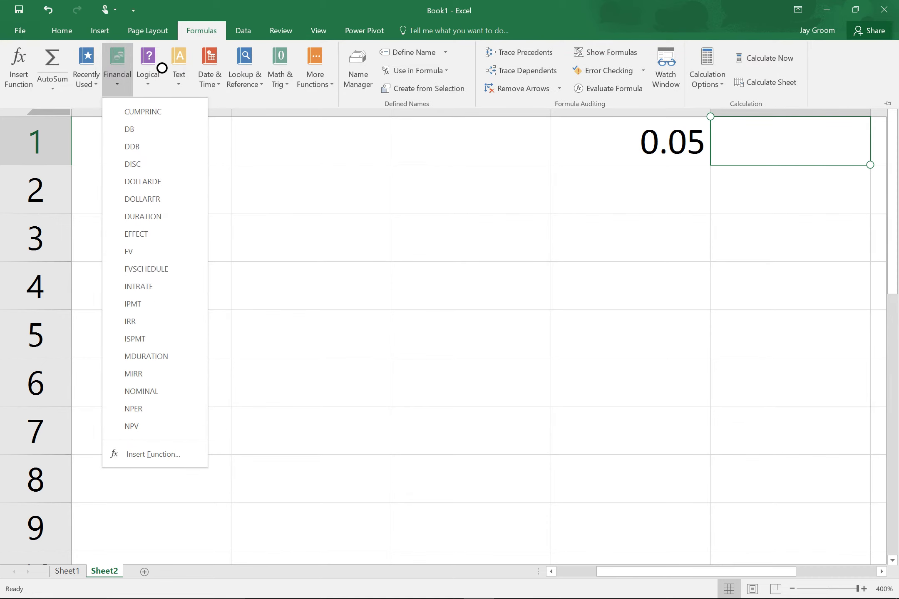
pyautogui.scroll(-3, 155, 283)
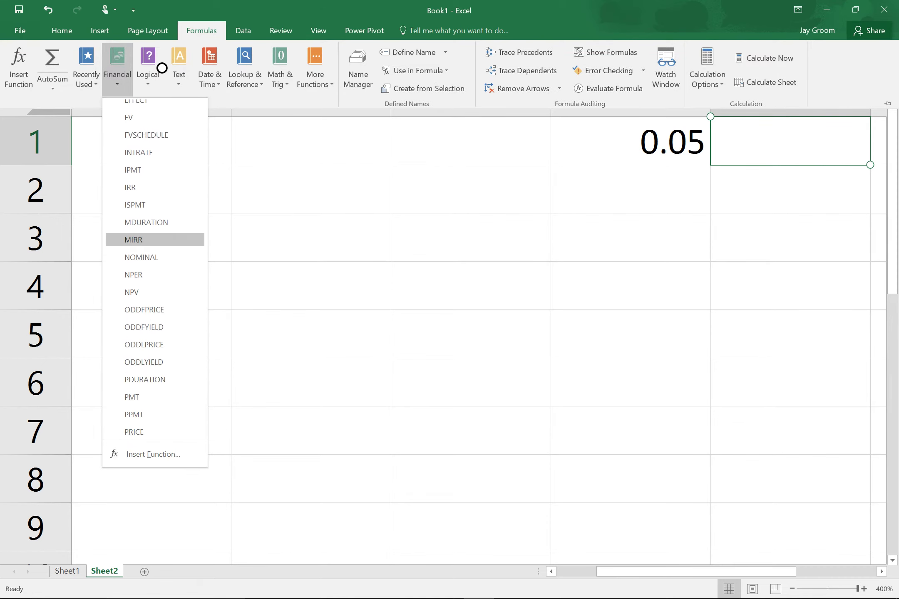
pyautogui.click(131, 398)
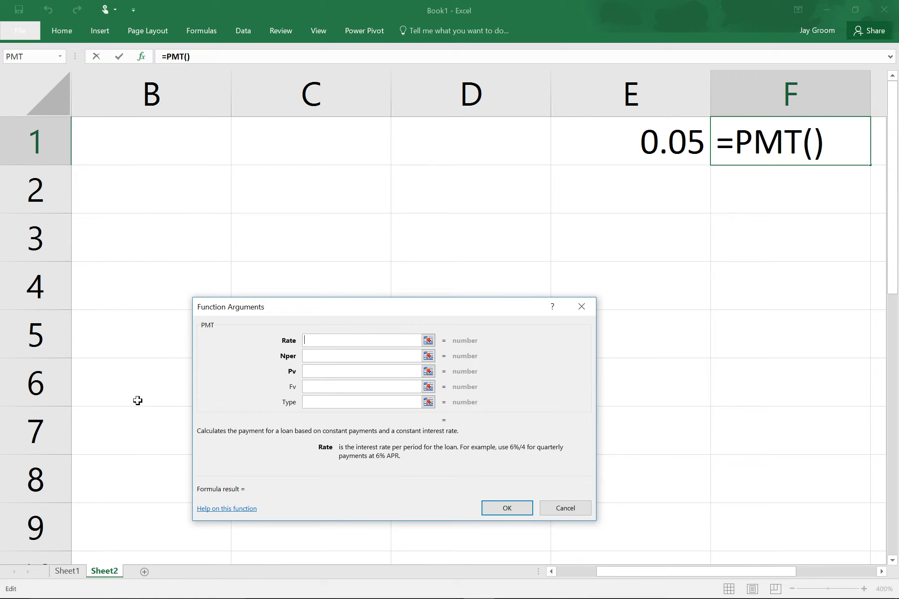
pyautogui.press('Left')
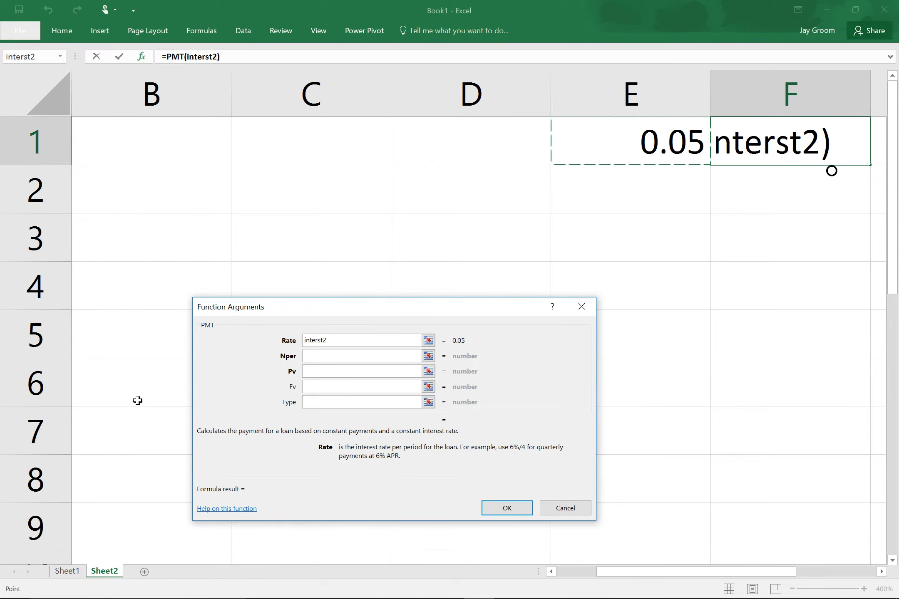
pyautogui.write('/12')
pyautogui.click(328, 361)
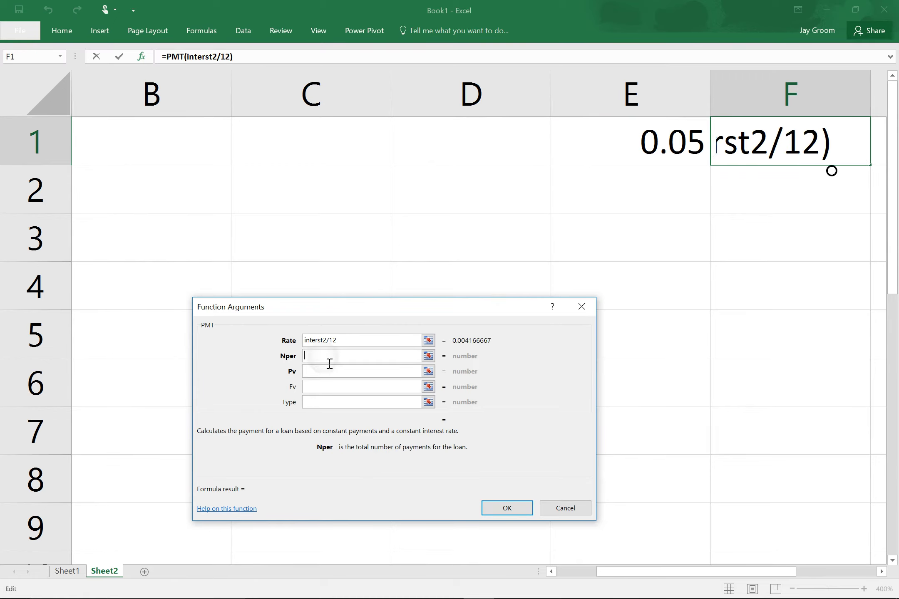
# Check the notes, then complete PMT with 72 payments and present value -A1, giving $483.15.
pyautogui.press('super+Tab')
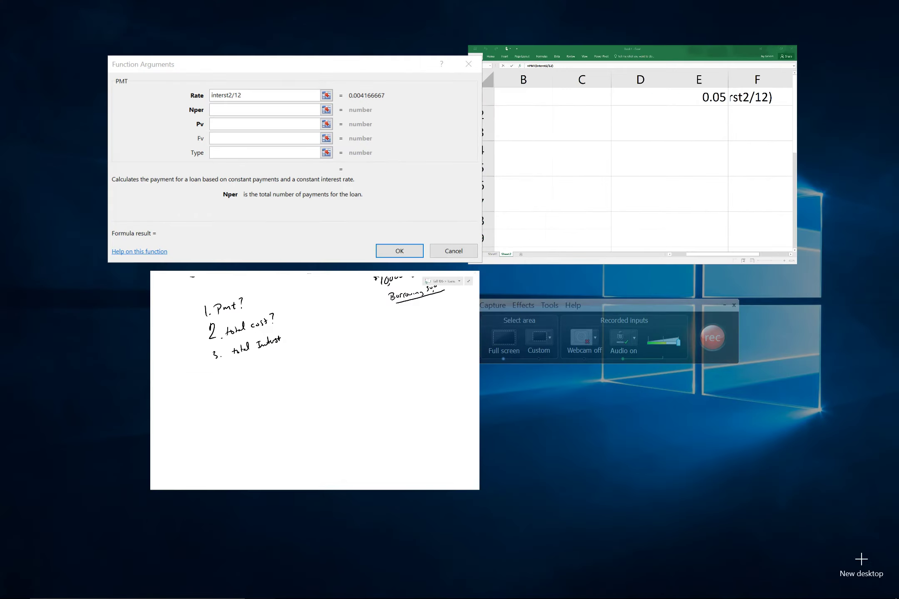
pyautogui.click(365, 425)
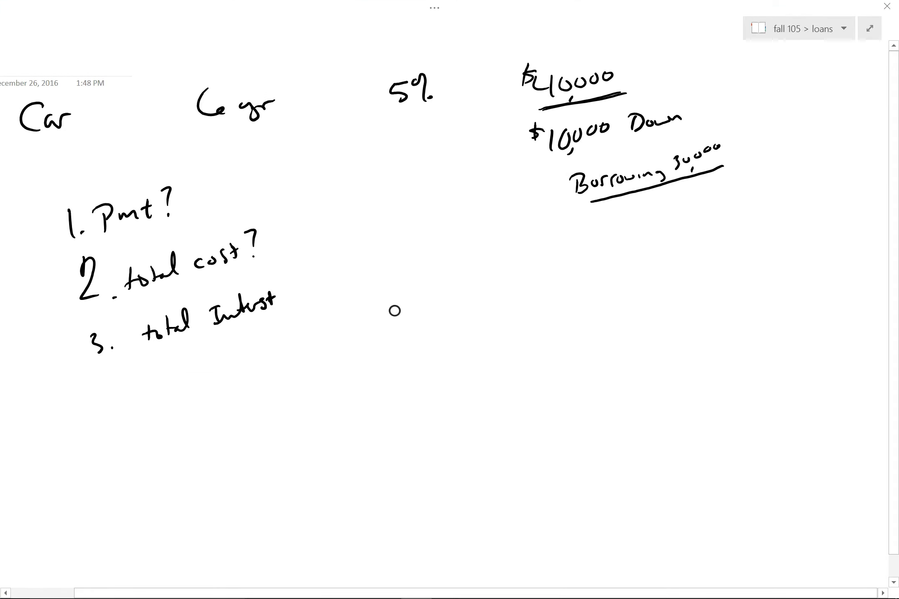
pyautogui.press('super+Tab')
pyautogui.click(607, 167)
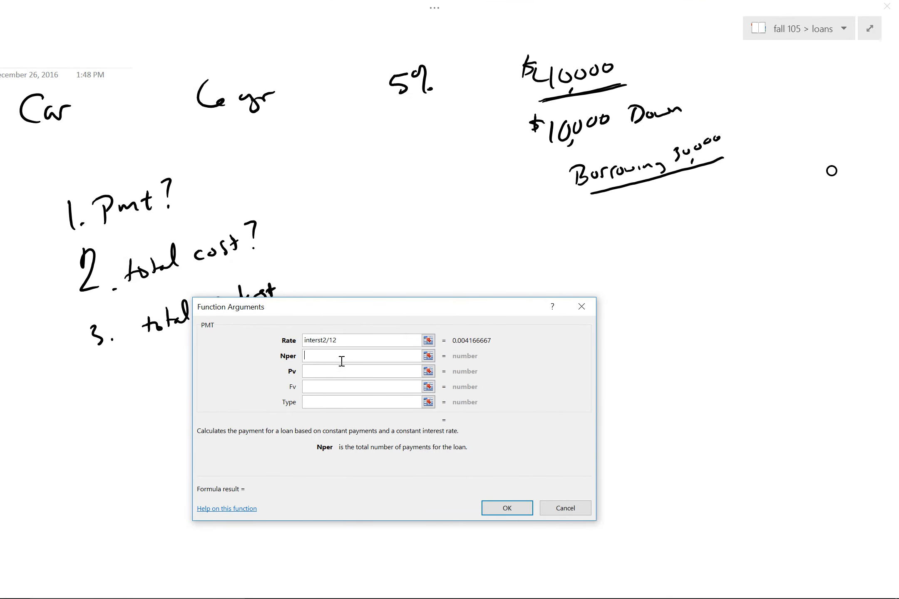
pyautogui.write('72')
pyautogui.press('Tab')
pyautogui.write('-')
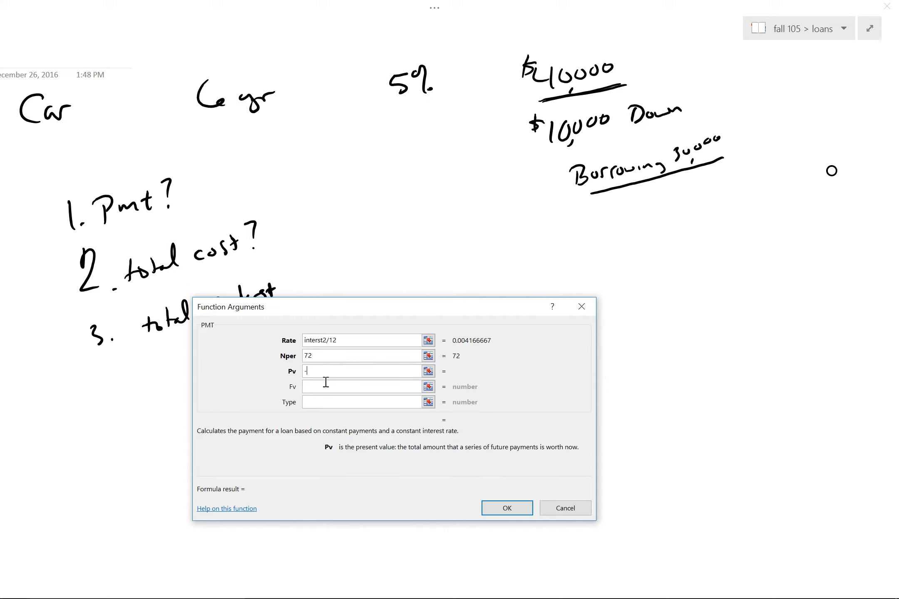
pyautogui.write('a1')
pyautogui.click(507, 509)
pyautogui.press('super+Tab')
pyautogui.click(605, 210)
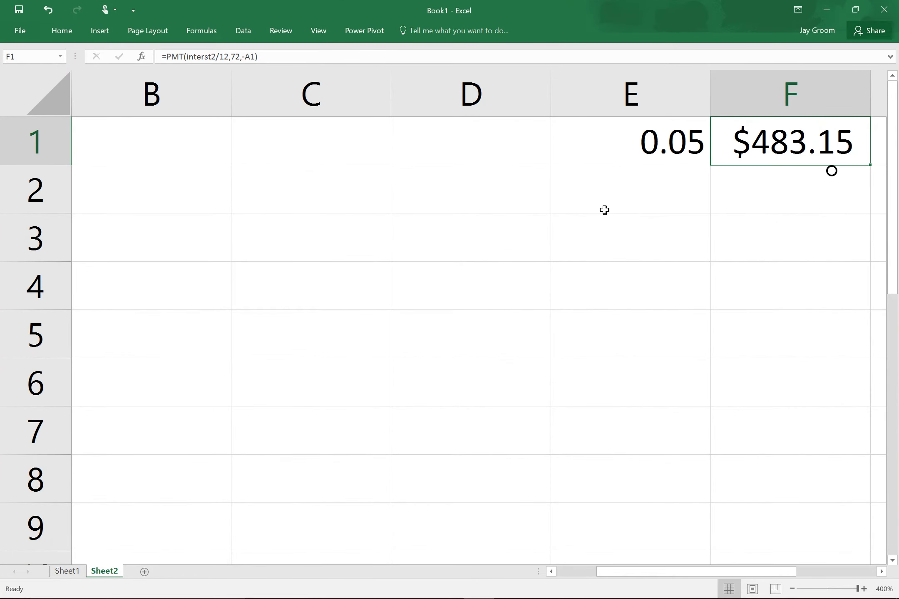
pyautogui.press('super+Tab')
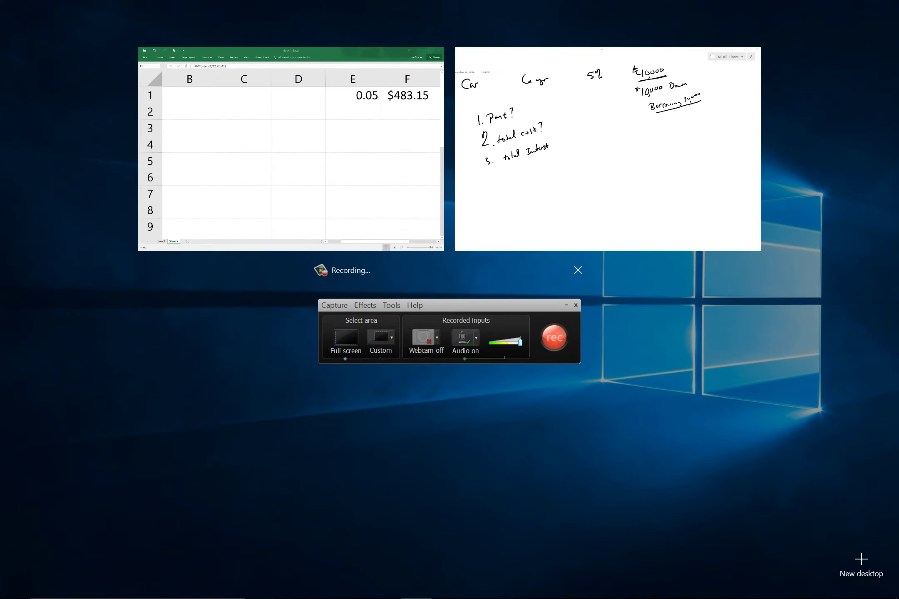
# Handwrite the $483.15 payment beside the Pmt? question.
pyautogui.click(609, 149)
pyautogui.moveTo(287, 163); pyautogui.dragTo(298, 175)
pyautogui.moveTo(301, 161)
pyautogui.mouseDown()
pyautogui.moveTo(303, 179)
pyautogui.moveTo(311, 158)
pyautogui.mouseUp()
pyautogui.moveTo(320, 155)
pyautogui.mouseDown()
pyautogui.moveTo(327, 170)
pyautogui.moveTo(350, 160)
pyautogui.mouseUp()
pyautogui.click(340, 165)
pyautogui.moveTo(357, 142); pyautogui.dragTo(363, 136)
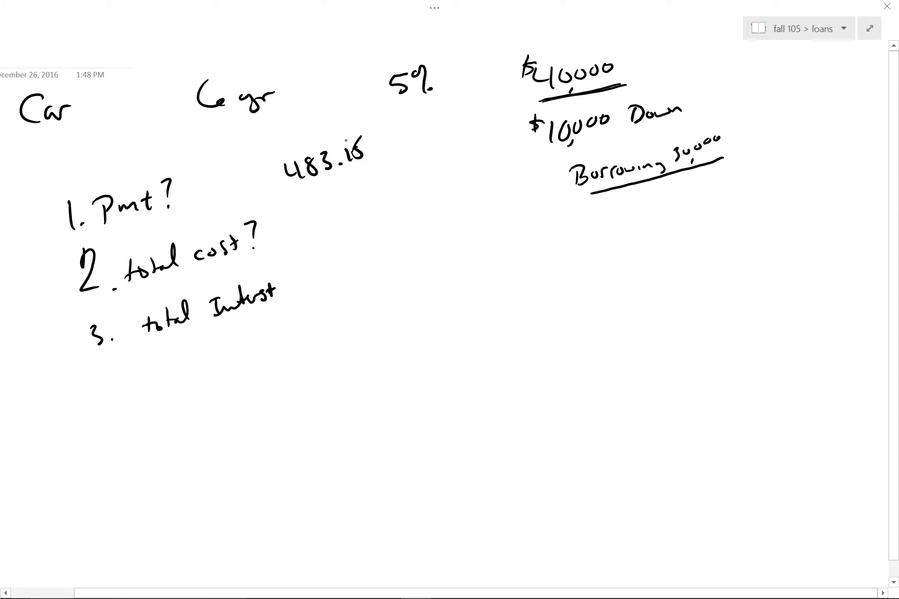
pyautogui.moveTo(287, 154)
pyautogui.mouseDown()
pyautogui.moveTo(263, 175)
pyautogui.moveTo(272, 179)
pyautogui.mouseUp()
# Handwrite the expression 72·483.15+10000 beside the total cost question.
pyautogui.moveTo(311, 211); pyautogui.dragTo(325, 221)
pyautogui.moveTo(332, 209)
pyautogui.mouseDown()
pyautogui.moveTo(347, 216)
pyautogui.moveTo(374, 197)
pyautogui.mouseUp()
pyautogui.click(354, 206)
pyautogui.moveTo(374, 188)
pyautogui.mouseDown()
pyautogui.moveTo(373, 204)
pyautogui.moveTo(382, 189)
pyautogui.moveTo(411, 190)
pyautogui.mouseUp()
pyautogui.moveTo(413, 172); pyautogui.dragTo(431, 172)
pyautogui.moveTo(426, 169)
pyautogui.mouseDown()
pyautogui.moveTo(427, 181)
pyautogui.moveTo(443, 172)
pyautogui.mouseUp()
pyautogui.moveTo(452, 160); pyautogui.dragTo(467, 159)
pyautogui.moveTo(467, 154); pyautogui.dragTo(482, 147)
pyautogui.press('super+Tab')
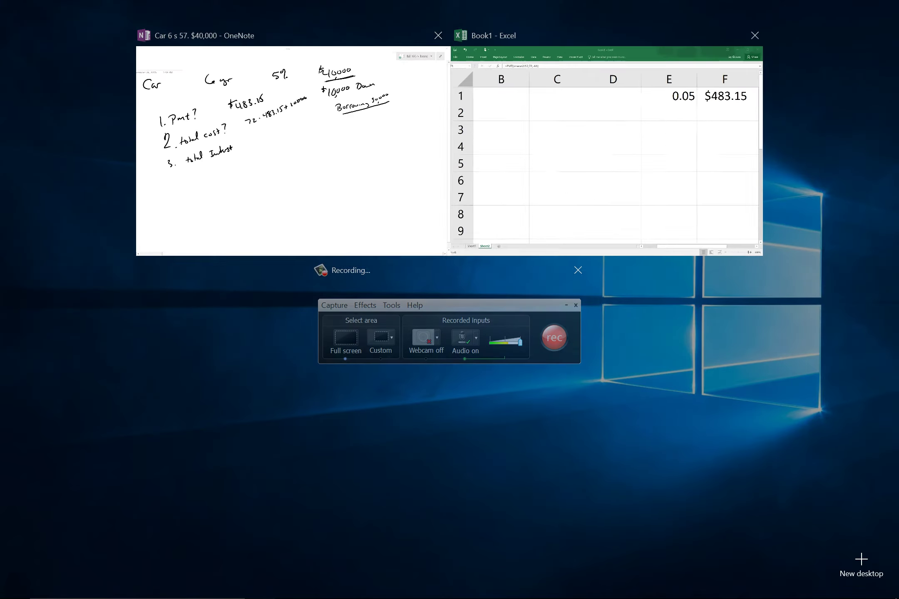
# Enter =F1*72+10000 in E3, correcting the typo, for a total cost of $44,786.65.
pyautogui.click(675, 232)
pyautogui.click(675, 232)
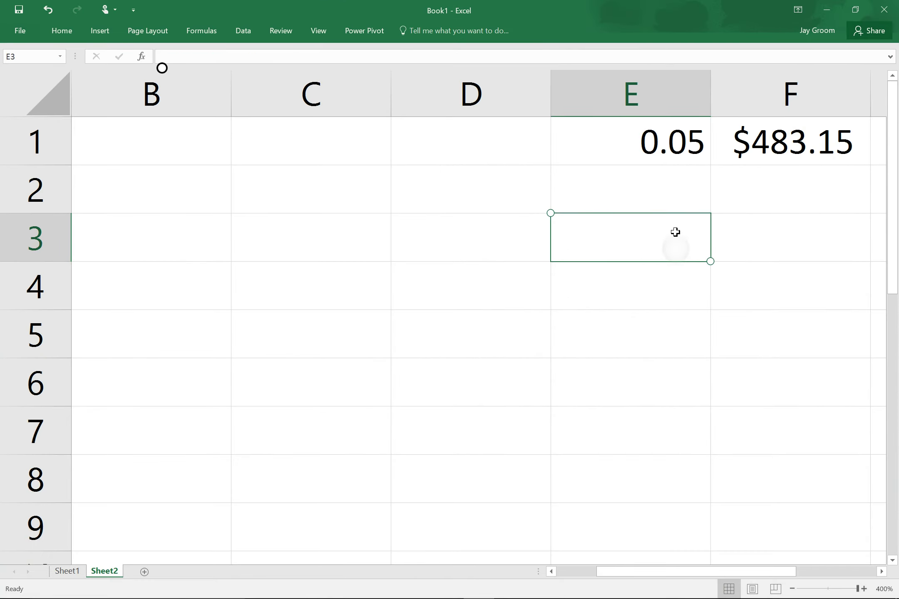
pyautogui.write('=')
pyautogui.press('Up')
pyautogui.press('Up')
pyautogui.press('Right')
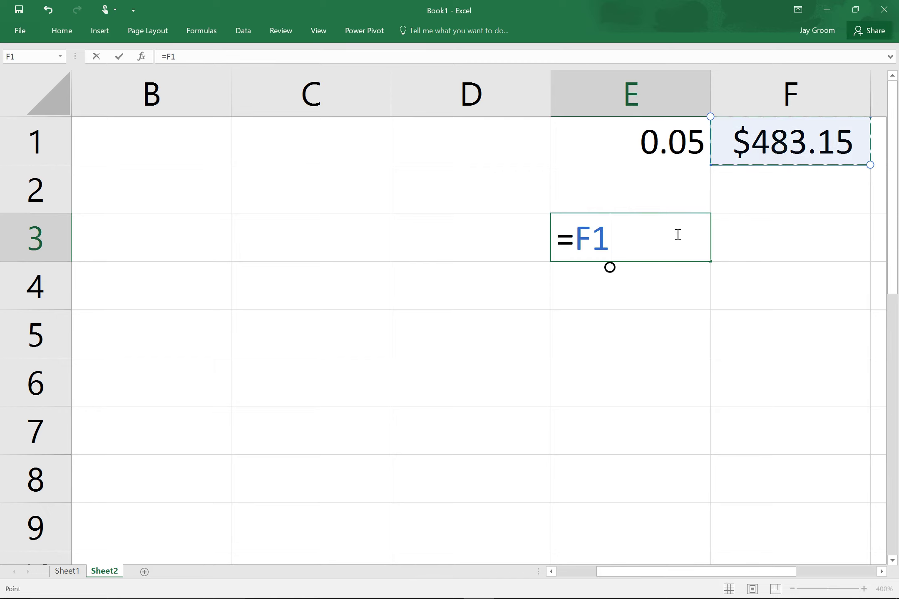
pyautogui.write('*')
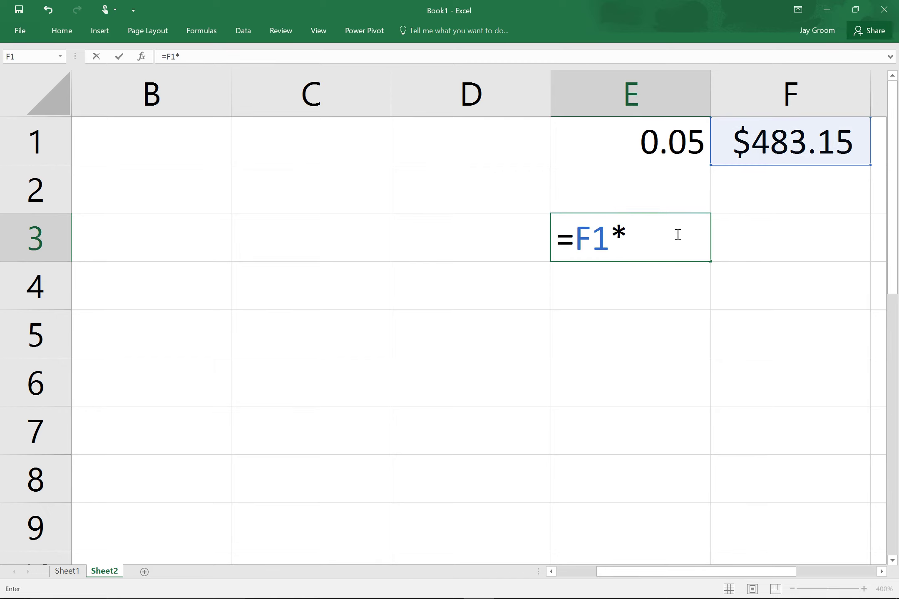
pyautogui.write('72+1900')
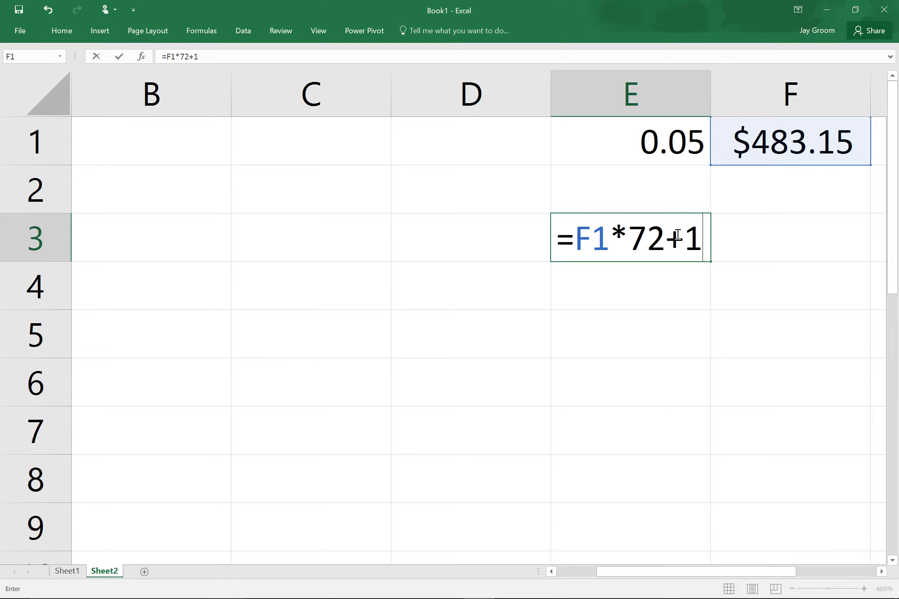
pyautogui.press('BackSpace')
pyautogui.press('BackSpace')
pyautogui.press('BackSpace')
pyautogui.write('0000')
pyautogui.press('Return')
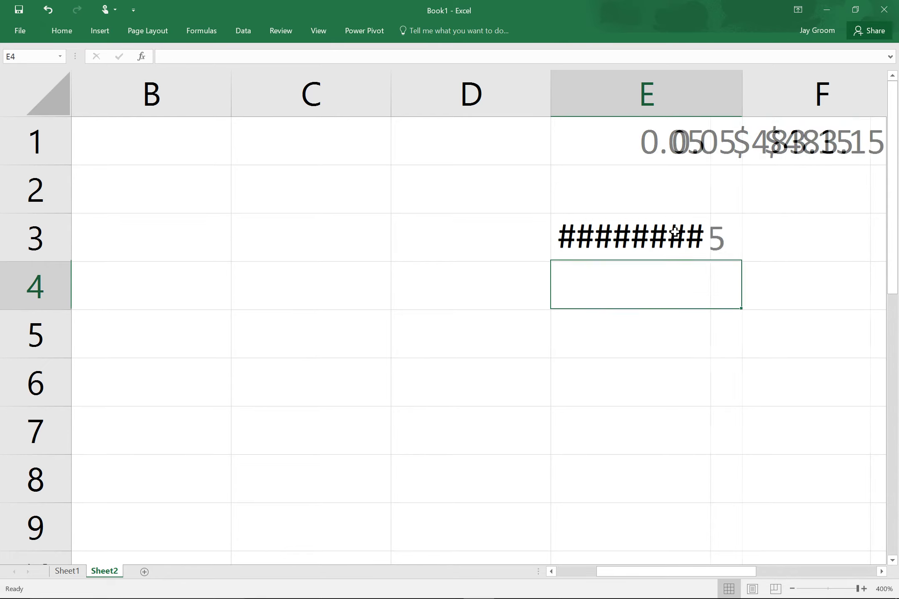
pyautogui.press('super+Tab')
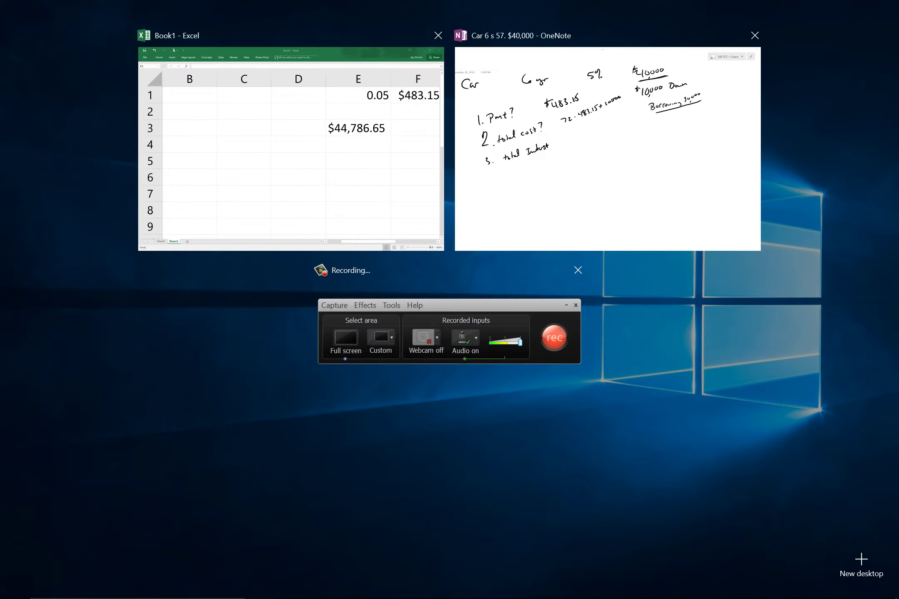
# Handwrite $44786 as the total cost and $4786 as total interest, re-underlining $10000.
pyautogui.click(624, 222)
pyautogui.moveTo(390, 215); pyautogui.dragTo(390, 232)
pyautogui.moveTo(403, 213); pyautogui.dragTo(408, 225)
pyautogui.moveTo(416, 209)
pyautogui.mouseDown()
pyautogui.moveTo(422, 224)
pyautogui.moveTo(445, 204)
pyautogui.moveTo(457, 209)
pyautogui.mouseUp()
pyautogui.moveTo(395, 260)
pyautogui.mouseDown()
pyautogui.moveTo(413, 269)
pyautogui.moveTo(387, 275)
pyautogui.mouseUp()
pyautogui.moveTo(385, 264)
pyautogui.mouseDown()
pyautogui.moveTo(385, 281)
pyautogui.moveTo(430, 255)
pyautogui.moveTo(433, 265)
pyautogui.mouseUp()
pyautogui.moveTo(371, 258); pyautogui.dragTo(354, 280)
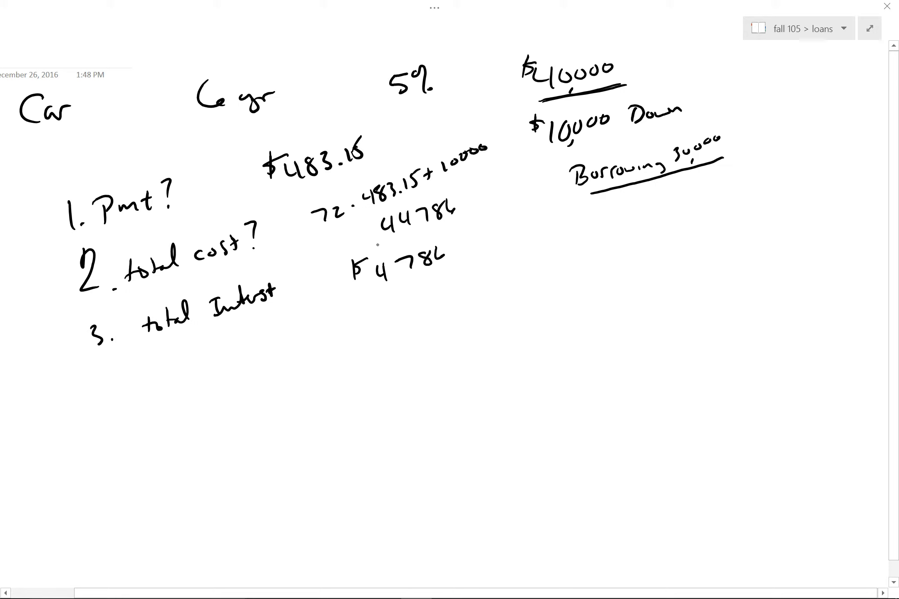
pyautogui.moveTo(377, 219)
pyautogui.mouseDown()
pyautogui.moveTo(367, 231)
pyautogui.moveTo(372, 223)
pyautogui.mouseUp()
pyautogui.moveTo(541, 99); pyautogui.dragTo(600, 88)
pyautogui.press('super+Tab')
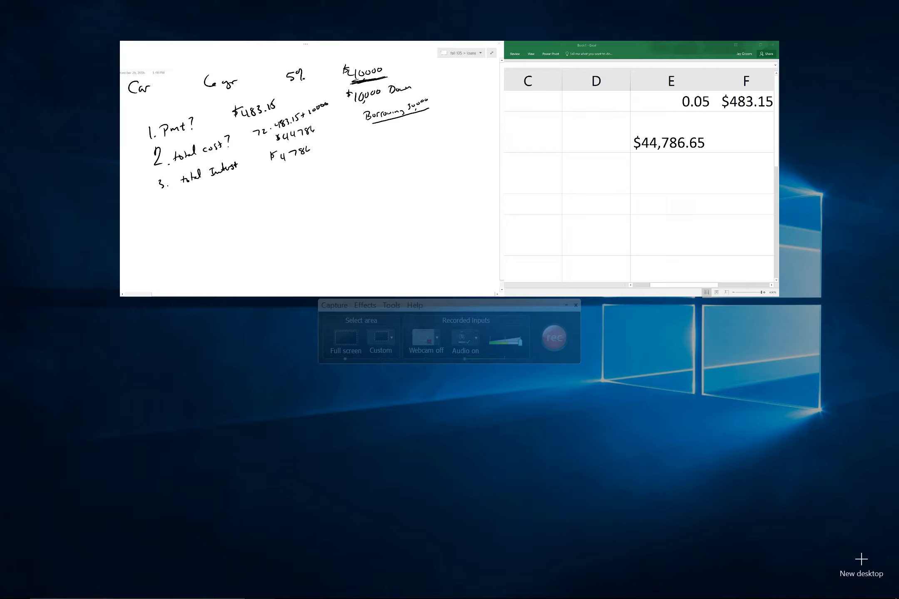
# Back in Excel, select the payment cell F1 and type the name payment3 in the Name Box.
pyautogui.click(602, 195)
pyautogui.hscroll(-3, 601, 195)
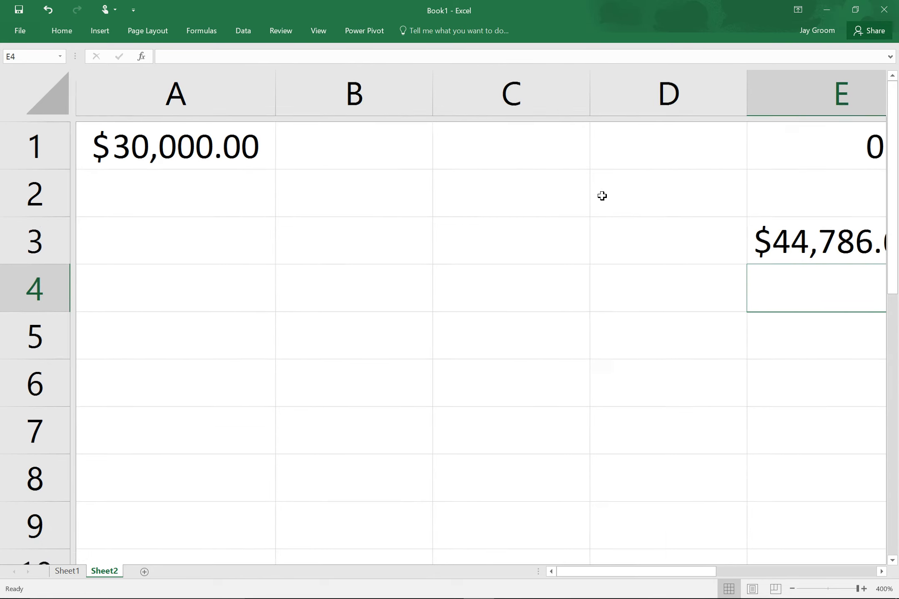
pyautogui.keyDown('ctrl'); pyautogui.scroll(-5, 601, 195); pyautogui.keyUp('ctrl')
pyautogui.click(800, 125)
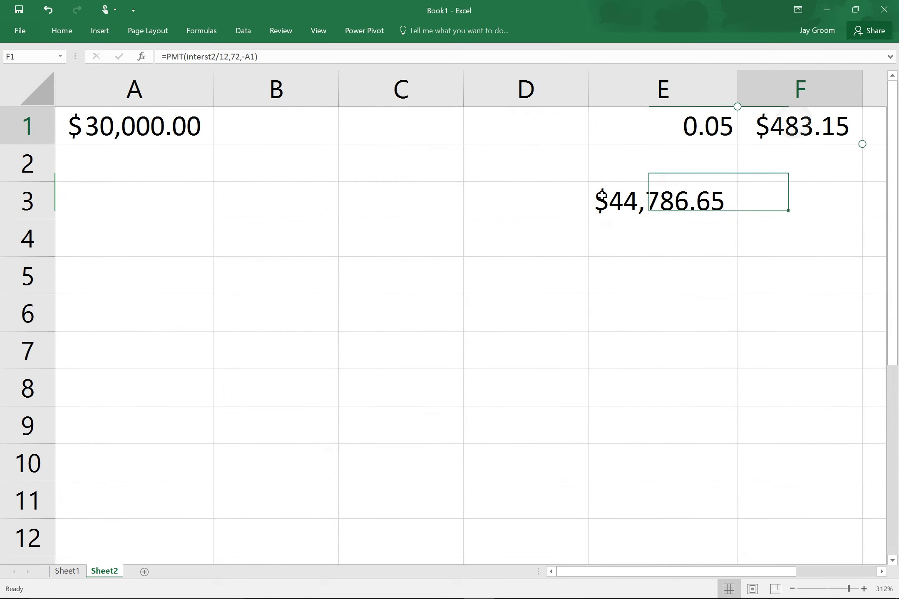
pyautogui.click(50, 57)
pyautogui.write('pay')
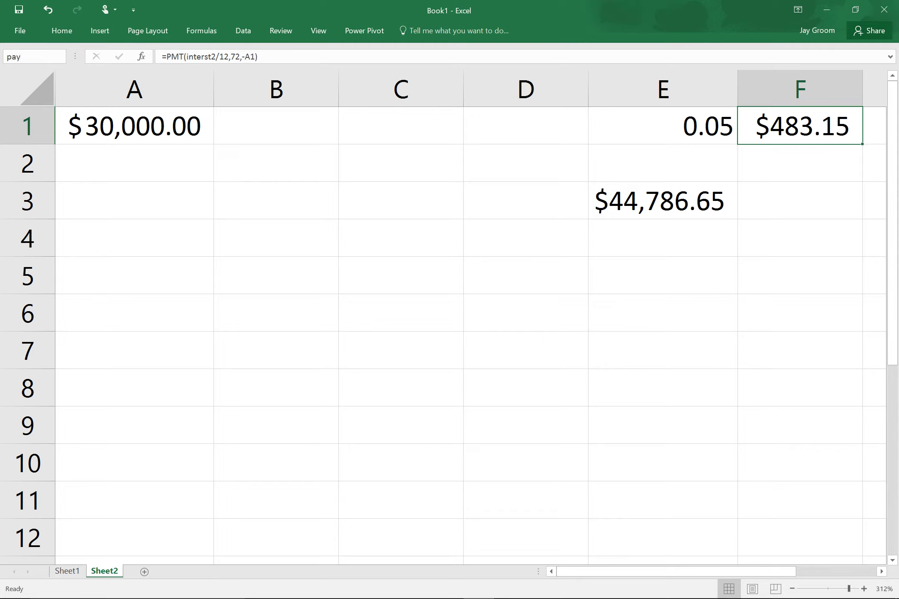
pyautogui.write('ment3')
# Confirm payment3 as F1's name and enter =A1*(1+interst2/12)-payment3 in A2.
pyautogui.press('Return')
pyautogui.click(130, 160)
pyautogui.write('=')
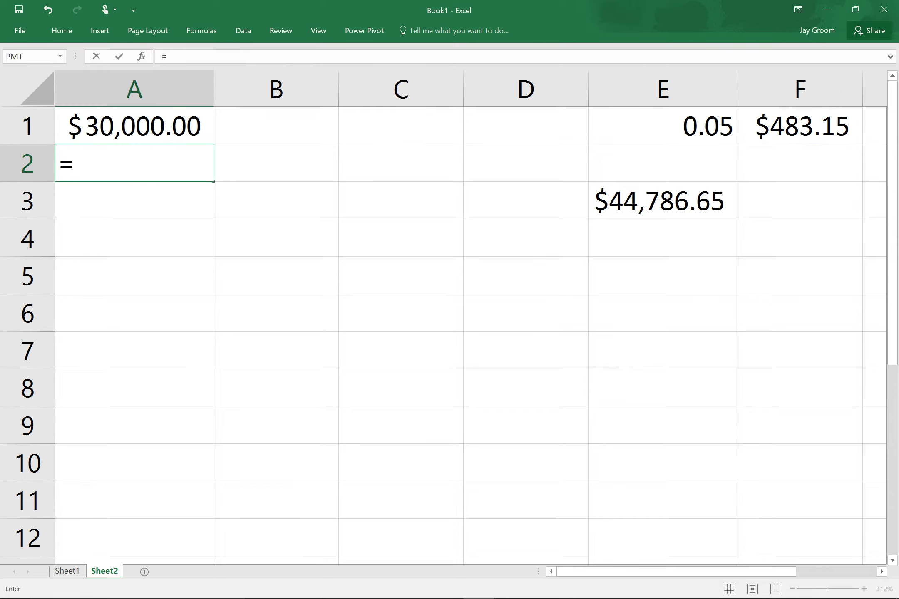
pyautogui.click(134, 126)
pyautogui.write('*(1+')
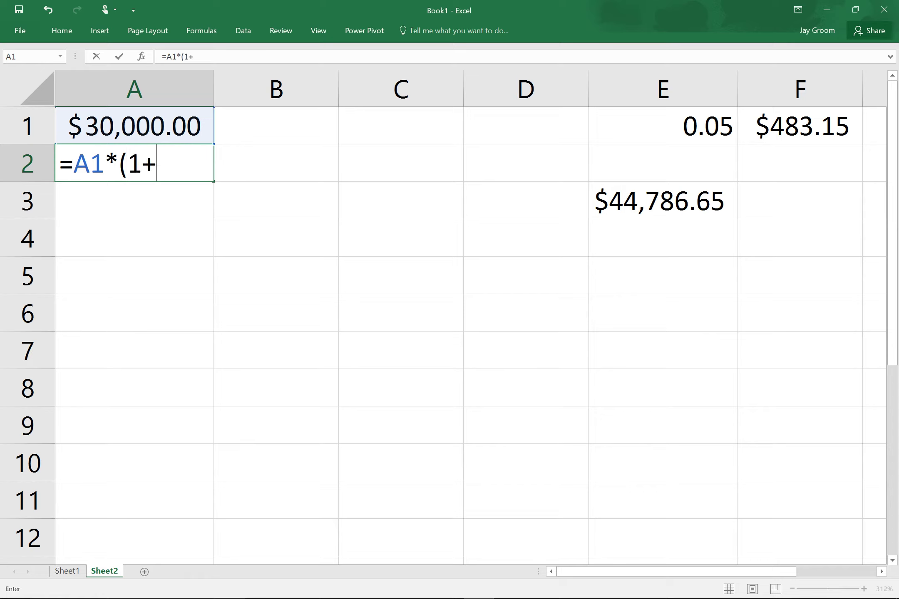
pyautogui.press('Up')
pyautogui.press('Right')
pyautogui.press('Right')
pyautogui.press('Right')
pyautogui.press('Right')
pyautogui.write('/')
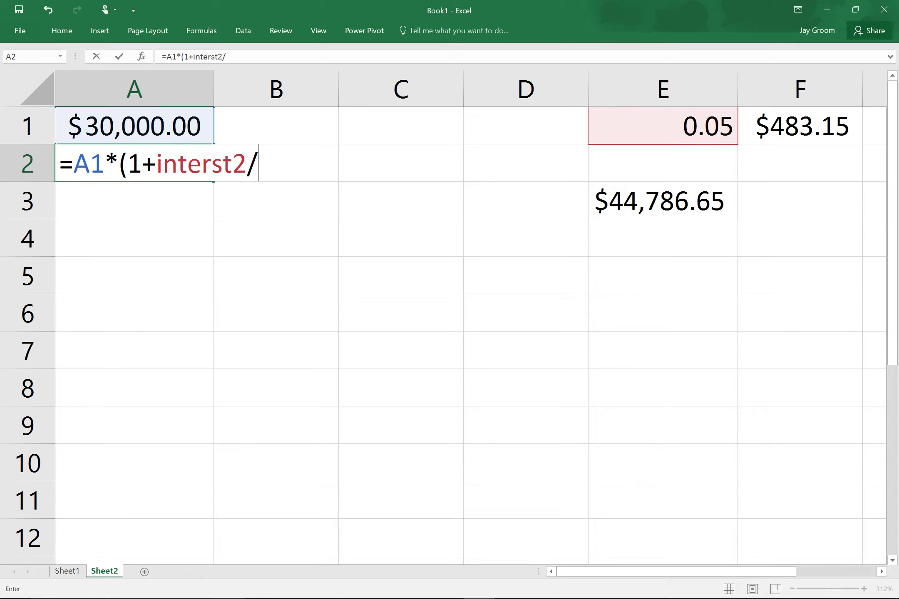
pyautogui.write('12)-')
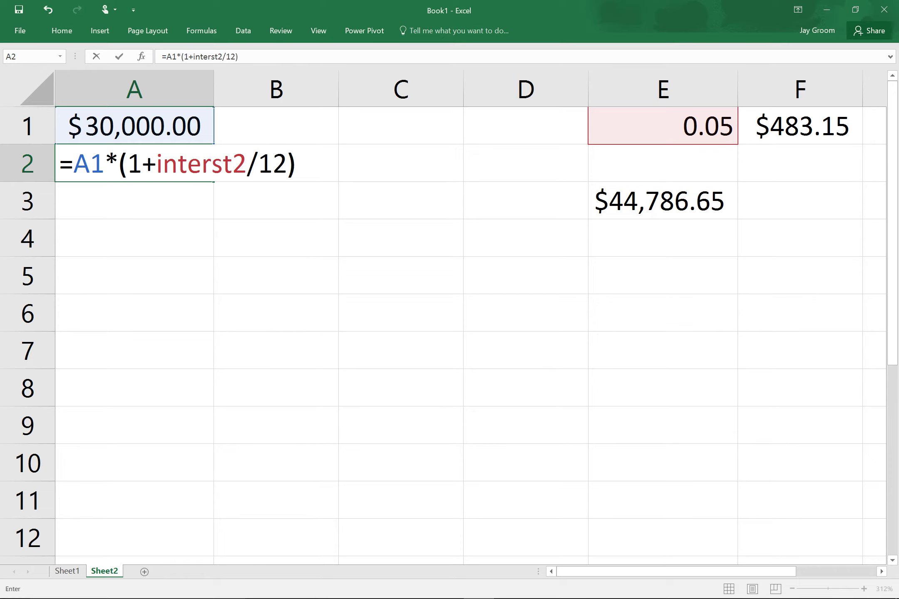
pyautogui.press('Up')
pyautogui.press('Right')
pyautogui.press('Right')
pyautogui.press('Right')
pyautogui.press('Right')
pyautogui.press('Right')
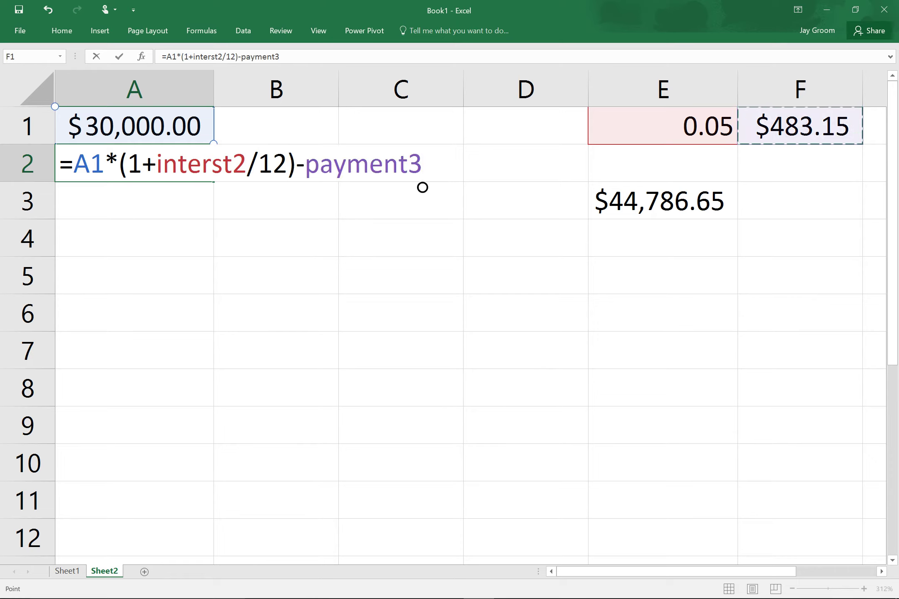
pyautogui.press('Return')
# Fill the balance formula down to A73, where the balance reaches $0.00.
pyautogui.click(201, 169)
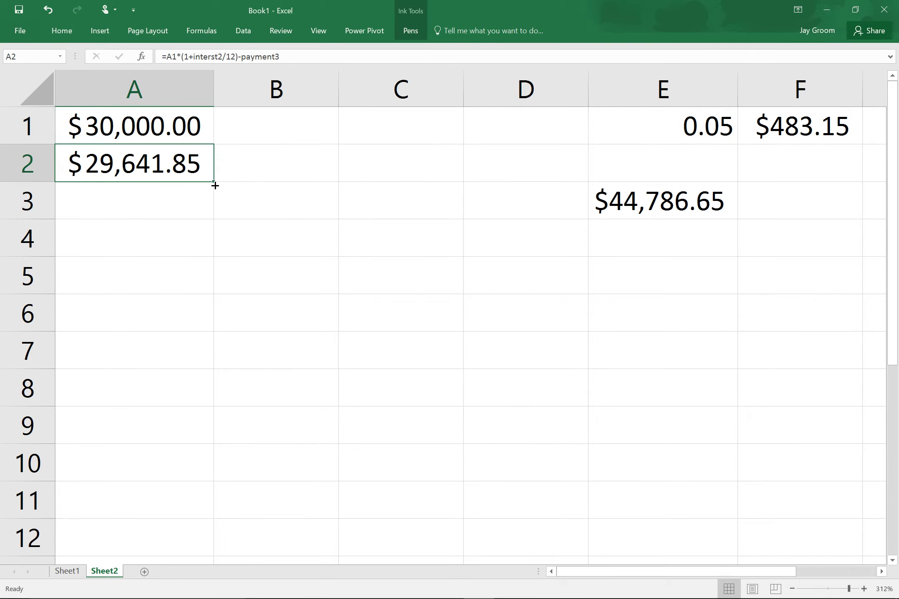
pyautogui.moveTo(219, 188); pyautogui.dragTo(195, 475)
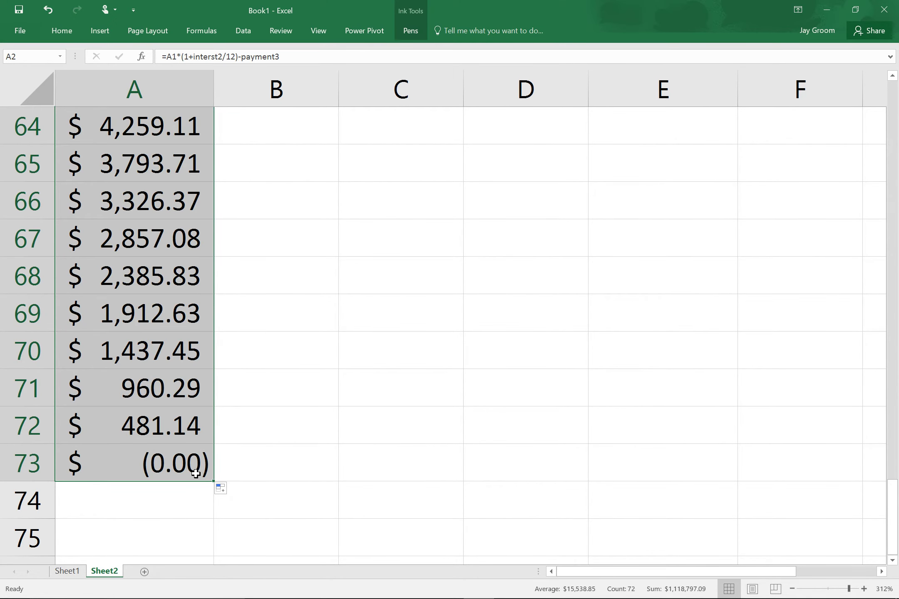
pyautogui.scroll(20, 195, 474)
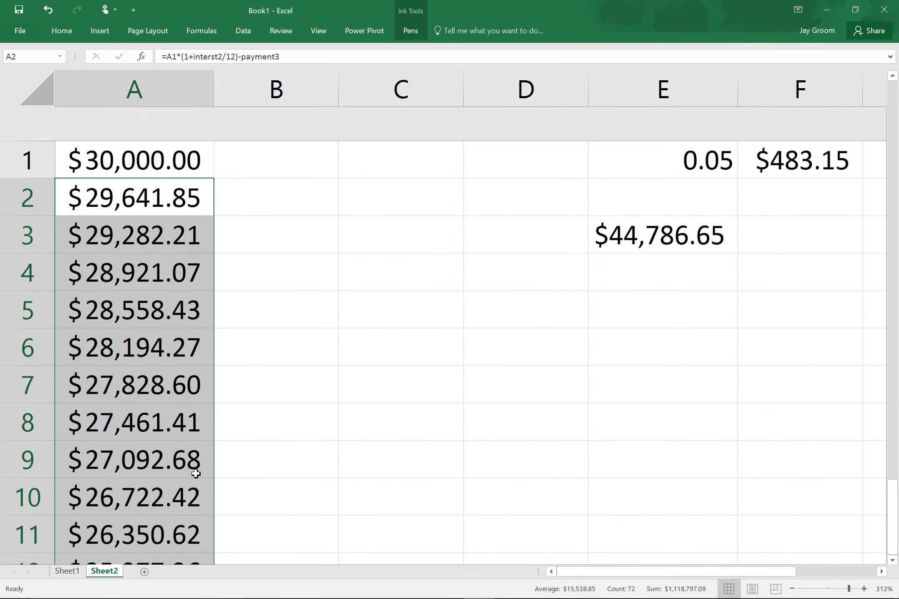
pyautogui.click(276, 124)
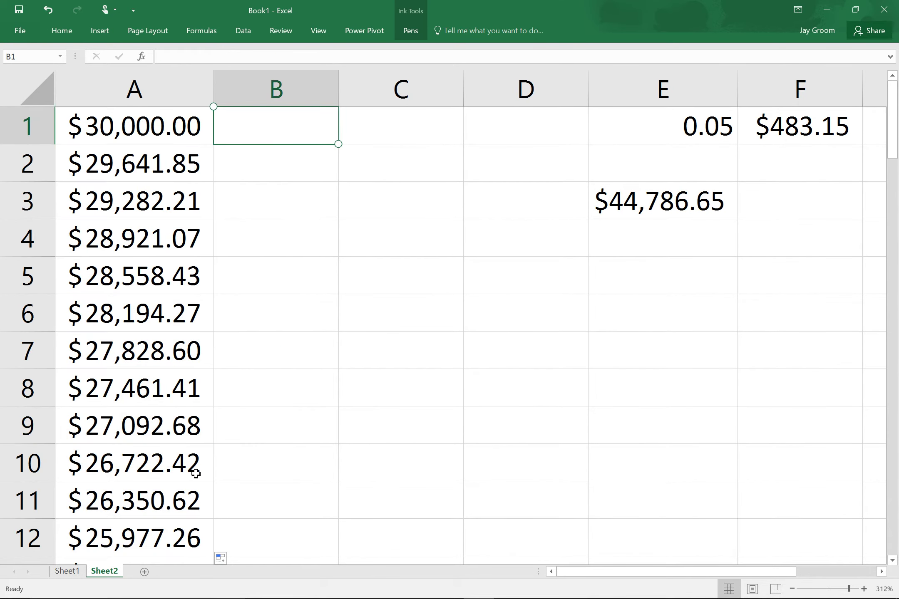
# Type the headings principal in B1 and interest in C1, fixing the misspelling.
pyautogui.write('princ')
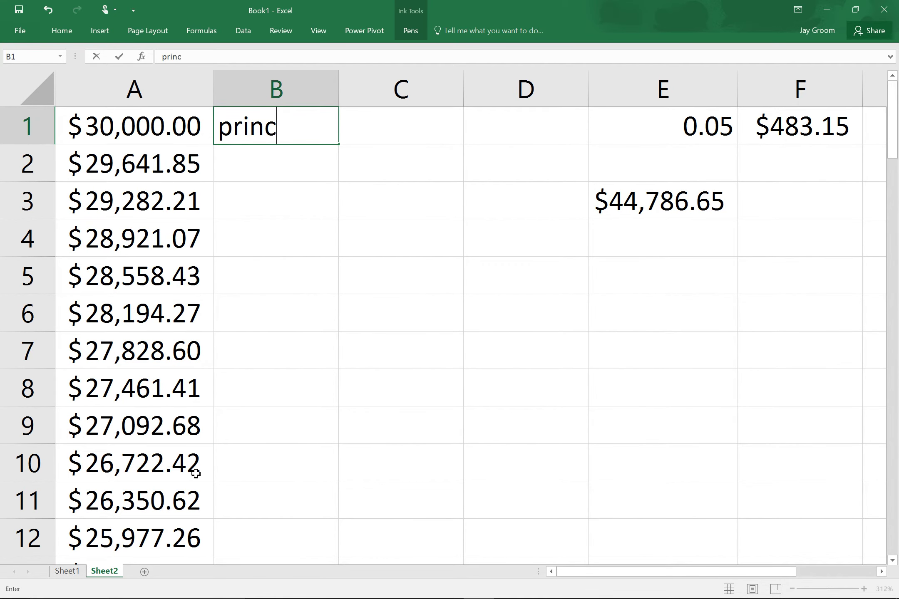
pyautogui.write('ipal')
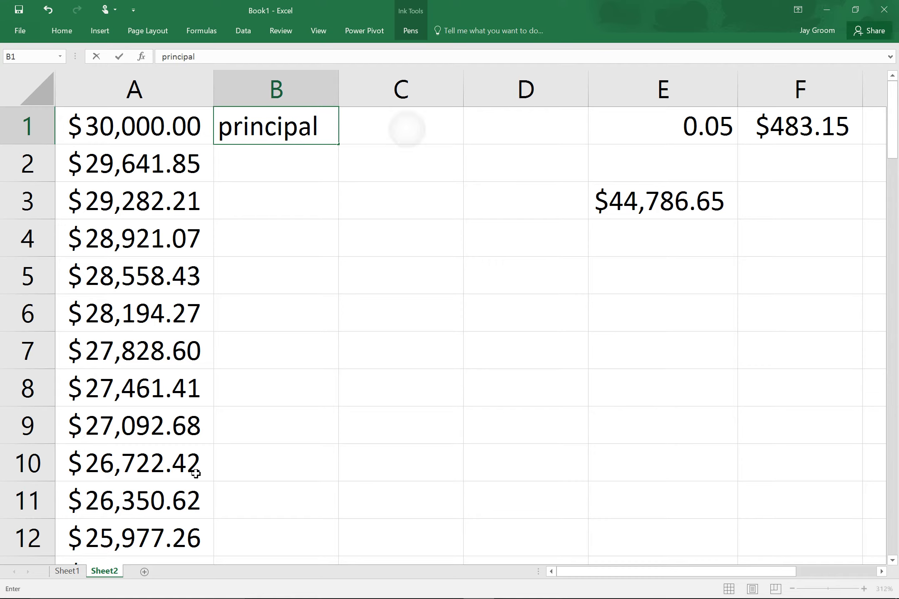
pyautogui.press('Tab')
pyautogui.write('intesrest')
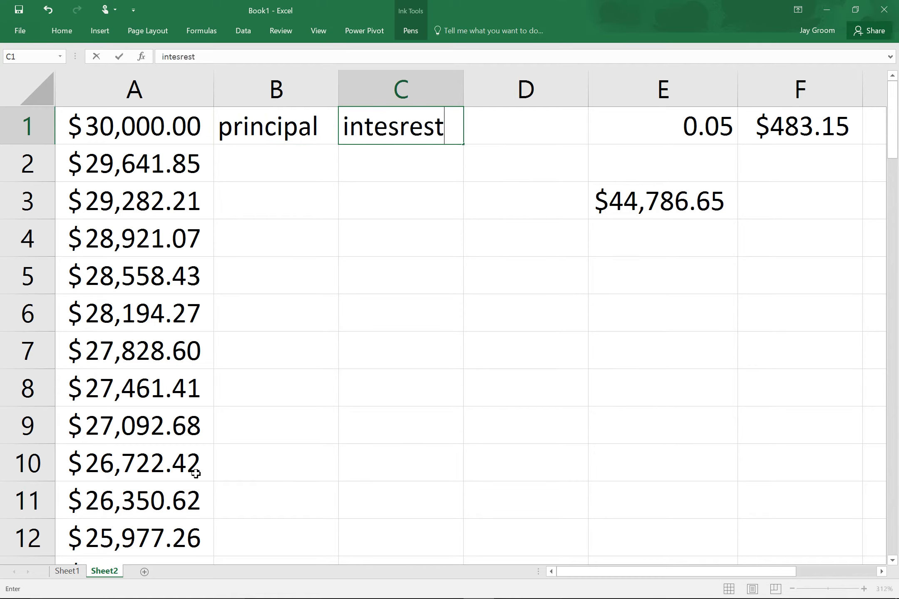
pyautogui.press('BackSpace')
pyautogui.press('BackSpace')
pyautogui.press('BackSpace')
pyautogui.press('BackSpace')
pyautogui.press('BackSpace')
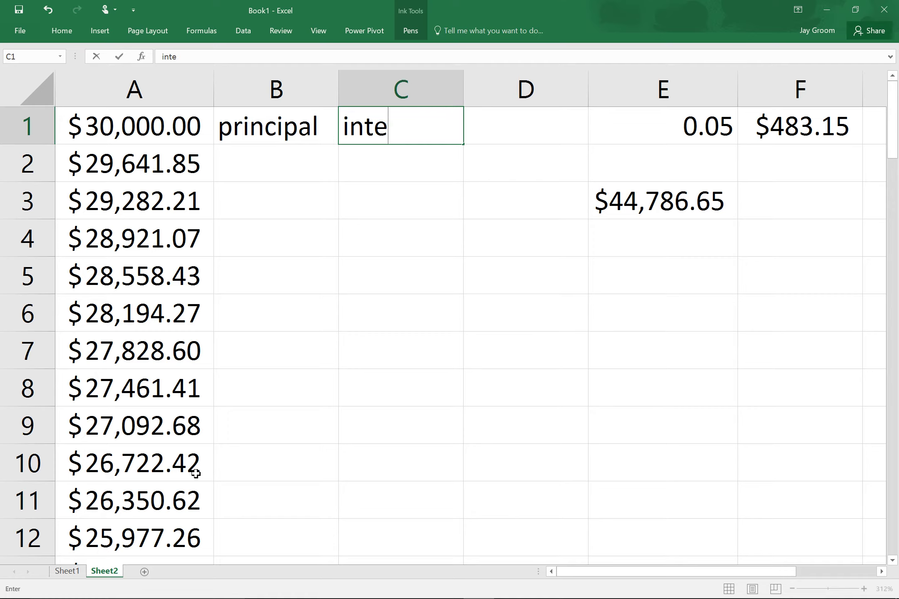
pyautogui.write('rest')
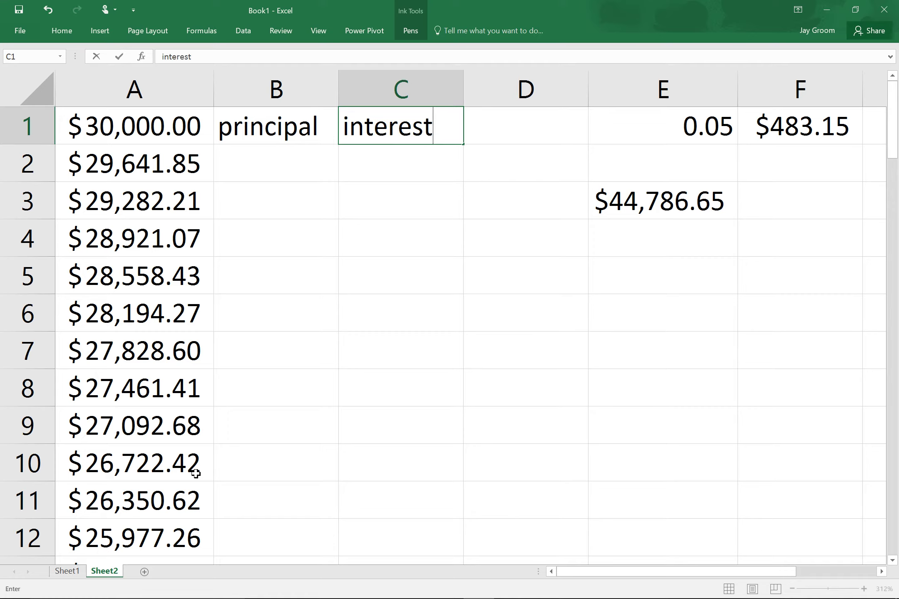
pyautogui.press('Return')
pyautogui.press('Left')
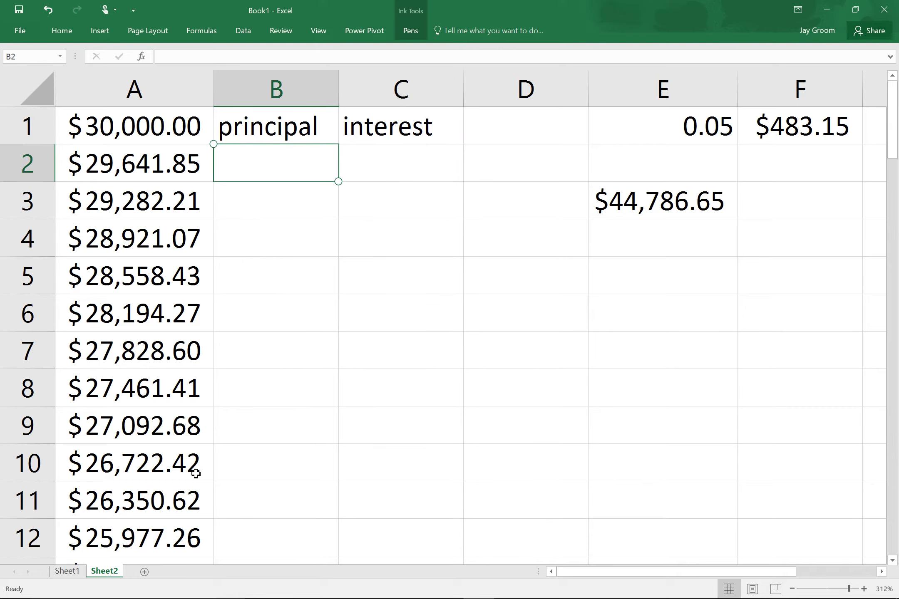
# Enter =A1-A2 in B2 for the first month's principal.
pyautogui.write('=')
pyautogui.press('Up')
pyautogui.press('Left')
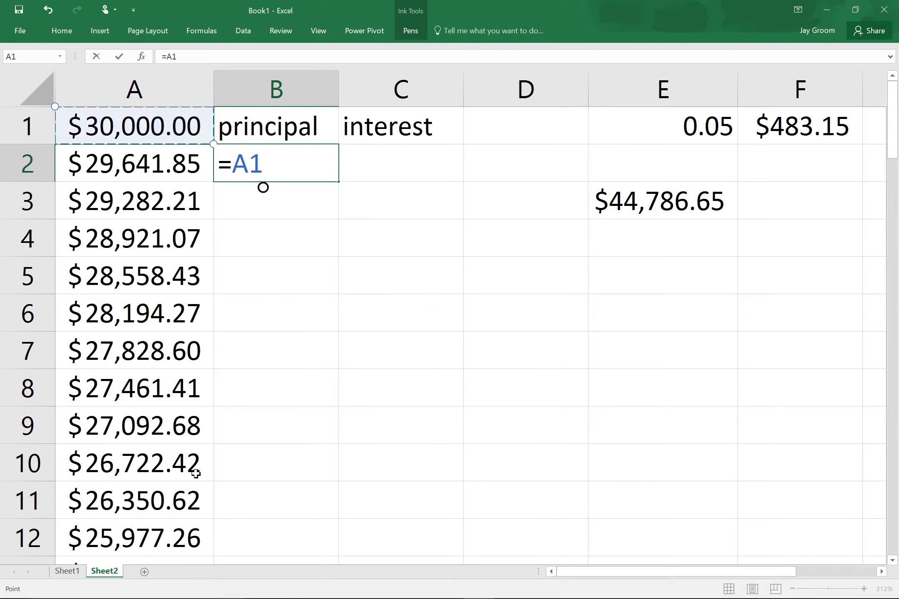
pyautogui.write('-')
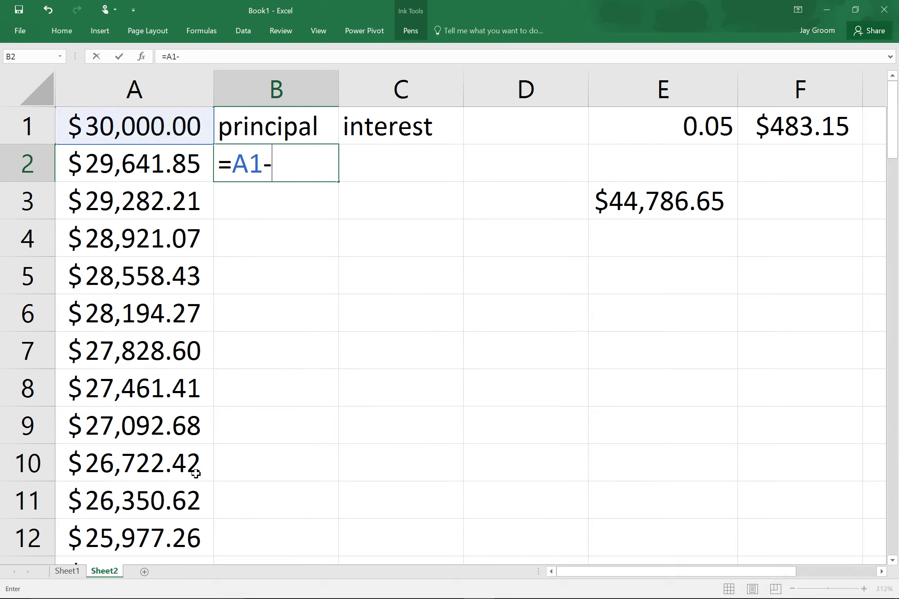
pyautogui.press('Left')
pyautogui.press('Return')
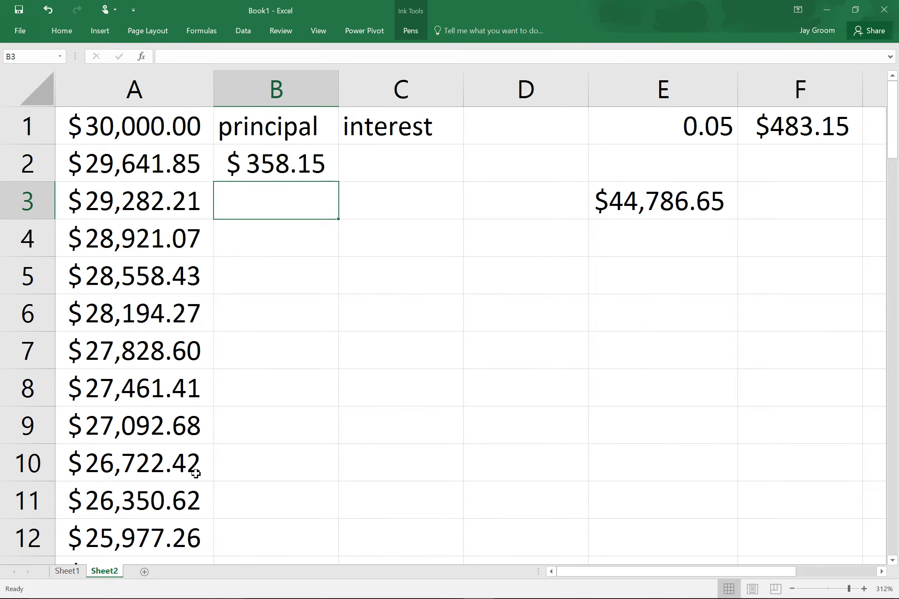
# Enter =payment3-B2 in C2, then fill B2:C2 down to row 73.
pyautogui.press('Up')
pyautogui.press('Right')
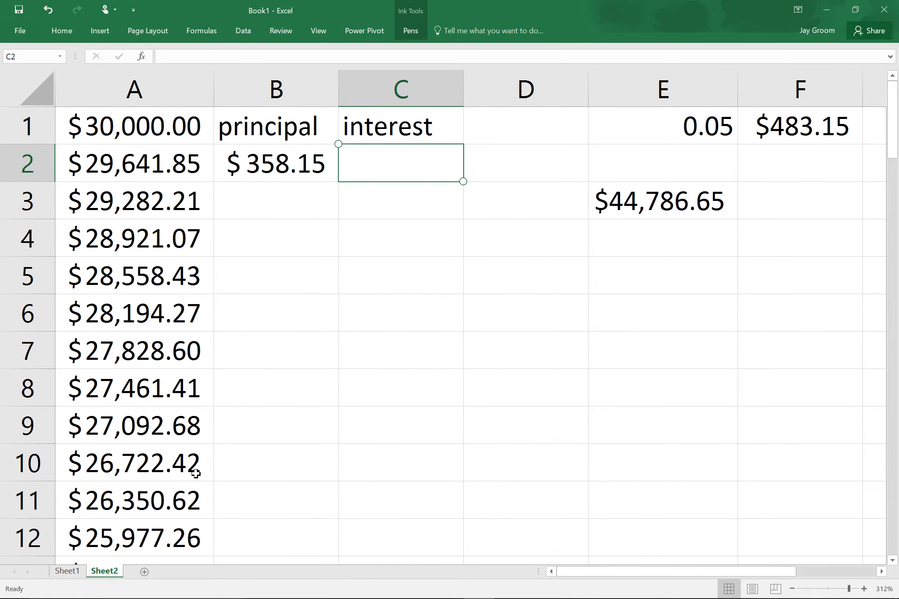
pyautogui.write('=')
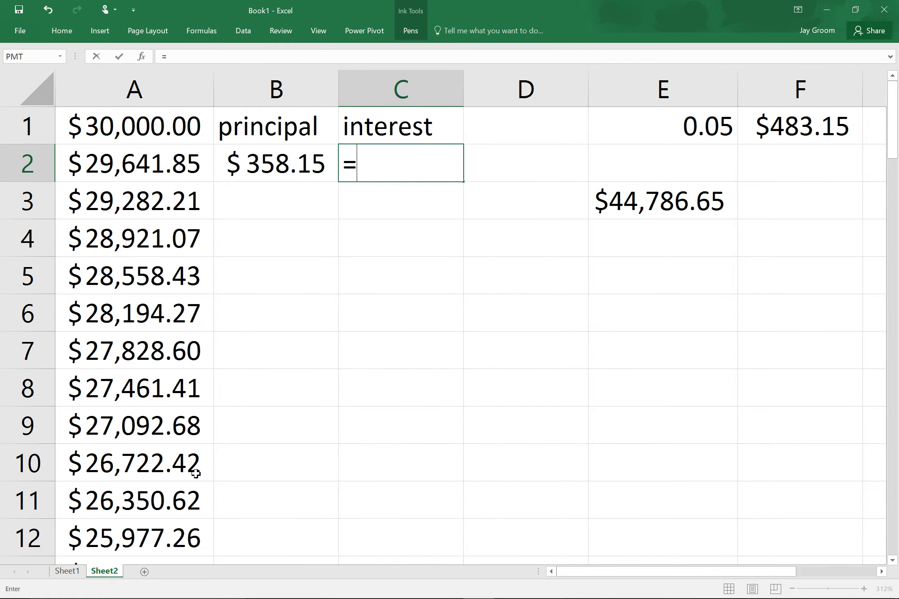
pyautogui.press('Up')
pyautogui.press('Right')
pyautogui.press('Right')
pyautogui.press('Right')
pyautogui.write('-')
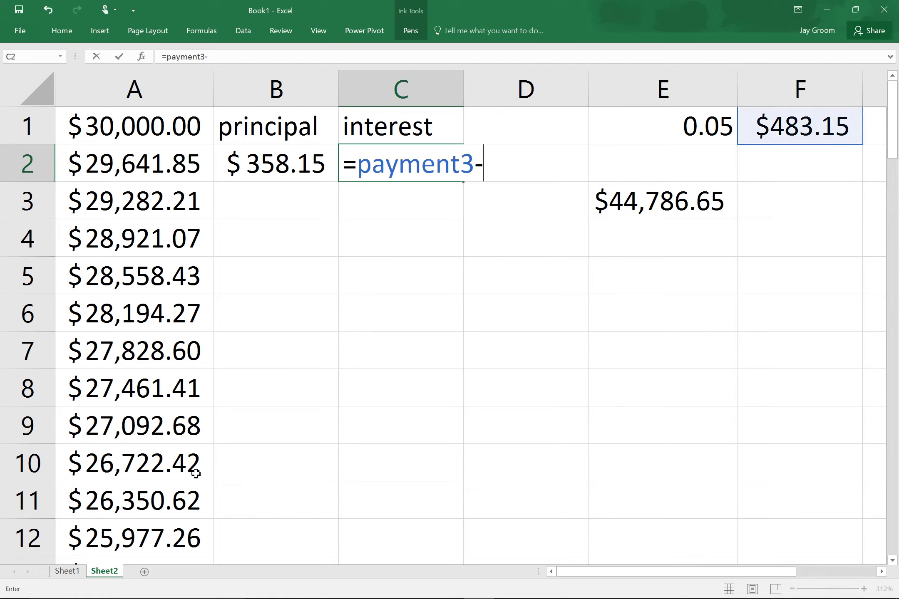
pyautogui.press('Left')
pyautogui.press('Return')
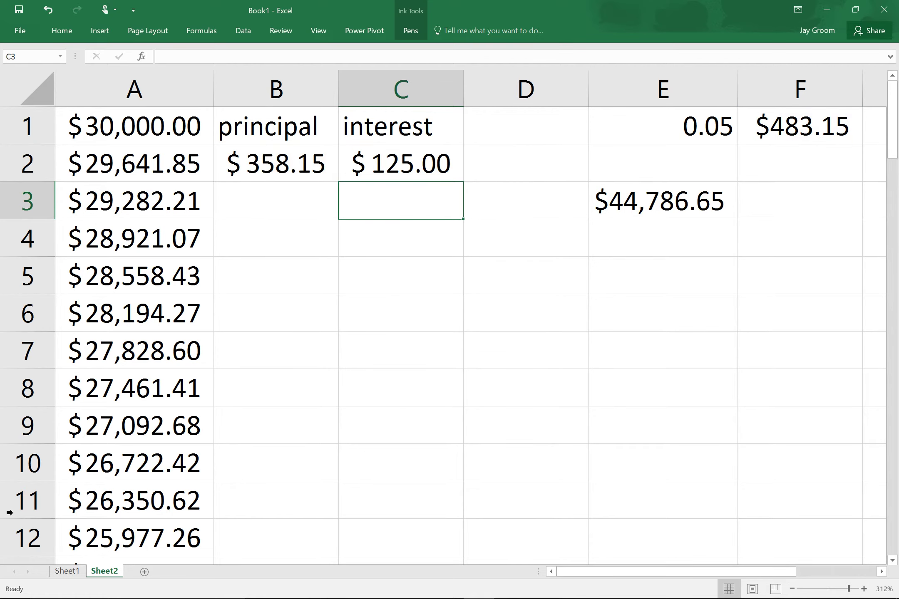
pyautogui.moveTo(318, 179); pyautogui.dragTo(407, 165)
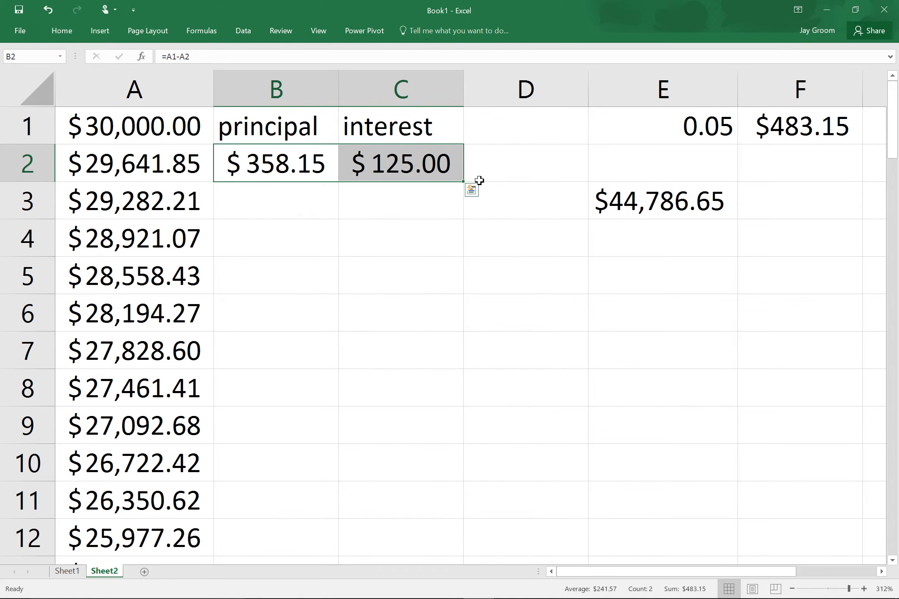
pyautogui.moveTo(471, 190); pyautogui.dragTo(483, 521)
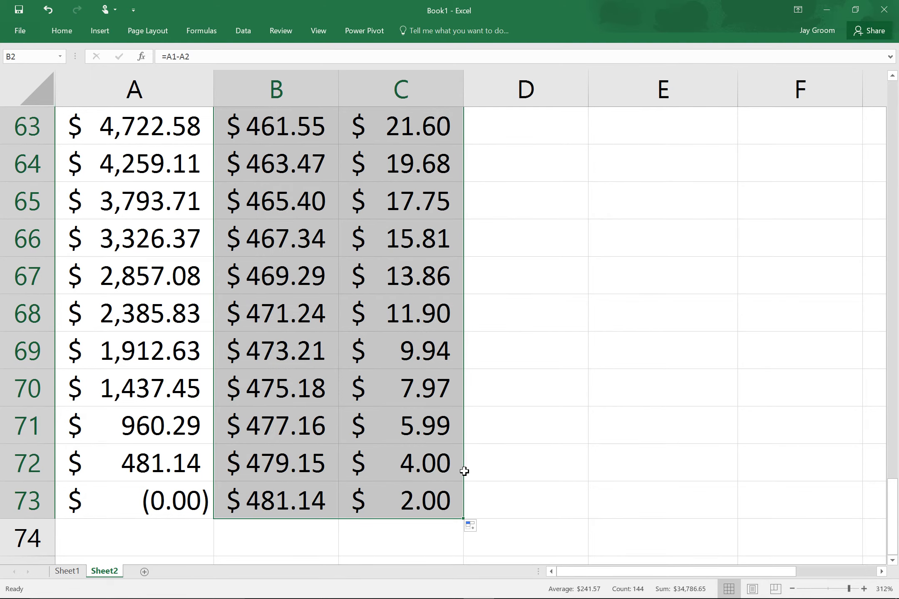
pyautogui.scroll(13, 451, 478)
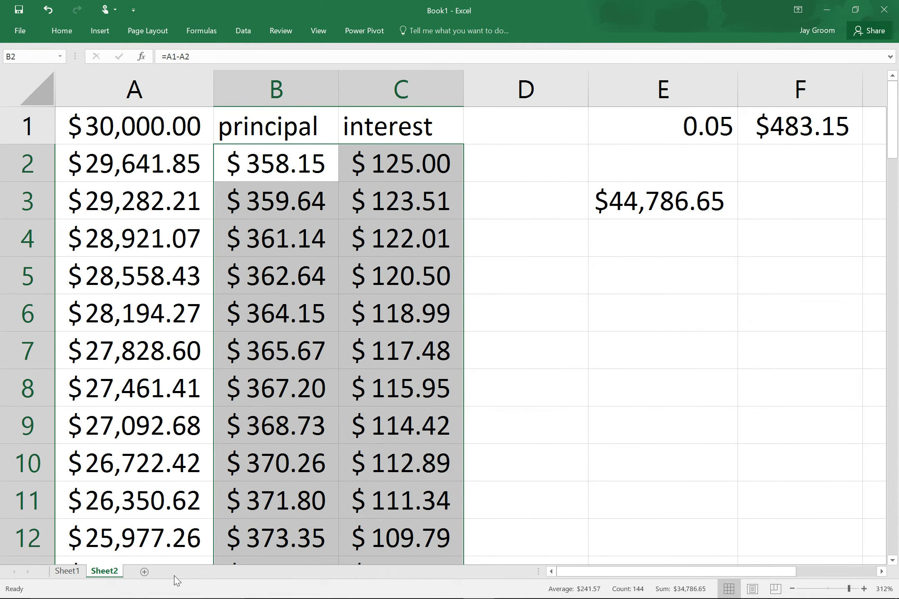
# Add a blank Sheet3 in Excel, then bring up the OneNote car-loan note.
pyautogui.click(145, 573)
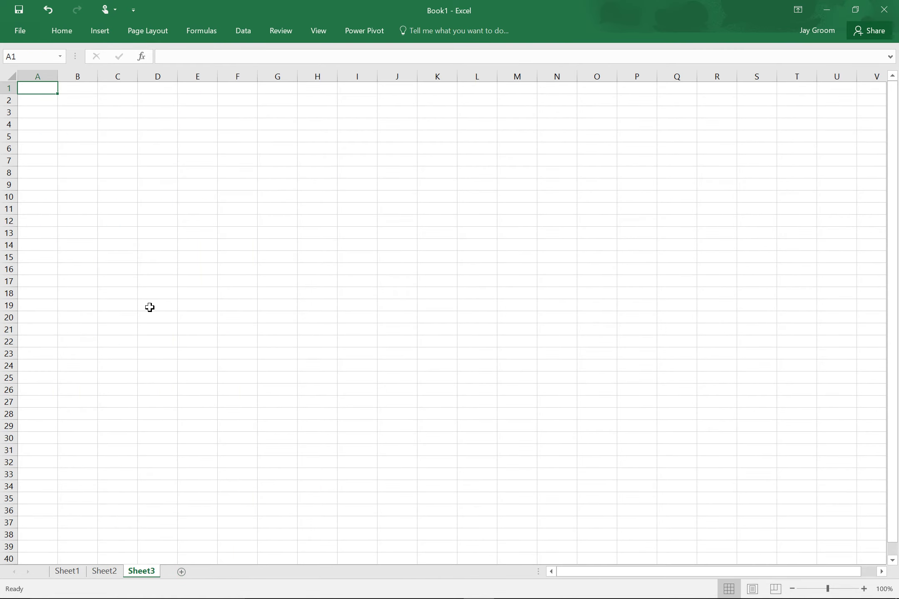
pyautogui.scroll(20, 150, 307)
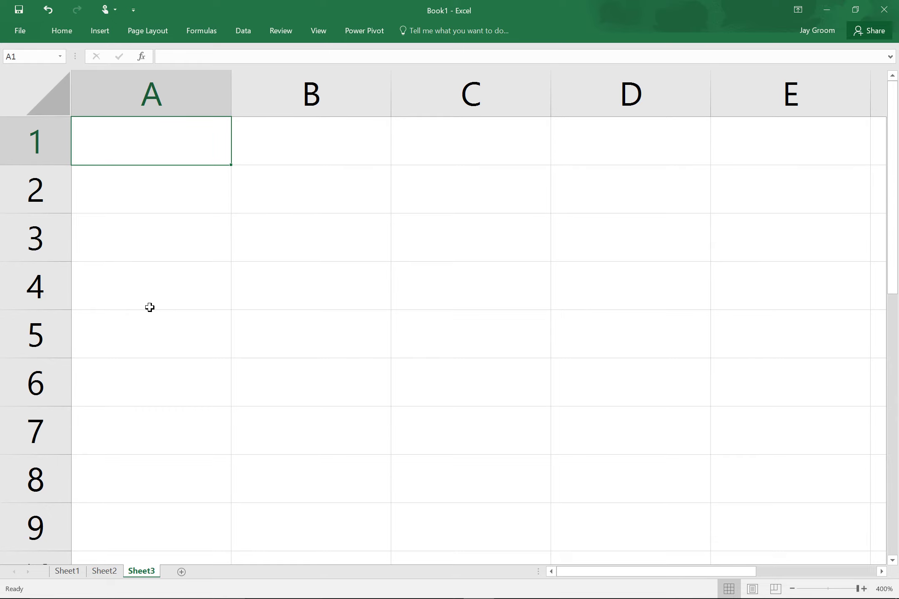
pyautogui.press('super+Tab')
pyautogui.press('Right')
pyautogui.press('Return')
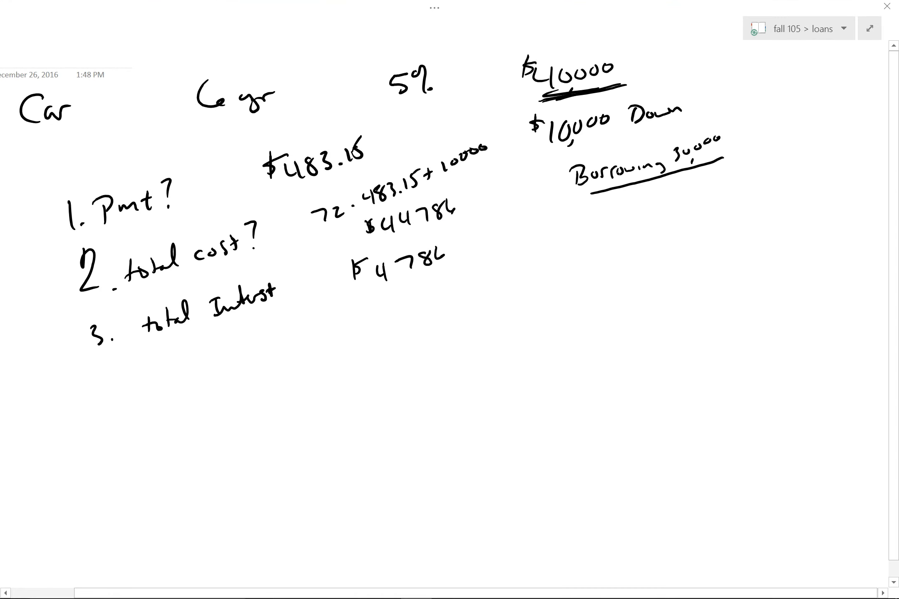
# On a new OneNote page, handwrite '4% 30yr mortgage $1100/mo.'.
pyautogui.click(870, 28)
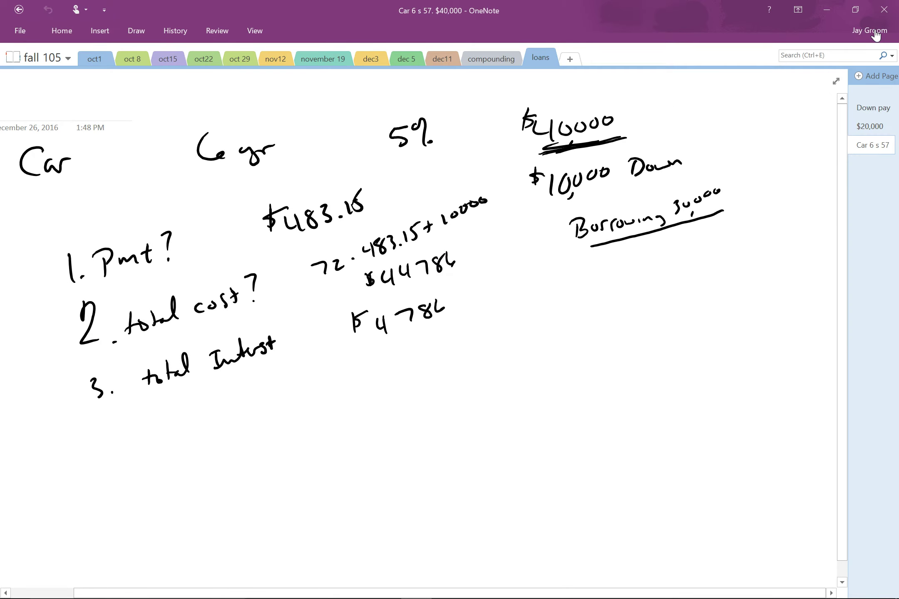
pyautogui.hotkey('ctrl', 'n')
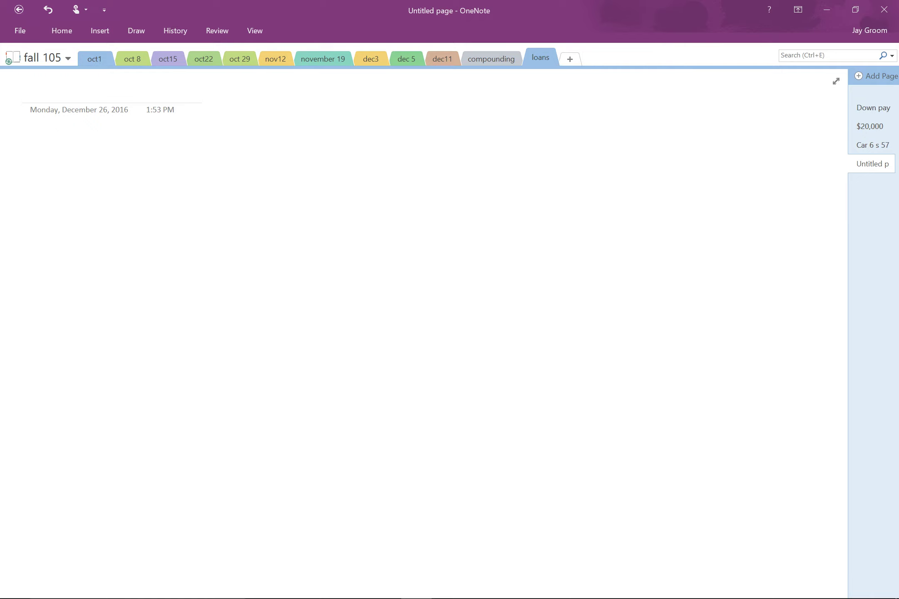
pyautogui.moveTo(78, 139)
pyautogui.mouseDown()
pyautogui.moveTo(94, 157)
pyautogui.moveTo(127, 151)
pyautogui.mouseUp()
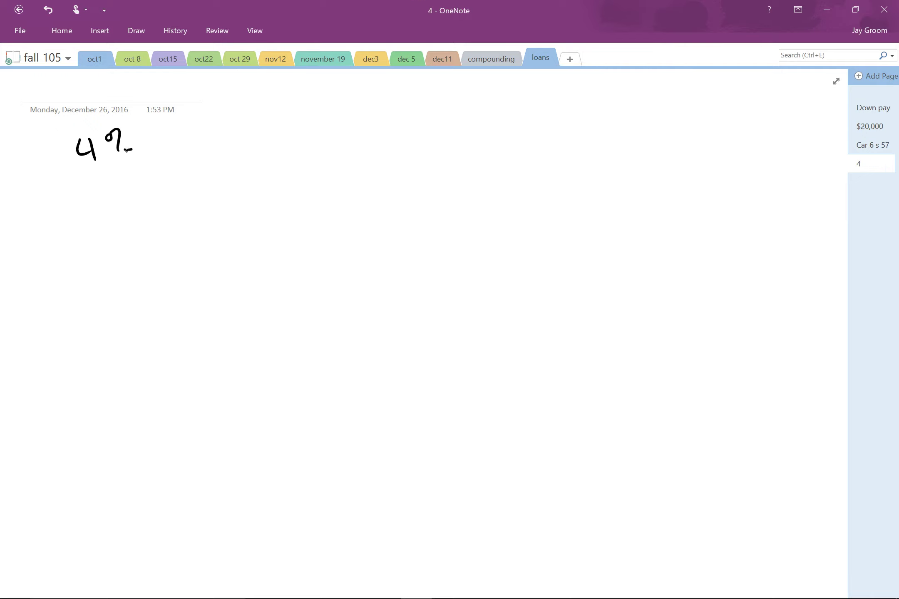
pyautogui.moveTo(198, 124)
pyautogui.mouseDown()
pyautogui.moveTo(200, 143)
pyautogui.moveTo(342, 118)
pyautogui.moveTo(379, 130)
pyautogui.moveTo(404, 122)
pyautogui.mouseUp()
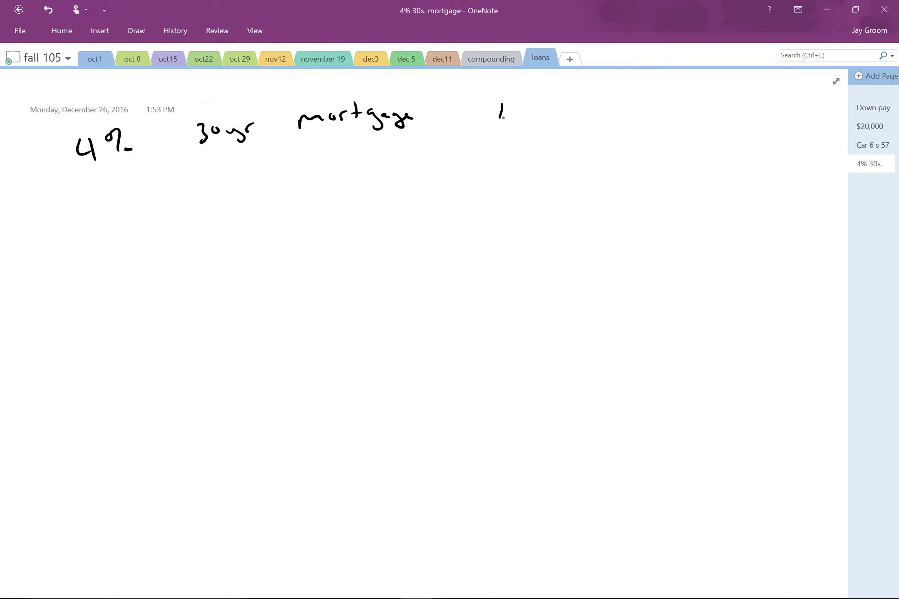
pyautogui.moveTo(512, 106); pyautogui.dragTo(511, 121)
pyautogui.moveTo(519, 118)
pyautogui.mouseDown()
pyautogui.moveTo(522, 108)
pyautogui.moveTo(482, 106)
pyautogui.mouseUp()
pyautogui.moveTo(556, 102); pyautogui.dragTo(545, 121)
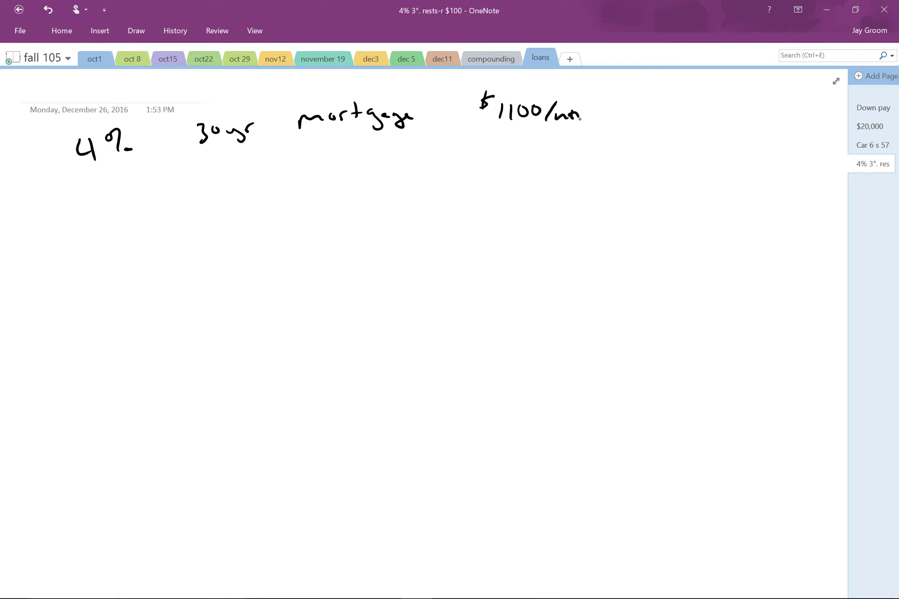
pyautogui.hotkey('ctrl', 'z')
pyautogui.moveTo(553, 124); pyautogui.dragTo(565, 121)
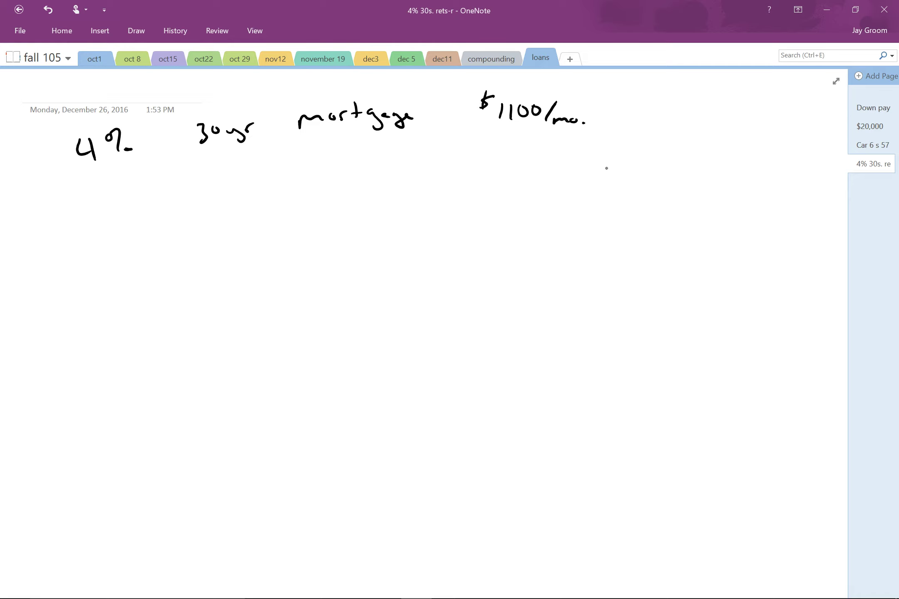
# Handwrite '$20,000 saved for Down Payment' below the monthly amount.
pyautogui.moveTo(603, 163)
pyautogui.mouseDown()
pyautogui.moveTo(617, 180)
pyautogui.moveTo(664, 161)
pyautogui.mouseUp()
pyautogui.moveTo(668, 158); pyautogui.dragTo(679, 155)
pyautogui.moveTo(642, 174); pyautogui.dragTo(588, 168)
pyautogui.moveTo(593, 151); pyautogui.dragTo(593, 175)
pyautogui.moveTo(709, 147)
pyautogui.mouseDown()
pyautogui.moveTo(695, 162)
pyautogui.moveTo(737, 149)
pyautogui.mouseUp()
pyautogui.moveTo(745, 147)
pyautogui.mouseDown()
pyautogui.moveTo(747, 159)
pyautogui.moveTo(715, 193)
pyautogui.moveTo(734, 187)
pyautogui.mouseUp()
pyautogui.moveTo(741, 178); pyautogui.dragTo(750, 194)
pyautogui.moveTo(769, 187)
pyautogui.mouseDown()
pyautogui.moveTo(740, 229)
pyautogui.moveTo(746, 216)
pyautogui.mouseUp()
pyautogui.moveTo(750, 219); pyautogui.dragTo(770, 214)
pyautogui.moveTo(768, 218); pyautogui.dragTo(778, 216)
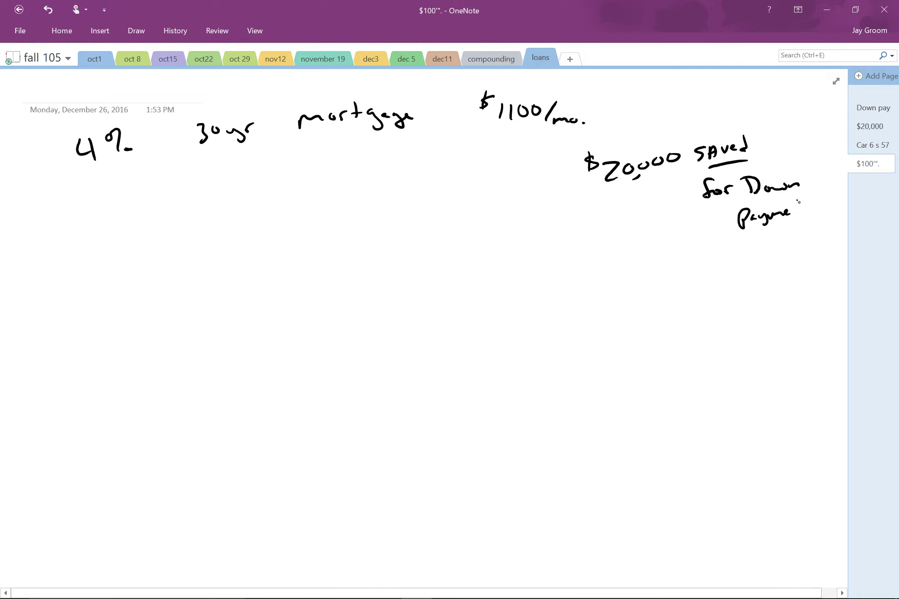
# Underline 4%, 30yr and the $1100/mo. amount in the note.
pyautogui.moveTo(97, 171); pyautogui.dragTo(134, 161)
pyautogui.moveTo(206, 154); pyautogui.dragTo(250, 147)
pyautogui.moveTo(491, 129); pyautogui.dragTo(564, 130)
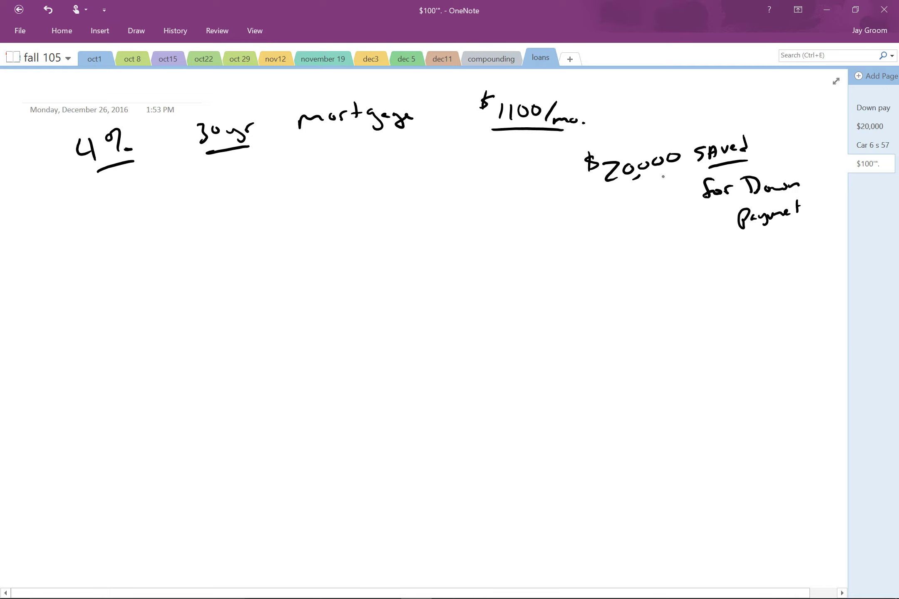
pyautogui.moveTo(658, 89); pyautogui.dragTo(684, 85)
pyautogui.moveTo(671, 87); pyautogui.dragTo(669, 105)
pyautogui.moveTo(658, 106)
pyautogui.mouseDown()
pyautogui.moveTo(674, 104)
pyautogui.moveTo(681, 116)
pyautogui.mouseUp()
# Write 'Fv 0' and a double-underlined 'Pv' below 4%, then return to Excel.
pyautogui.moveTo(83, 229)
pyautogui.mouseDown()
pyautogui.moveTo(88, 251)
pyautogui.moveTo(117, 229)
pyautogui.mouseUp()
pyautogui.moveTo(91, 254); pyautogui.dragTo(120, 250)
pyautogui.moveTo(95, 264); pyautogui.dragTo(115, 259)
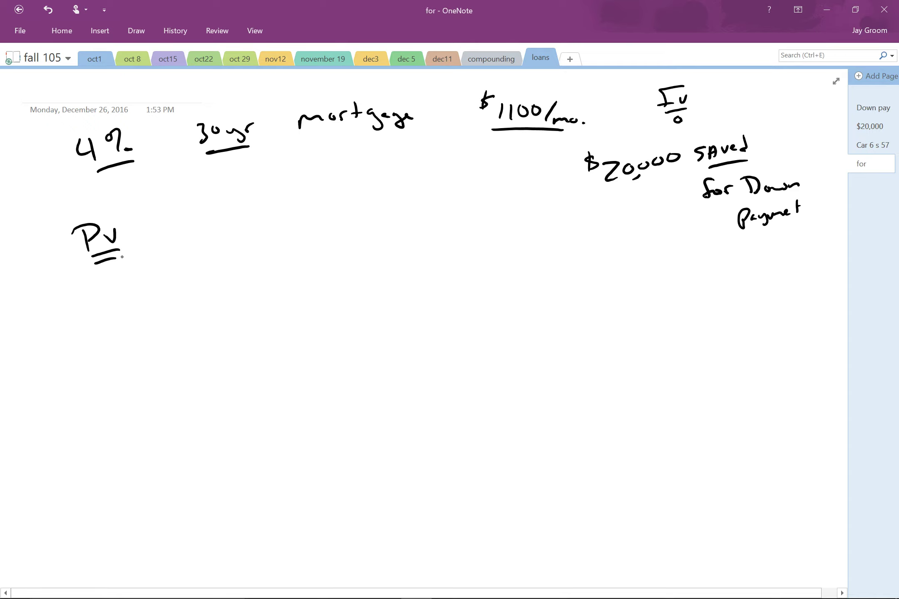
pyautogui.press('super+Tab')
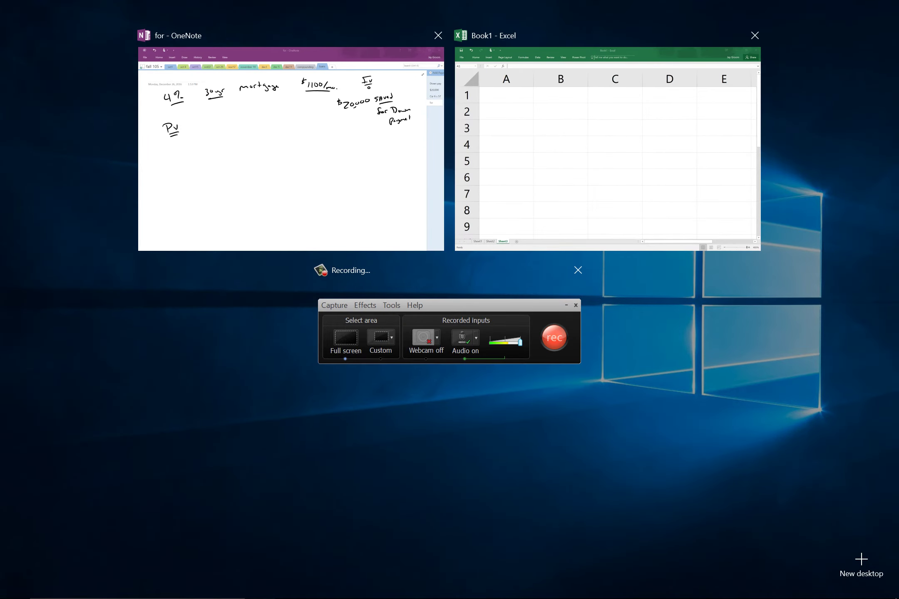
pyautogui.click(543, 170)
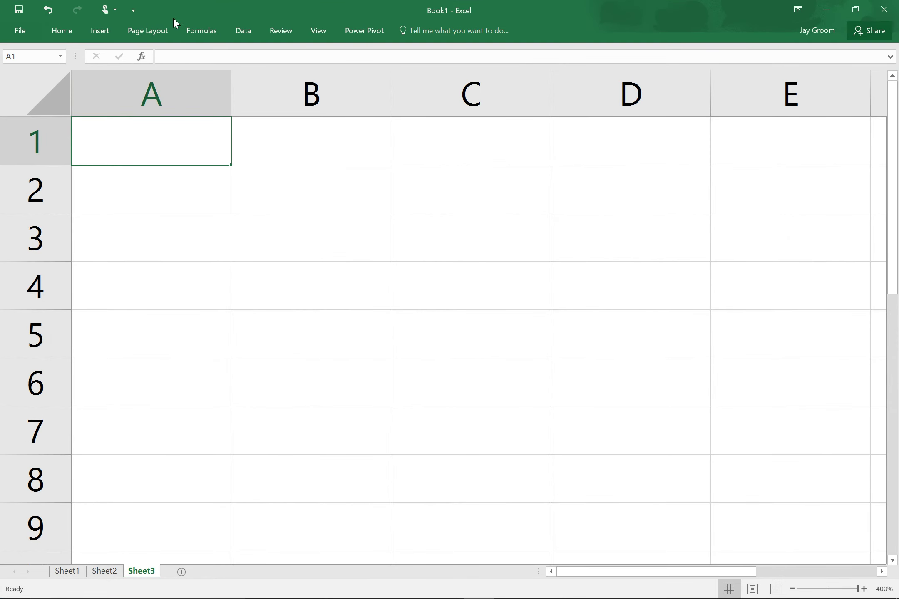
# Insert the PV function into A1 from the Financial functions list.
pyautogui.click(202, 30)
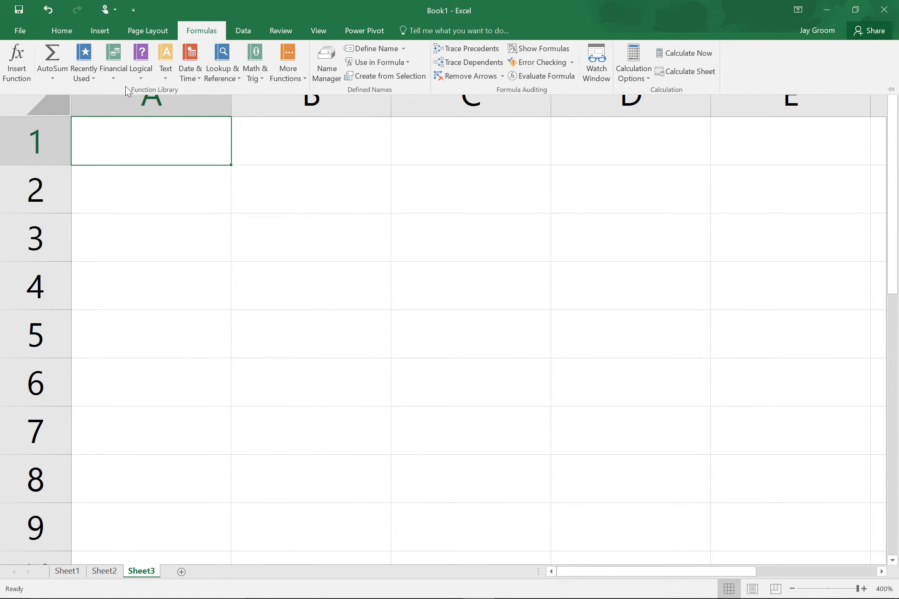
pyautogui.click(113, 70)
pyautogui.scroll(-3, 125, 410)
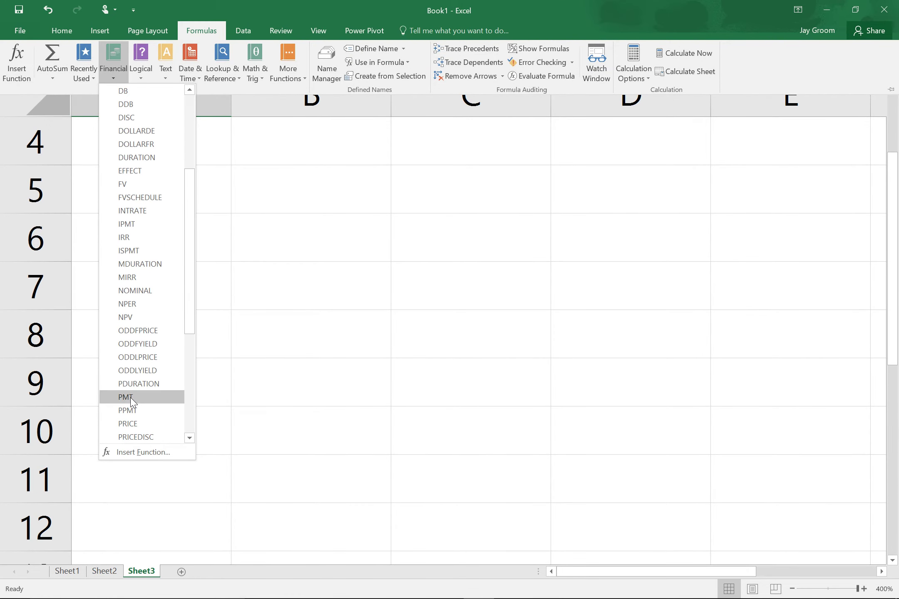
pyautogui.scroll(-2, 137, 412)
pyautogui.click(151, 385)
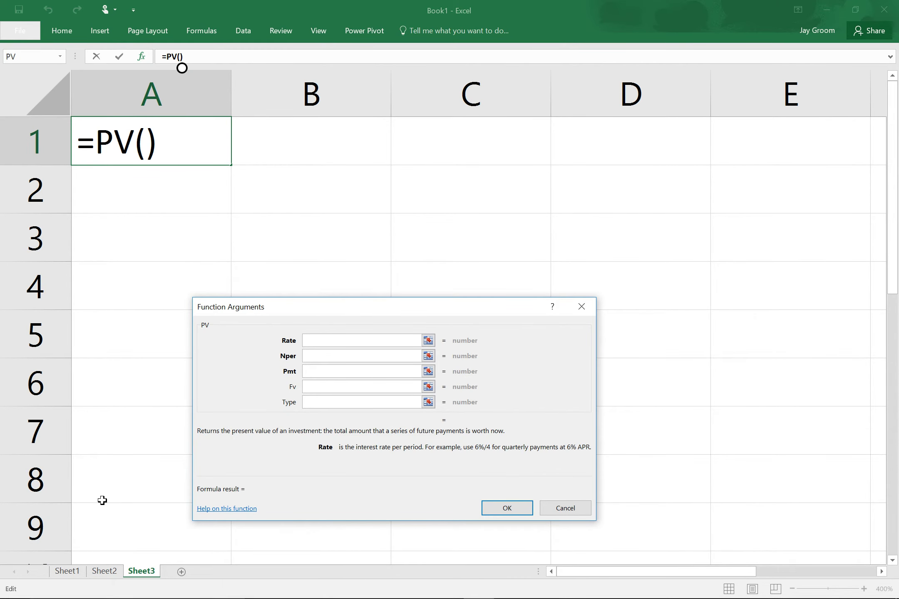
# Check the notes, enter Rate .04/12, then cancel the PV formula.
pyautogui.press('super+Tab')
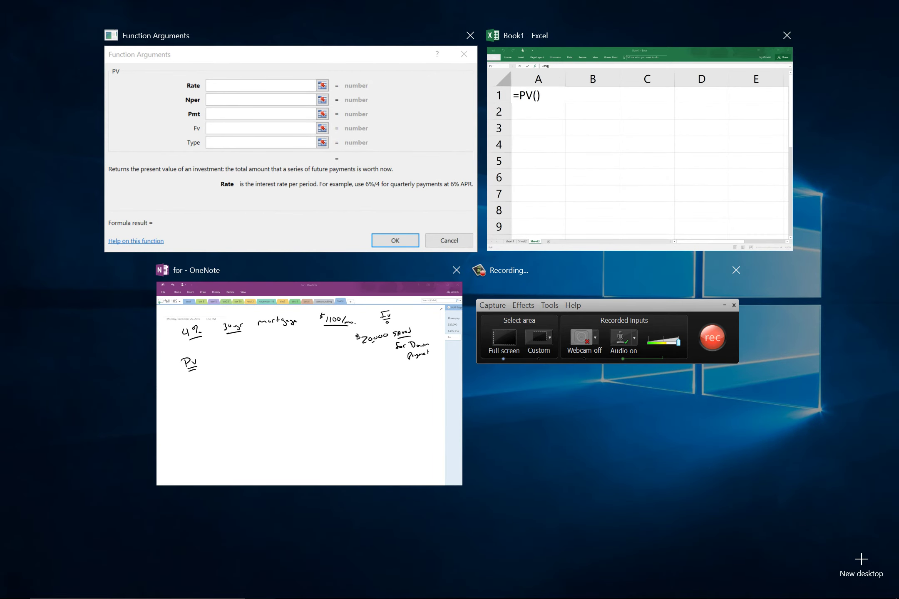
pyautogui.click(277, 92)
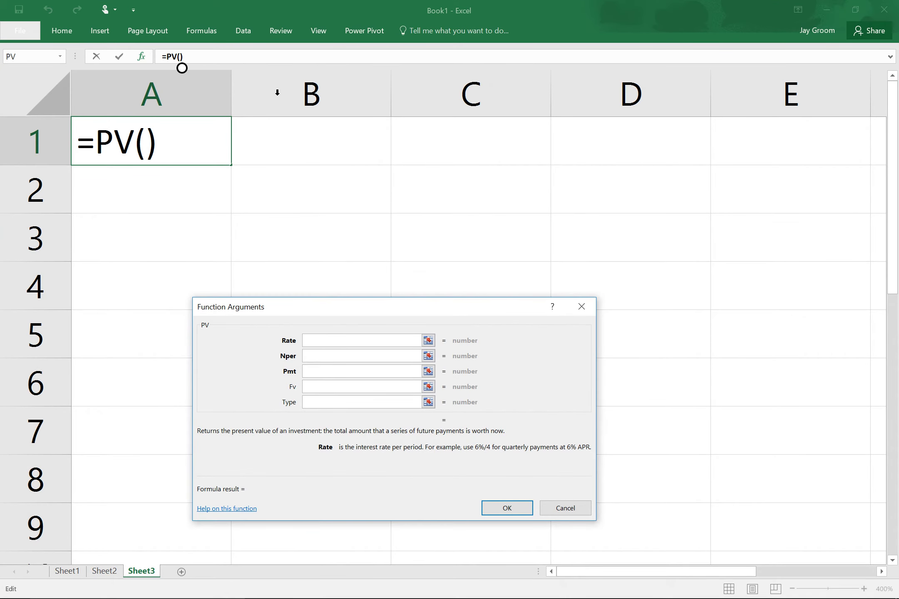
pyautogui.write('.04/1')
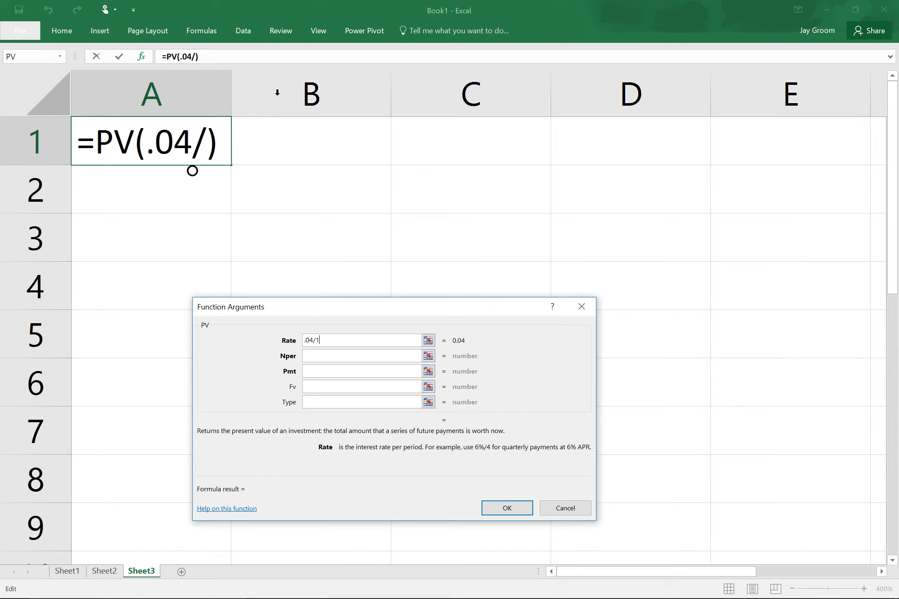
pyautogui.write('2')
pyautogui.press('Escape')
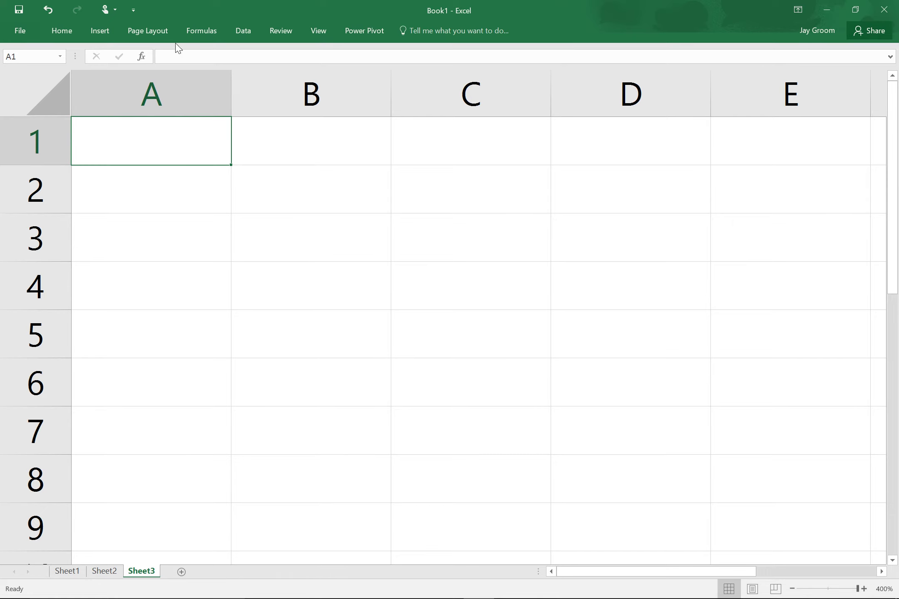
# Start PV from Recently Used with Rate .04/12 and Nper 360.
pyautogui.click(191, 30)
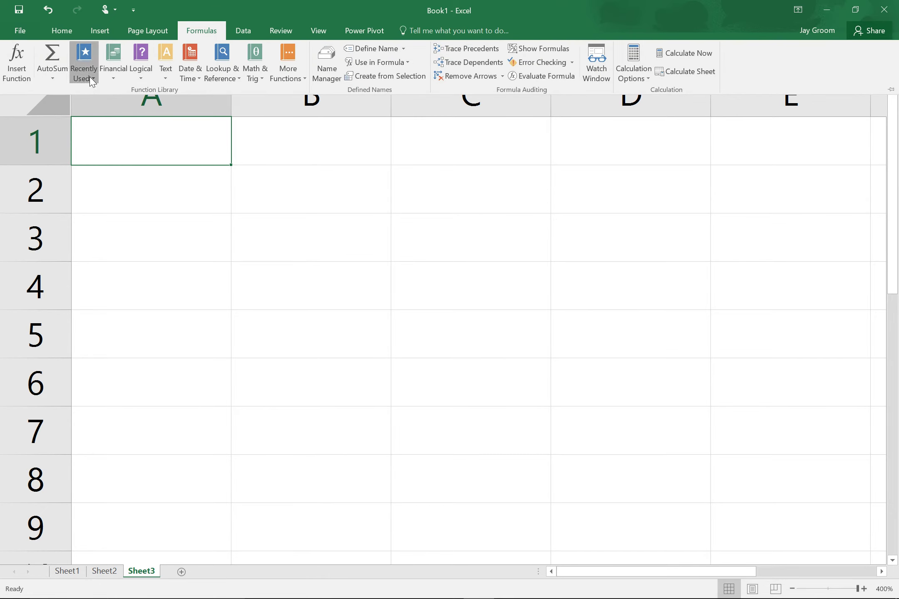
pyautogui.click(89, 77)
pyautogui.click(95, 90)
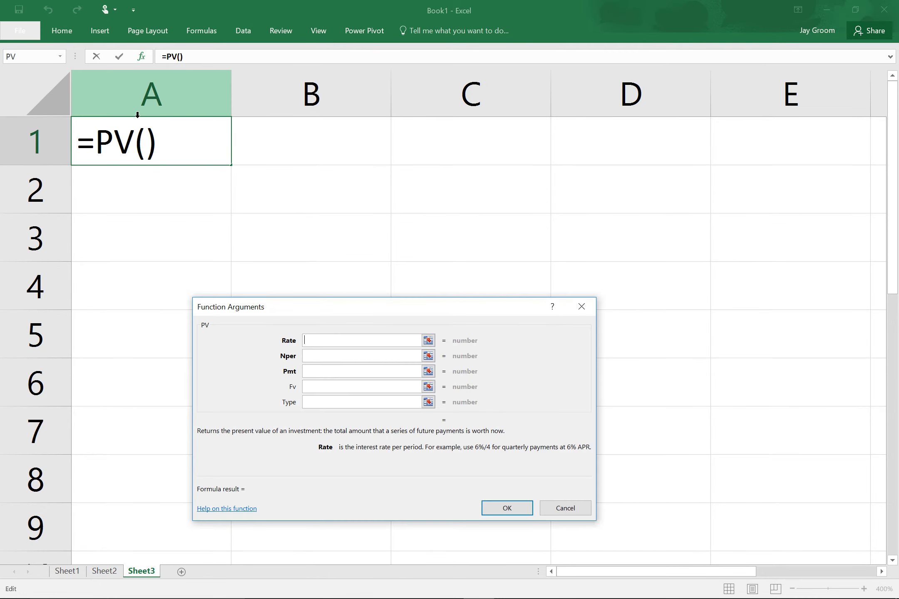
pyautogui.write('.04/12')
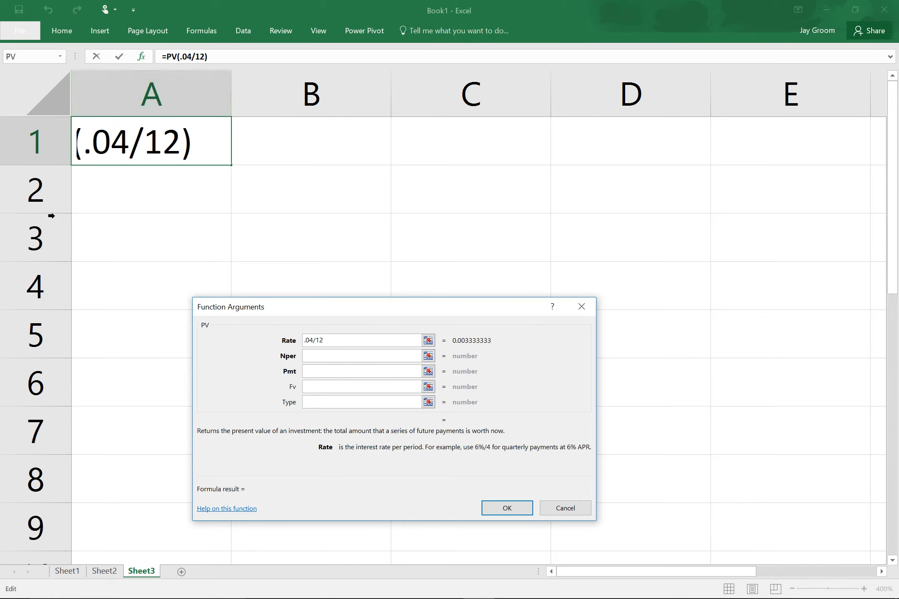
pyautogui.click(376, 358)
pyautogui.write('360')
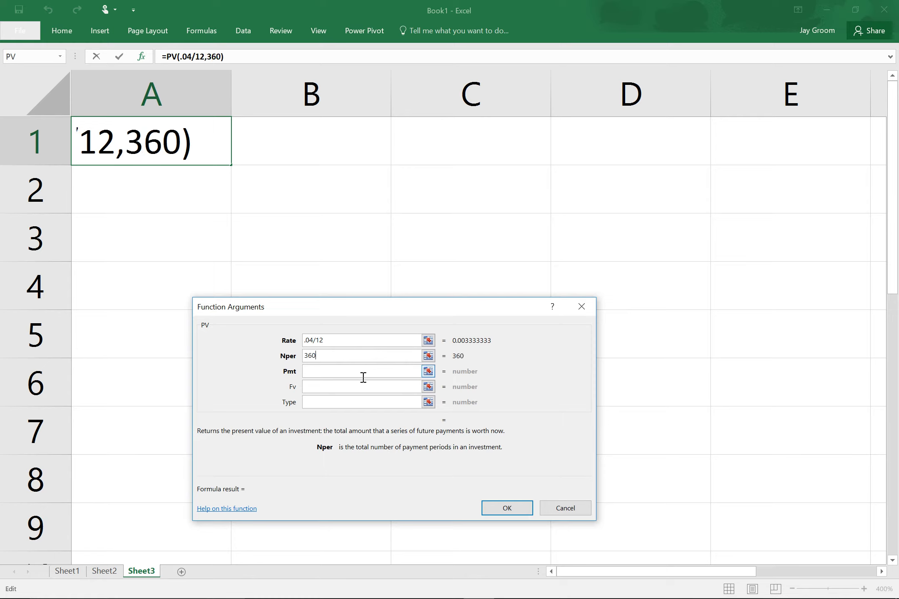
# Set Pmt to -1100 and confirm, giving $230,407.36 in A1.
pyautogui.click(363, 377)
pyautogui.write('100')
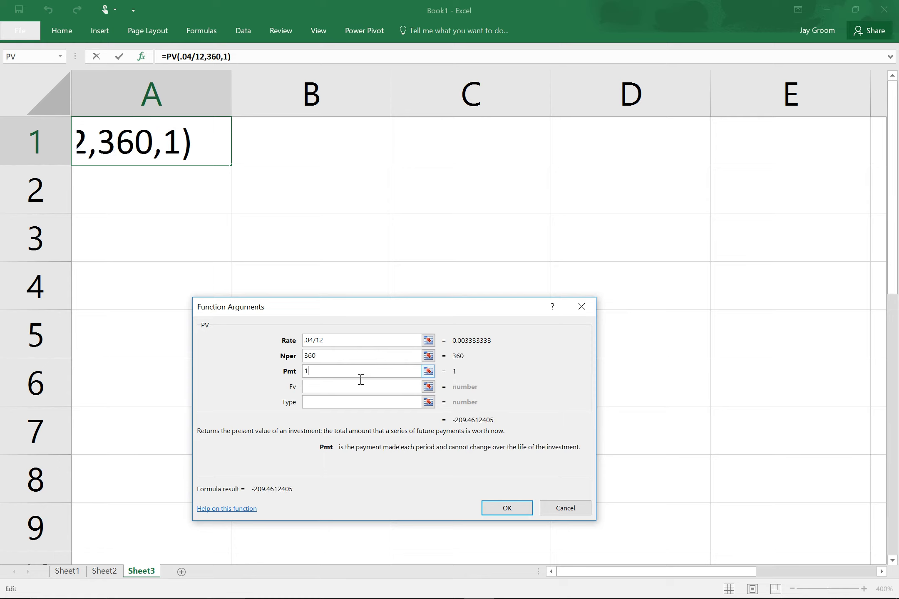
pyautogui.press('BackSpace')
pyautogui.press('BackSpace')
pyautogui.press('BackSpace')
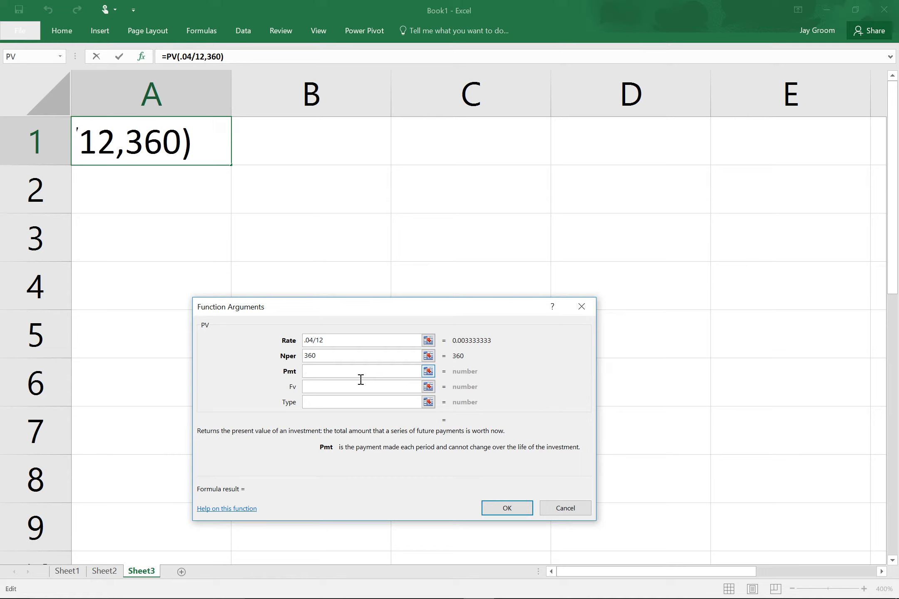
pyautogui.write('-1100')
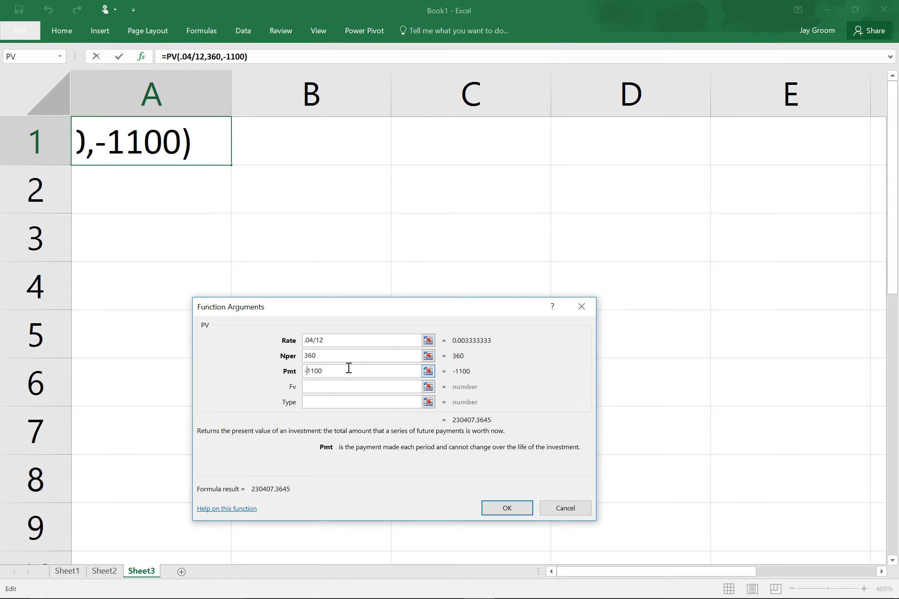
pyautogui.press('BackSpace')
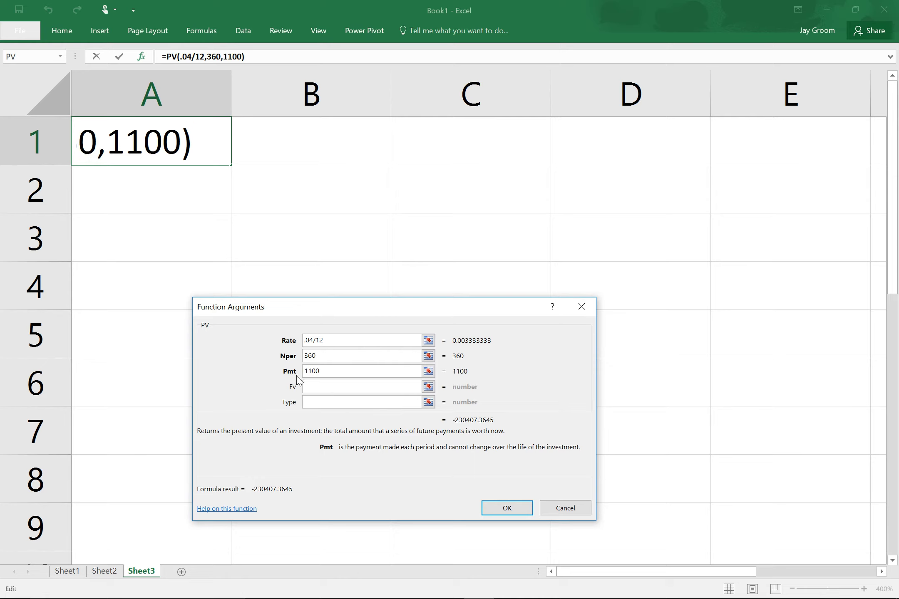
pyautogui.write('-')
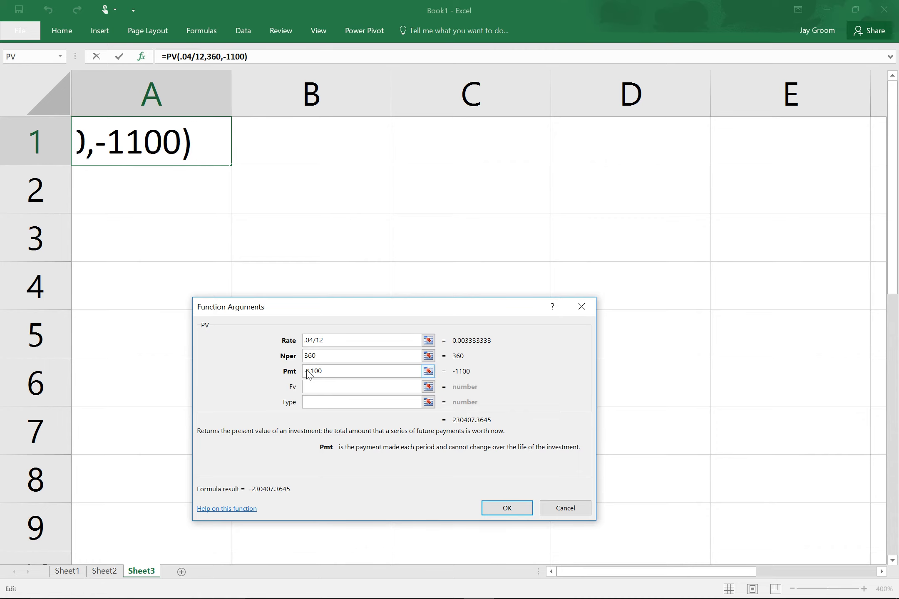
pyautogui.press('Return')
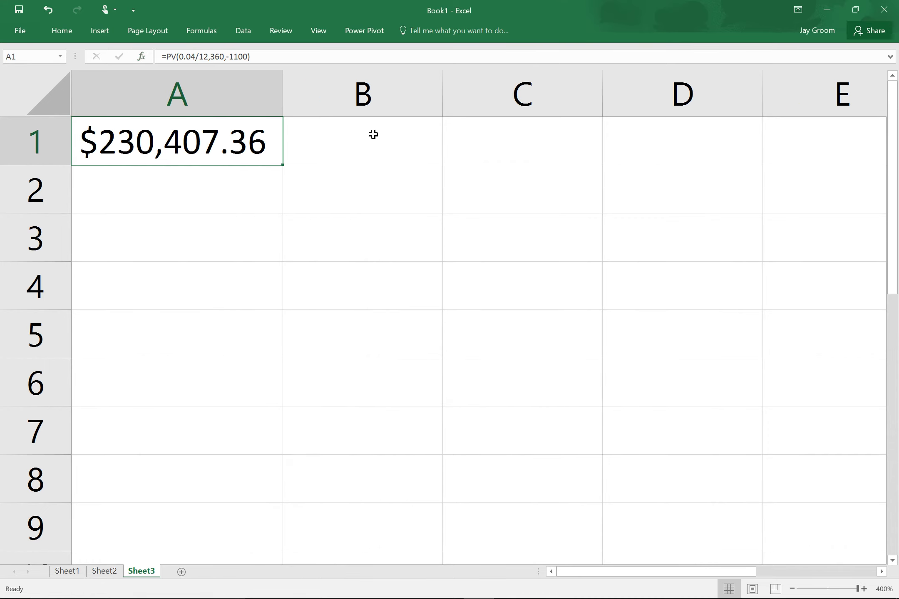
pyautogui.click(373, 133)
# Label B1 'how much I can borrow' and enter 20000 in A2.
pyautogui.write('how mau')
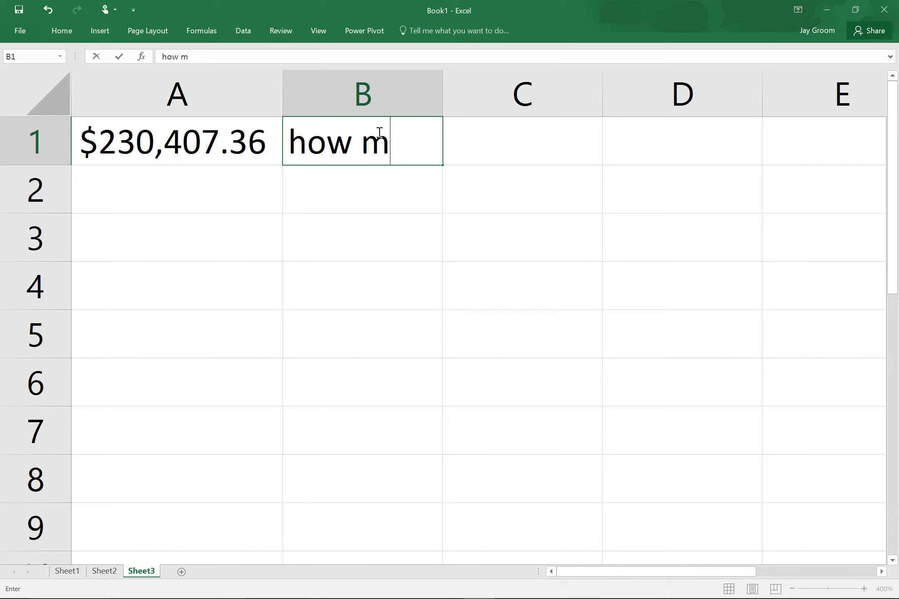
pyautogui.press('BackSpace')
pyautogui.press('BackSpace')
pyautogui.write('uc')
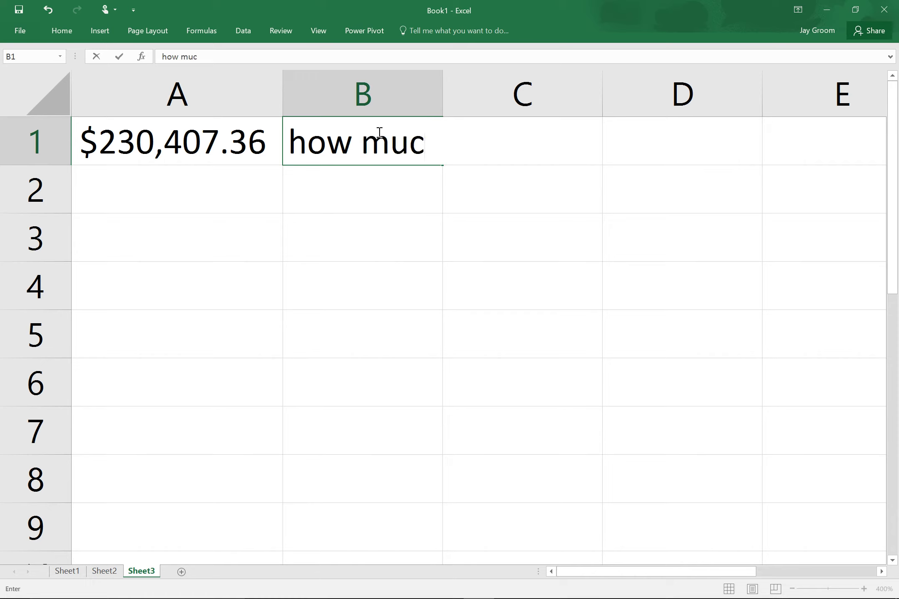
pyautogui.write('h I can borrow')
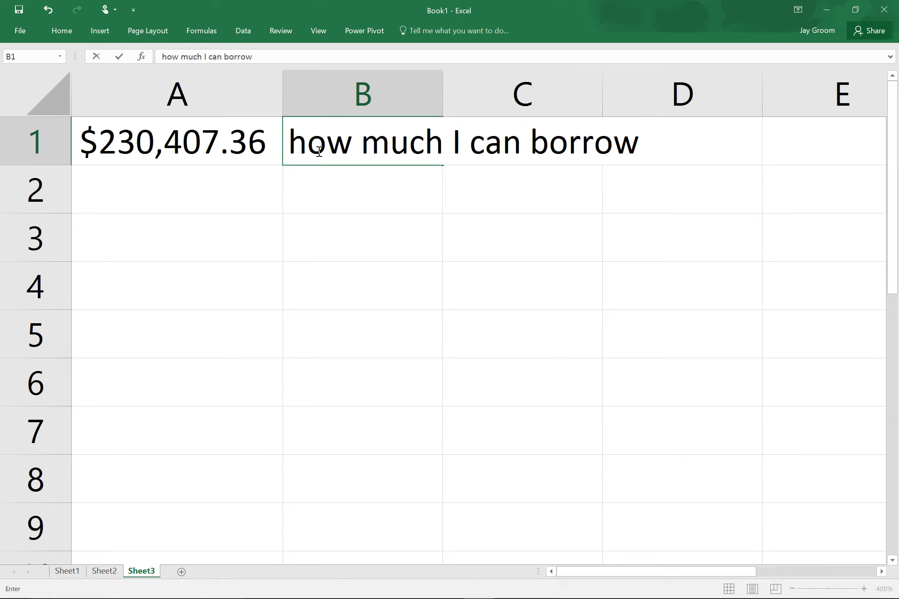
pyautogui.click(224, 193)
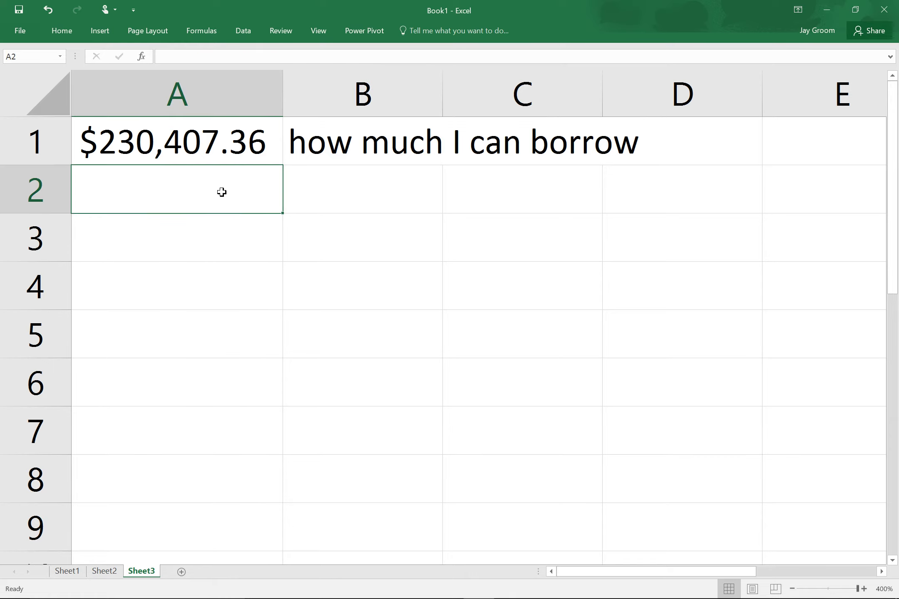
pyautogui.write('20000')
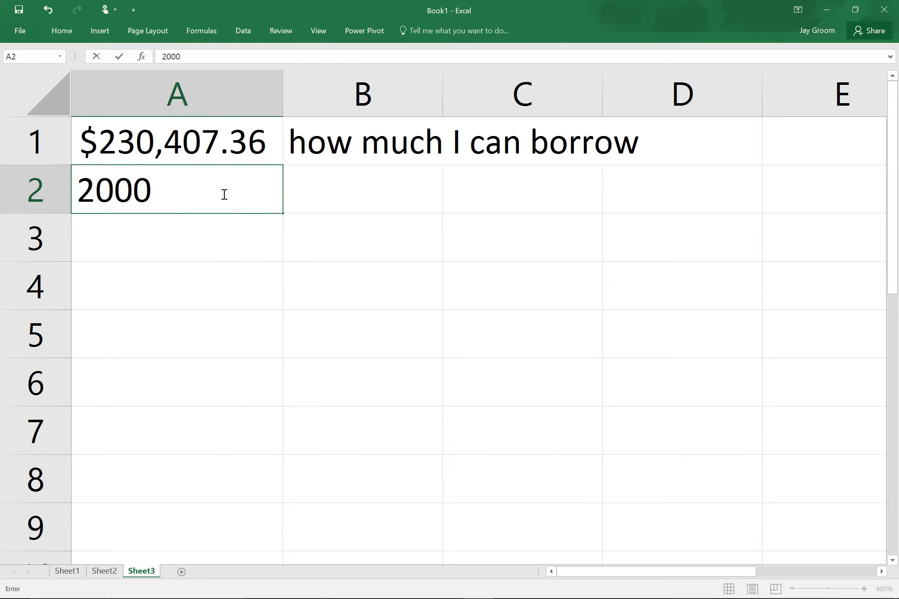
pyautogui.press('Return')
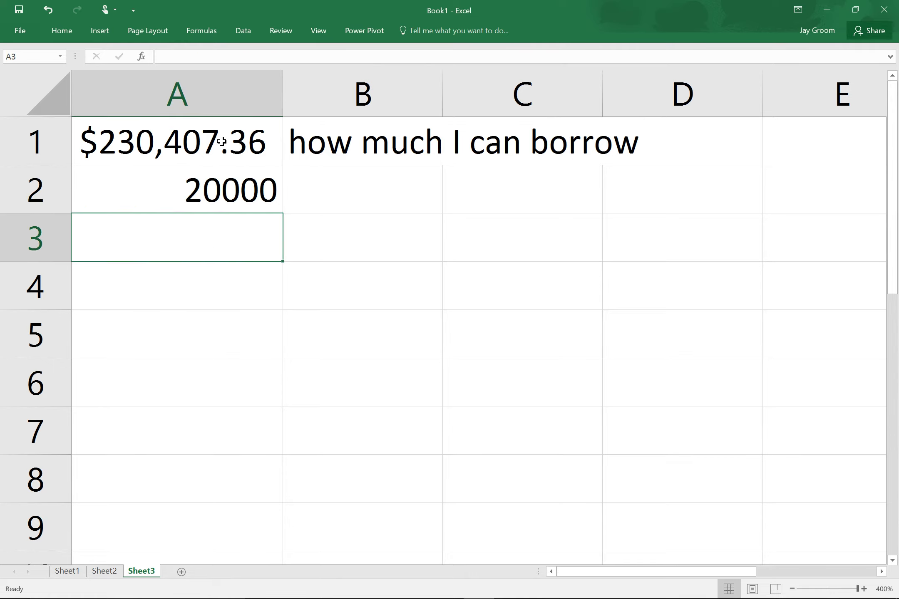
# Apply Accounting format to column A and label B2 'down'.
pyautogui.click(240, 92)
pyautogui.click(60, 25)
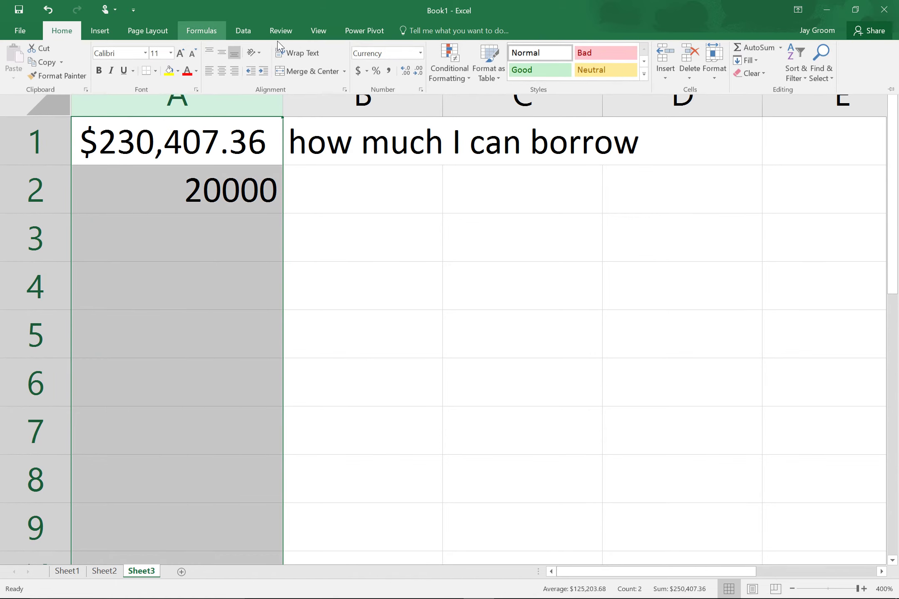
pyautogui.click(358, 71)
pyautogui.click(376, 207)
pyautogui.click(380, 208)
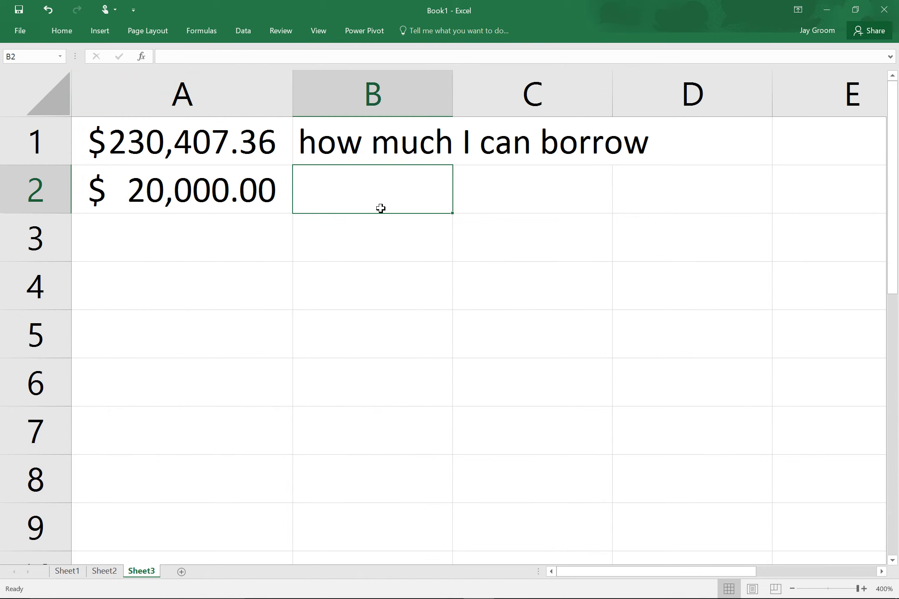
pyautogui.write('down')
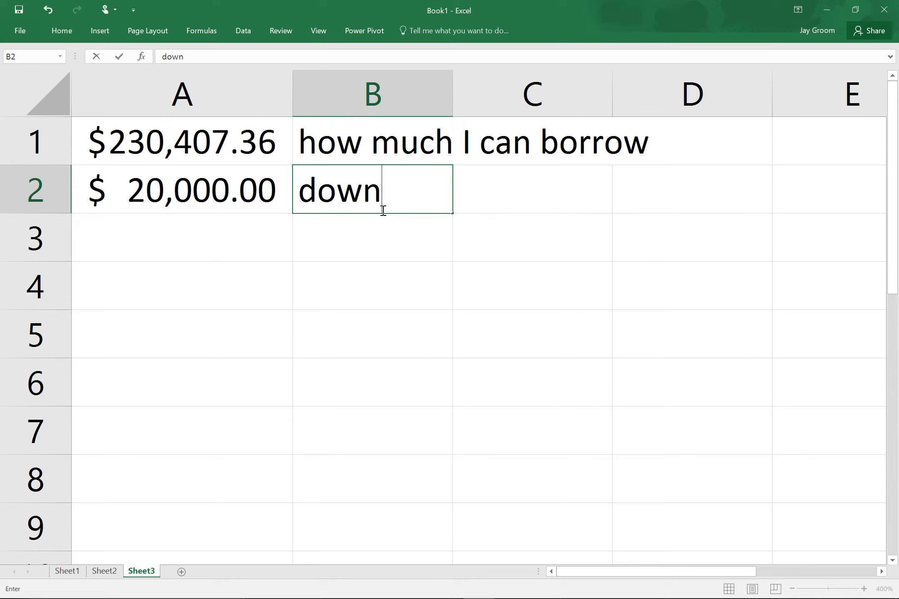
pyautogui.click(223, 238)
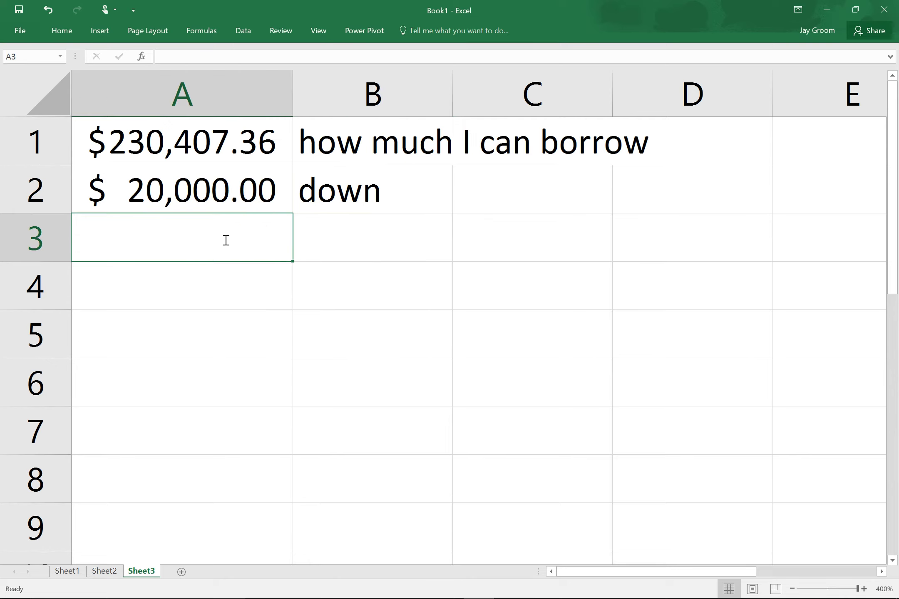
# Enter =A1+A2 in A3 for $250,407.36 and start a 'how much I c' label in B3.
pyautogui.write('=')
pyautogui.press('Up')
pyautogui.press('Up')
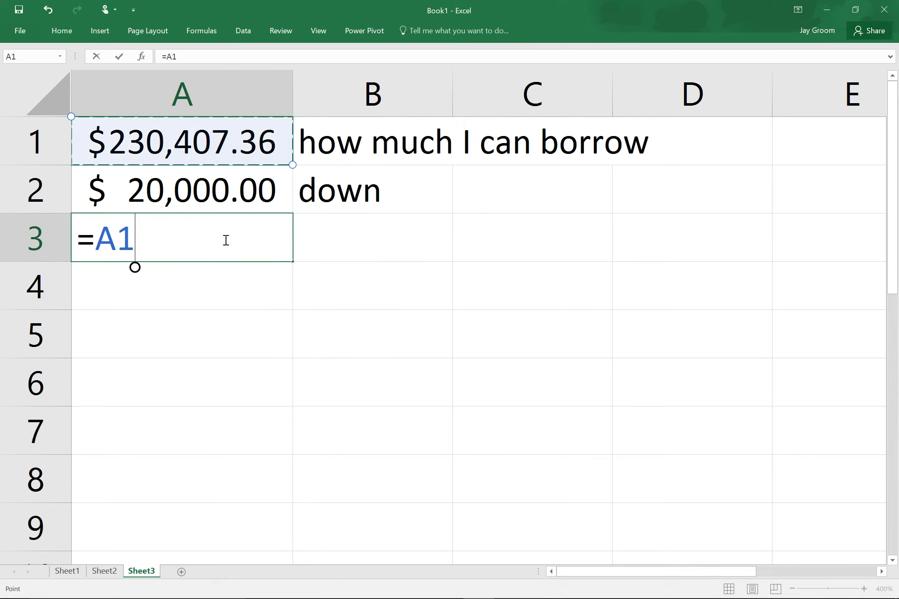
pyautogui.write('+')
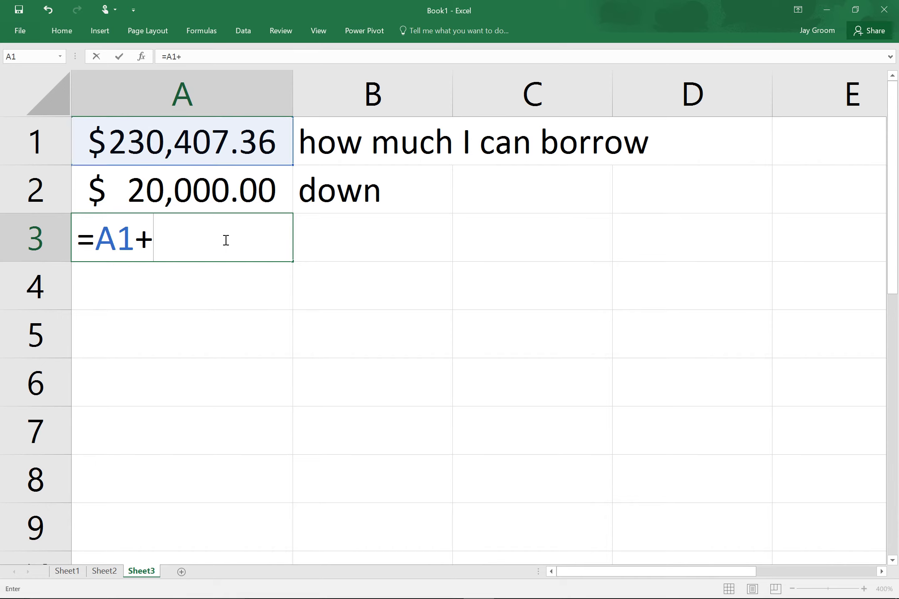
pyautogui.press('Up')
pyautogui.press('Return')
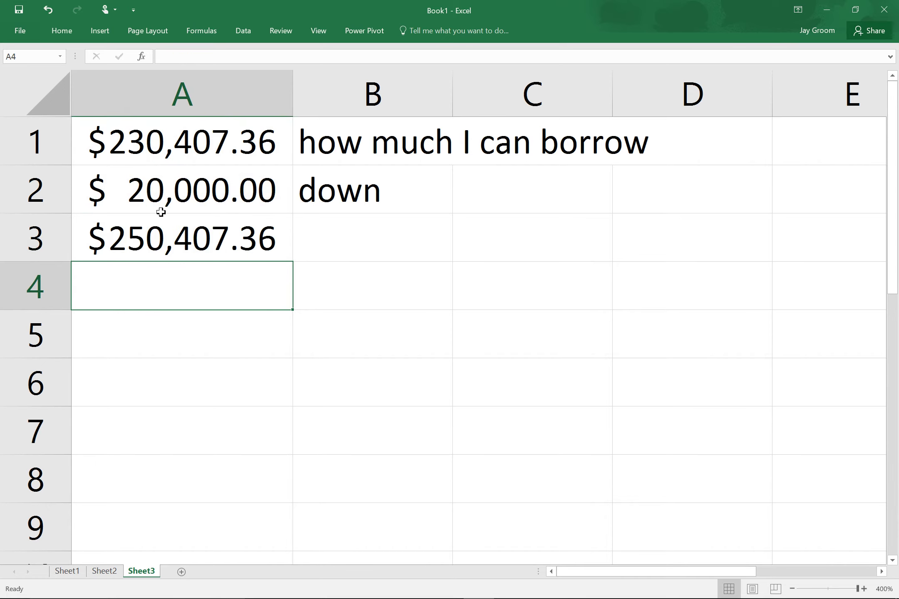
pyautogui.doubleClick(373, 240)
pyautogui.write('ho')
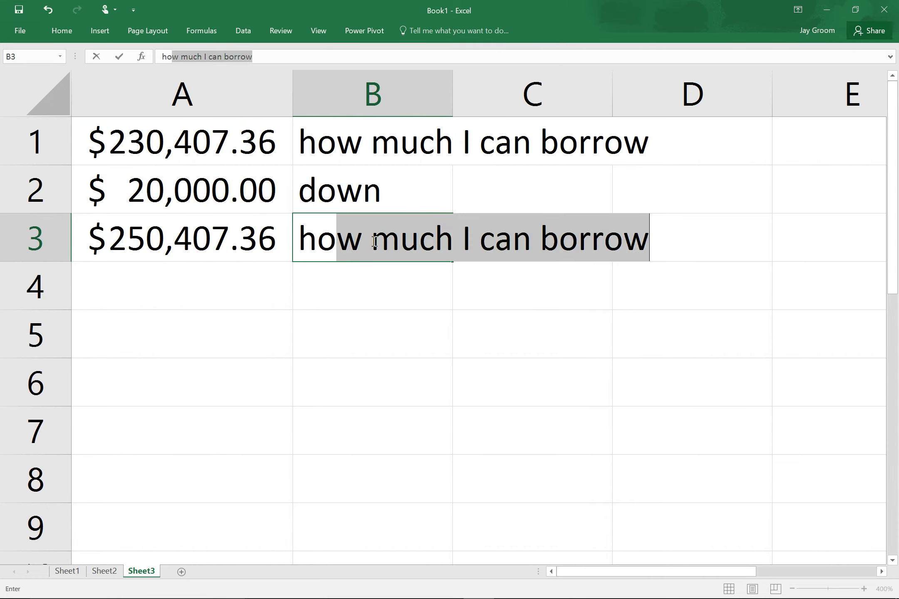
pyautogui.write('w much I')
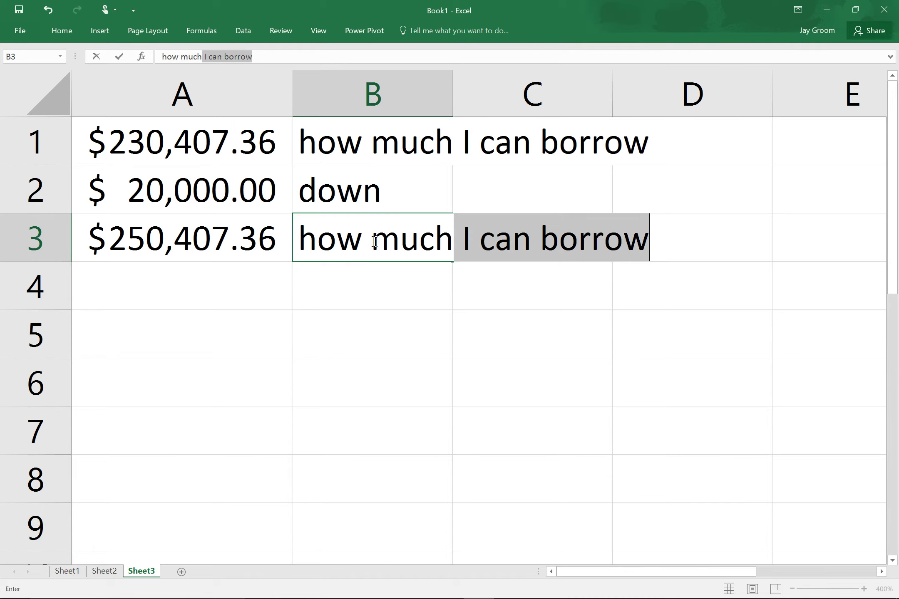
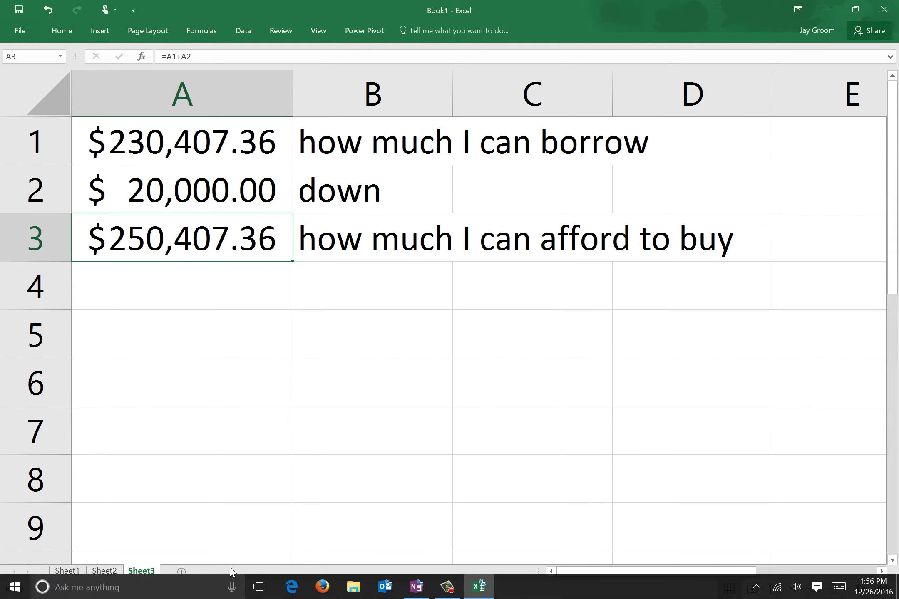
# Launch Firefox from the taskbar to look up homes for sale.
pyautogui.click(340, 587)
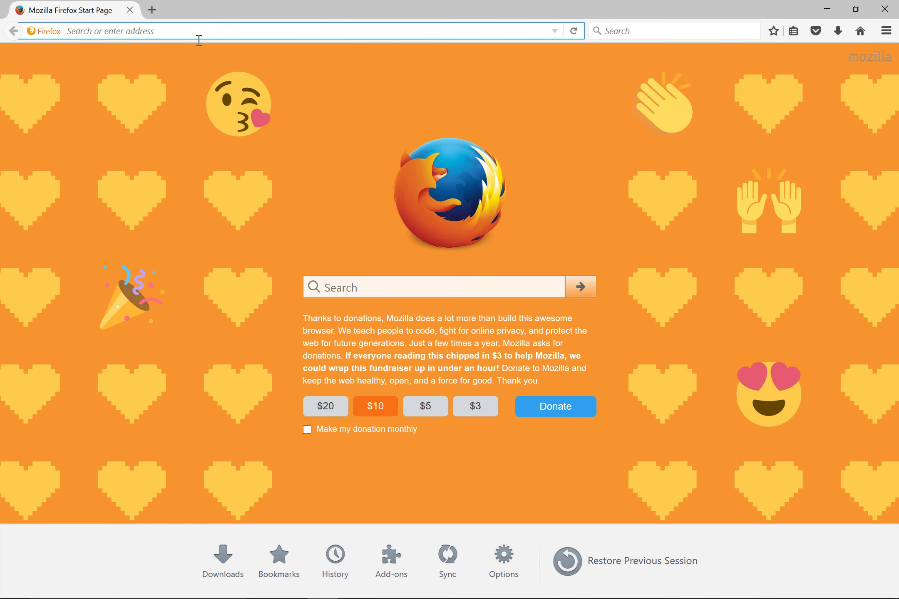
# Search the web for zillow, open the Zillow site, and look up ZIP 99362.
pyautogui.write('zillow')
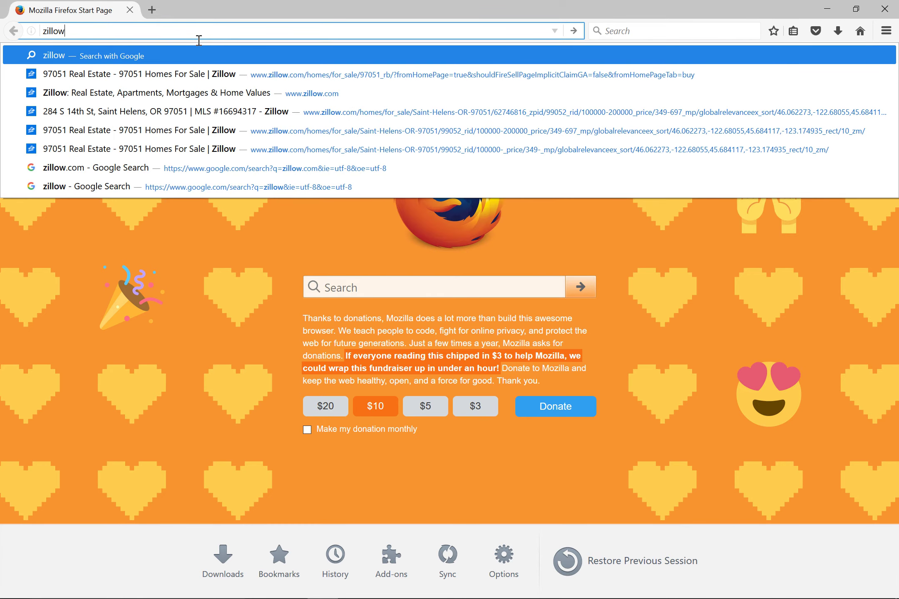
pyautogui.press('Return')
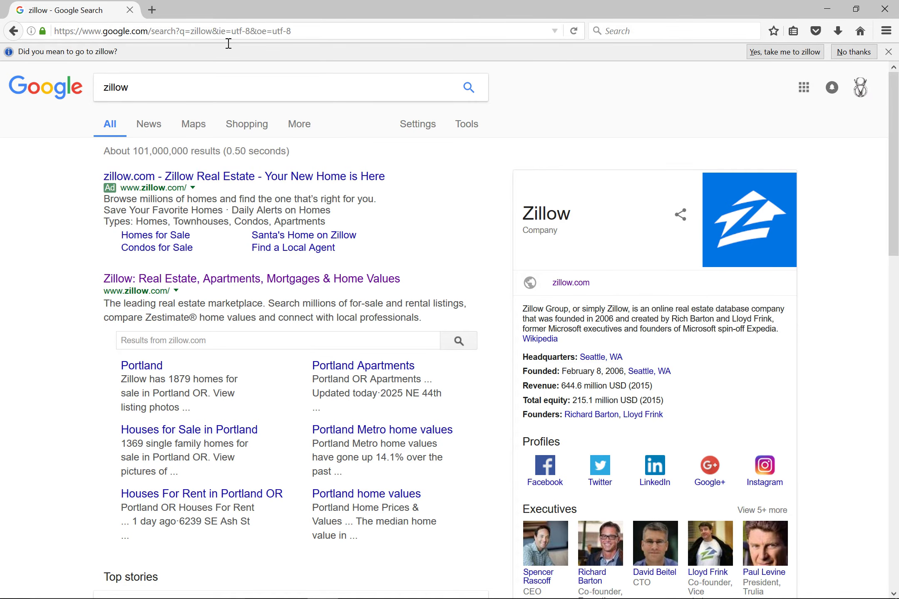
pyautogui.click(189, 280)
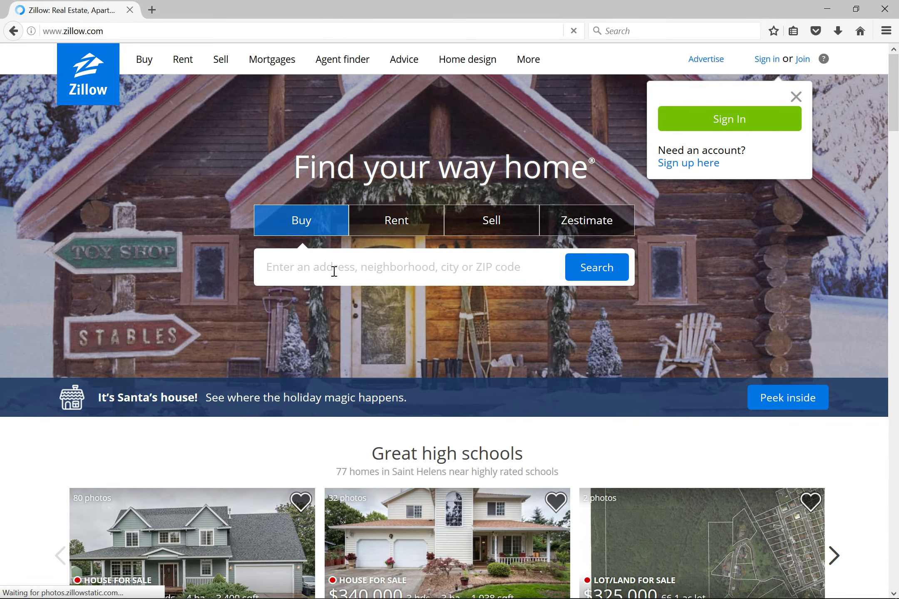
pyautogui.write('99362')
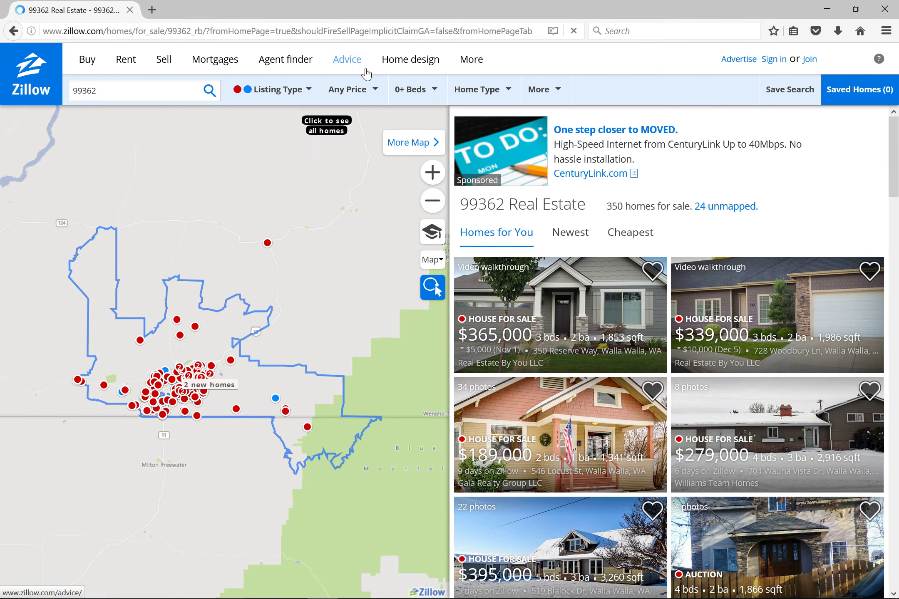
# Cap the 99362 listings at a maximum price of $250,000.
pyautogui.click(374, 92)
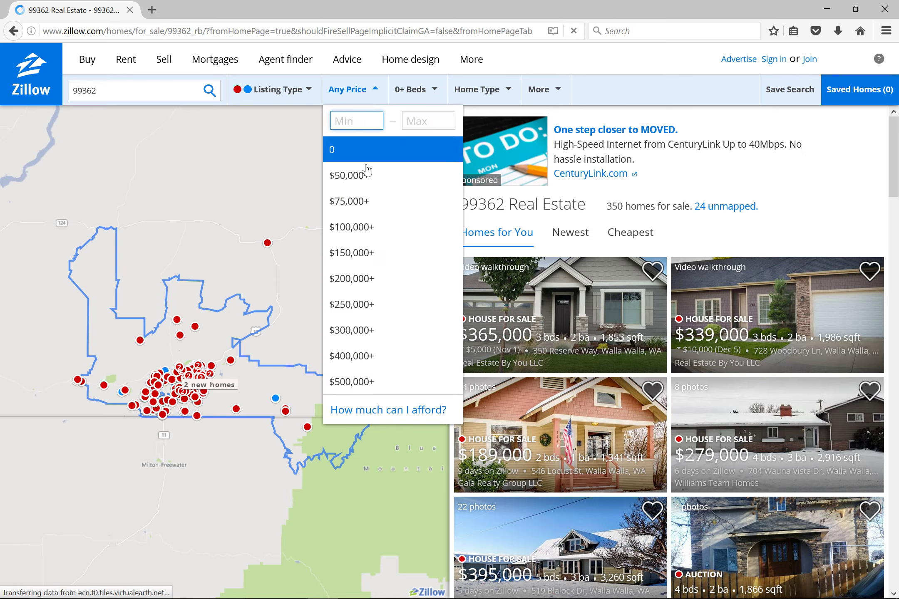
pyautogui.click(427, 122)
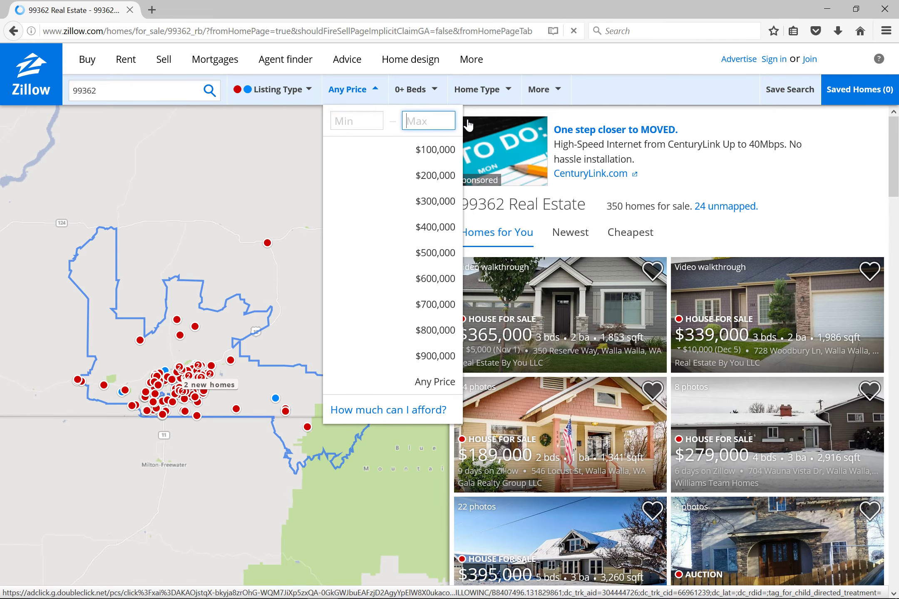
pyautogui.write('250')
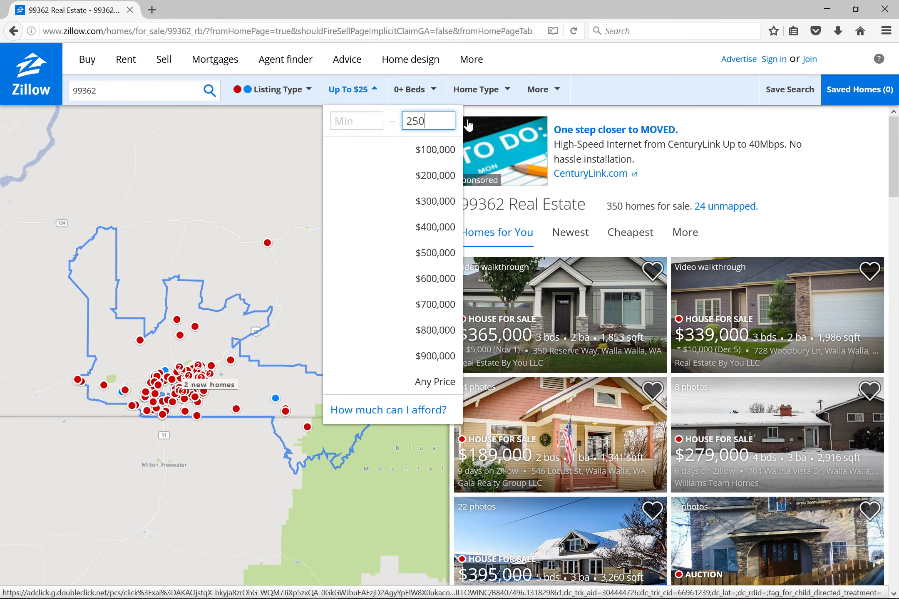
pyautogui.write(',000')
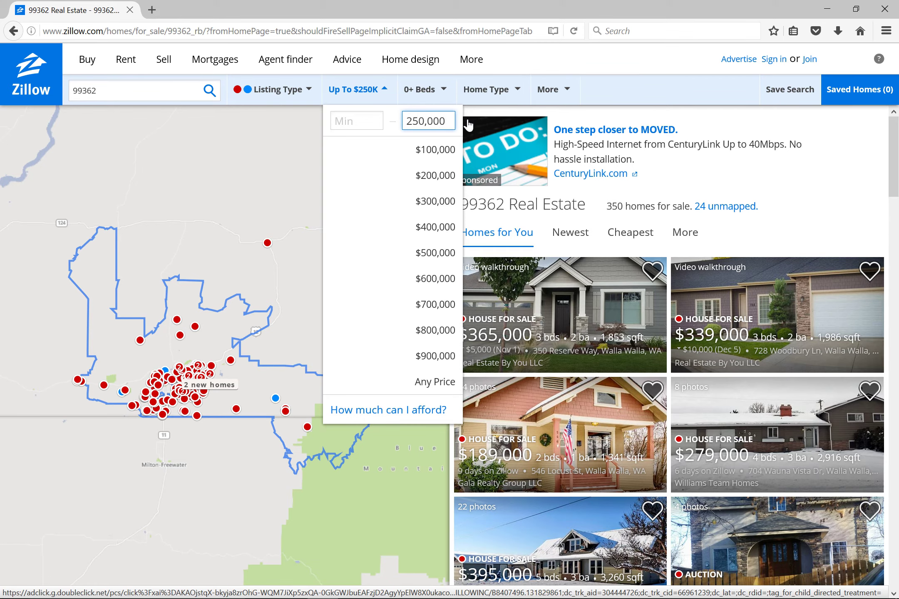
pyautogui.press('Return')
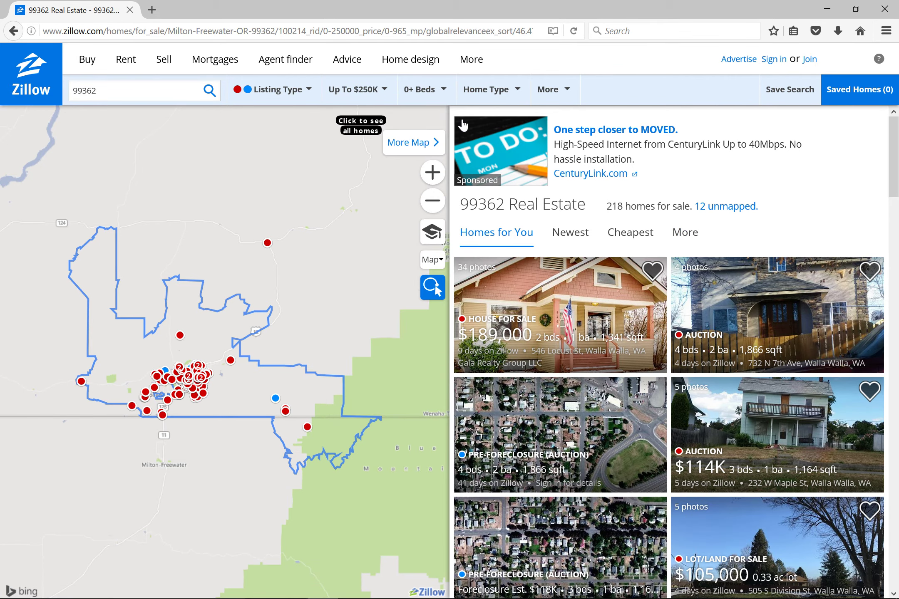
pyautogui.click(271, 246)
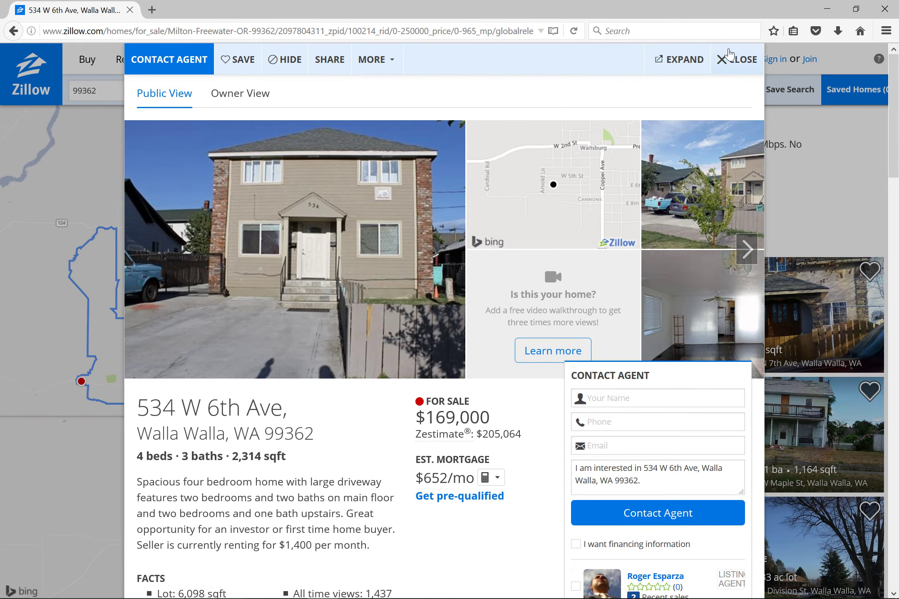
pyautogui.press('Escape')
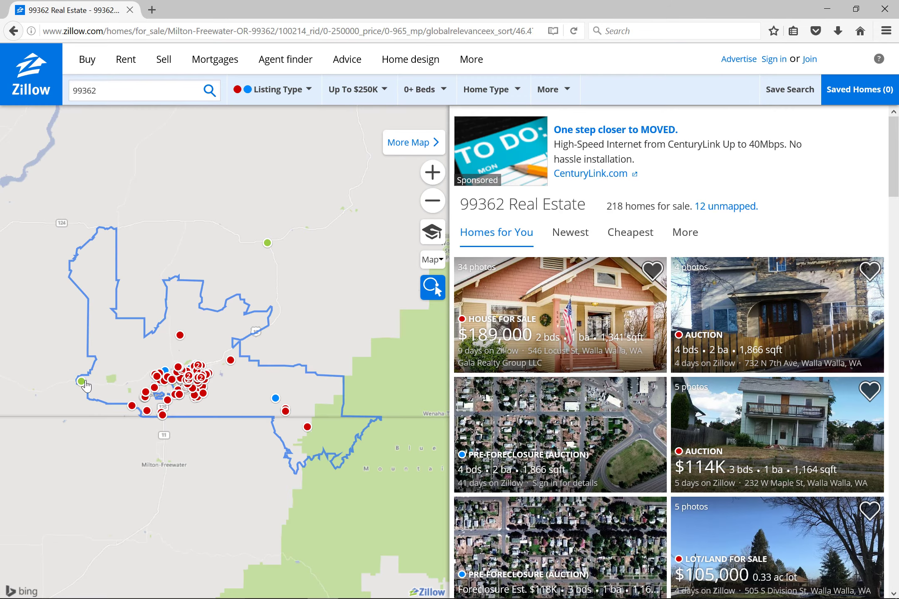
pyautogui.click(81, 381)
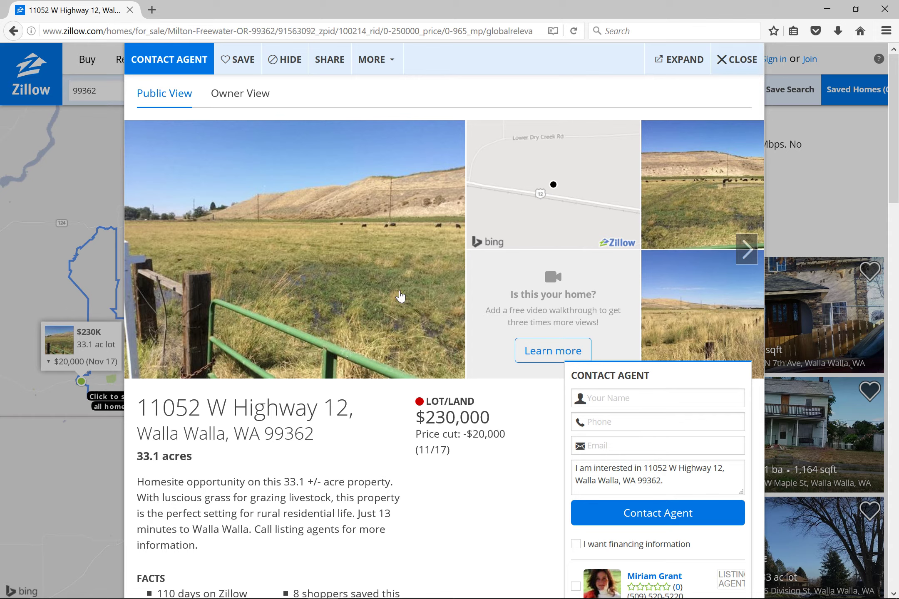
pyautogui.click(735, 62)
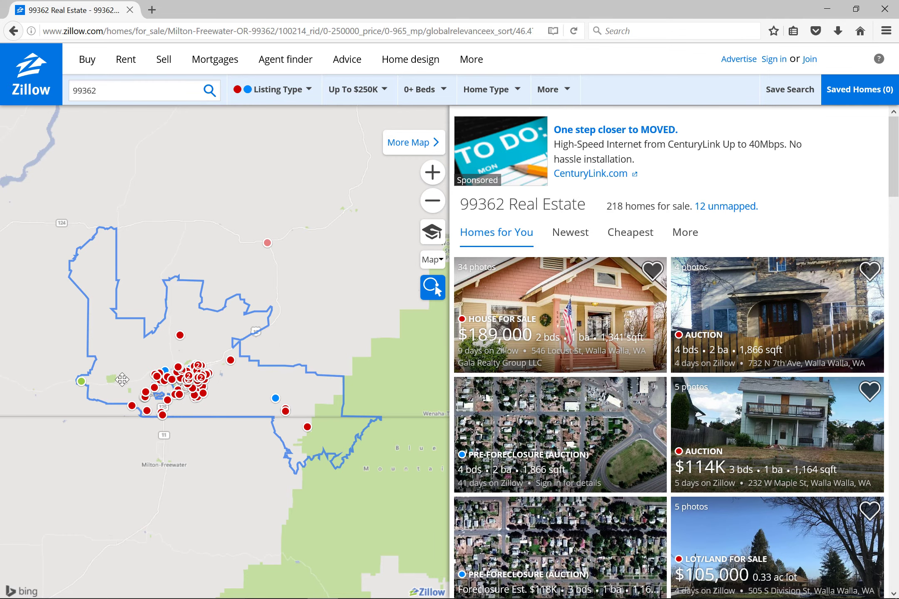
pyautogui.moveTo(281, 403)
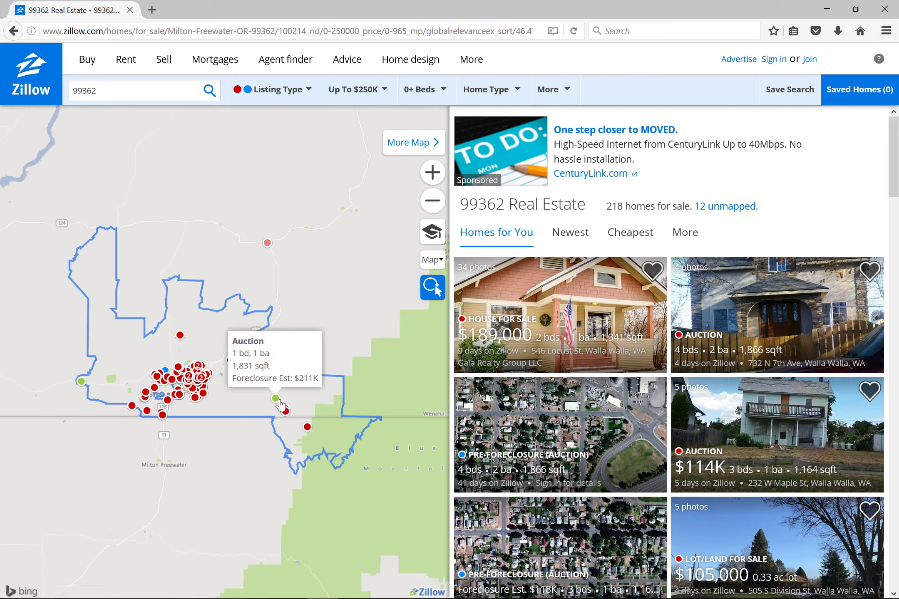
pyautogui.moveTo(181, 337)
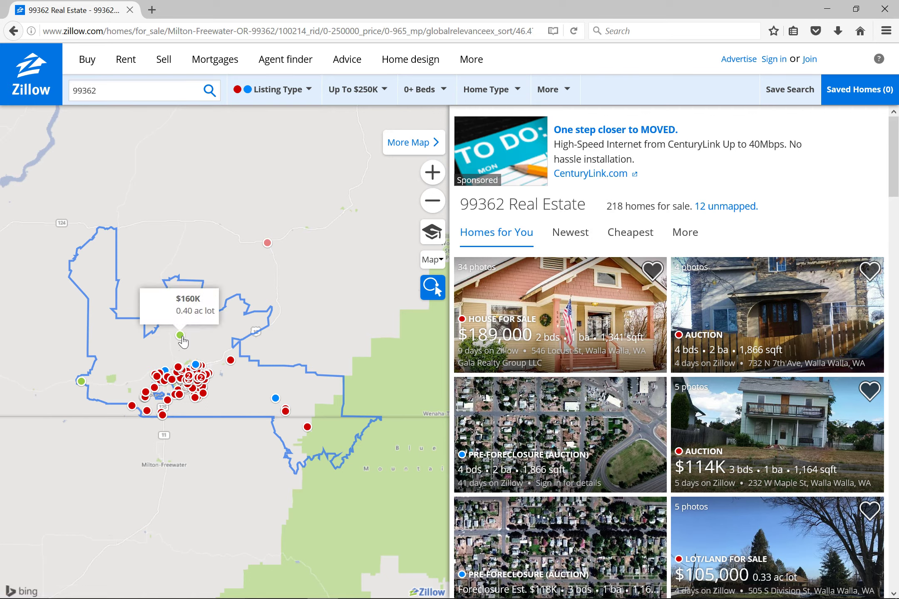
pyautogui.moveTo(199, 380)
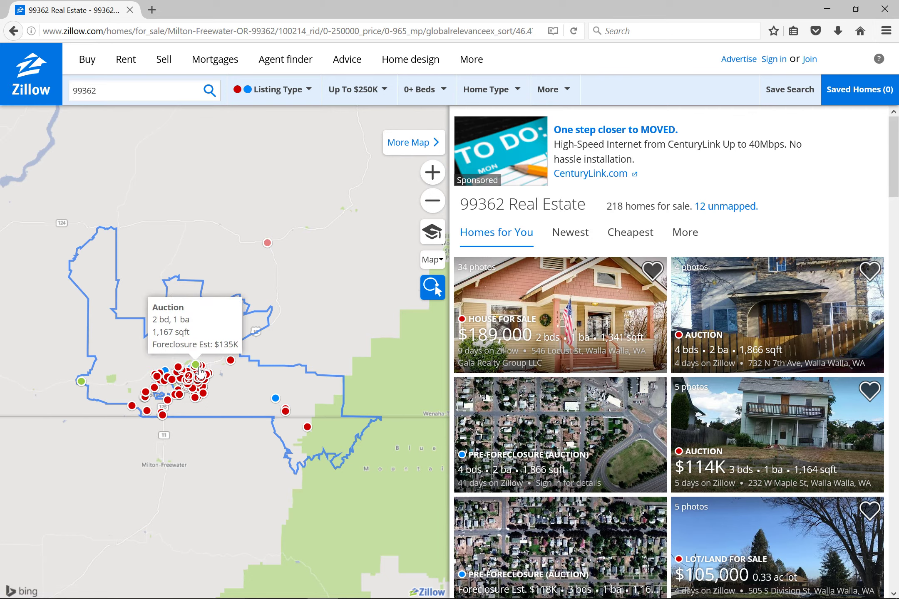
pyautogui.scroll(1, 199, 382)
pyautogui.scroll(3, 199, 381)
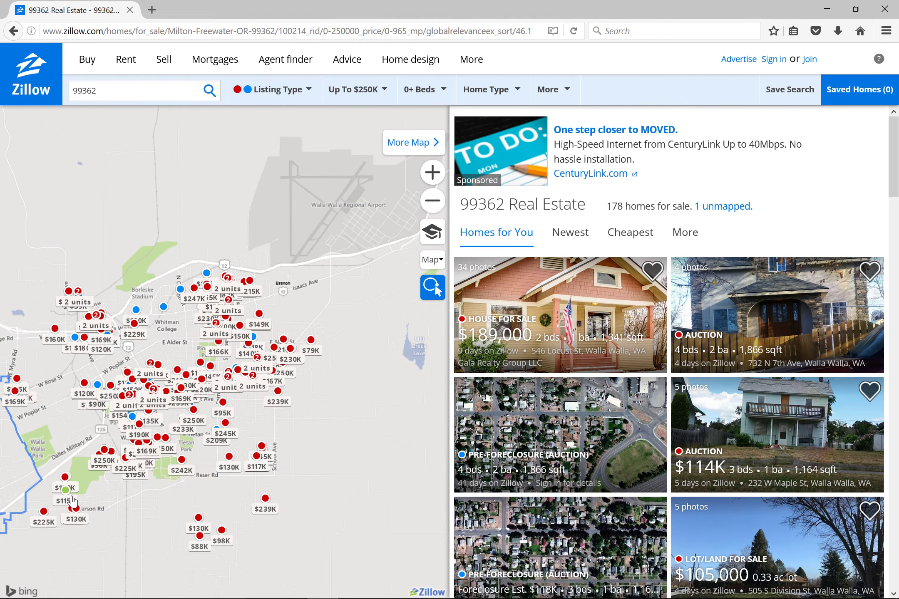
pyautogui.click(49, 517)
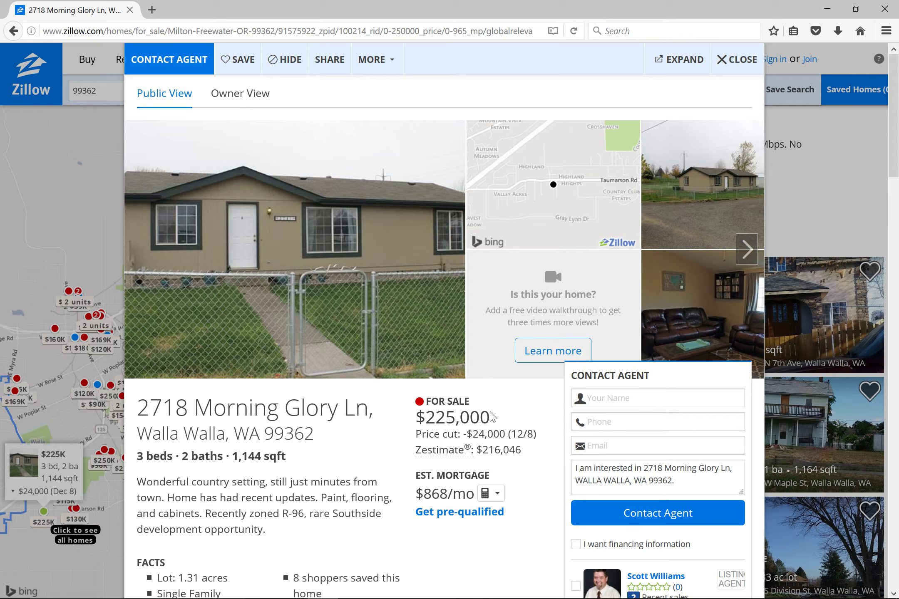
pyautogui.moveTo(491, 416); pyautogui.dragTo(428, 431)
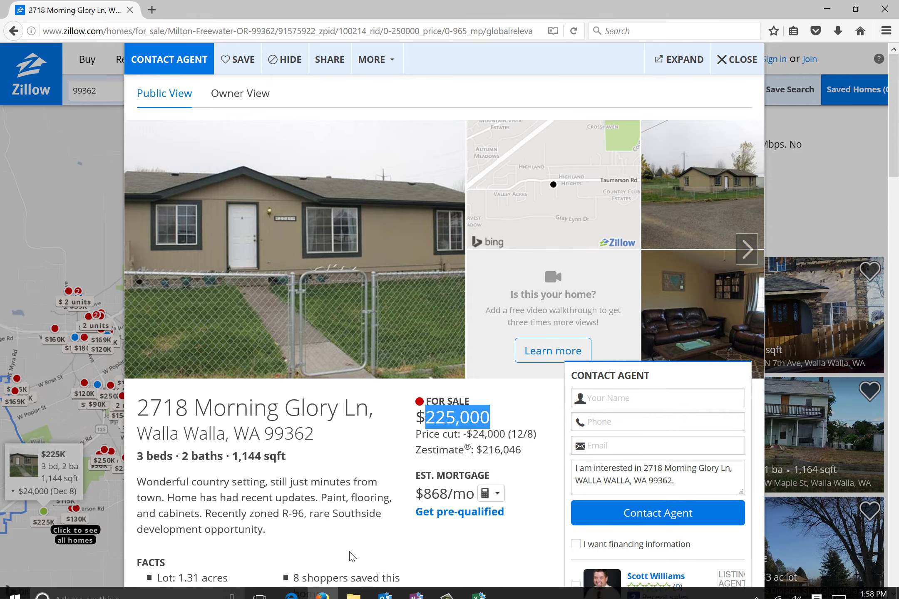
pyautogui.click(479, 594)
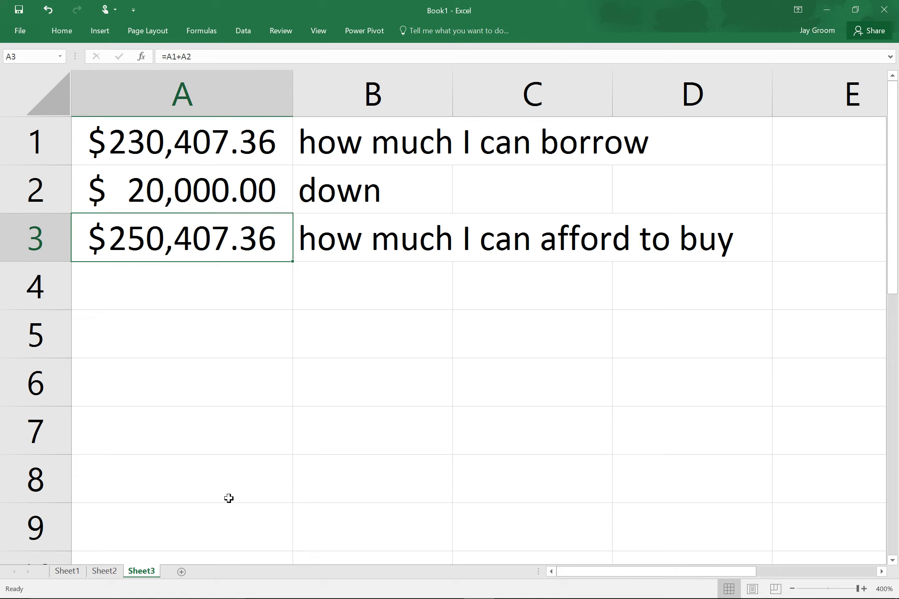
pyautogui.moveTo(370, 595)
pyautogui.click(475, 587)
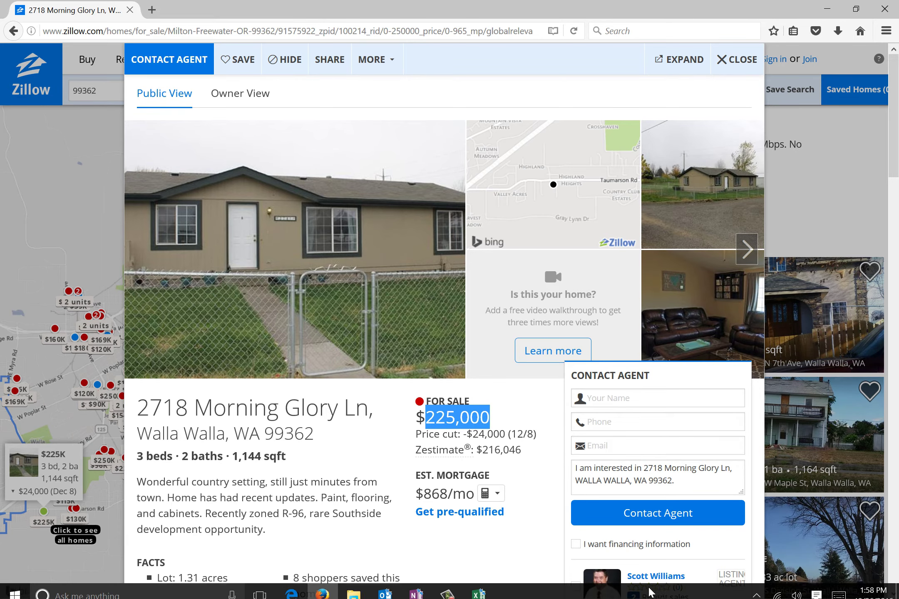
pyautogui.click(479, 587)
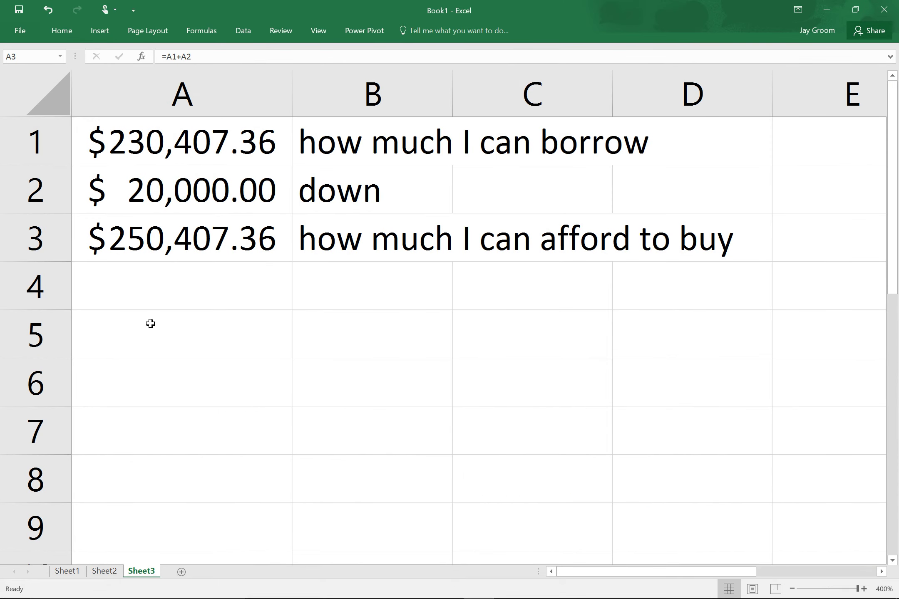
# On a new sheet, note 'sale price 225000' in E5 and 'down 20000' in E6.
pyautogui.click(182, 571)
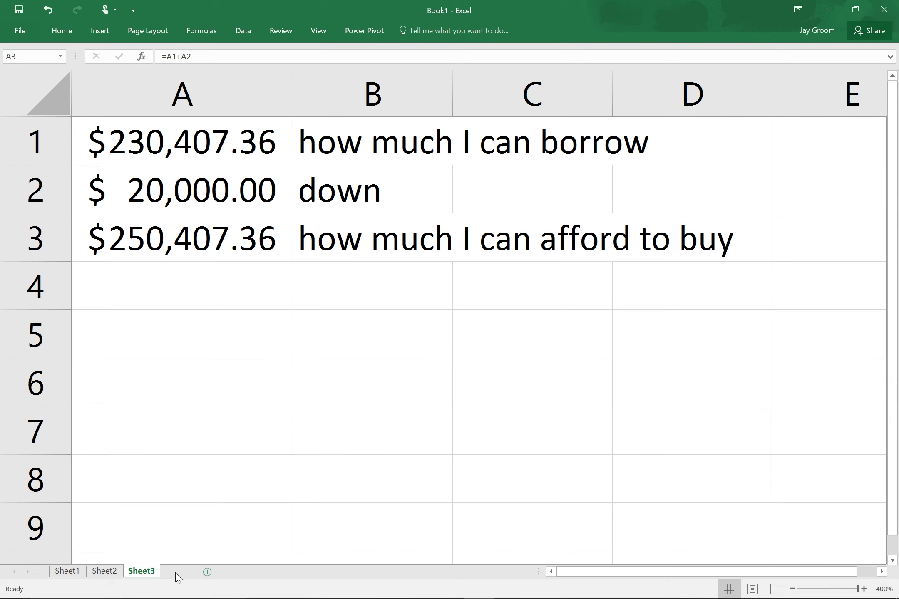
pyautogui.scroll(10, 241, 139)
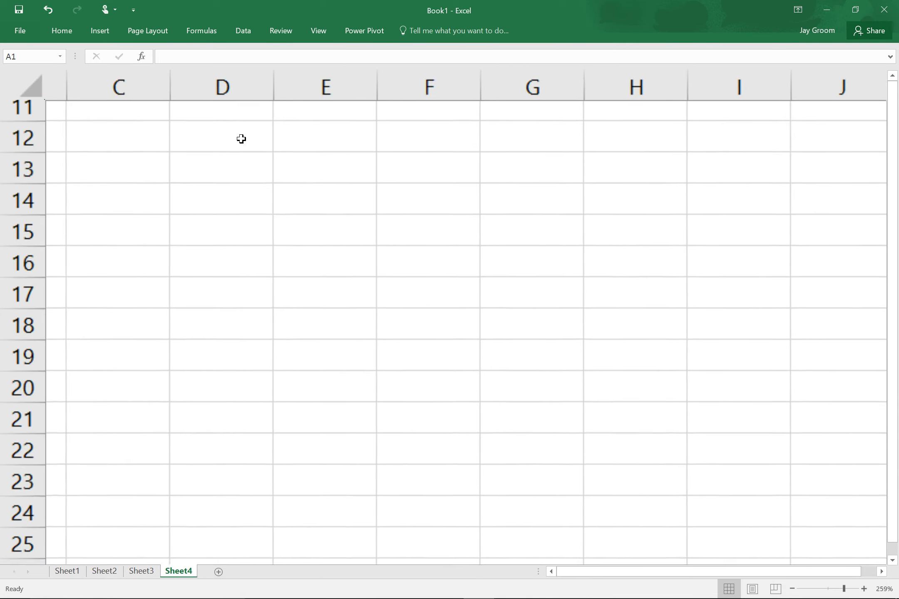
pyautogui.moveTo(527, 178); pyautogui.dragTo(513, 491)
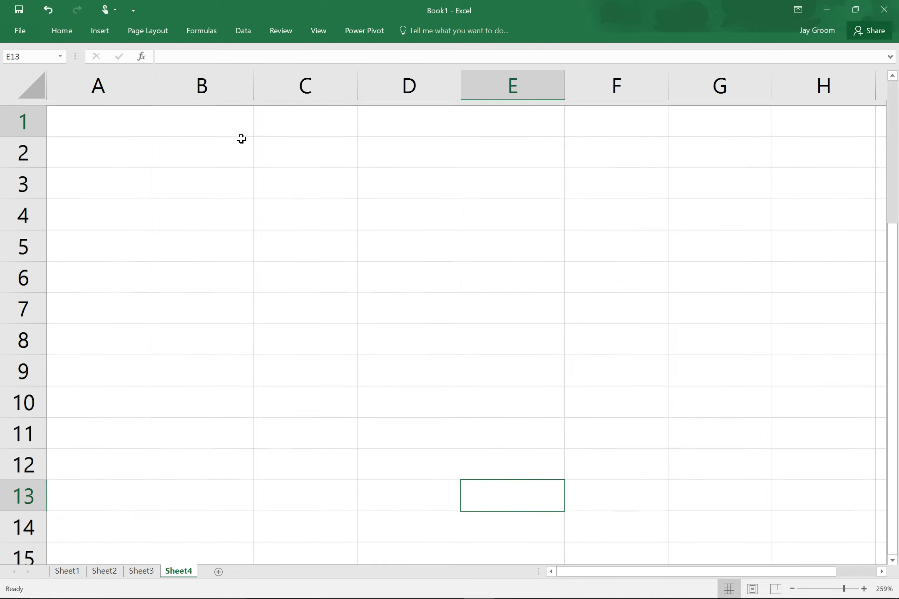
pyautogui.click(513, 241)
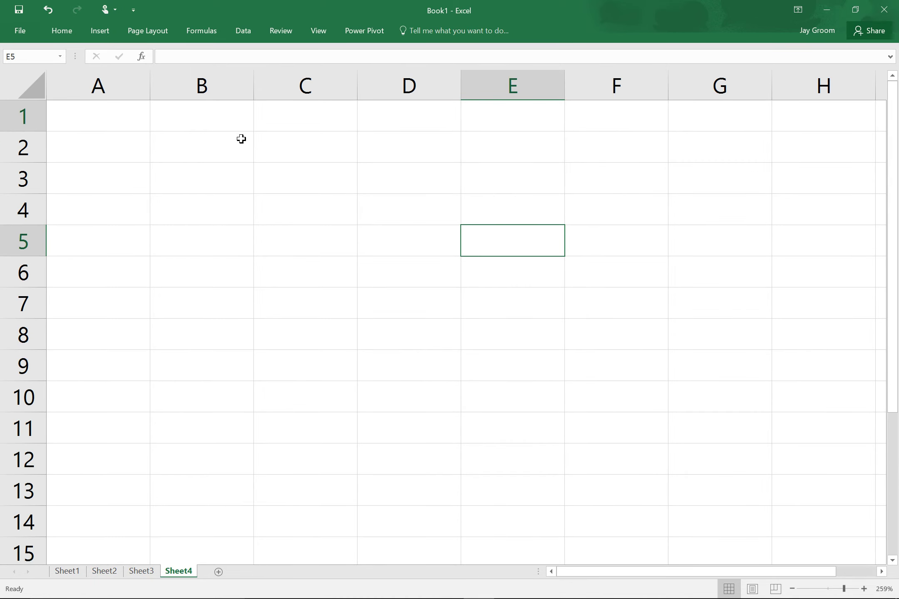
pyautogui.write('sale pr')
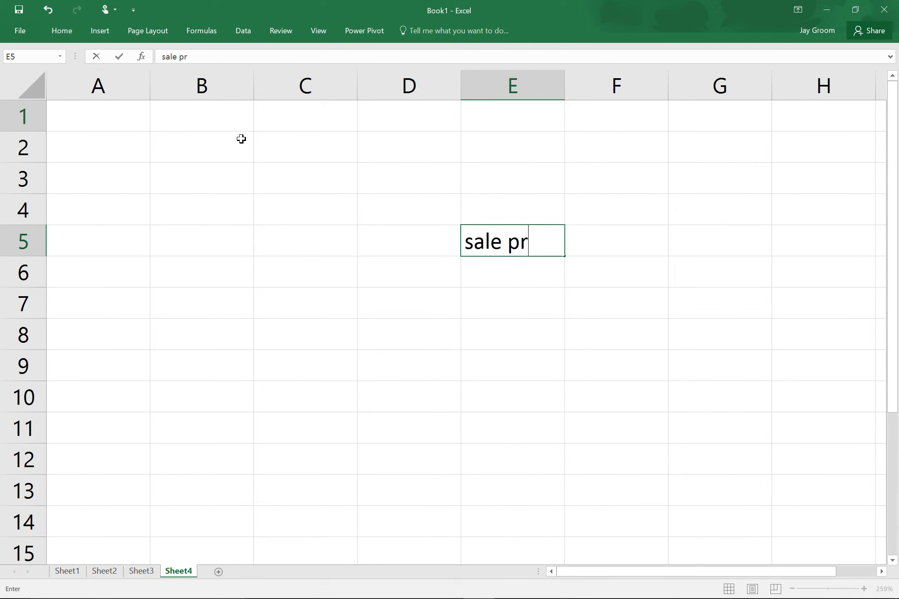
pyautogui.write('ice 225')
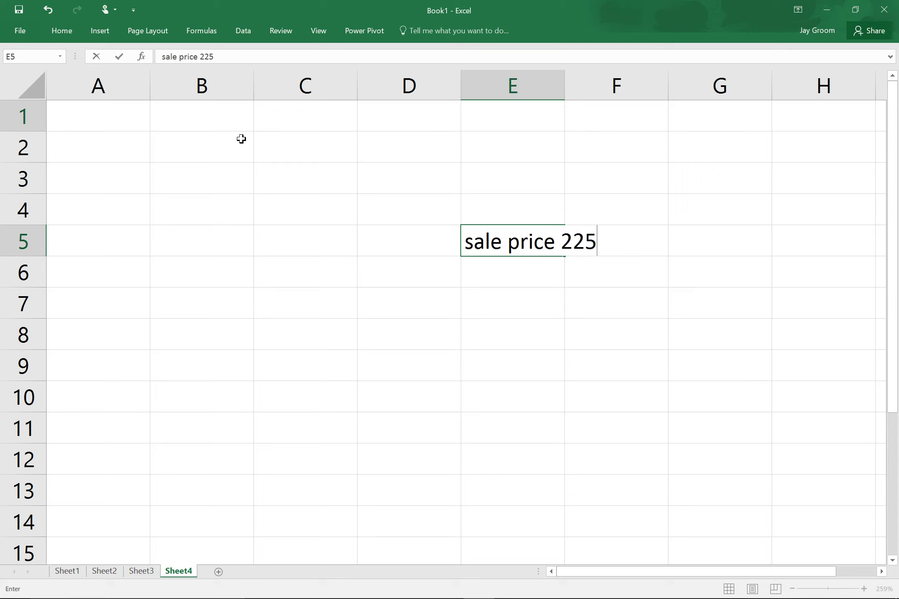
pyautogui.write('000')
pyautogui.press('Return')
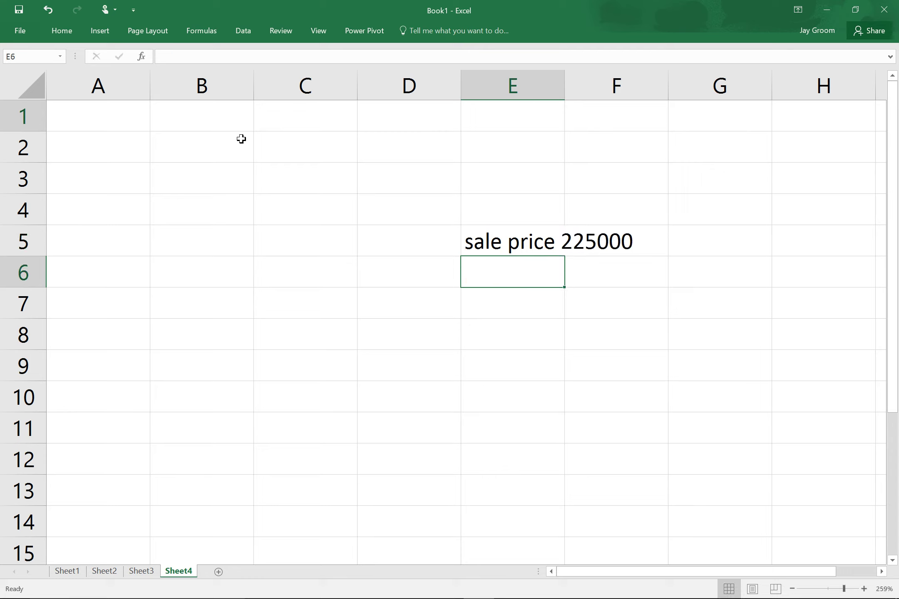
pyautogui.write('down ')
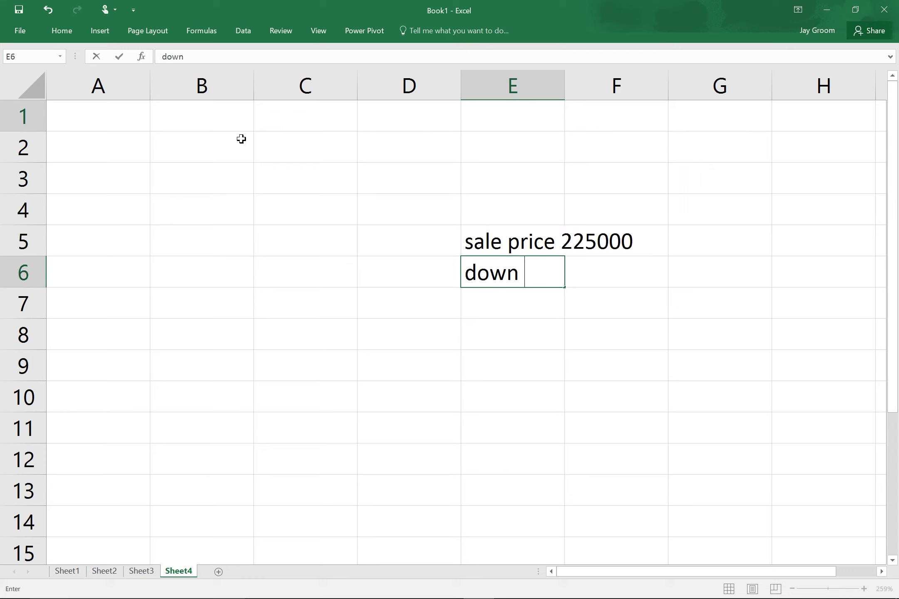
pyautogui.write('20000')
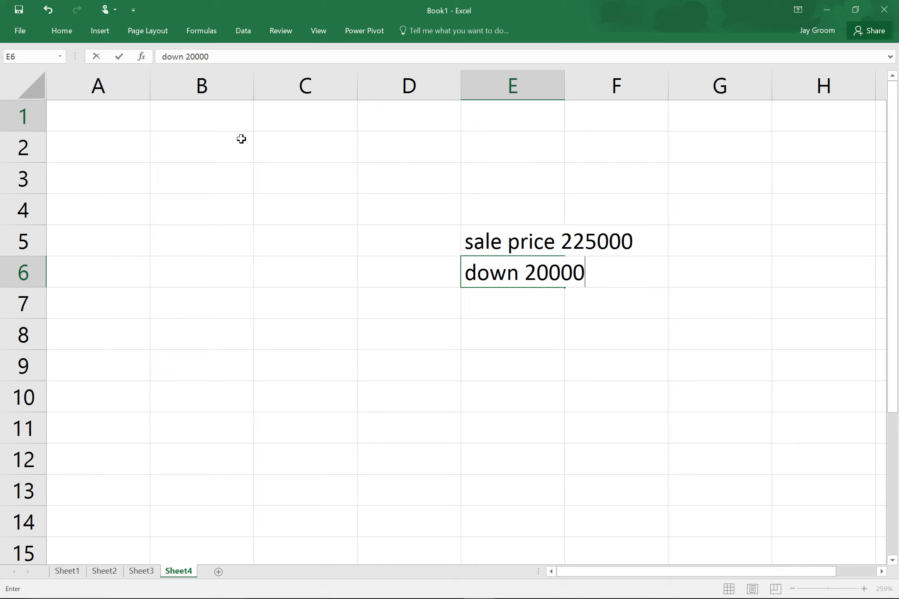
pyautogui.press('Return')
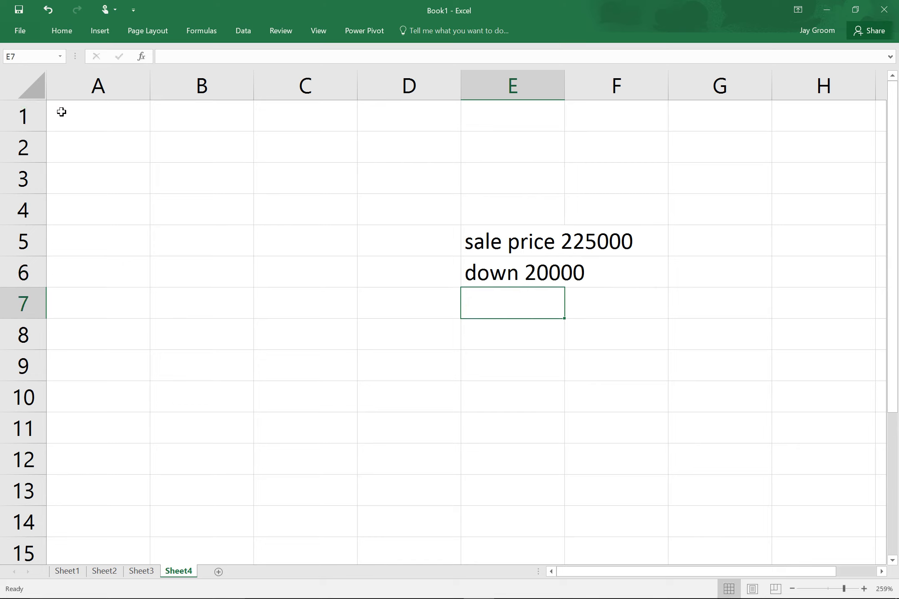
# Enter the 205000 loan amount in A1 and format column A as Accounting.
pyautogui.click(89, 127)
pyautogui.write('2056')
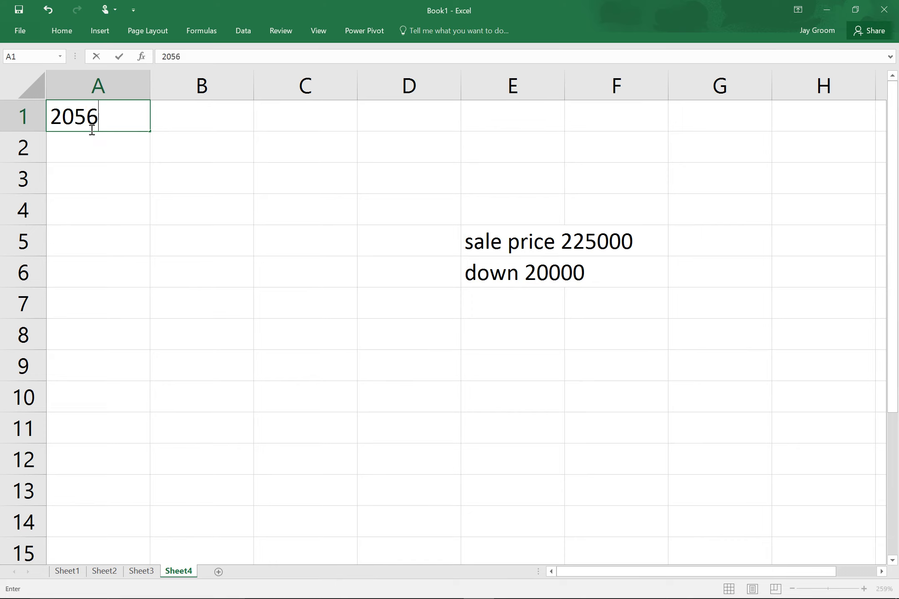
pyautogui.write('000')
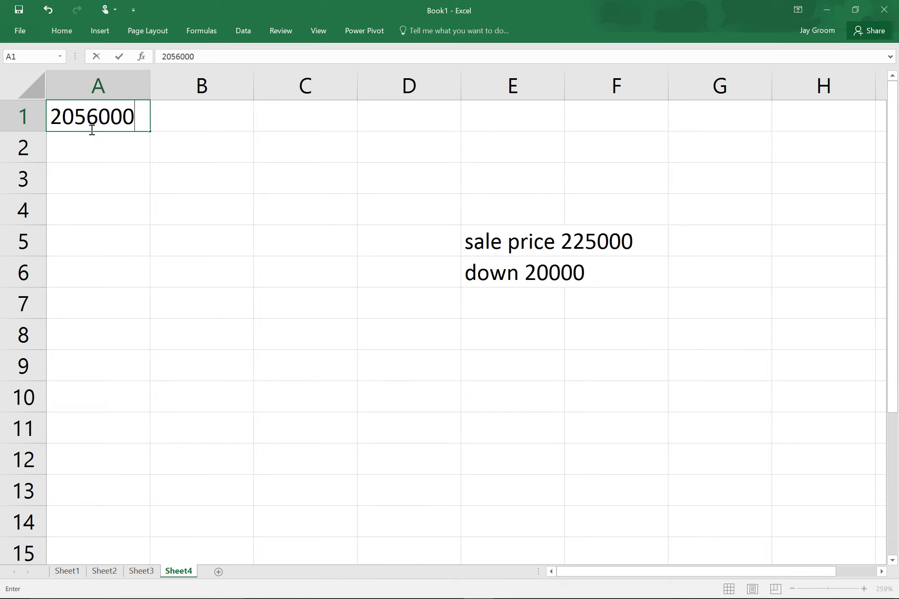
pyautogui.press('BackSpace')
pyautogui.press('BackSpace')
pyautogui.press('BackSpace')
pyautogui.press('BackSpace')
pyautogui.write('000')
pyautogui.press('Return')
pyautogui.click(137, 92)
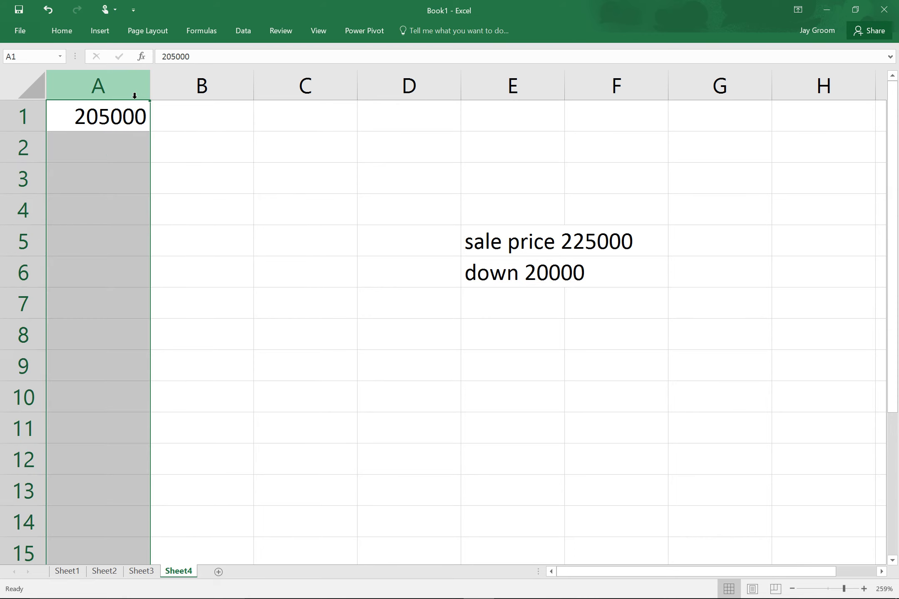
pyautogui.click(61, 35)
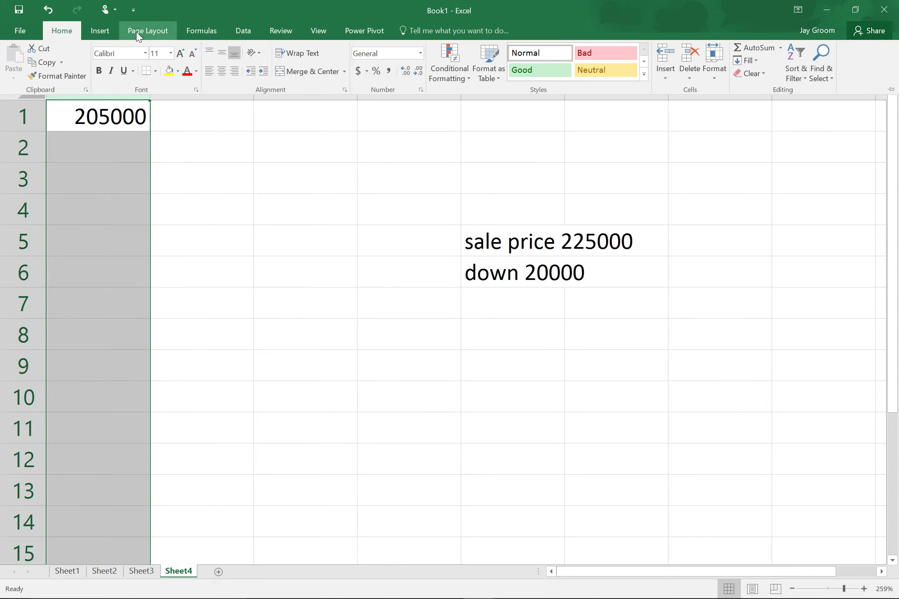
pyautogui.click(358, 71)
pyautogui.click(415, 124)
# Enter the 0.04 interest rate in D1.
pyautogui.click(425, 122)
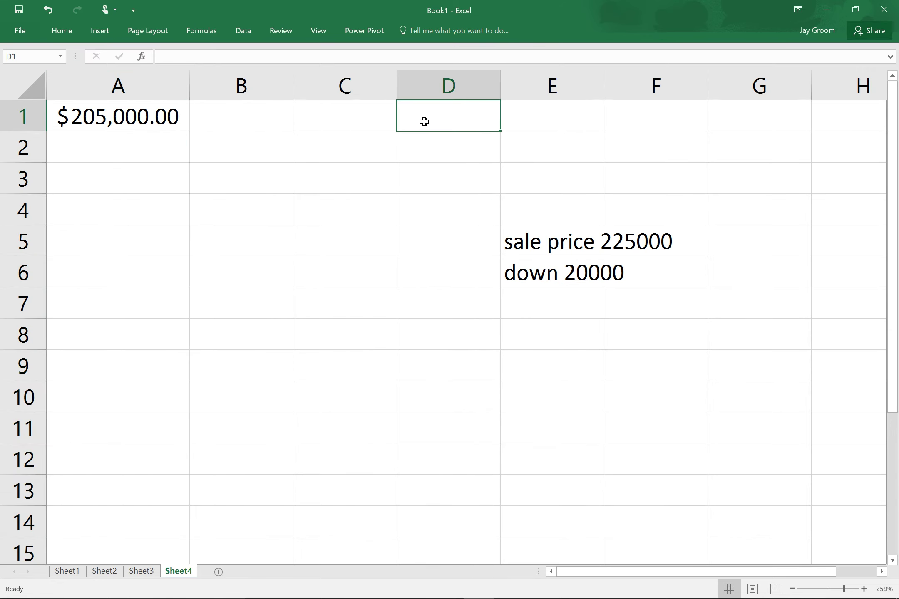
pyautogui.press('super+Tab')
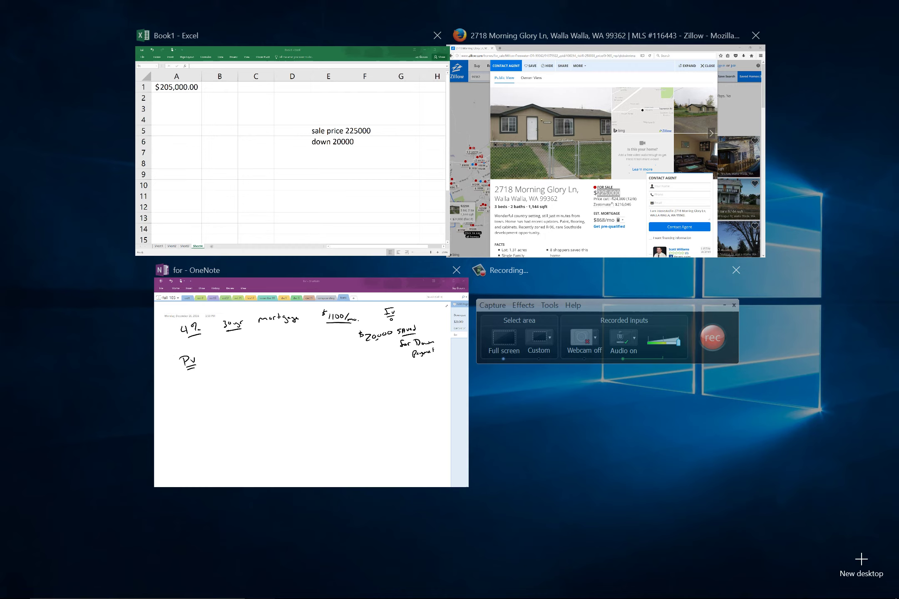
pyautogui.click(406, 133)
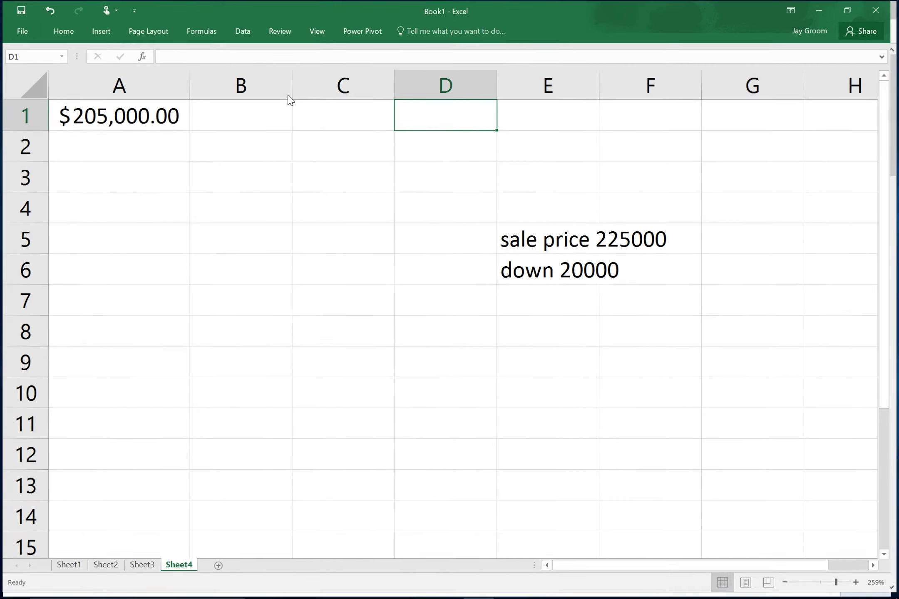
pyautogui.write('.04')
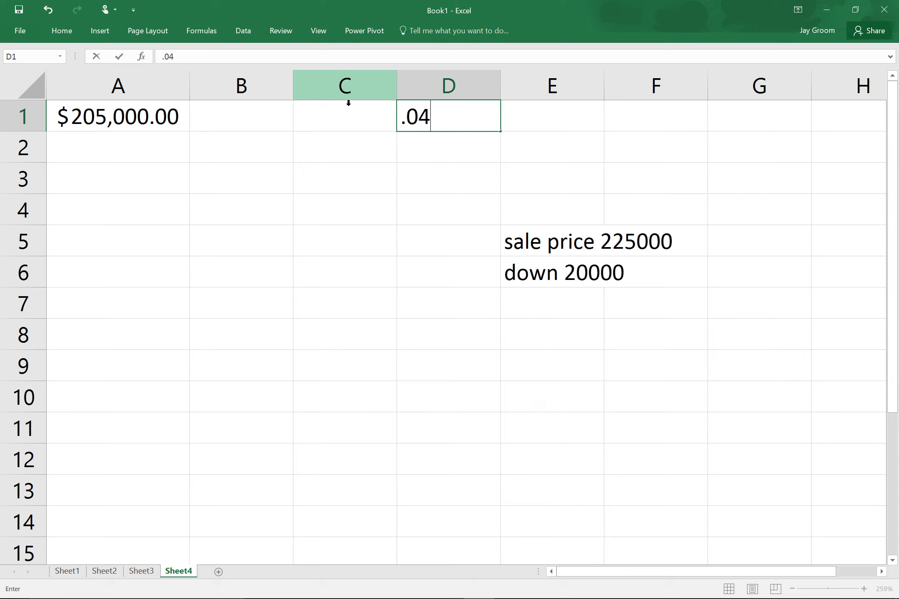
pyautogui.press('Return')
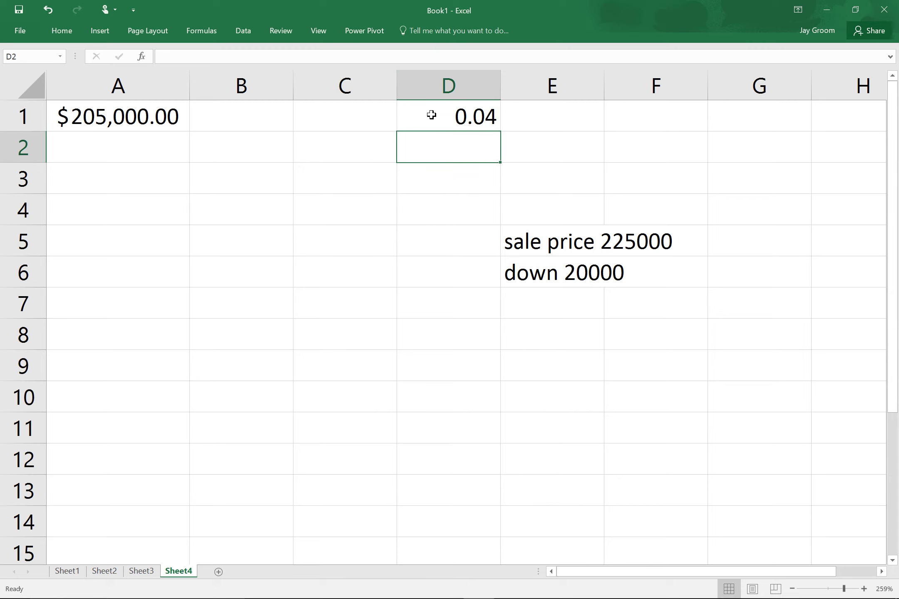
# Name cell D1 'interset3' using the Name Box.
pyautogui.click(429, 115)
pyautogui.click(42, 61)
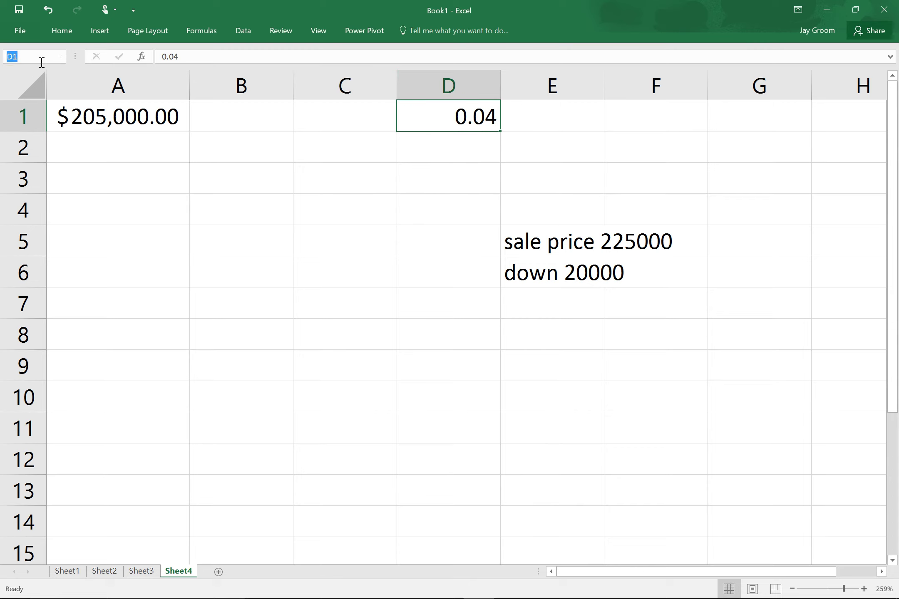
pyautogui.write('interset3')
pyautogui.press('Return')
# Enter =pmt(interset3/12,360,-A1) in E1 for a $978.70 payment, then switch to OneNote.
pyautogui.click(563, 123)
pyautogui.write('=')
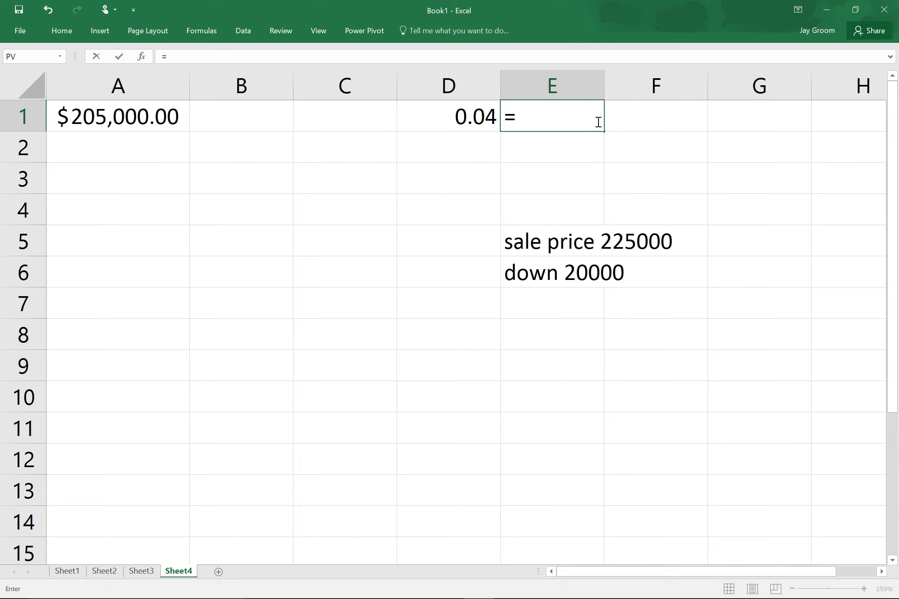
pyautogui.write('pmt(')
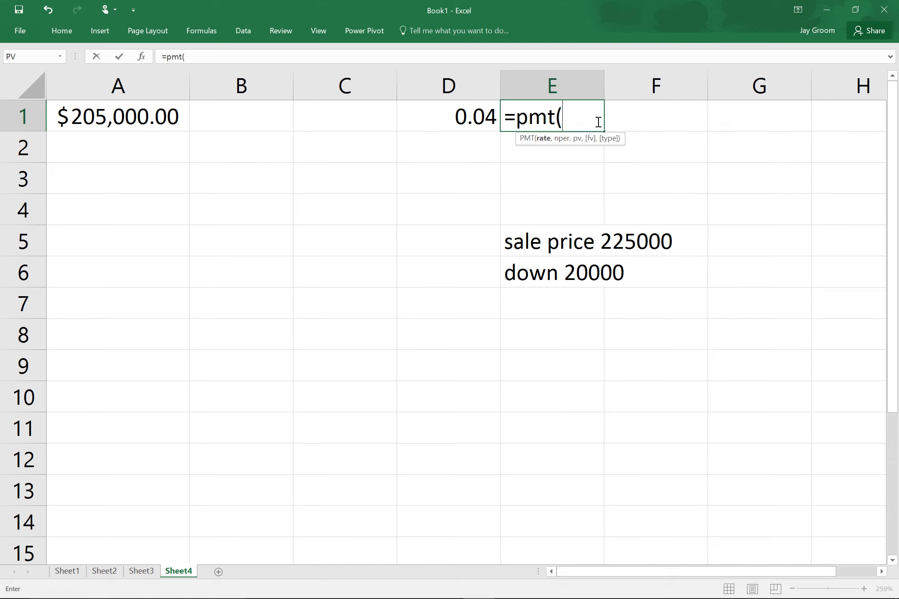
pyautogui.click(477, 129)
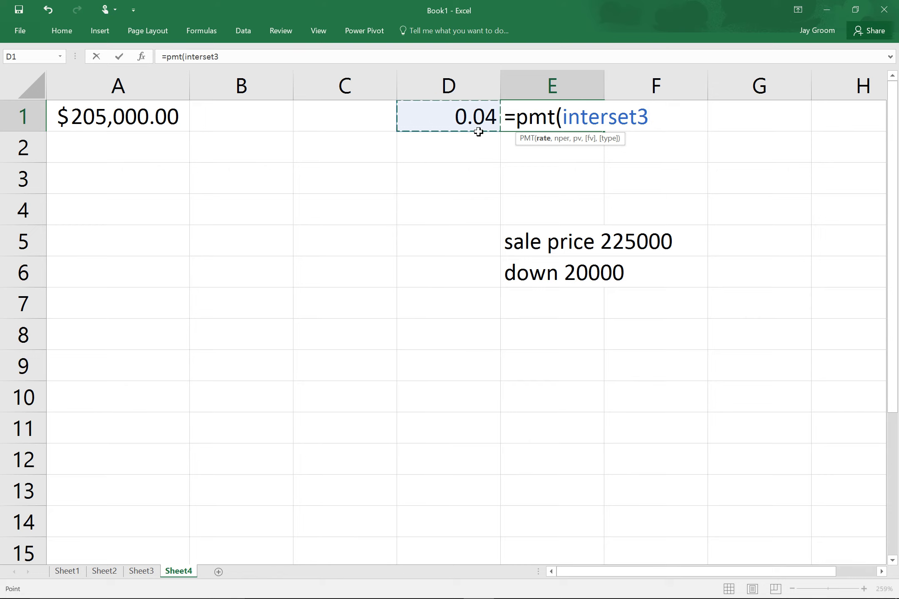
pyautogui.write('/12,')
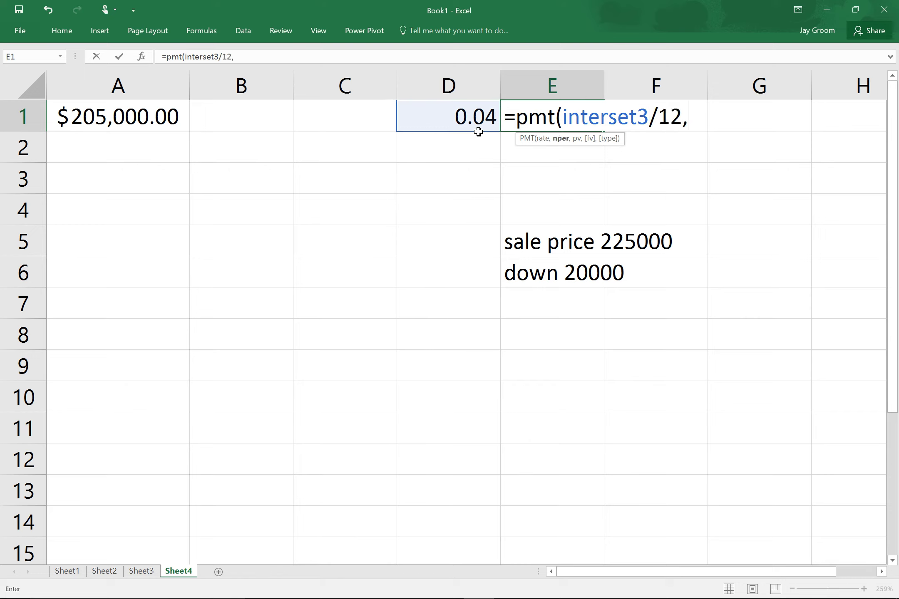
pyautogui.write('360,-')
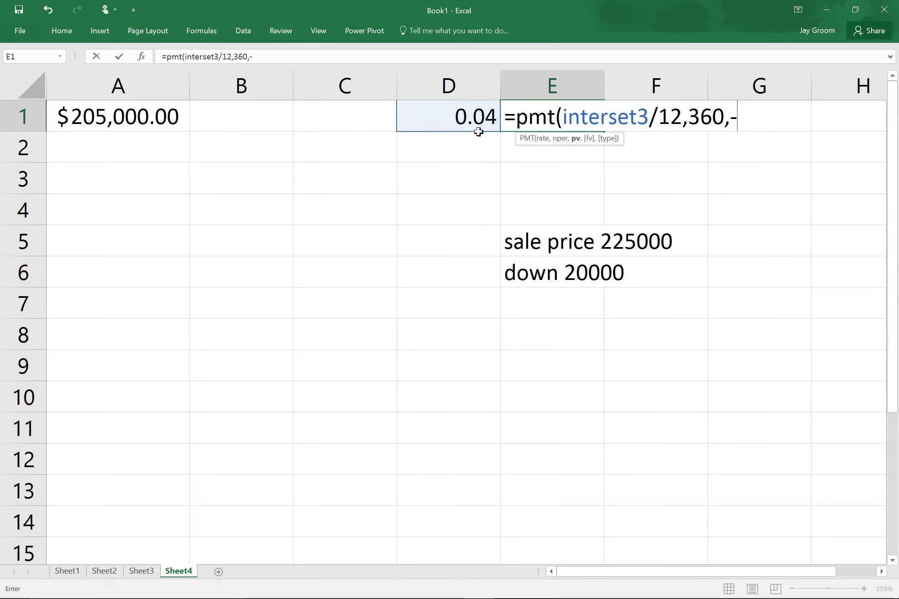
pyautogui.click(118, 115)
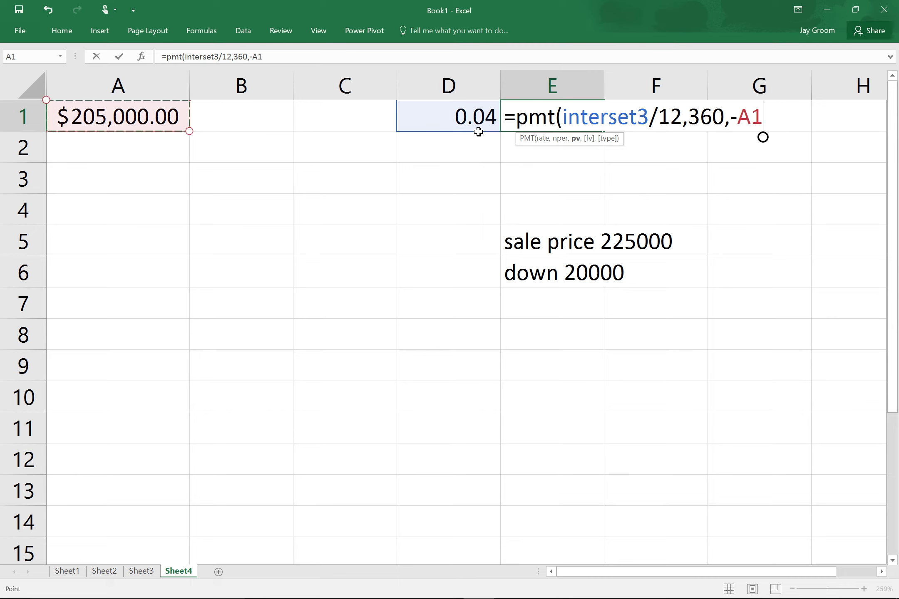
pyautogui.press('Return')
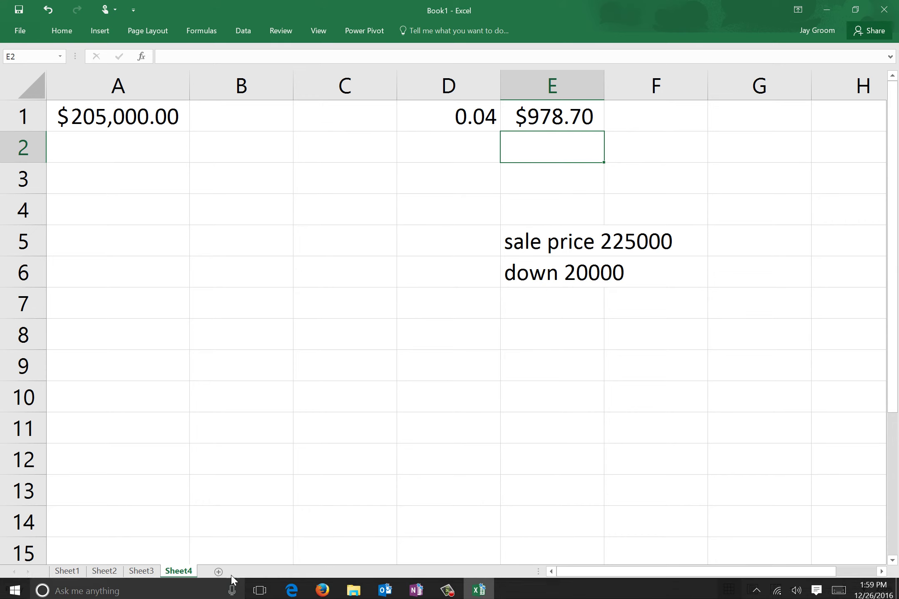
pyautogui.click(417, 586)
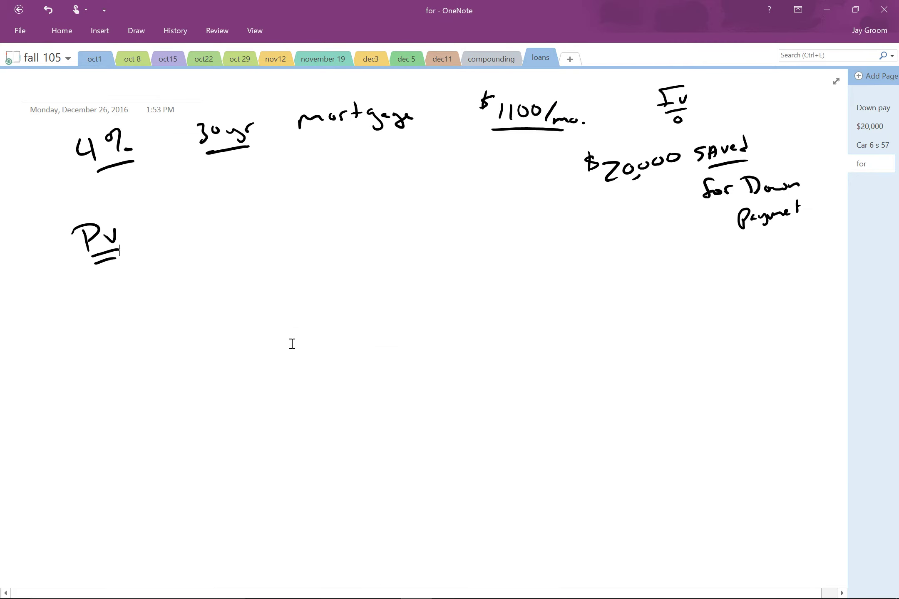
# Return to Excel's Sheet3 borrowing figures, then show all open windows in Task View.
pyautogui.click(479, 587)
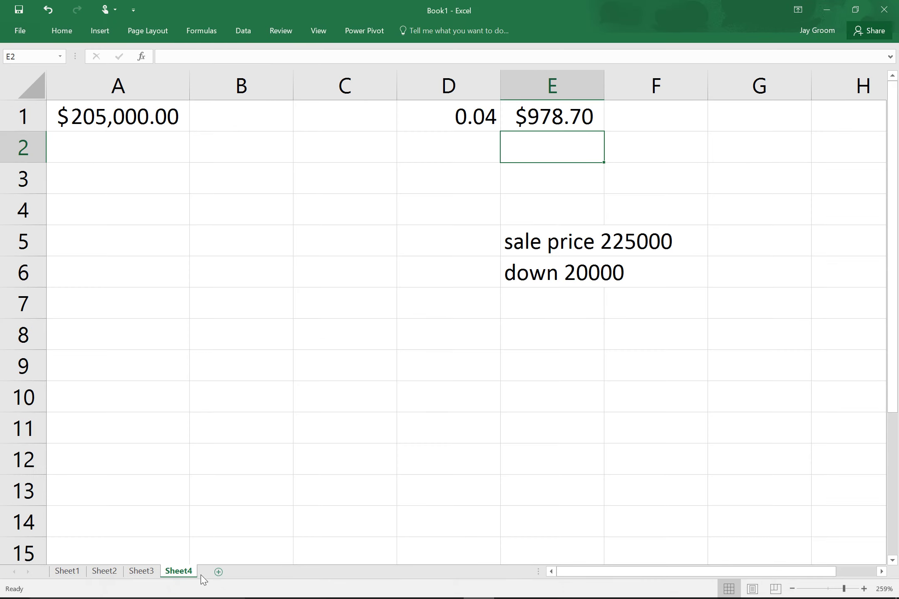
pyautogui.click(153, 574)
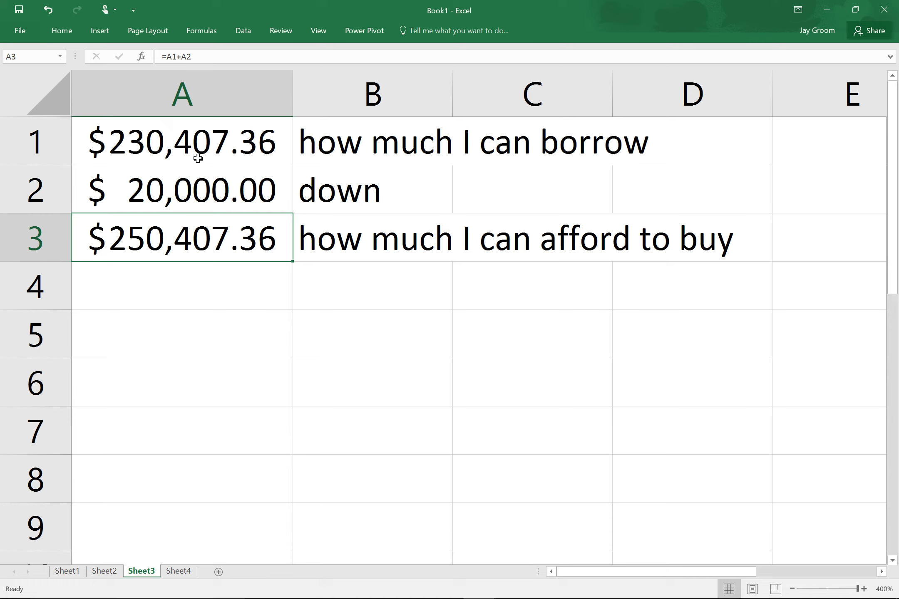
pyautogui.press('super+Tab')
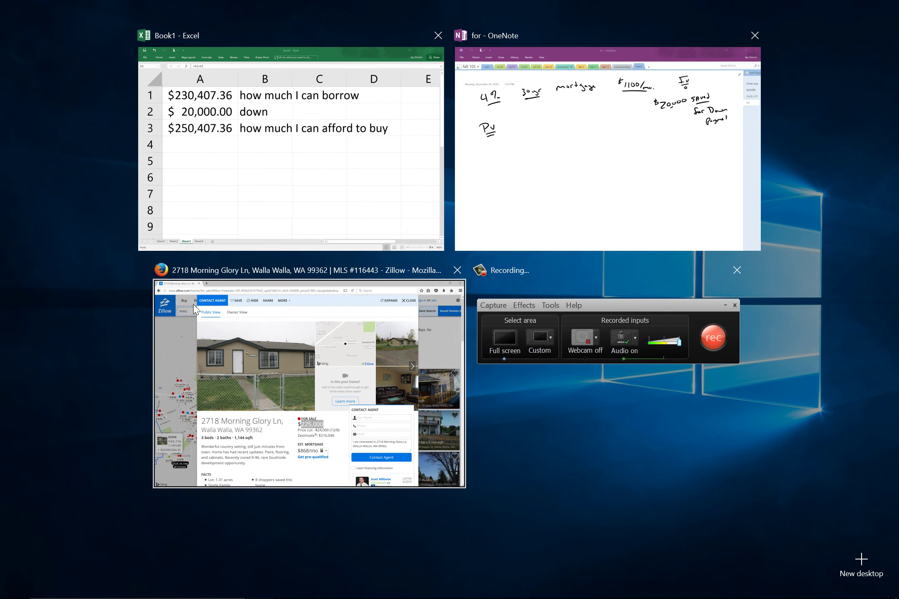
# Expand the Zillow listing's Price / Tax History and follow its county website link.
pyautogui.click(194, 308)
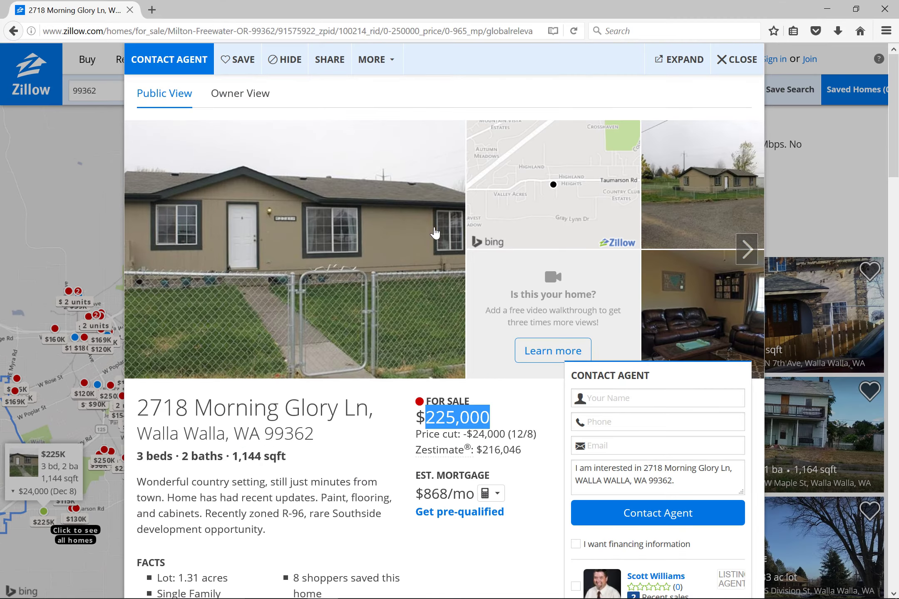
pyautogui.scroll(-10, 242, 416)
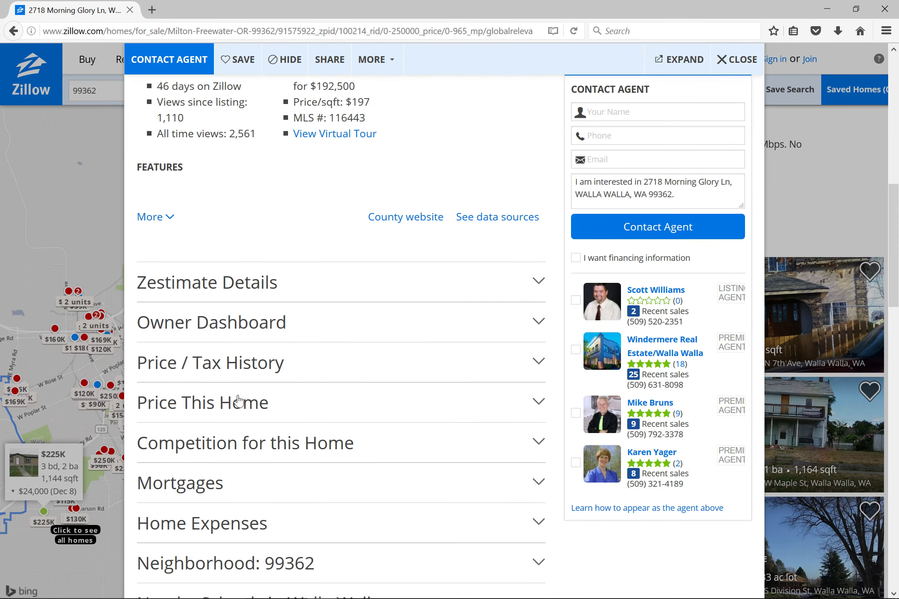
pyautogui.click(211, 372)
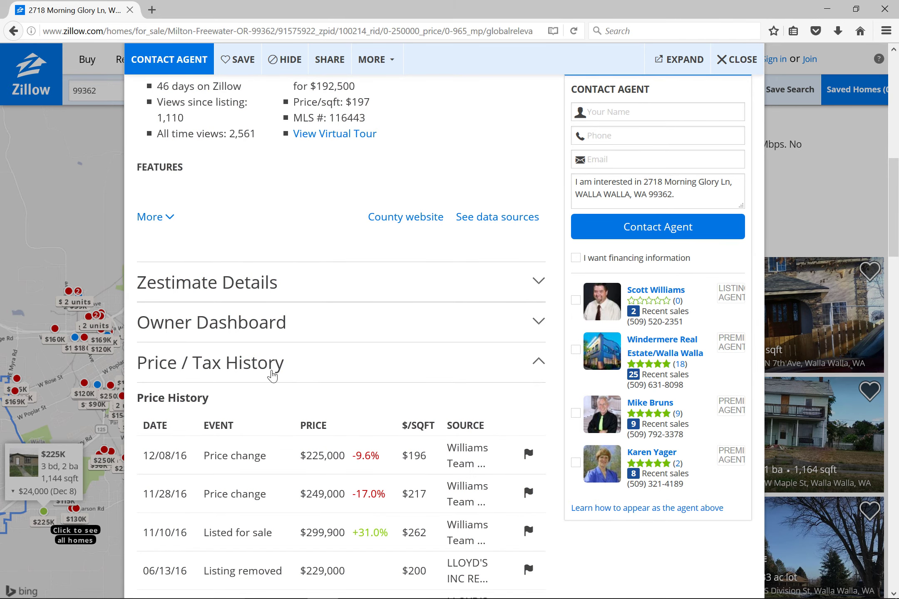
pyautogui.scroll(-5, 272, 377)
pyautogui.scroll(-4, 278, 402)
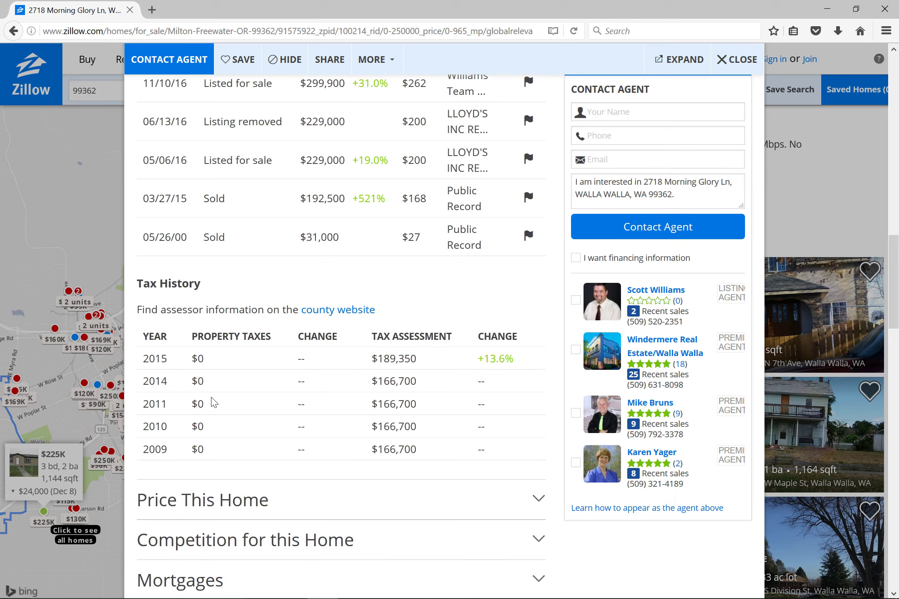
pyautogui.click(330, 311)
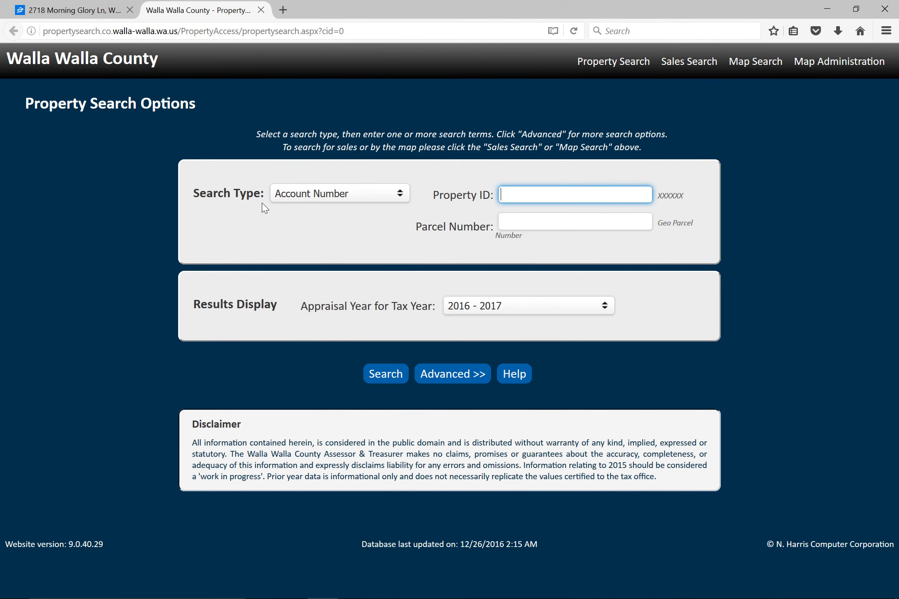
# In a new tab, Google 'washington county assessor' and open the Assessment & Taxation site.
pyautogui.click(283, 10)
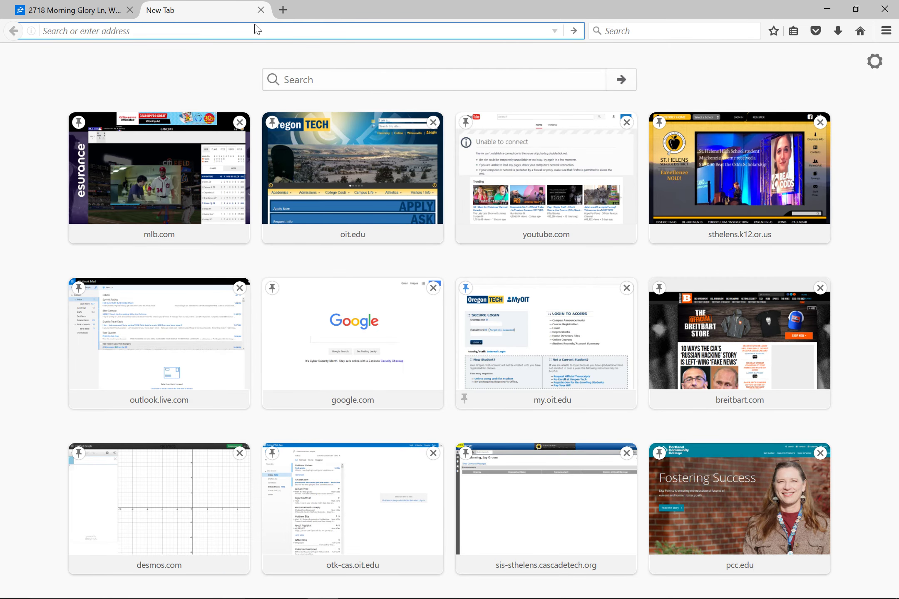
pyautogui.write('washington')
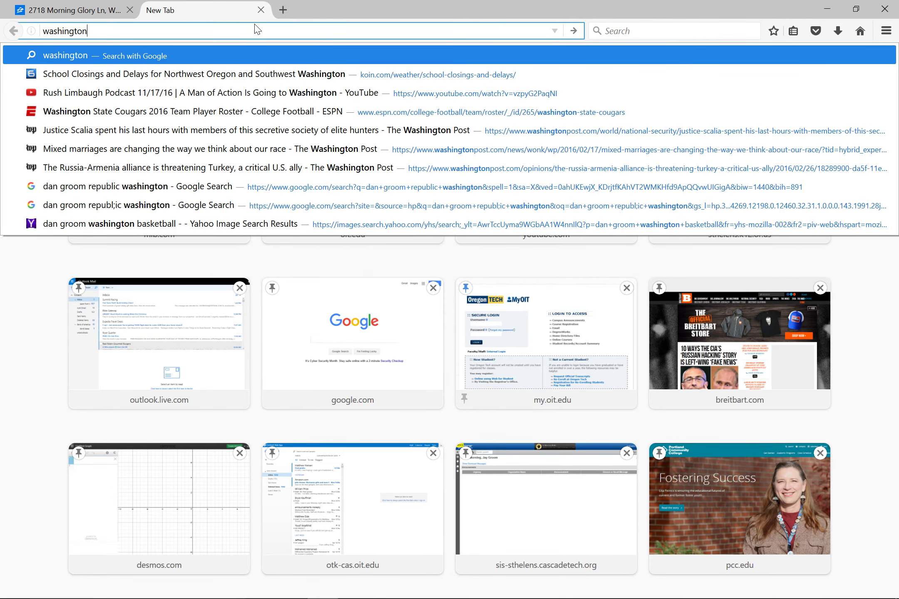
pyautogui.write(' county as')
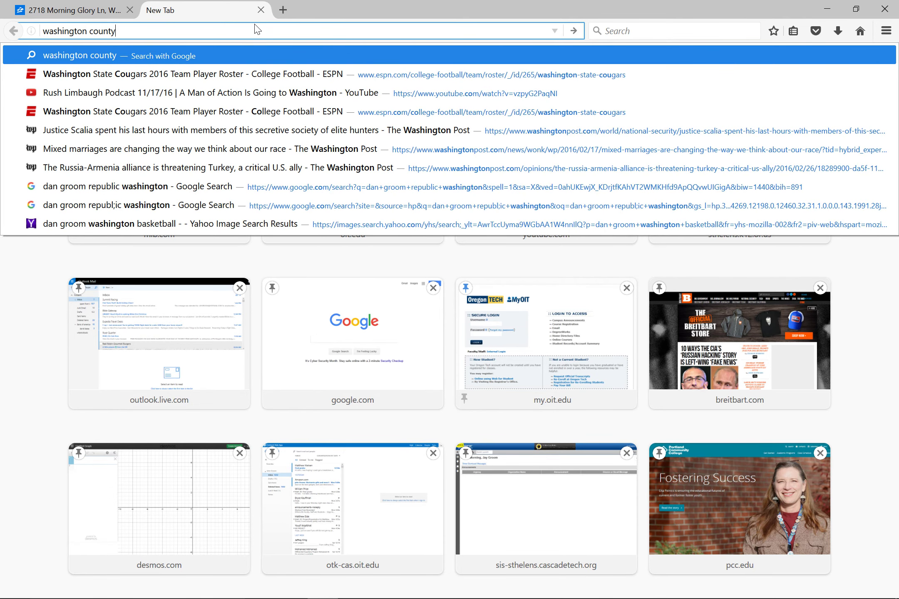
pyautogui.write('sessor')
pyautogui.press('Return')
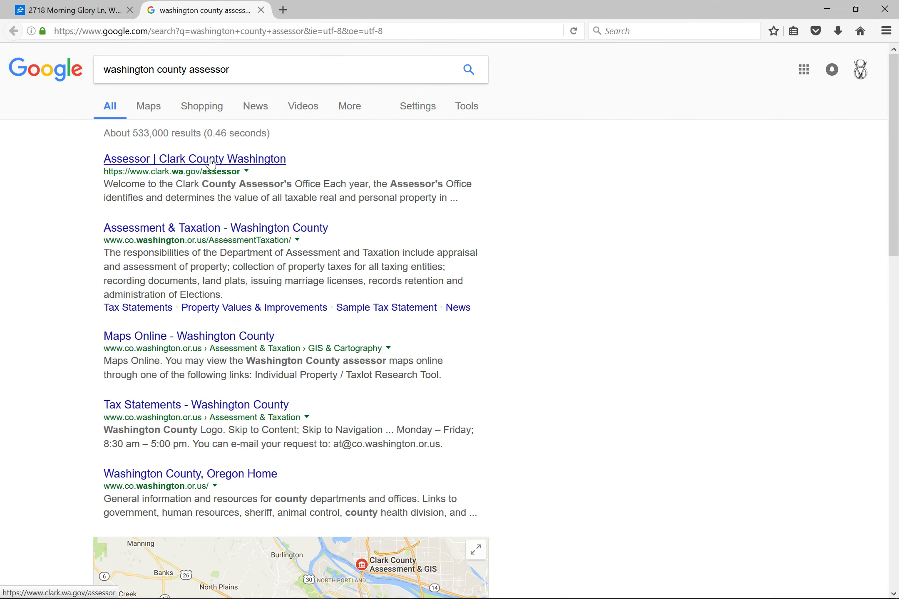
pyautogui.click(208, 229)
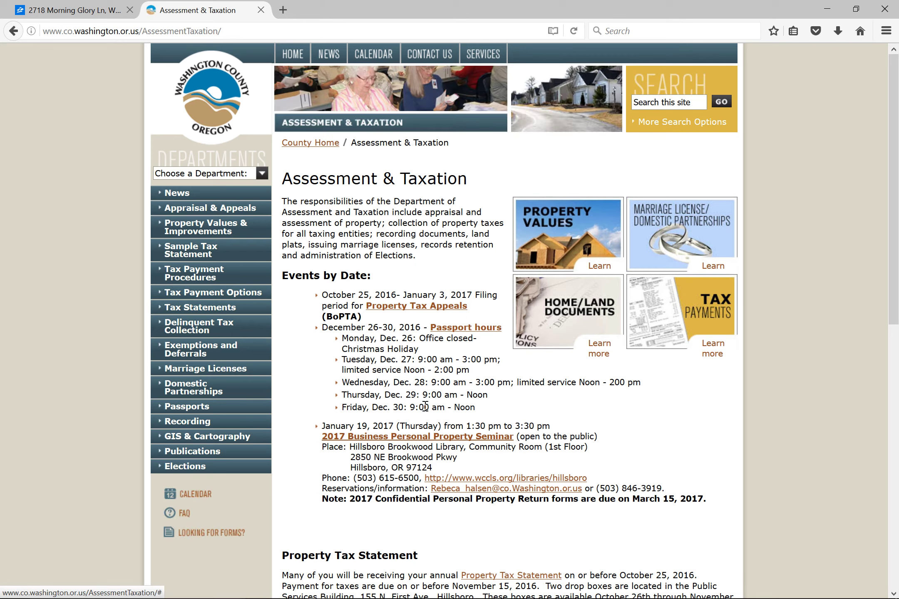
# Go to the site's Tax Statements lookup page and start another blank tab.
pyautogui.scroll(-3, 391, 389)
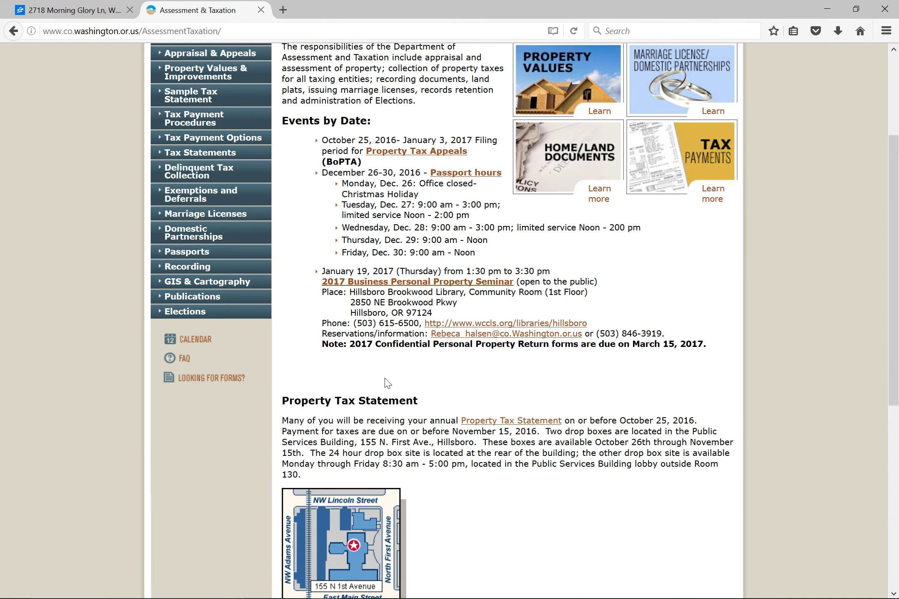
pyautogui.scroll(2, 387, 383)
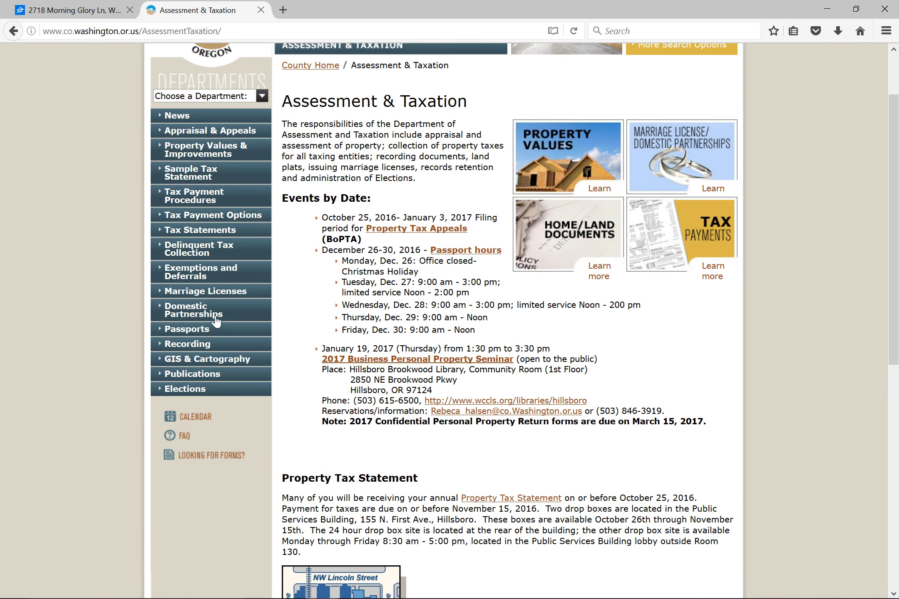
pyautogui.click(196, 232)
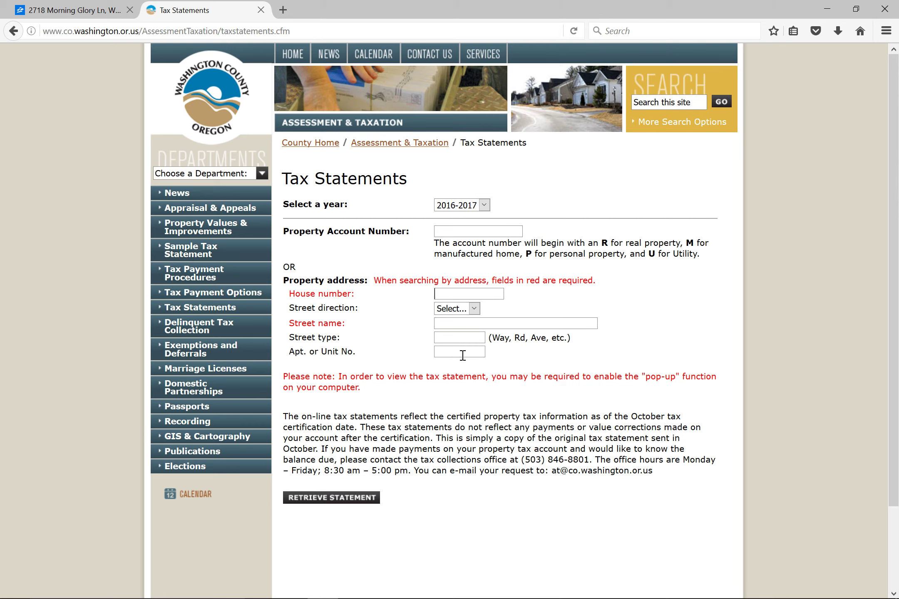
pyautogui.click(283, 10)
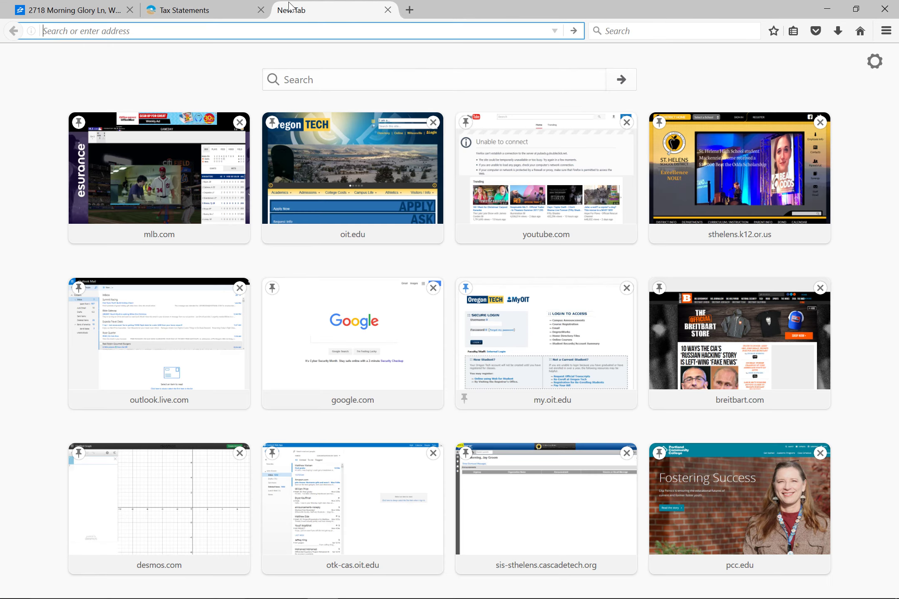
# Google 'columbia county oregon assesor', correcting the typos along the way.
pyautogui.write('columb')
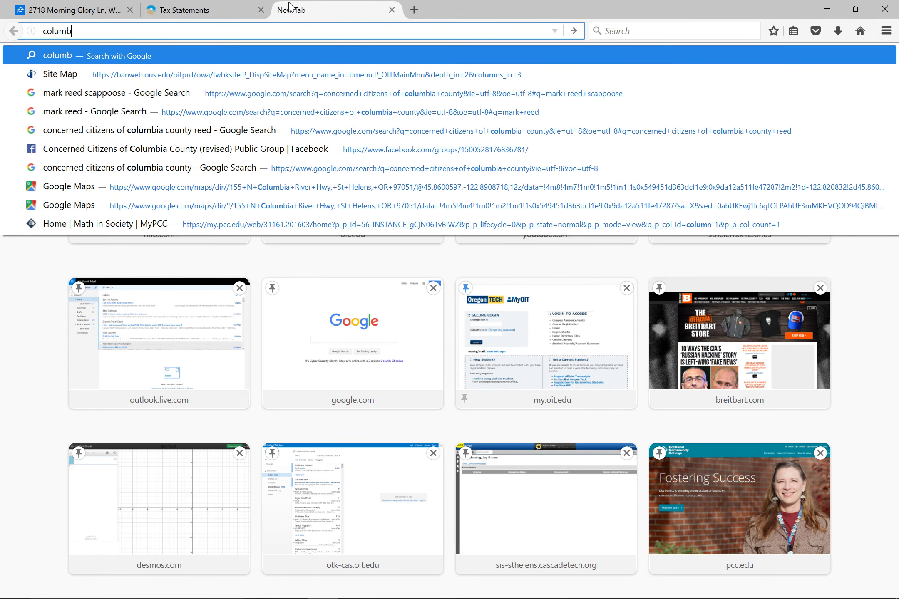
pyautogui.write('ioa count')
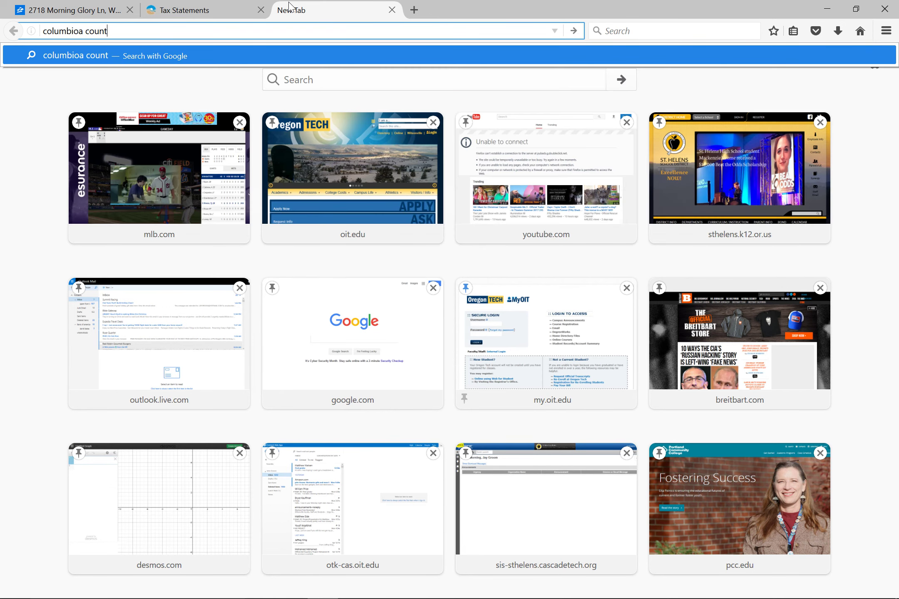
pyautogui.write('y]')
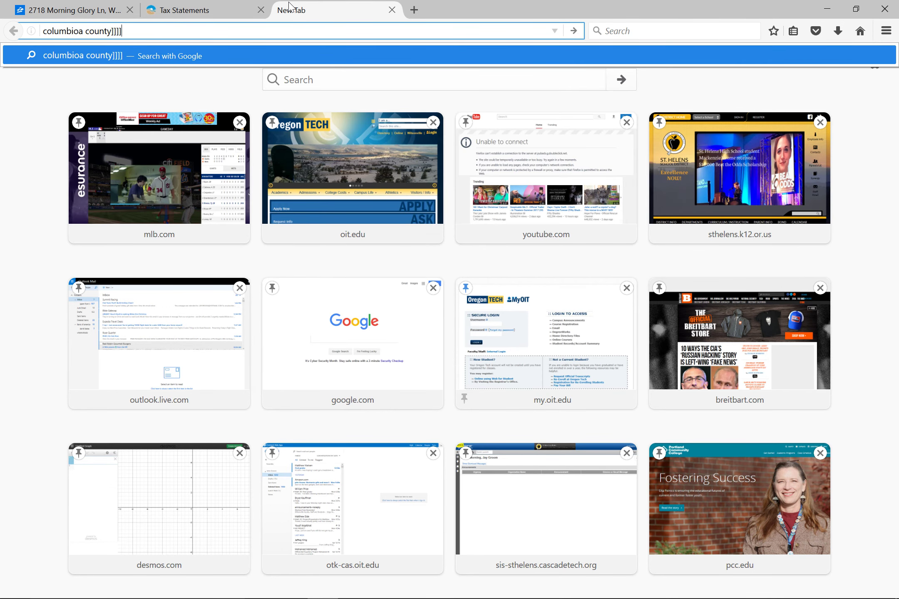
pyautogui.press('BackSpace')
pyautogui.press('BackSpace')
pyautogui.press('BackSpace')
pyautogui.press('BackSpace')
pyautogui.press('BackSpace')
pyautogui.press('BackSpace')
pyautogui.press('BackSpace')
pyautogui.press('BackSpace')
pyautogui.press('BackSpace')
pyautogui.press('BackSpace')
pyautogui.press('BackSpace')
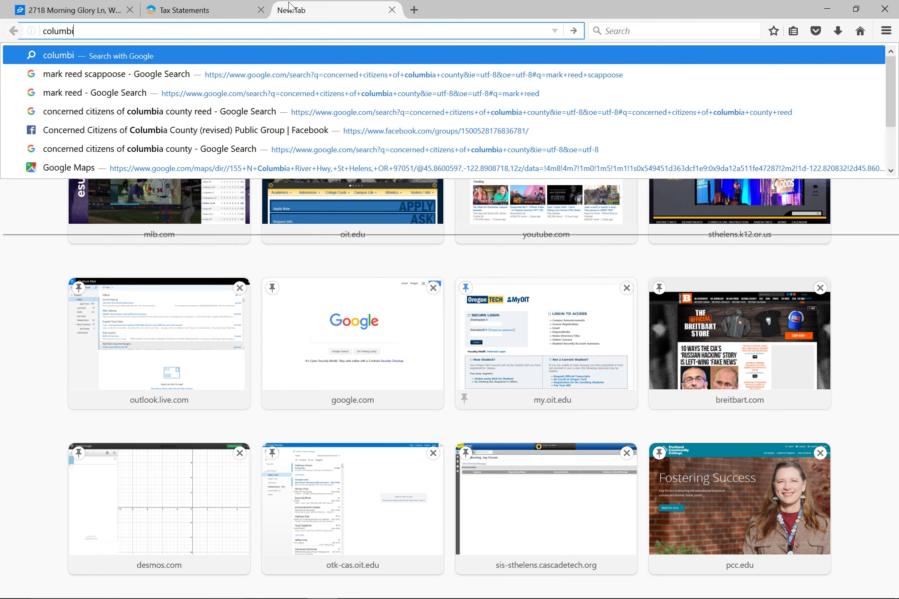
pyautogui.write('ia c')
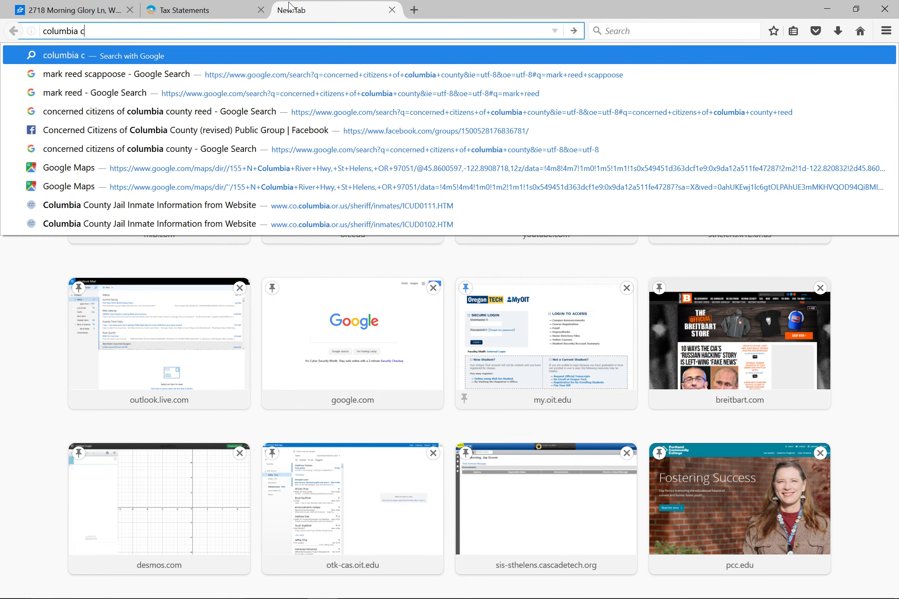
pyautogui.write('ounty oreog')
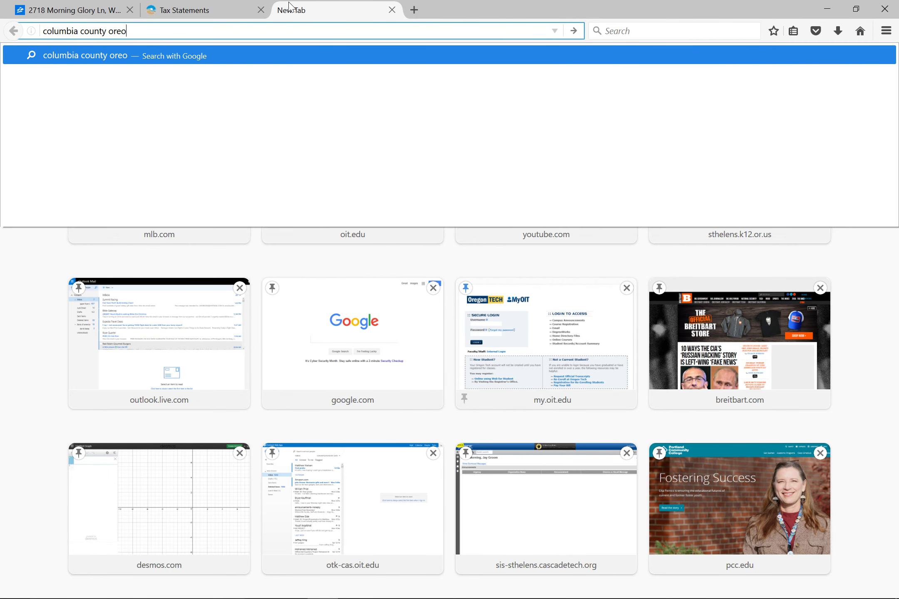
pyautogui.press('BackSpace')
pyautogui.press('BackSpace')
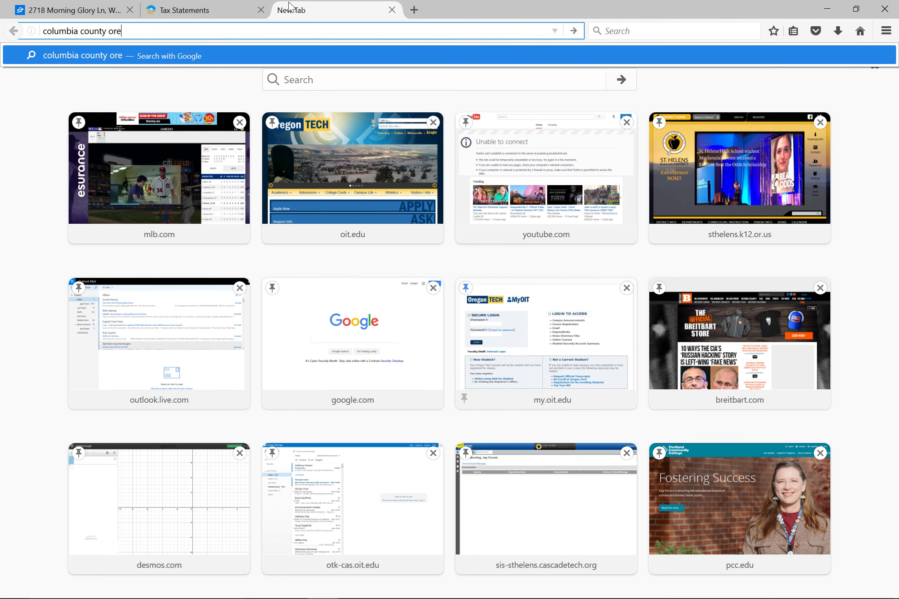
pyautogui.write('gon as')
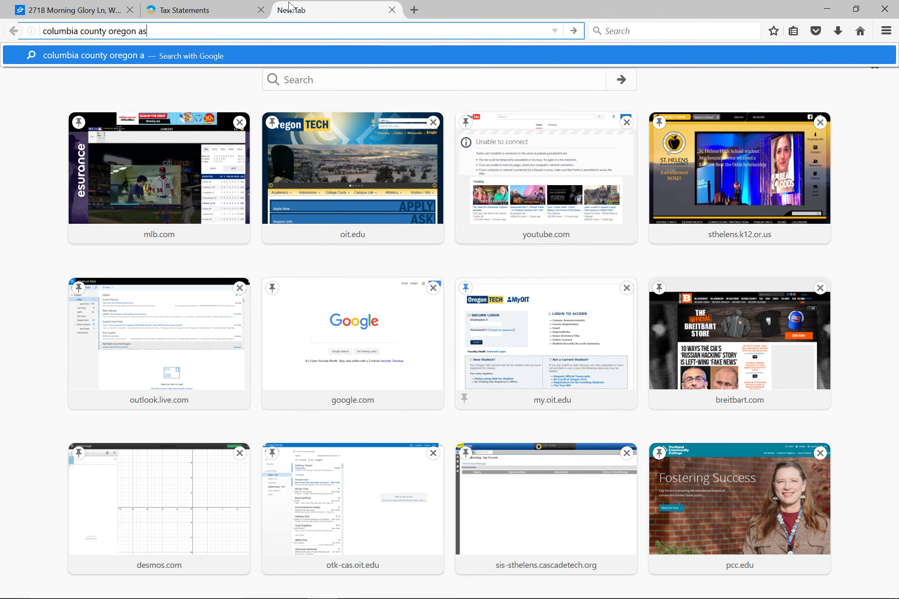
pyautogui.write('sesor')
pyautogui.press('Return')
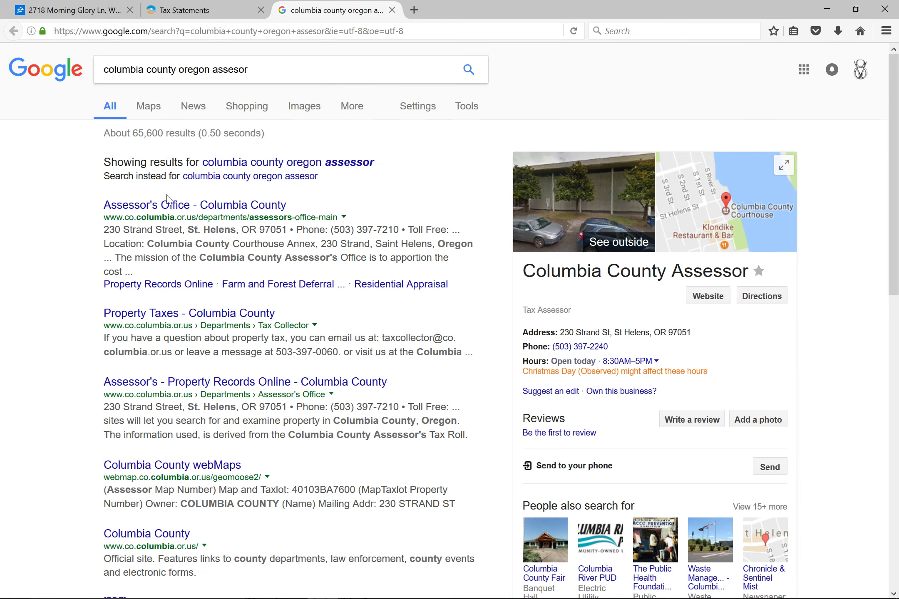
# Go from the Columbia County Assessor's Office page to the A&T Web Query property search.
pyautogui.click(174, 212)
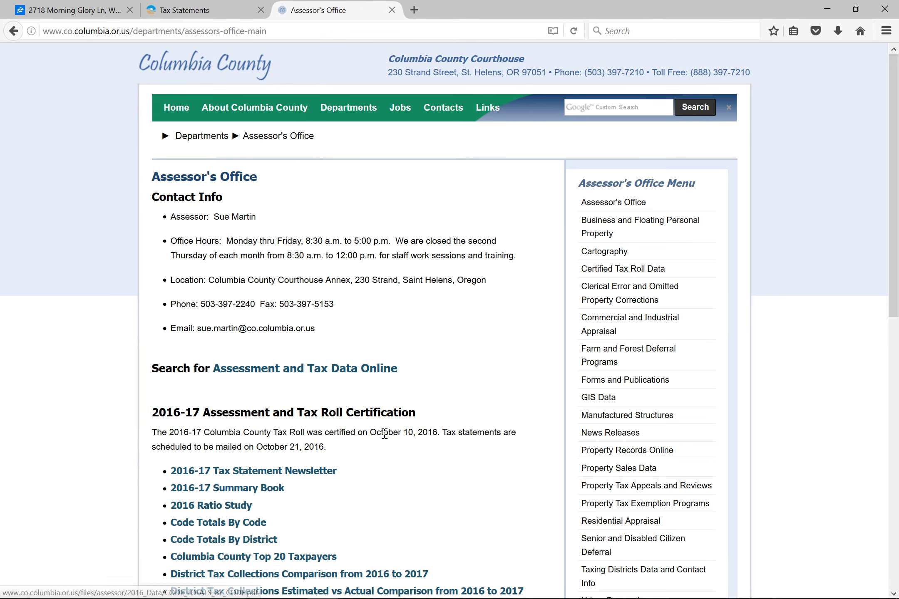
pyautogui.scroll(-2, 371, 459)
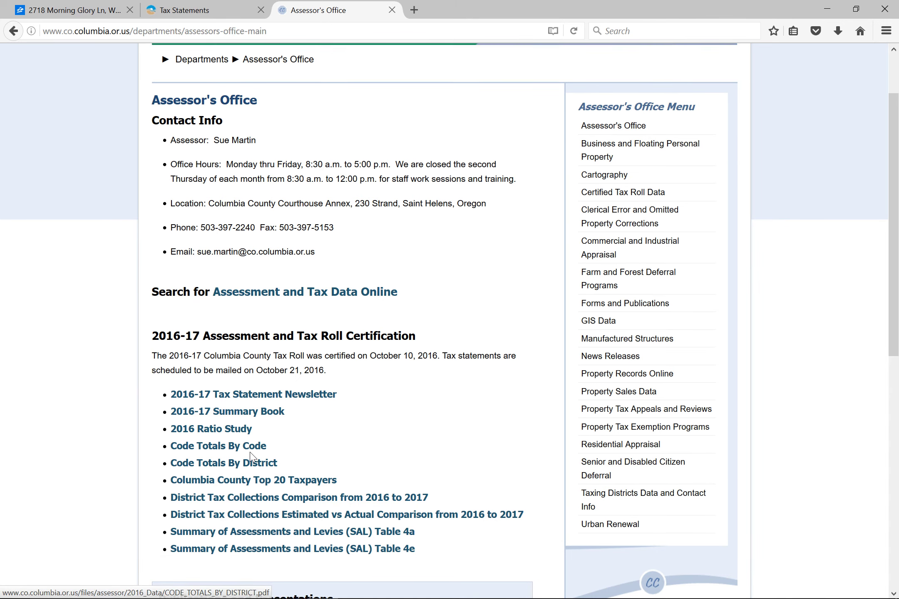
pyautogui.scroll(2, 257, 458)
pyautogui.click(274, 371)
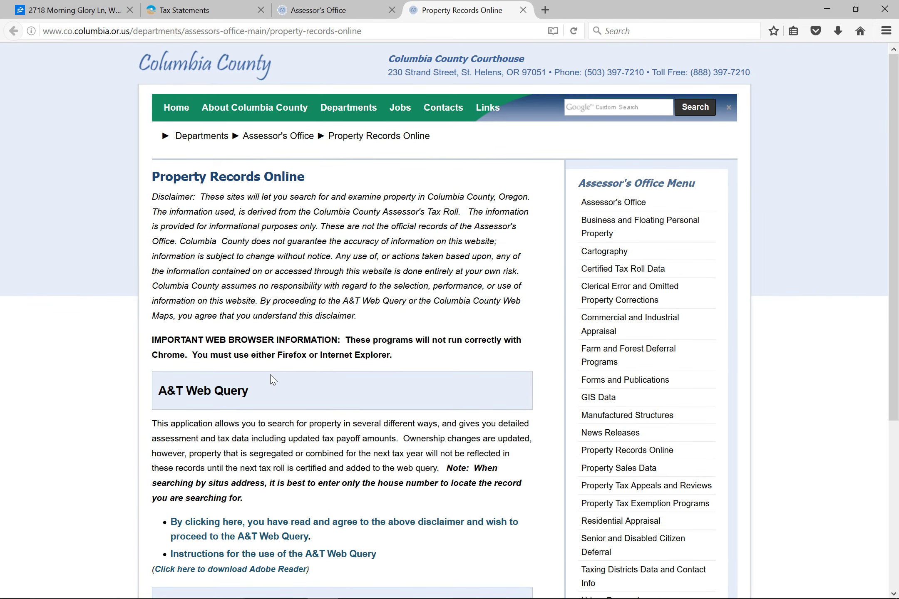
pyautogui.click(244, 540)
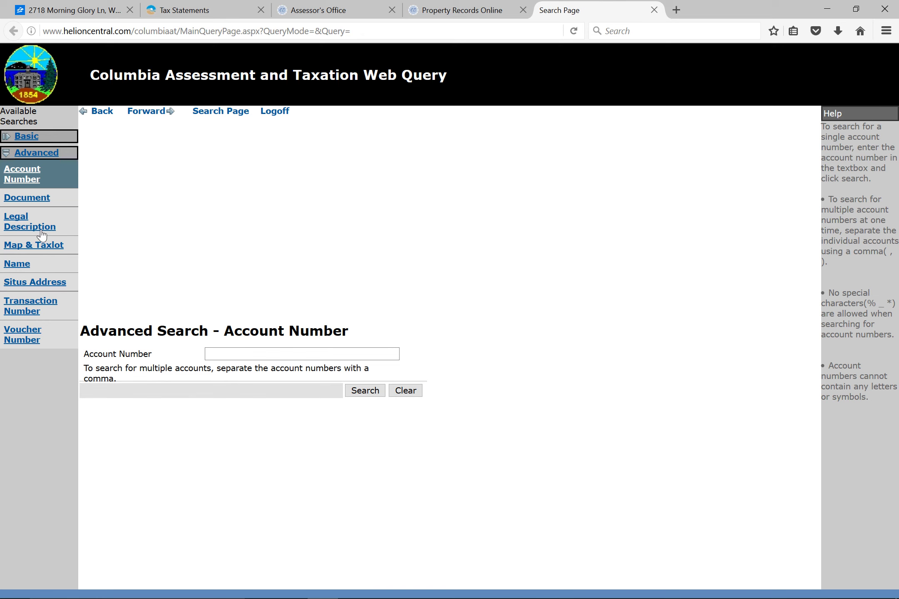
# Run a situs address search for city SCAPPOOSE and street meadow, leaving the street type blank.
pyautogui.click(13, 284)
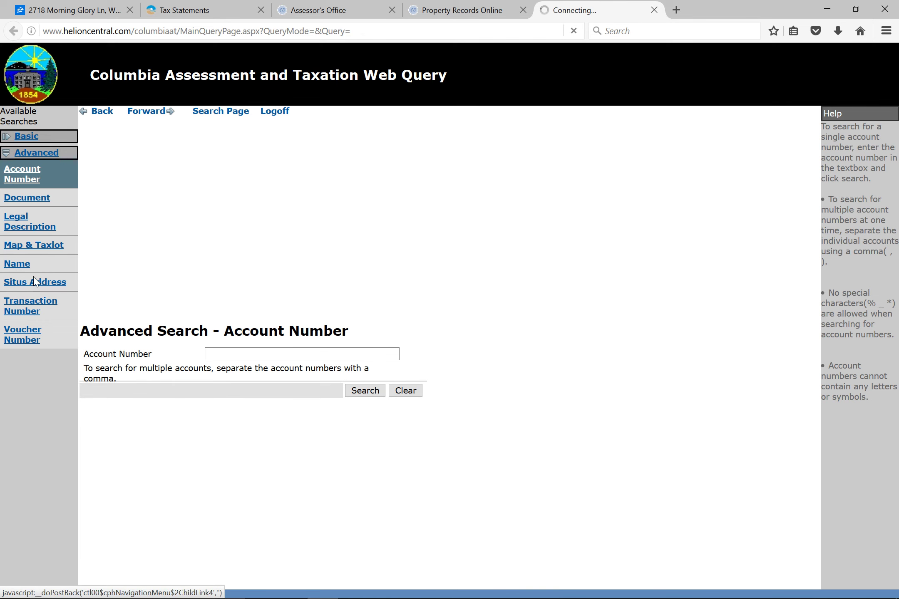
pyautogui.click(225, 338)
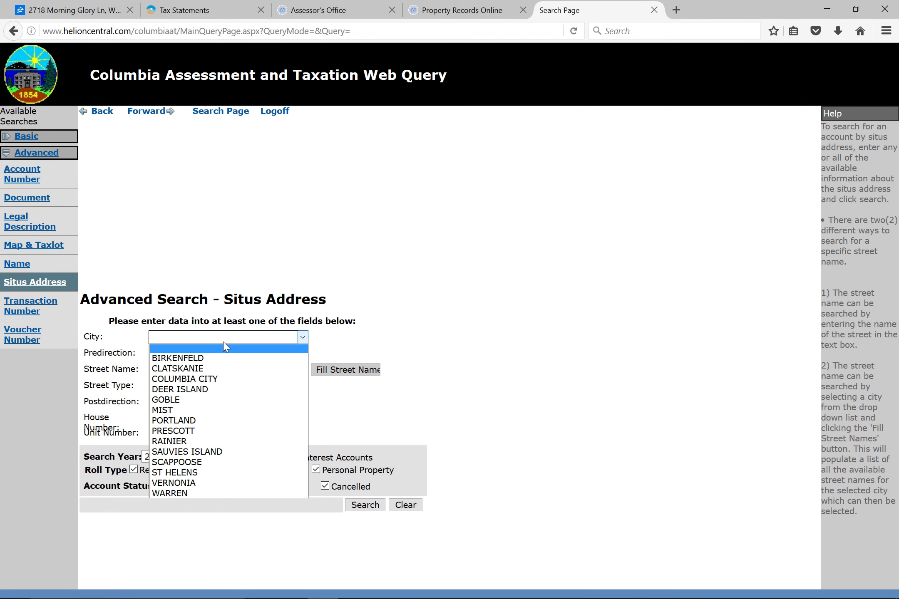
pyautogui.click(193, 463)
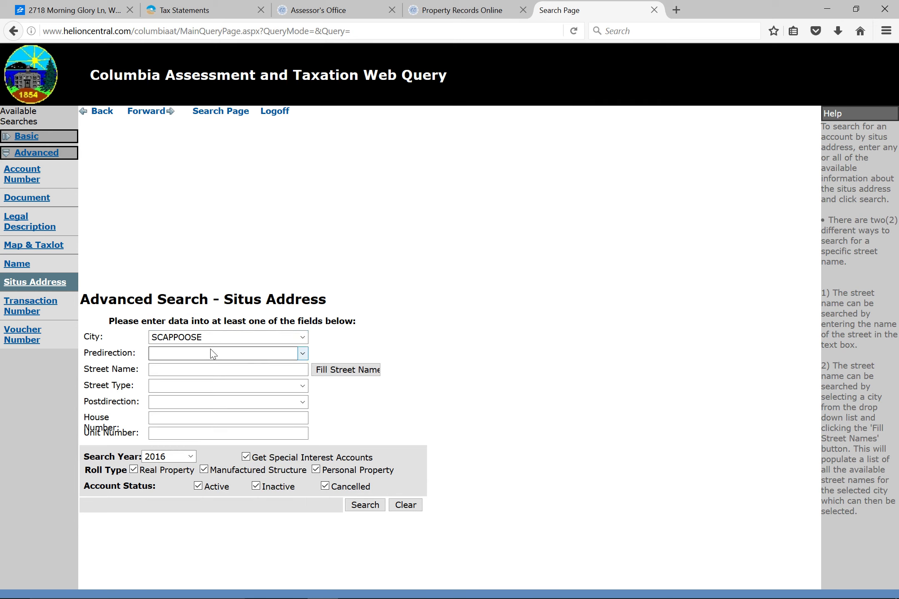
pyautogui.click(208, 375)
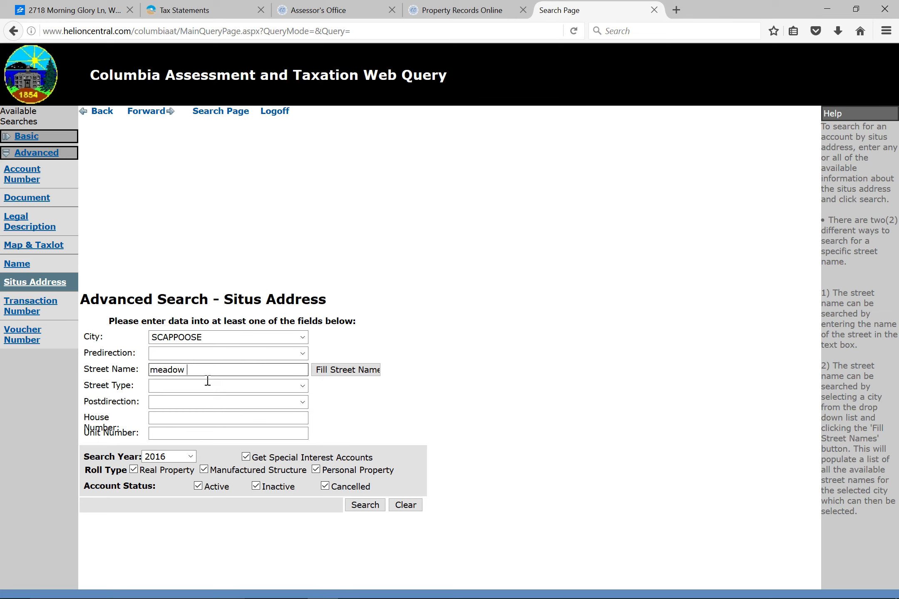
pyautogui.click(167, 390)
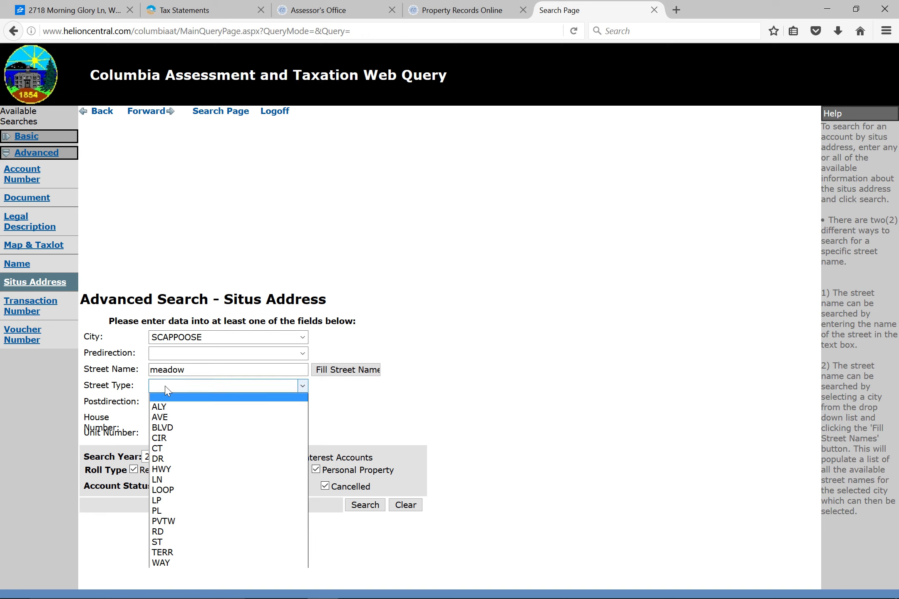
pyautogui.click(166, 389)
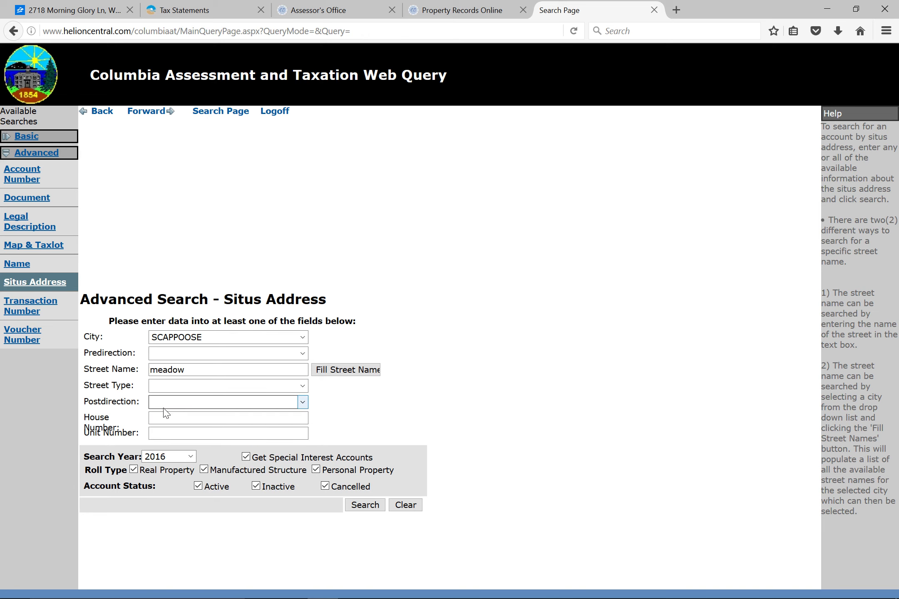
pyautogui.click(169, 418)
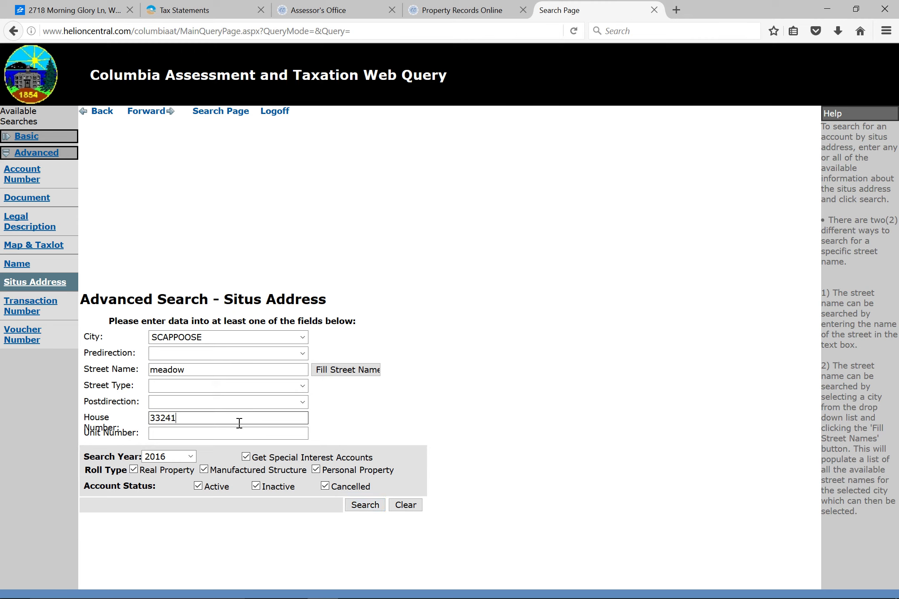
pyautogui.press('Return')
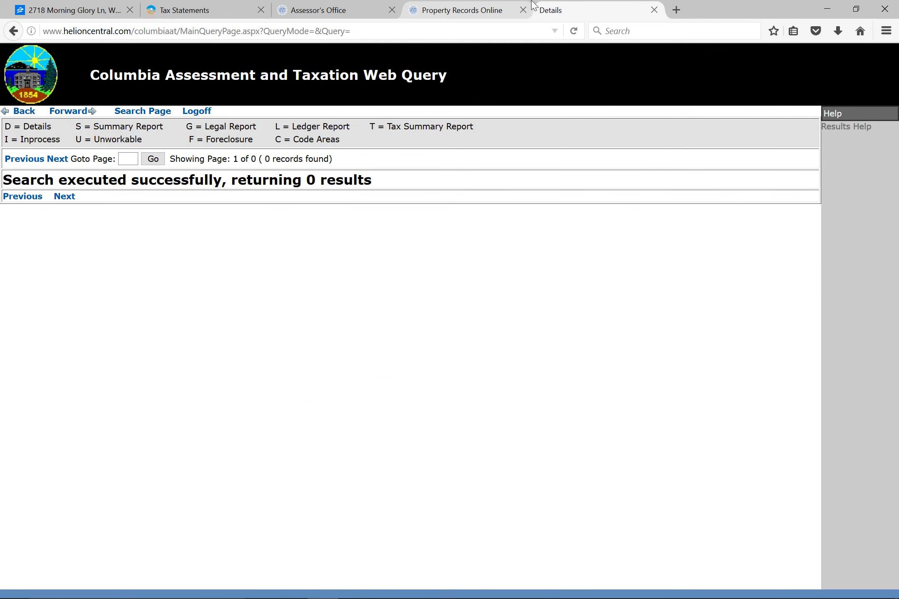
pyautogui.click(676, 10)
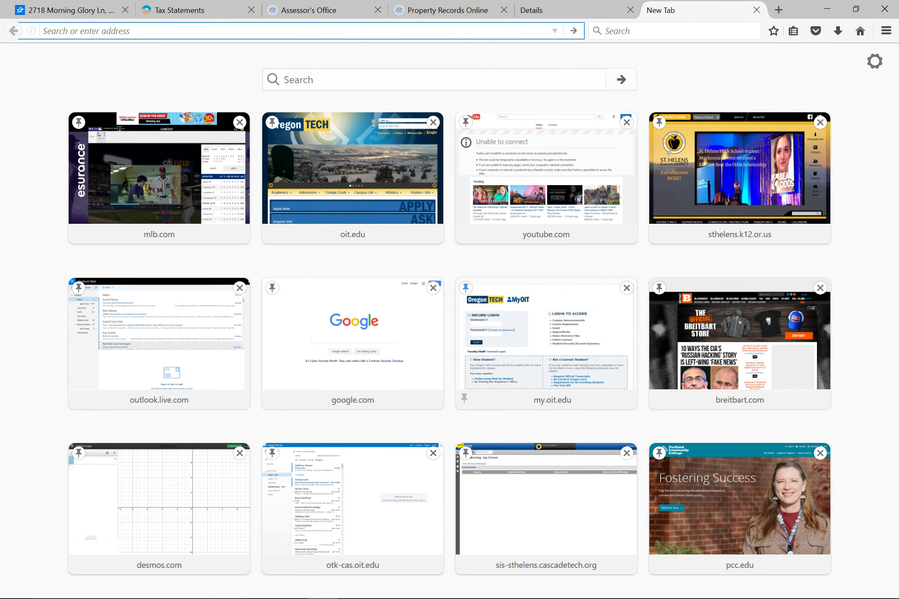
pyautogui.click(447, 593)
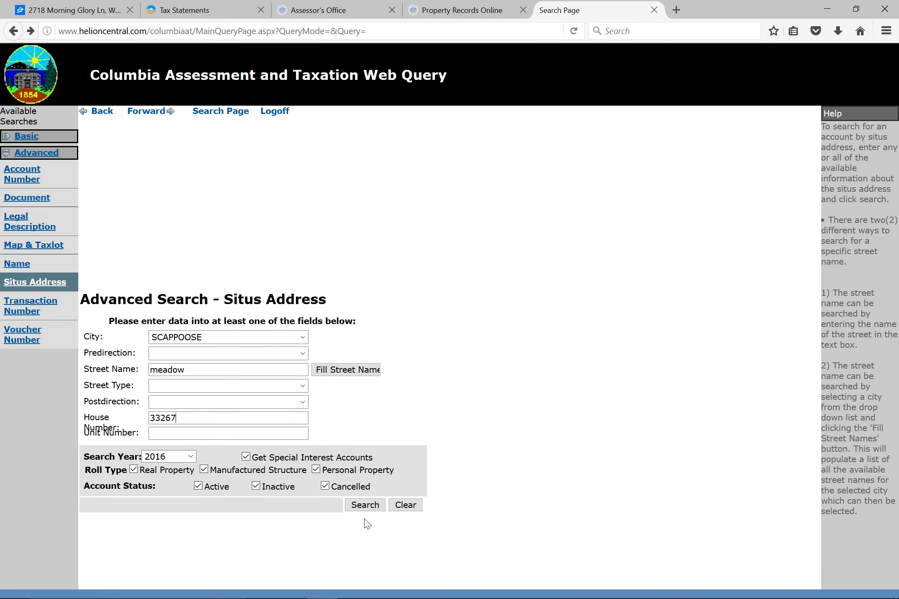
pyautogui.click(358, 506)
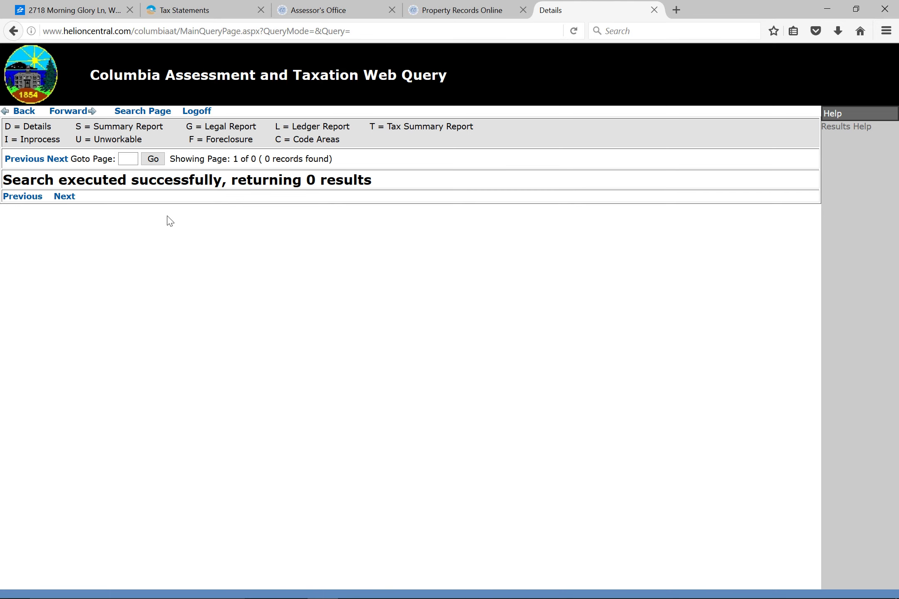
pyautogui.click(13, 31)
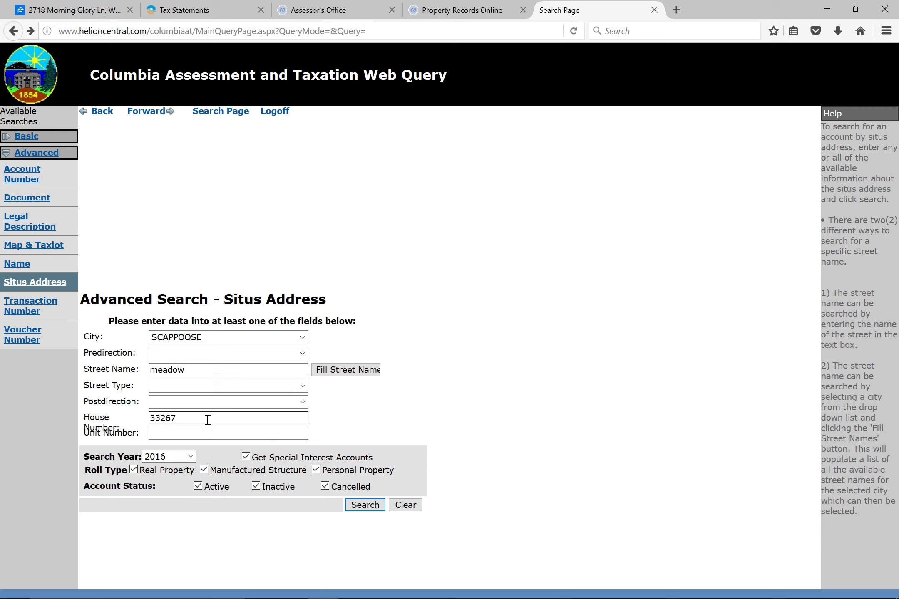
pyautogui.click(203, 374)
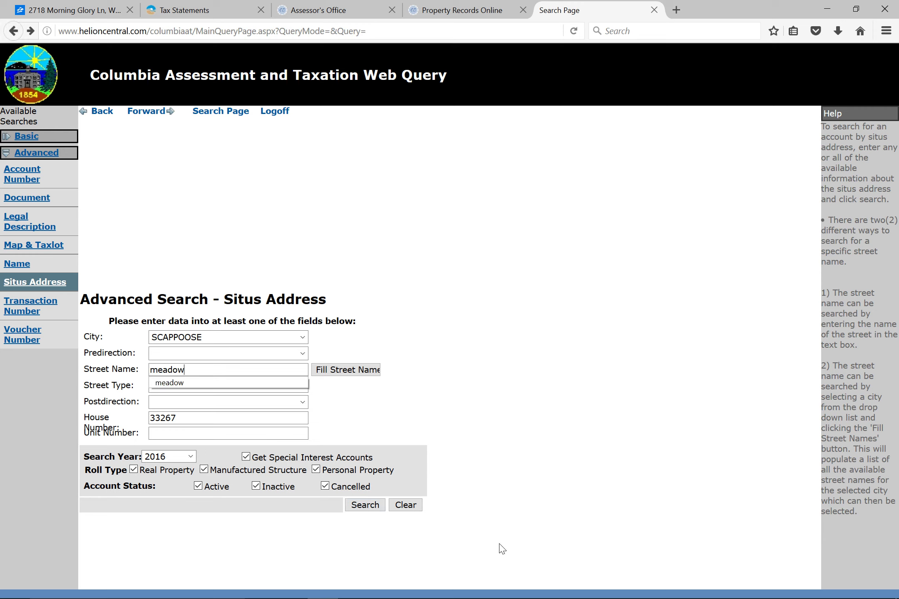
# Rerun the address search and review the Meadow Dr house's improvement summary report, then close it.
pyautogui.click(355, 506)
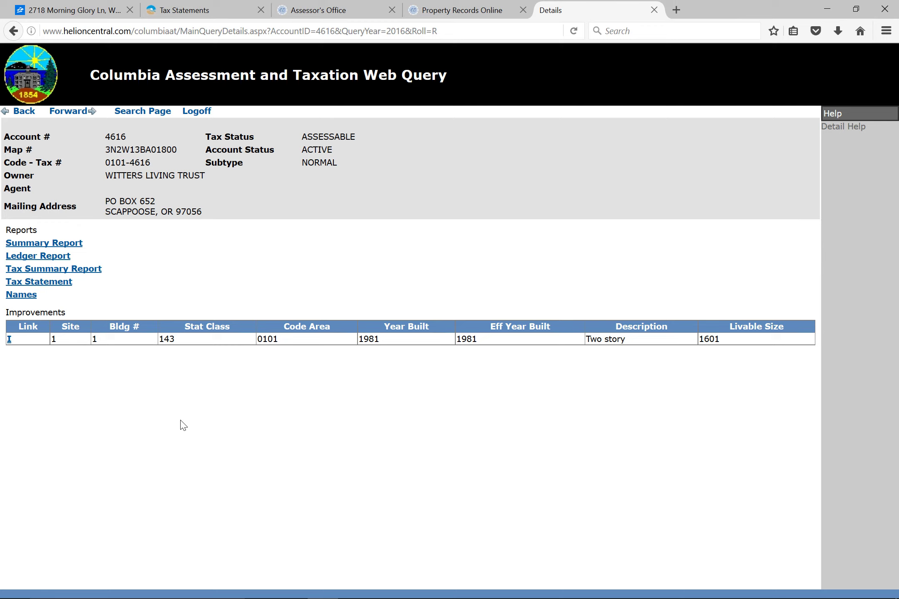
pyautogui.click(10, 340)
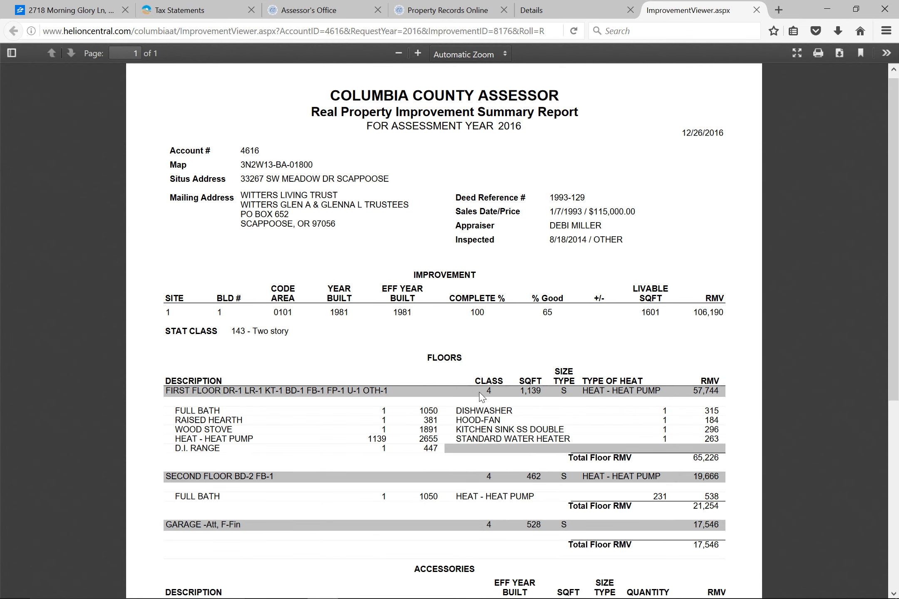
pyautogui.scroll(-3, 482, 408)
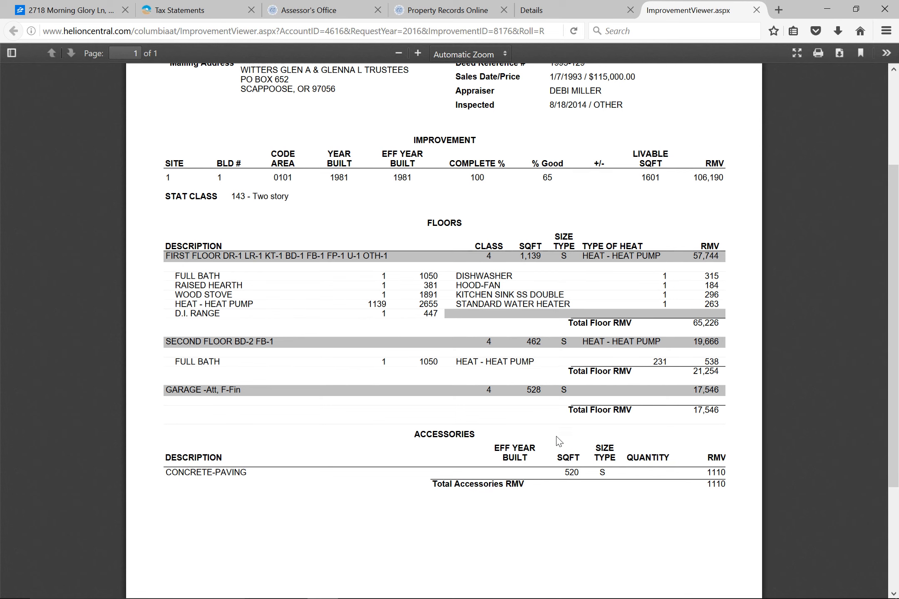
pyautogui.scroll(-3, 498, 403)
pyautogui.scroll(3, 498, 402)
pyautogui.scroll(2, 499, 403)
pyautogui.scroll(-1, 498, 402)
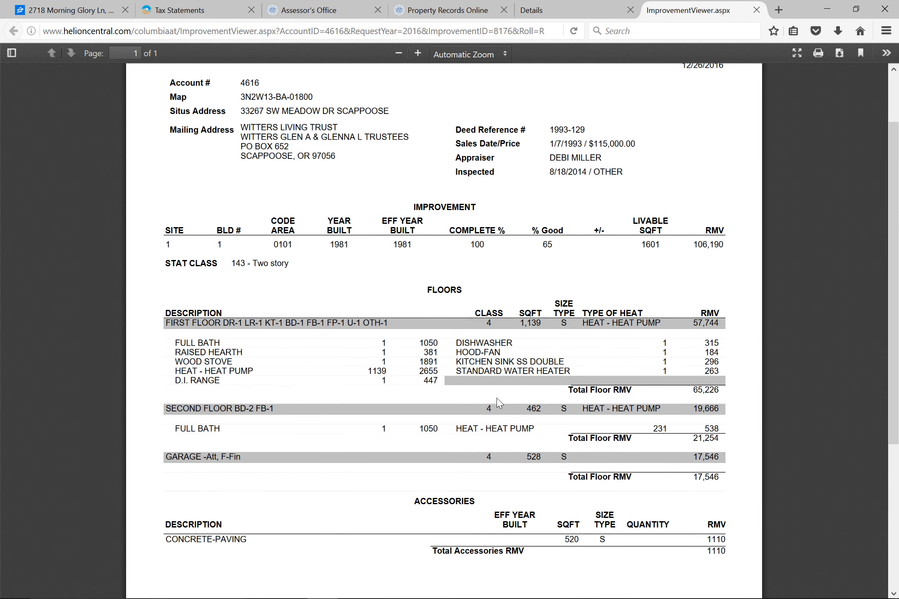
pyautogui.scroll(-5, 500, 401)
pyautogui.scroll(7, 501, 403)
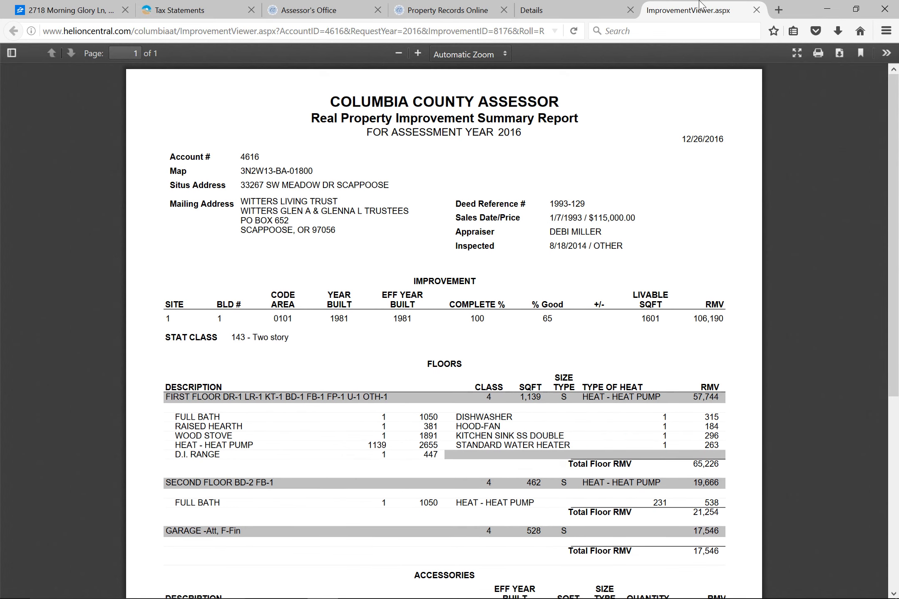
pyautogui.click(755, 9)
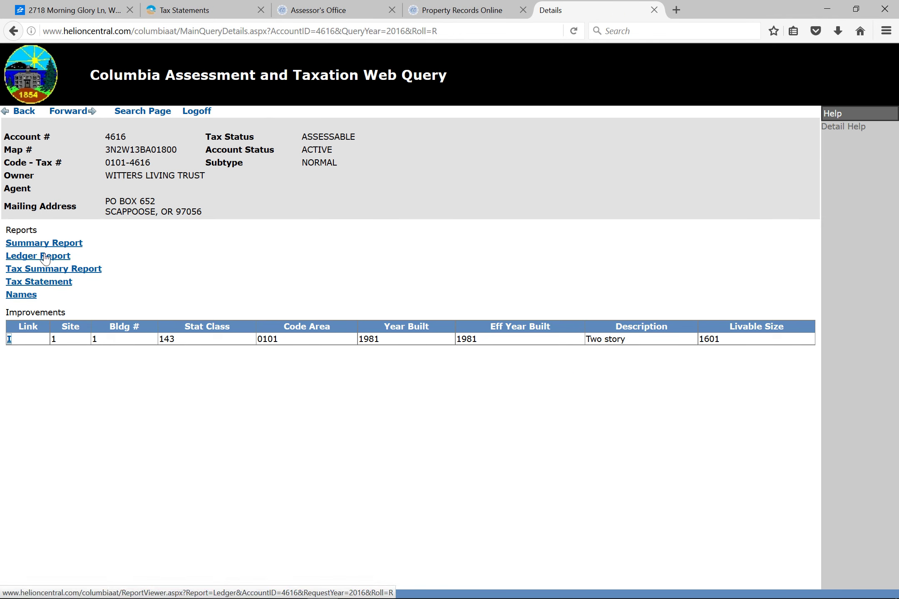
# Read the $3,338.41 2016–17 total on the tax statement, then close the statement and account tabs.
pyautogui.click(47, 284)
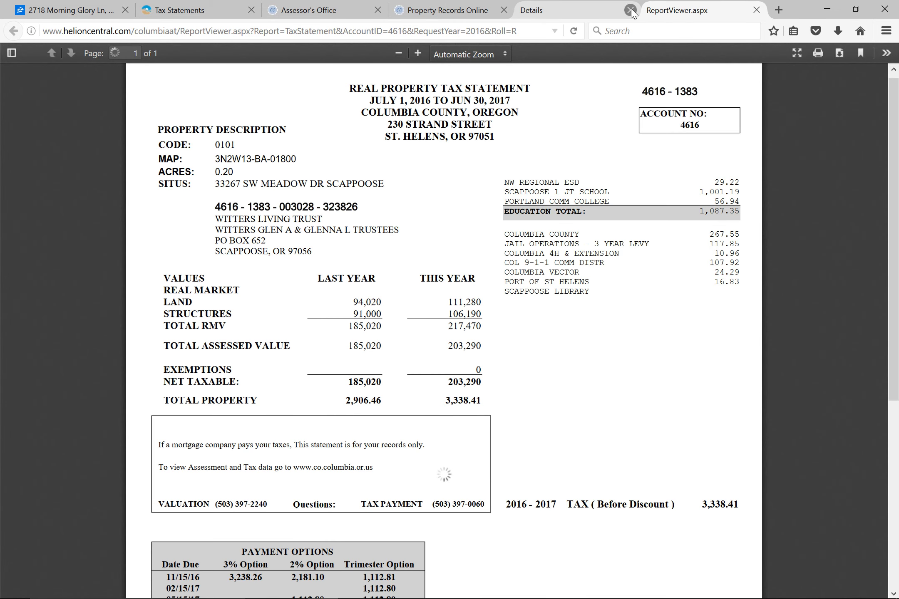
pyautogui.click(631, 10)
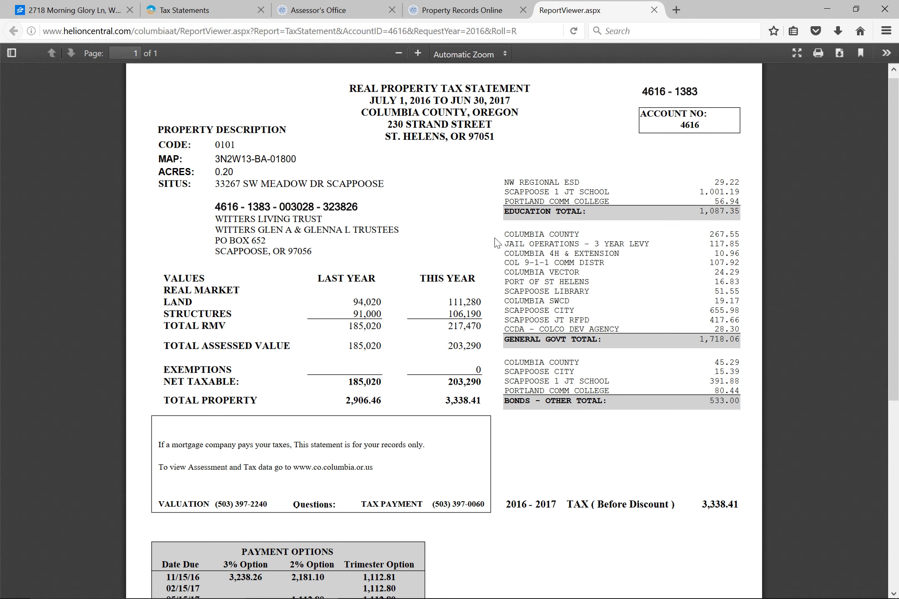
pyautogui.click(655, 10)
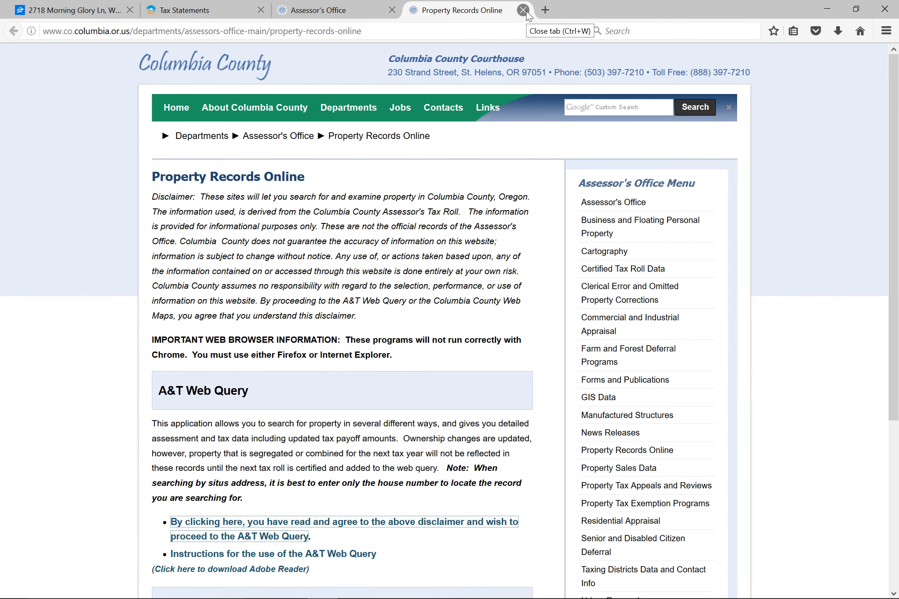
# Back on Zillow, open the $120,000 W Poplar St lot and expand its Price / Tax History.
pyautogui.click(525, 12)
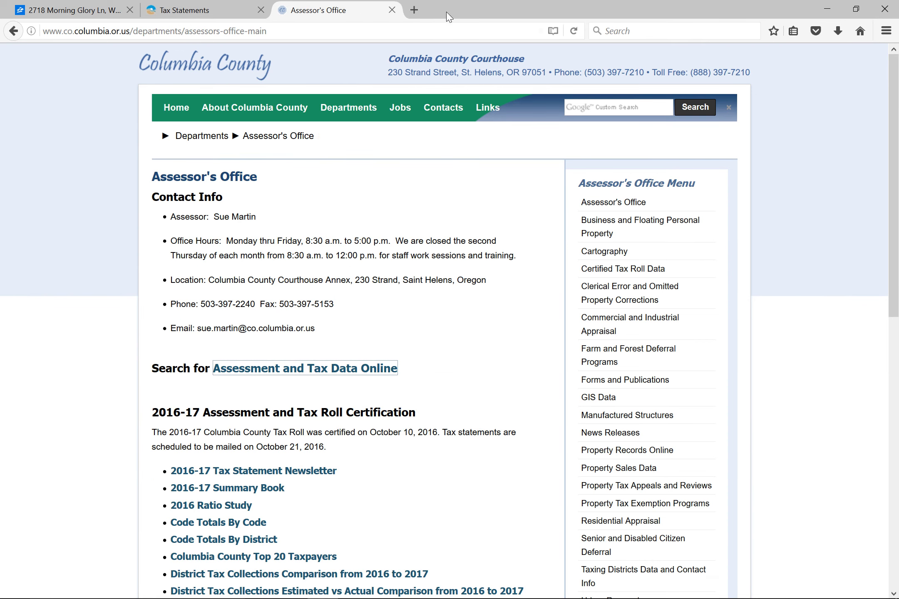
pyautogui.click(50, 6)
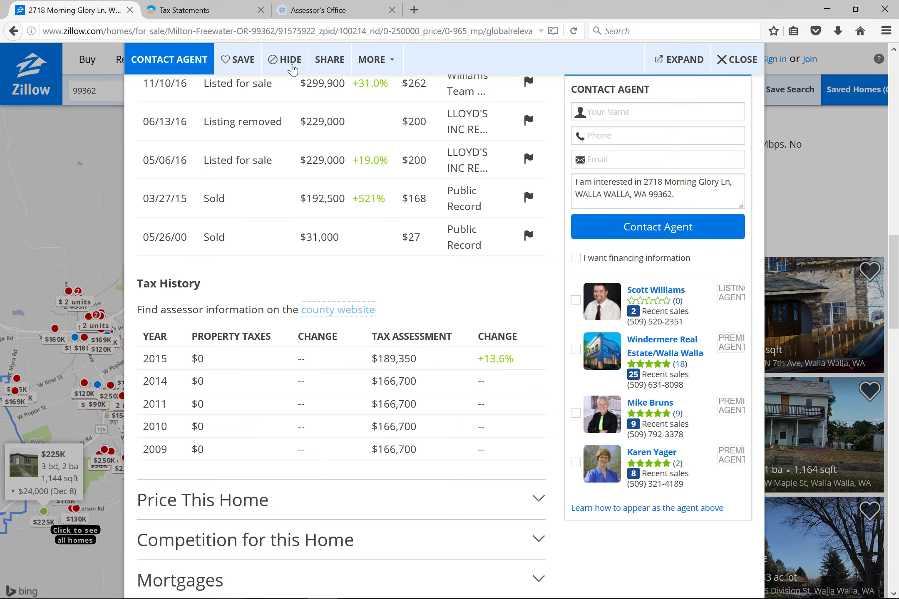
pyautogui.scroll(6, 466, 276)
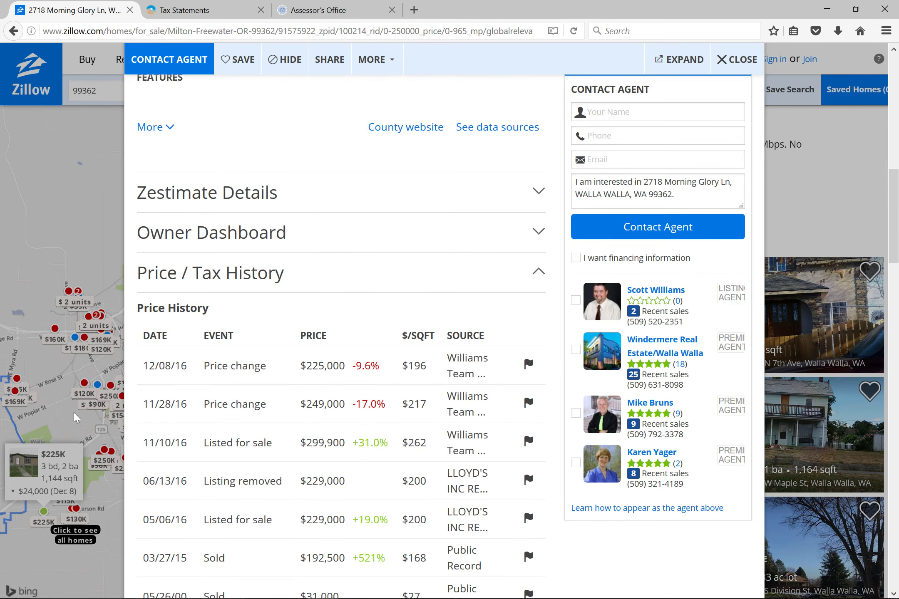
pyautogui.click(89, 387)
pyautogui.click(95, 391)
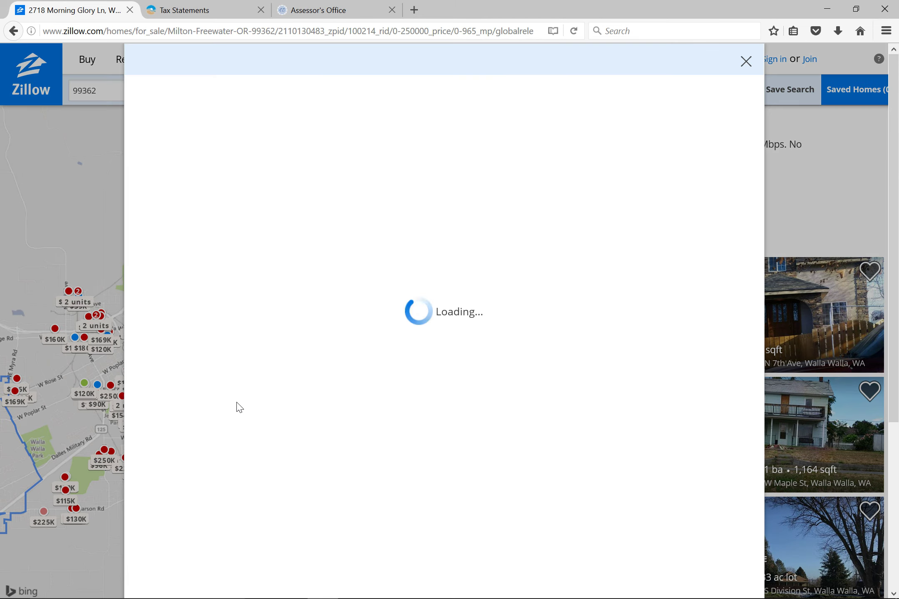
pyautogui.scroll(-8, 338, 483)
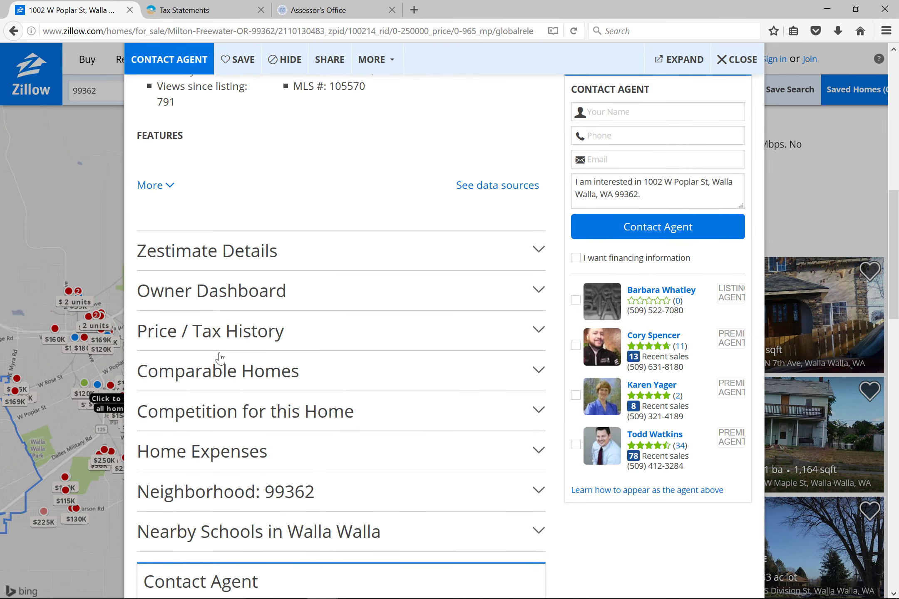
pyautogui.click(230, 333)
pyautogui.scroll(-10, 247, 445)
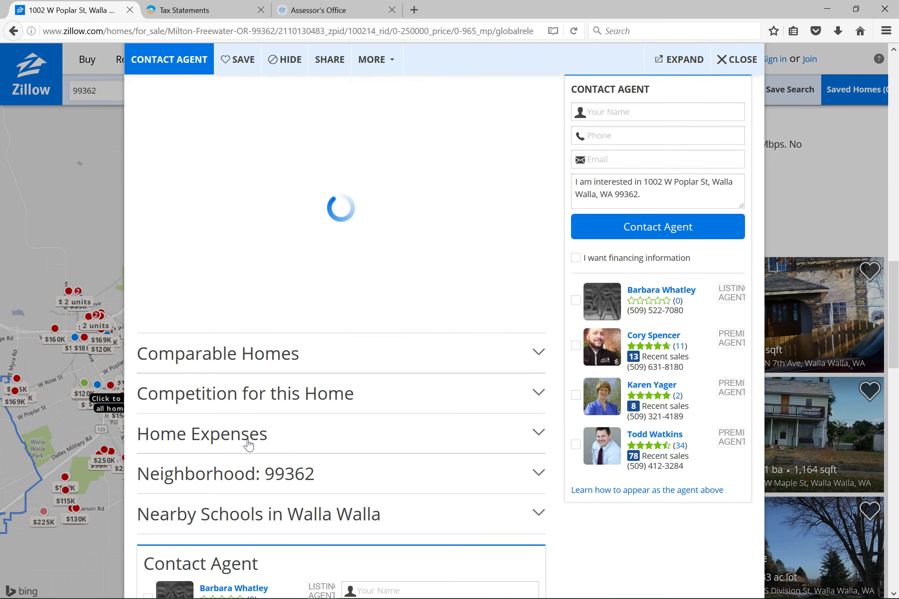
pyautogui.scroll(-3, 247, 446)
pyautogui.scroll(10, 248, 445)
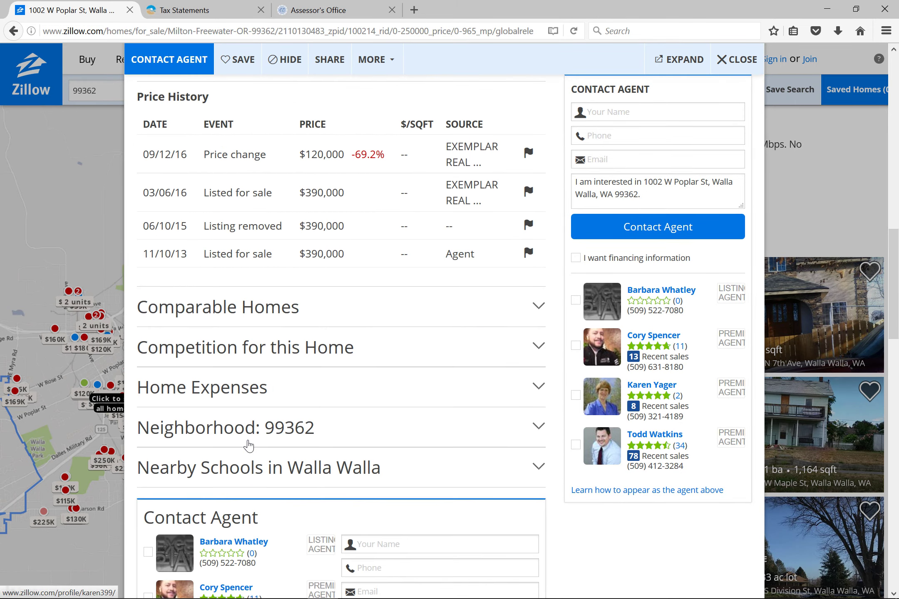
pyautogui.scroll(4, 253, 382)
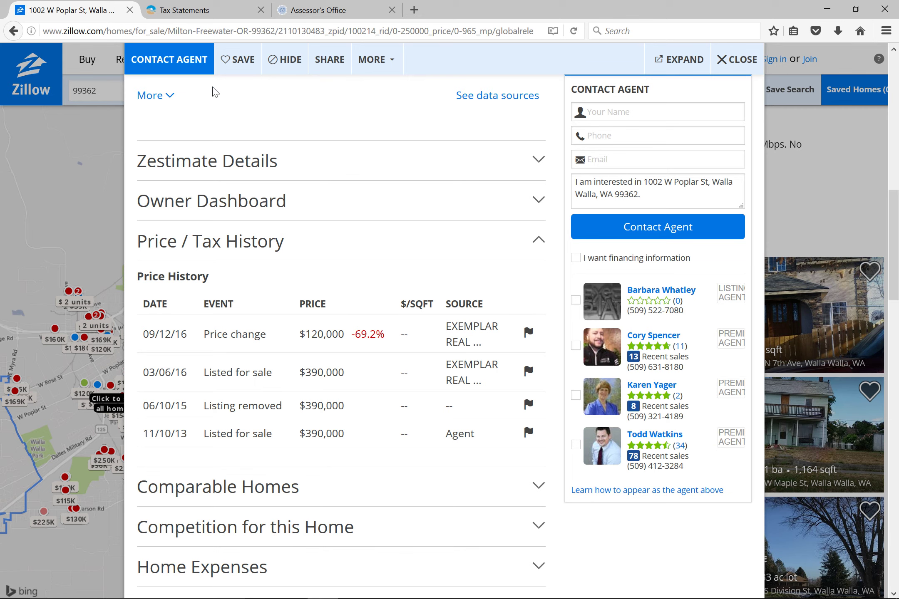
# Switch the Zillow home search to zip code 97051.
pyautogui.click(104, 96)
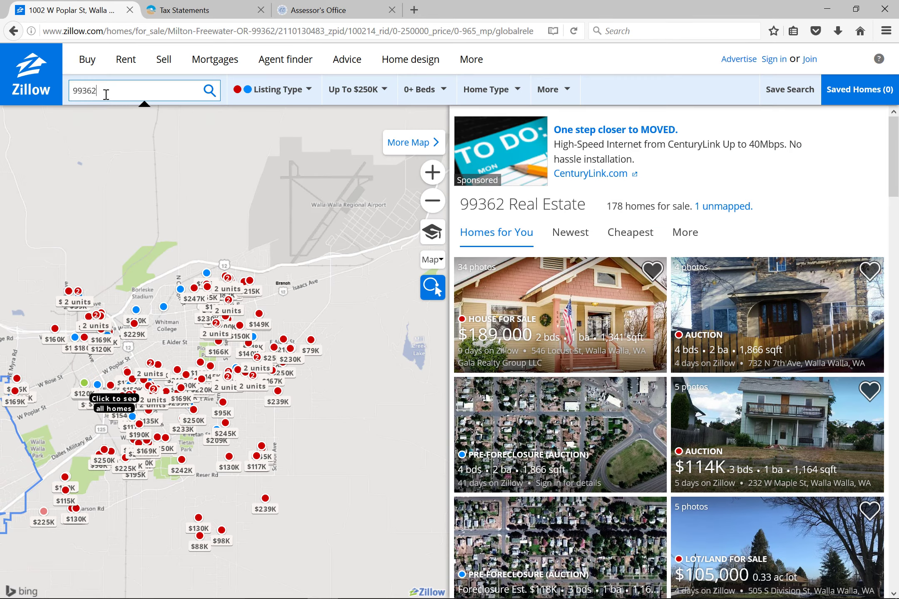
pyautogui.click(107, 91)
pyautogui.click(102, 151)
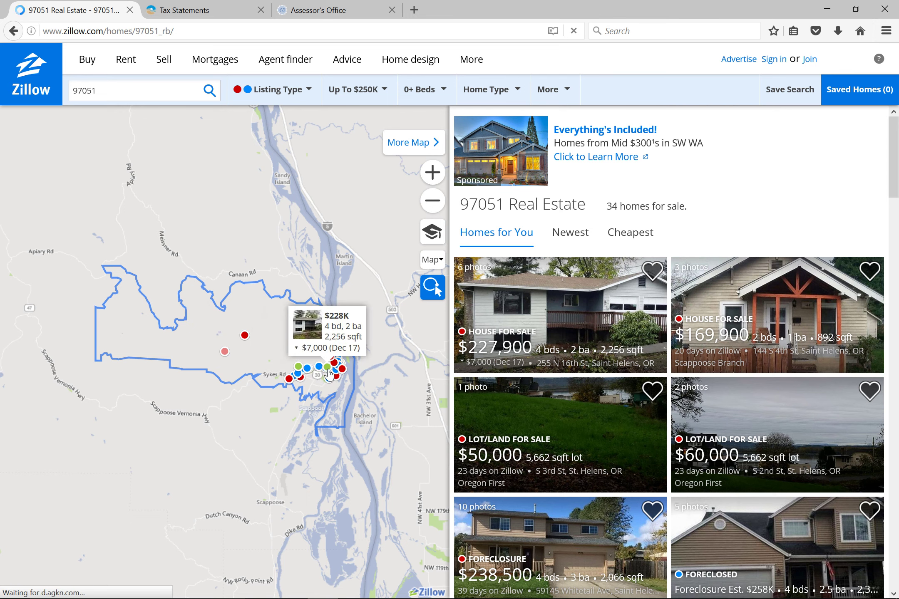
pyautogui.scroll(1, 327, 374)
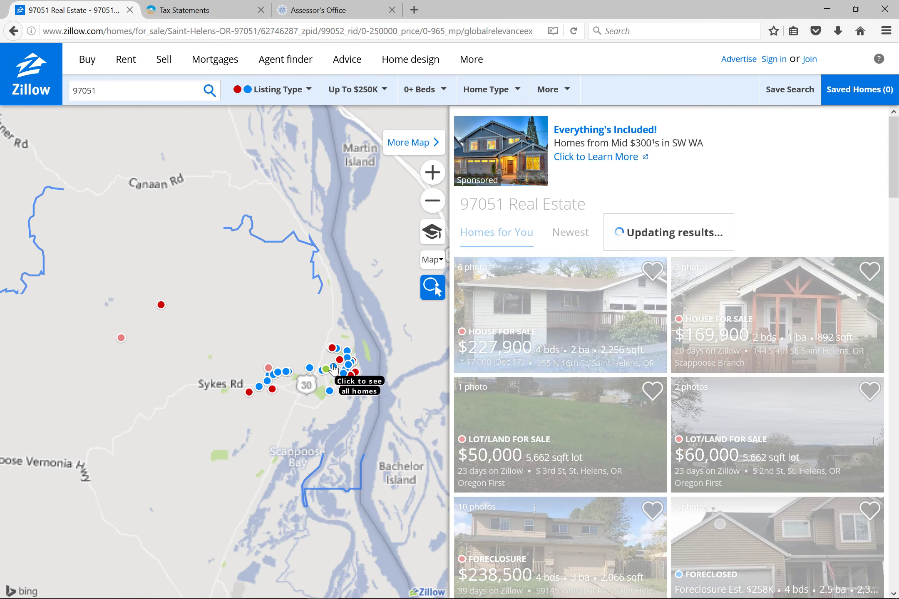
pyautogui.click(320, 374)
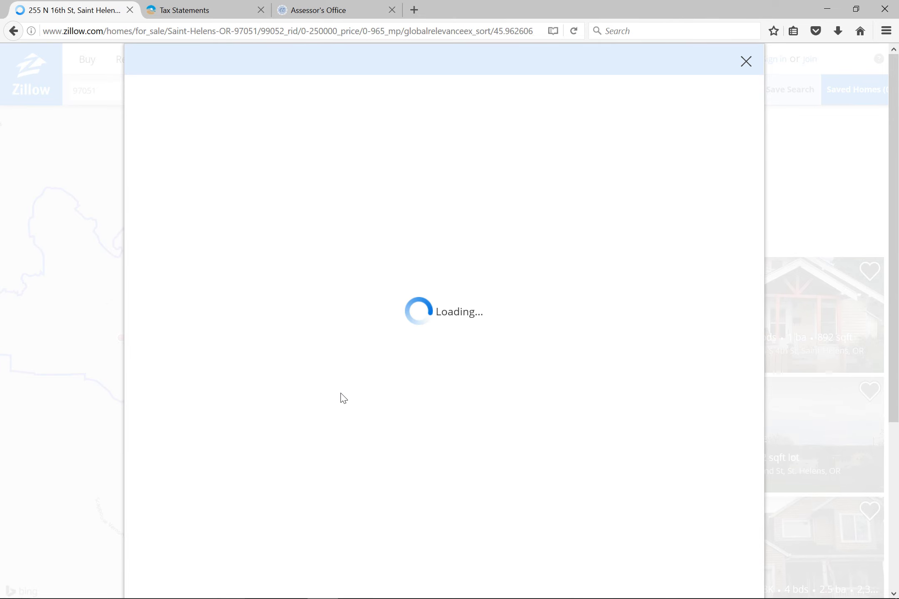
pyautogui.scroll(-5, 342, 403)
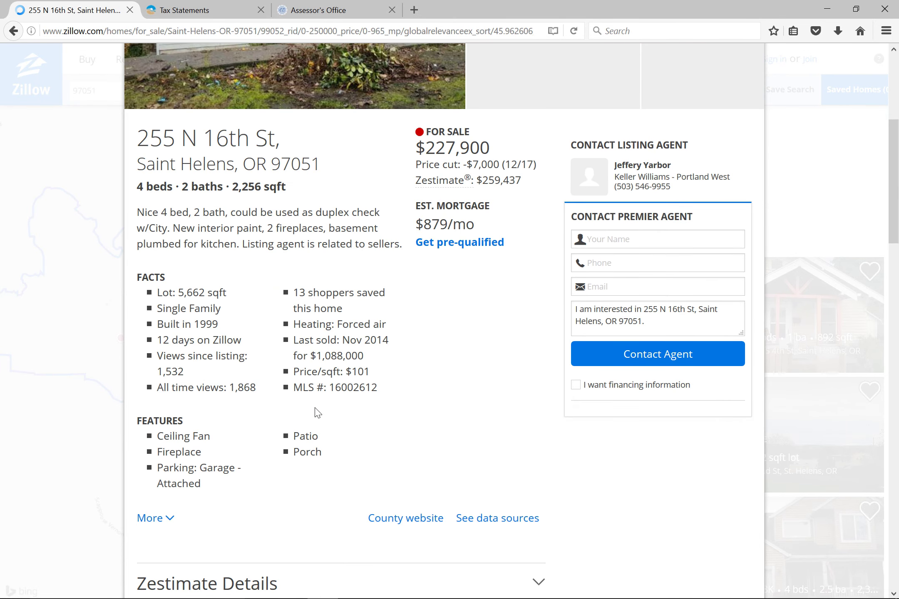
pyautogui.scroll(-9, 316, 412)
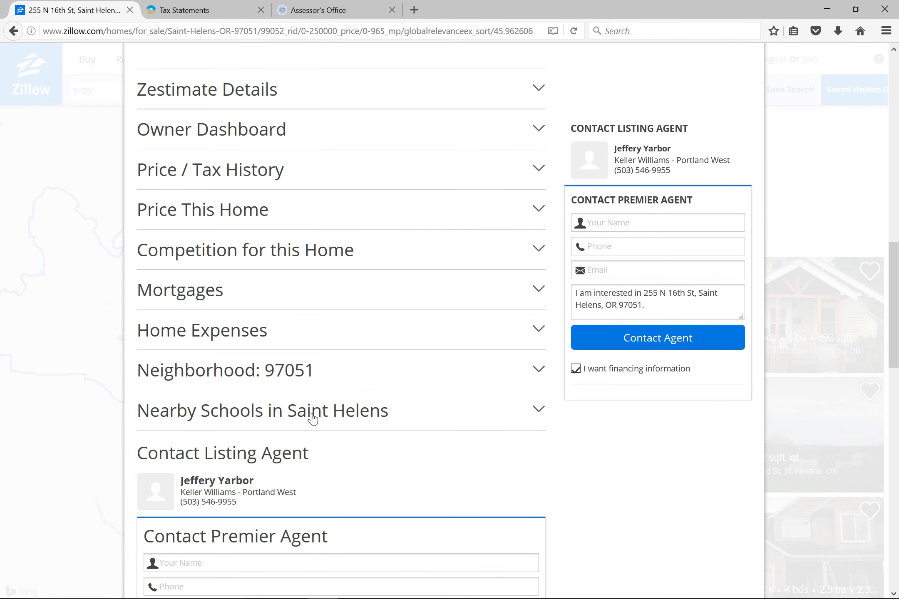
pyautogui.click(247, 185)
pyautogui.scroll(-3, 253, 310)
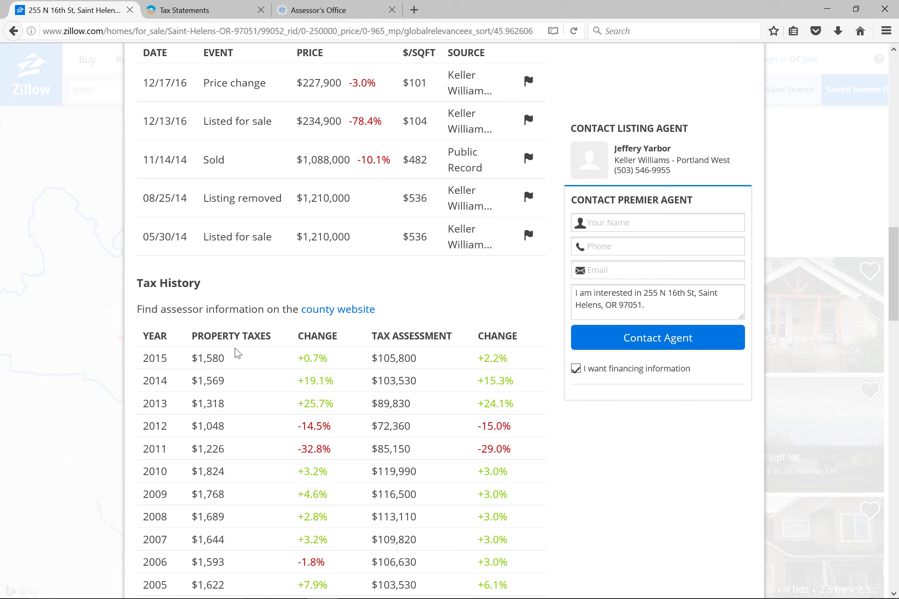
pyautogui.click(414, 9)
pyautogui.write('r')
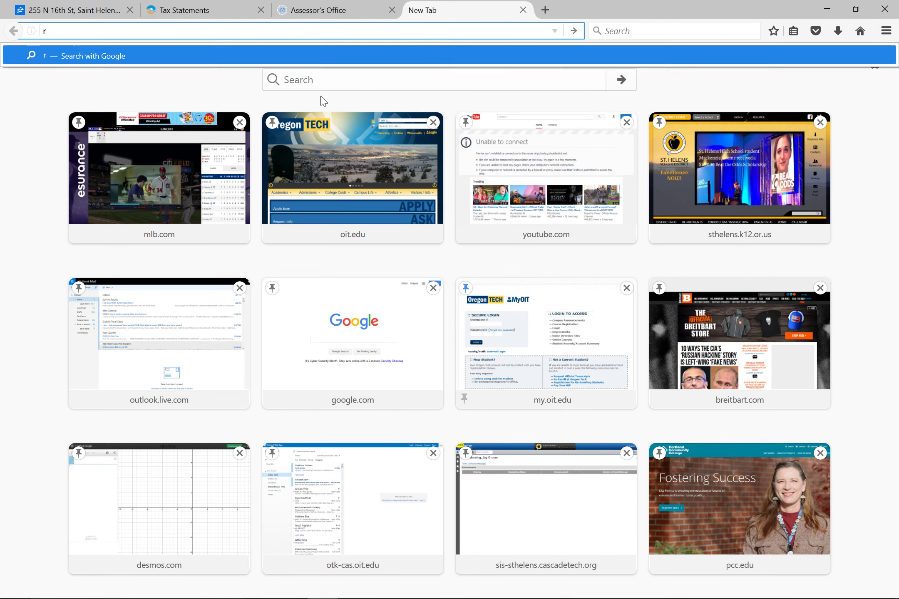
pyautogui.write('ealto')
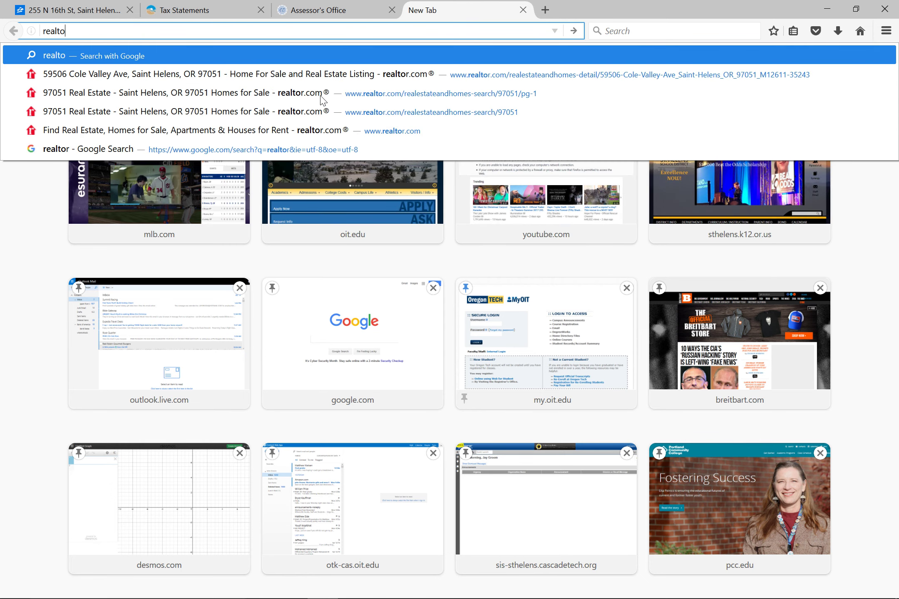
pyautogui.write('\\\\')
pyautogui.write('r')
pyautogui.click(247, 71)
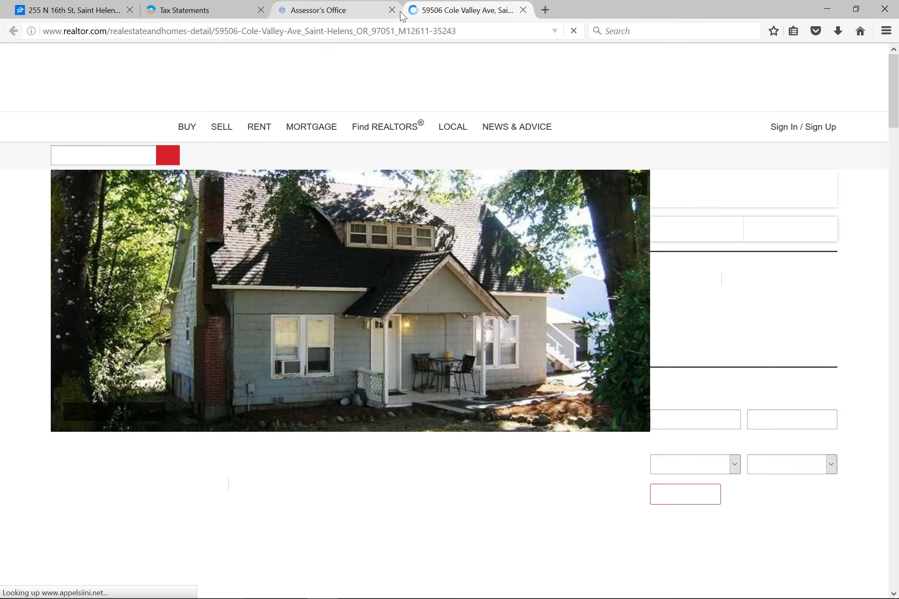
pyautogui.click(385, 12)
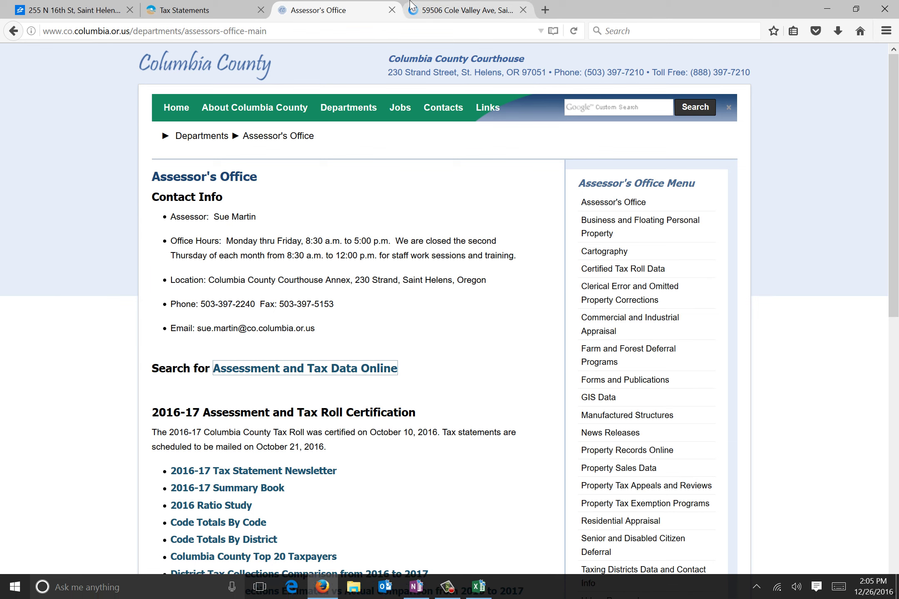
pyautogui.click(392, 10)
# List the 39 homes for sale in ZIP 97051, Saint Helens, on Realtor.com.
pyautogui.scroll(-8, 157, 431)
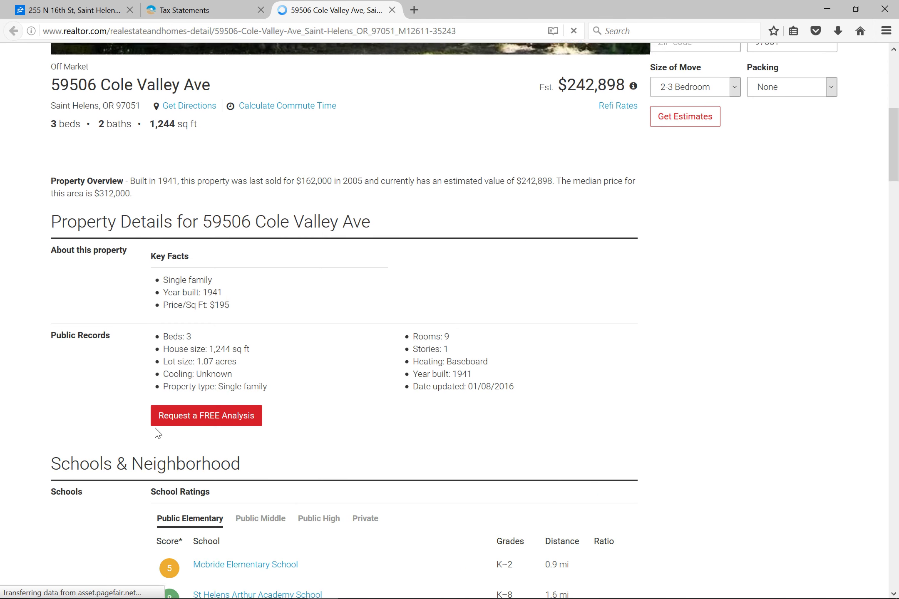
pyautogui.scroll(-10, 128, 438)
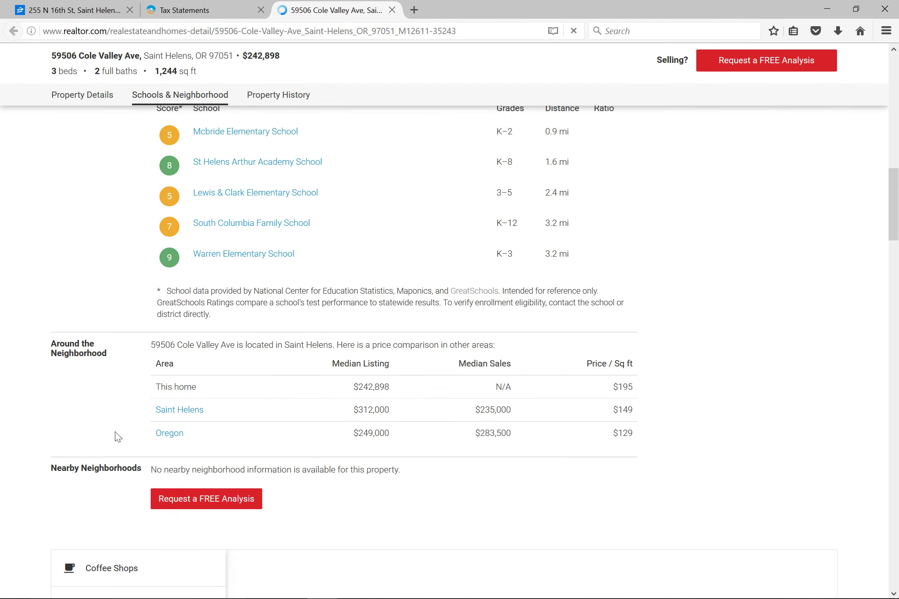
pyautogui.scroll(-9, 118, 436)
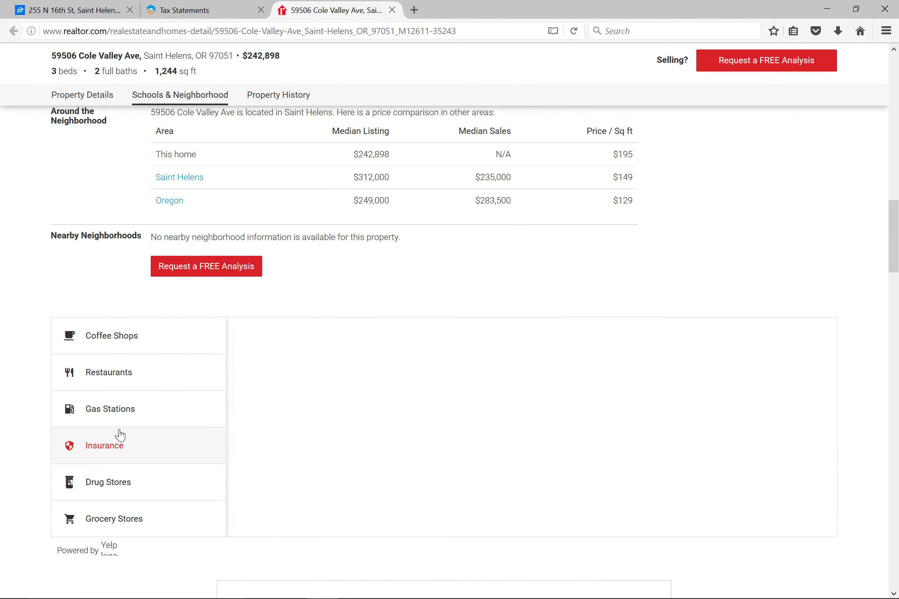
pyautogui.scroll(-5, 118, 434)
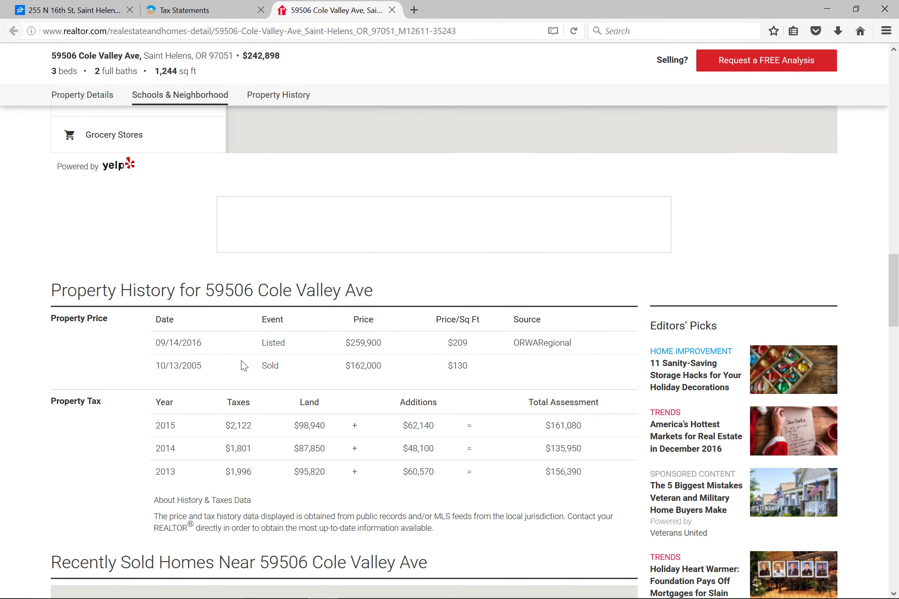
pyautogui.scroll(20, 243, 367)
pyautogui.scroll(12, 243, 373)
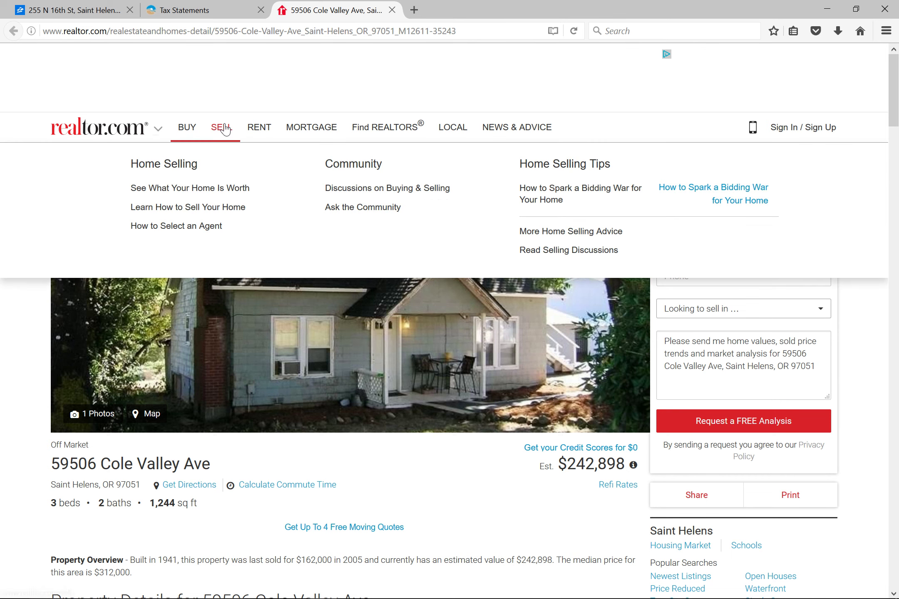
pyautogui.moveTo(192, 132)
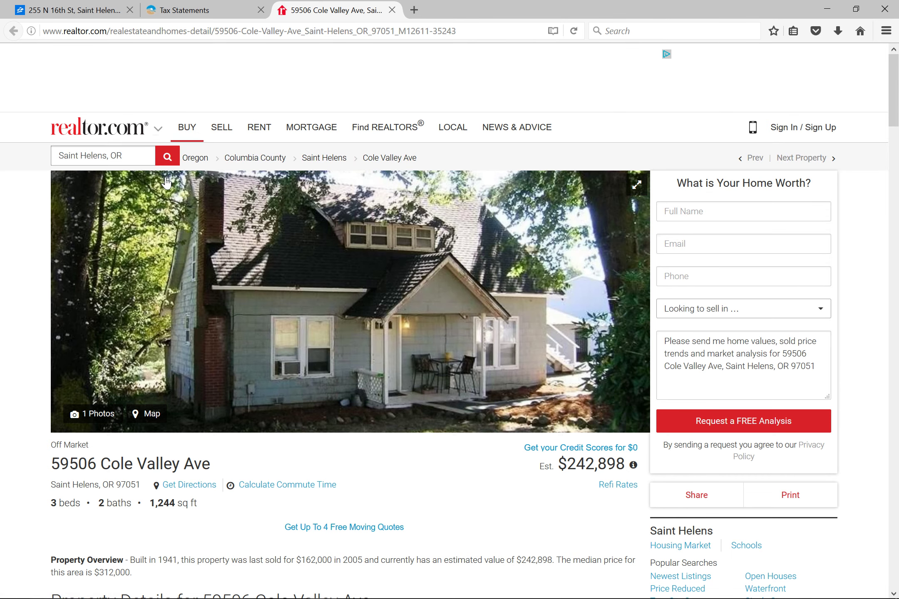
pyautogui.click(186, 194)
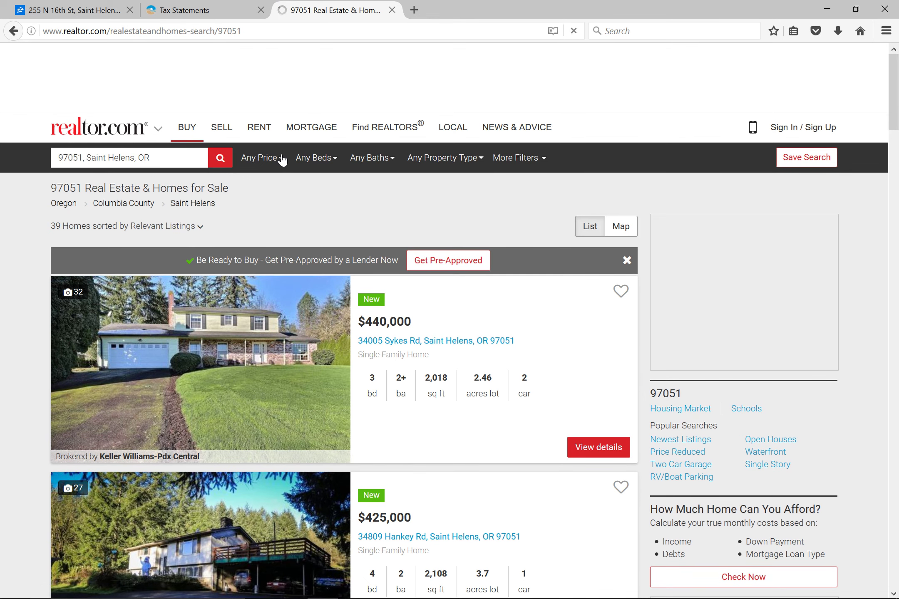
pyautogui.click(285, 163)
pyautogui.click(287, 164)
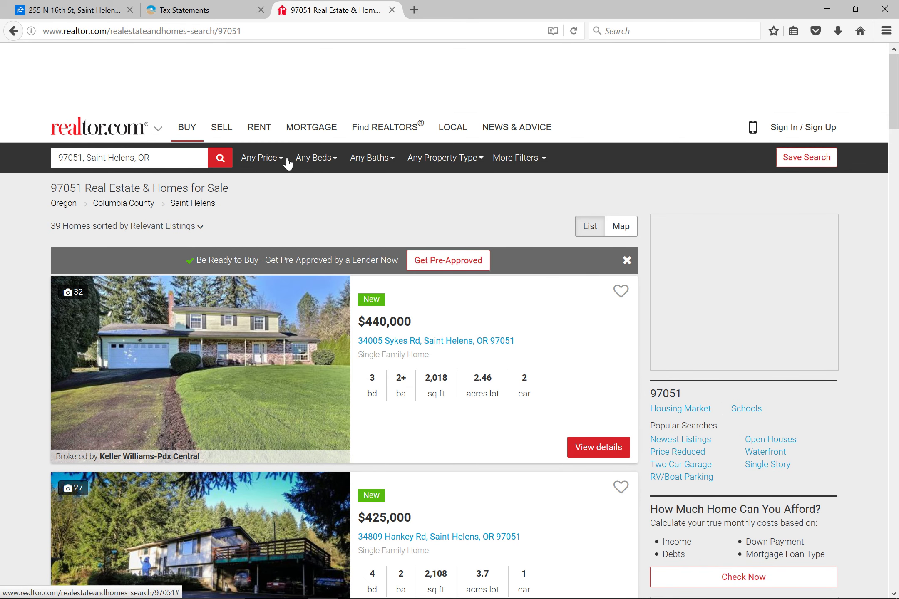
pyautogui.click(366, 36)
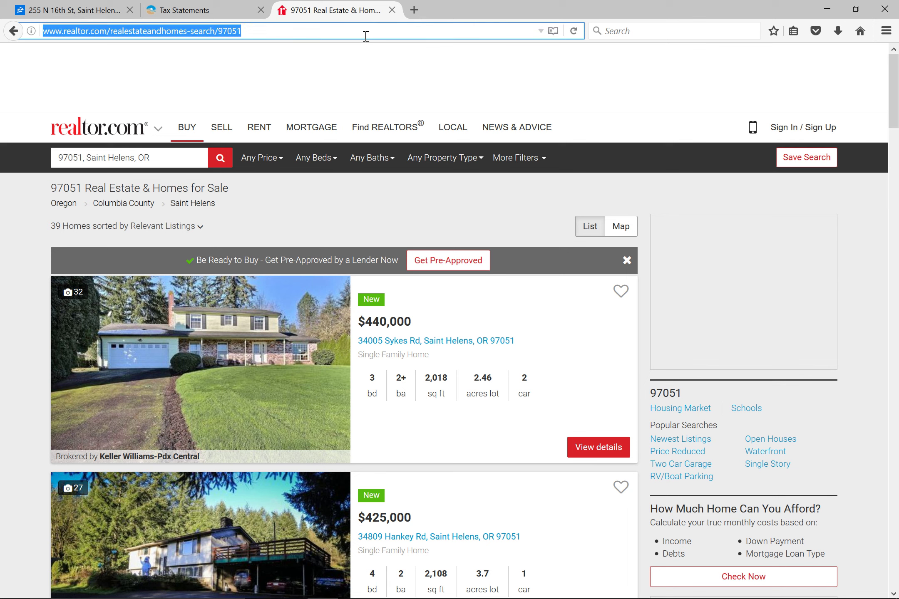
# Google 'redfin', open the official Redfin site, and close the Tax Statements tab.
pyautogui.write('redfin')
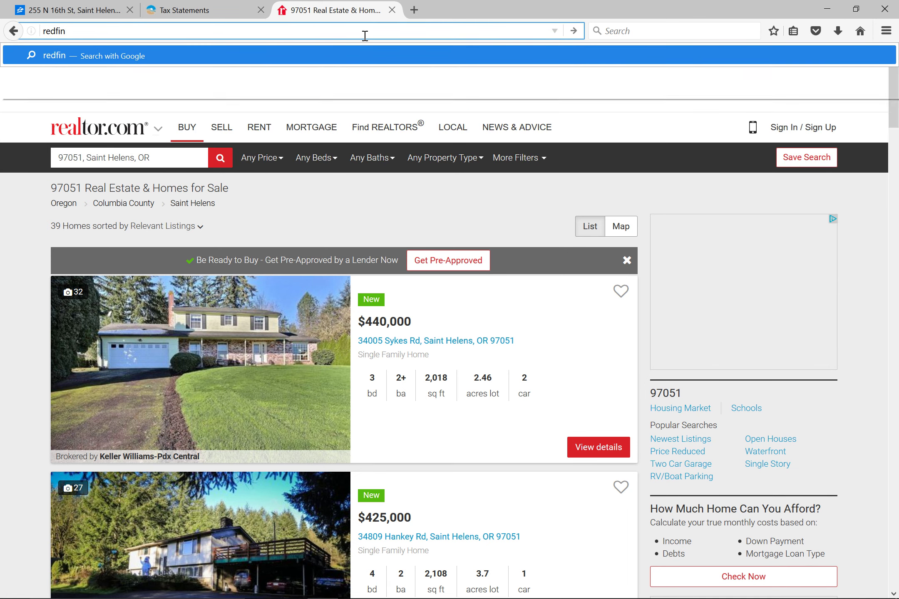
pyautogui.press('Return')
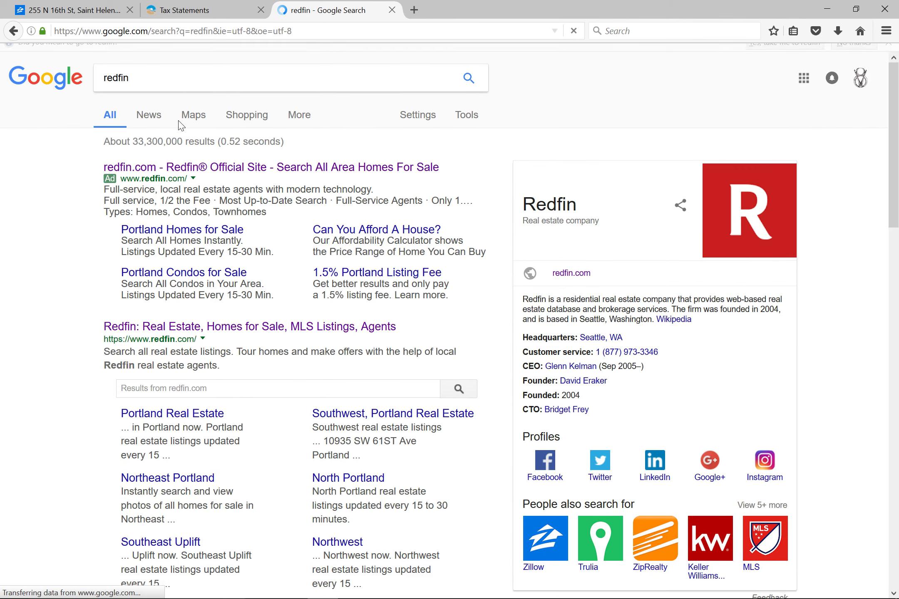
pyautogui.click(177, 341)
pyautogui.click(261, 9)
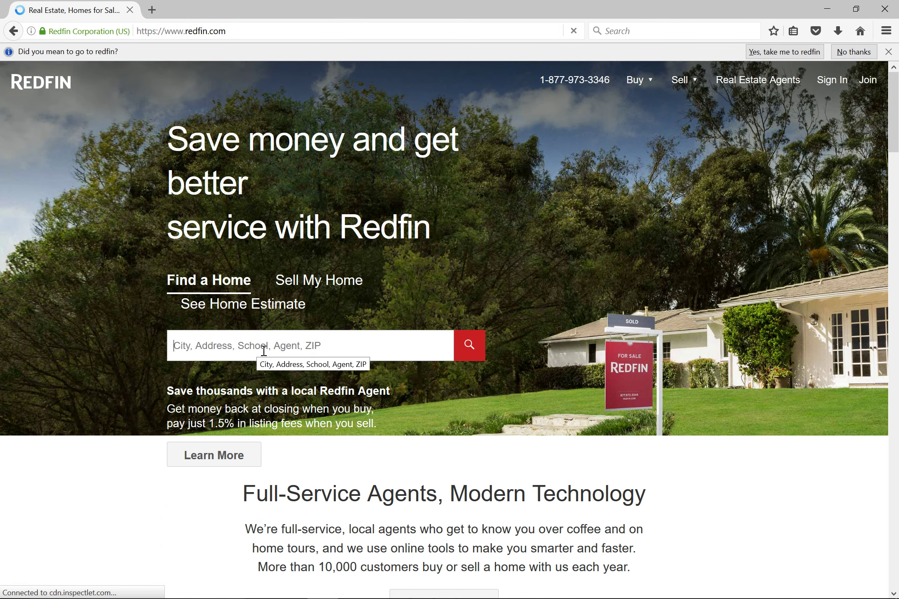
pyautogui.click(263, 352)
pyautogui.write('97051')
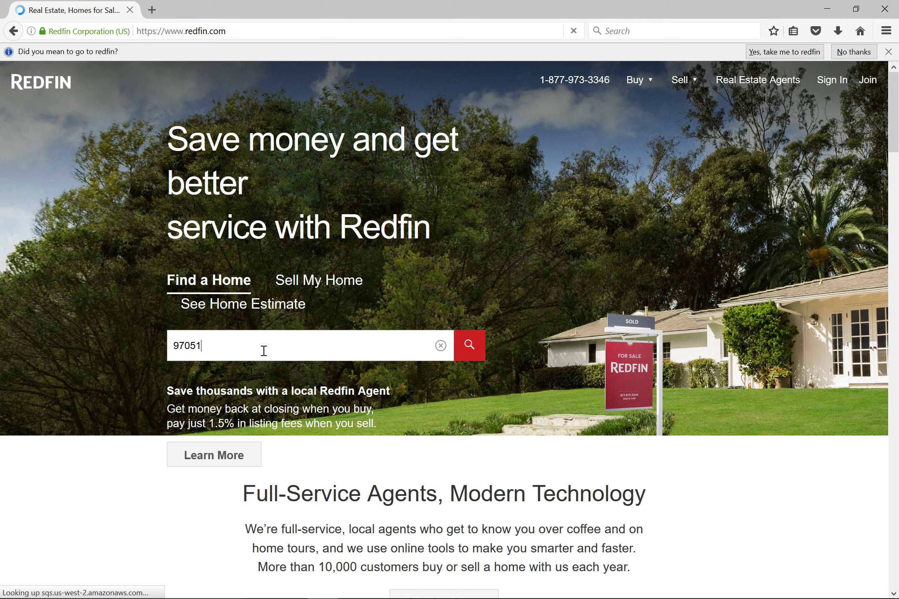
pyautogui.press('Return')
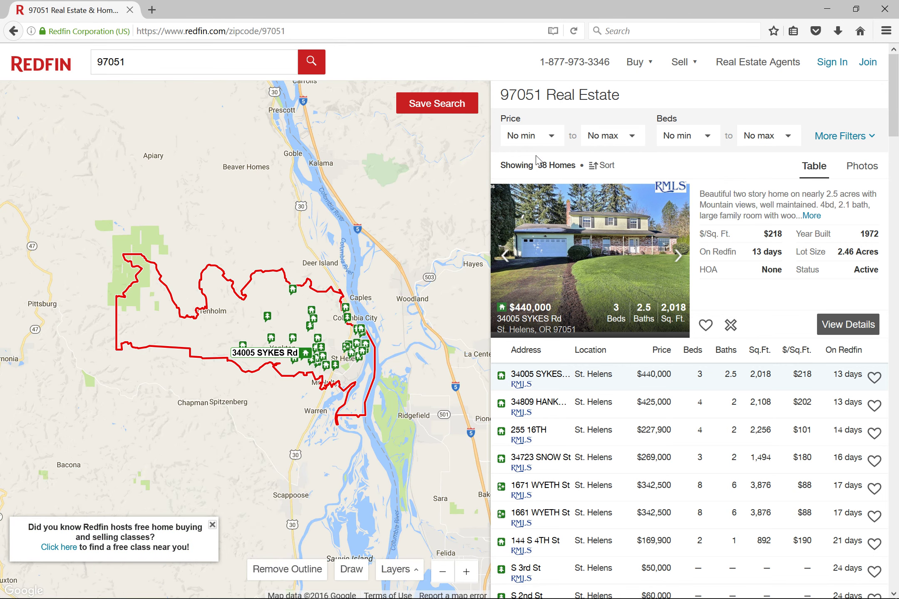
pyautogui.click(599, 409)
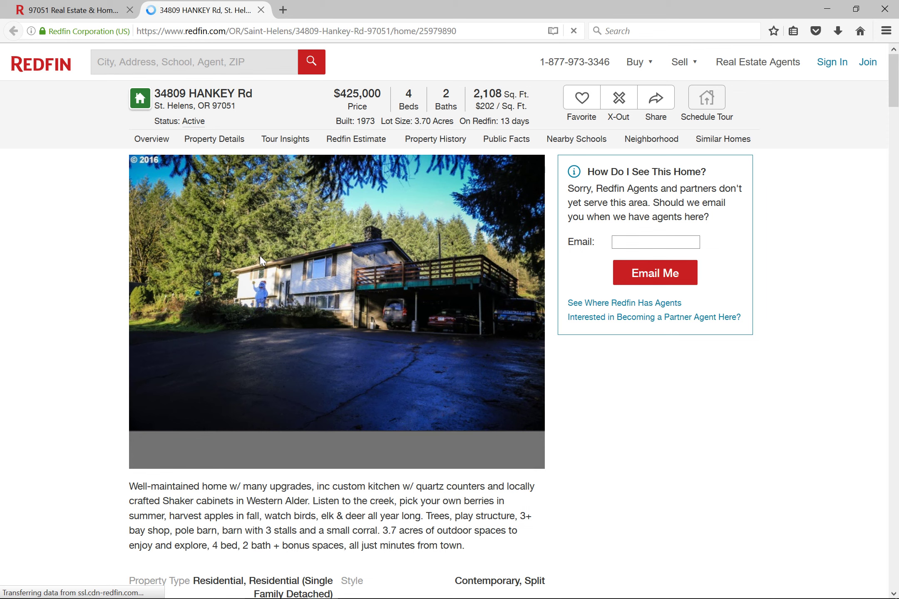
# Review the listing's property history and public facts showing 2015 taxes of $3,626, then close it.
pyautogui.scroll(-10, 167, 374)
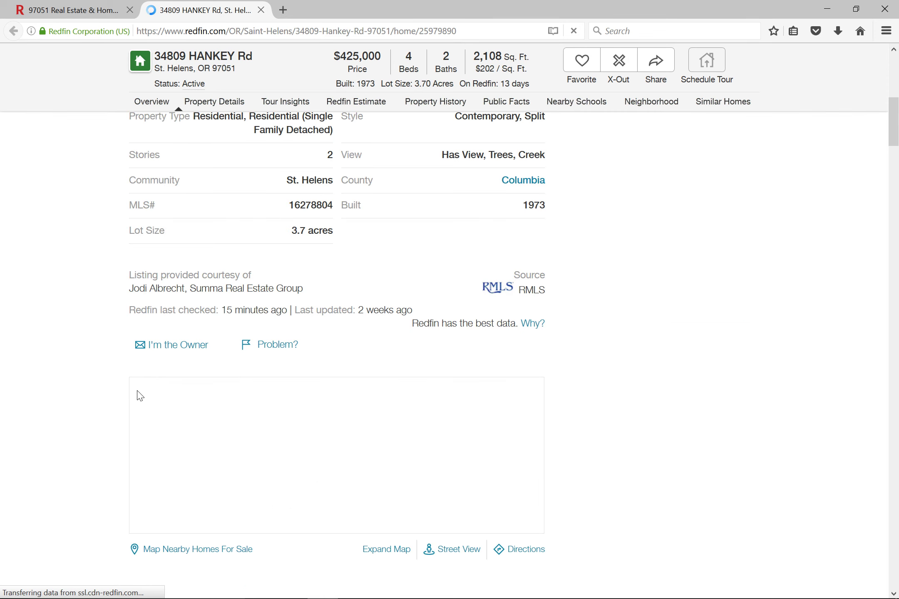
pyautogui.scroll(-4, 125, 391)
pyautogui.scroll(-20, 77, 374)
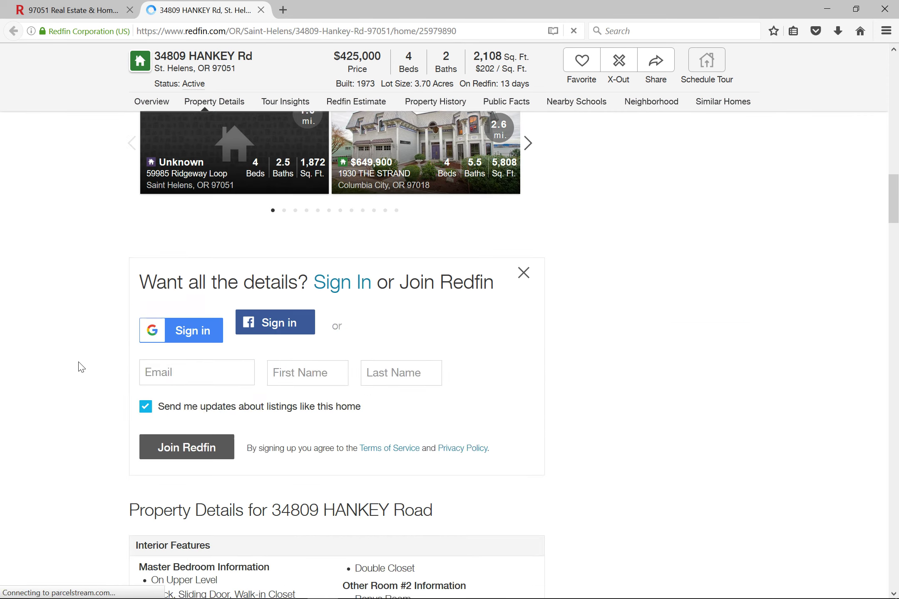
pyautogui.scroll(-20, 82, 368)
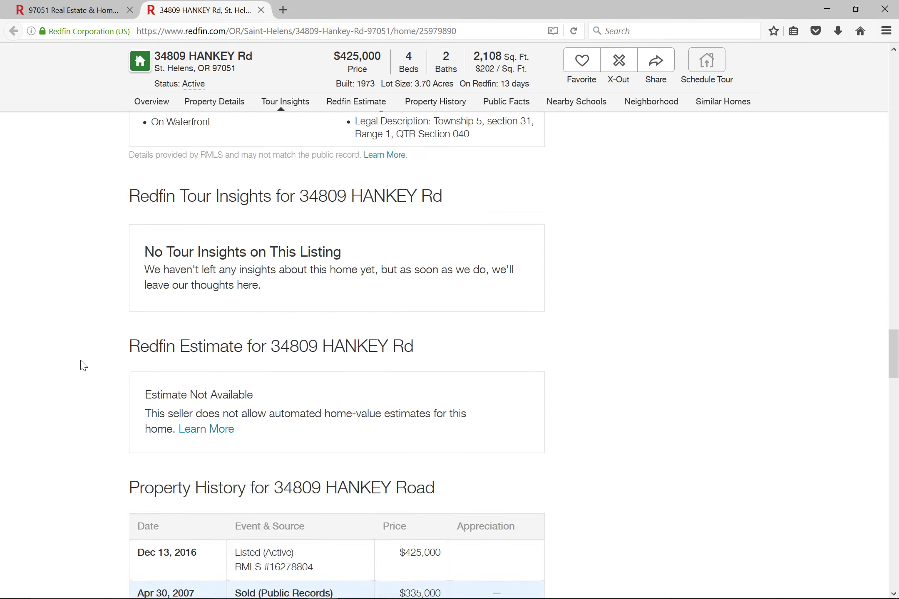
pyautogui.scroll(-20, 86, 362)
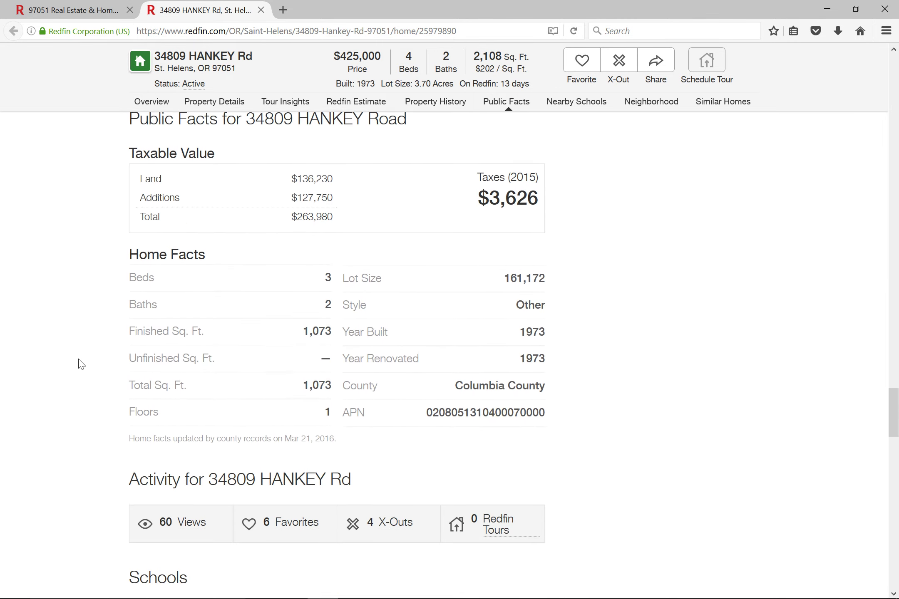
pyautogui.scroll(-10, 78, 361)
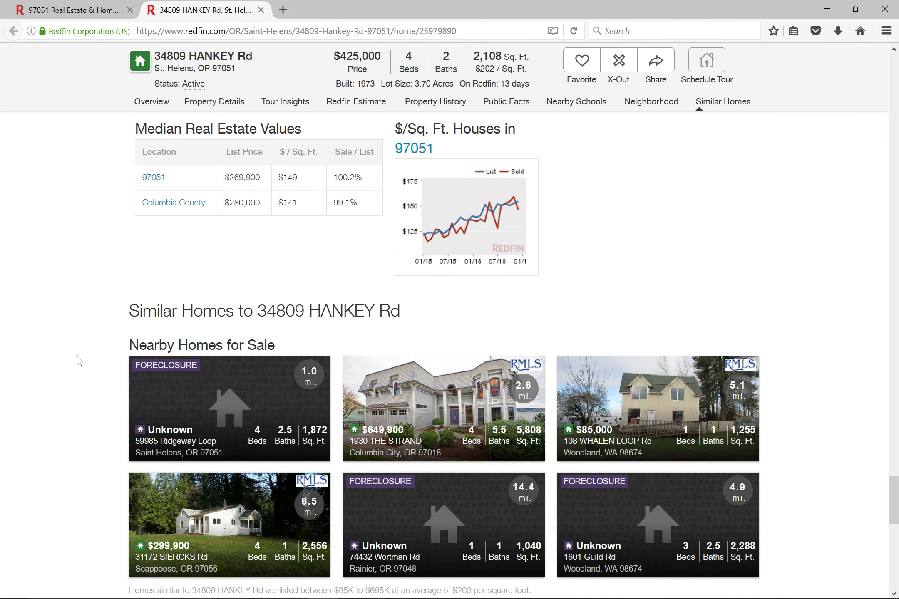
pyautogui.scroll(-15, 79, 362)
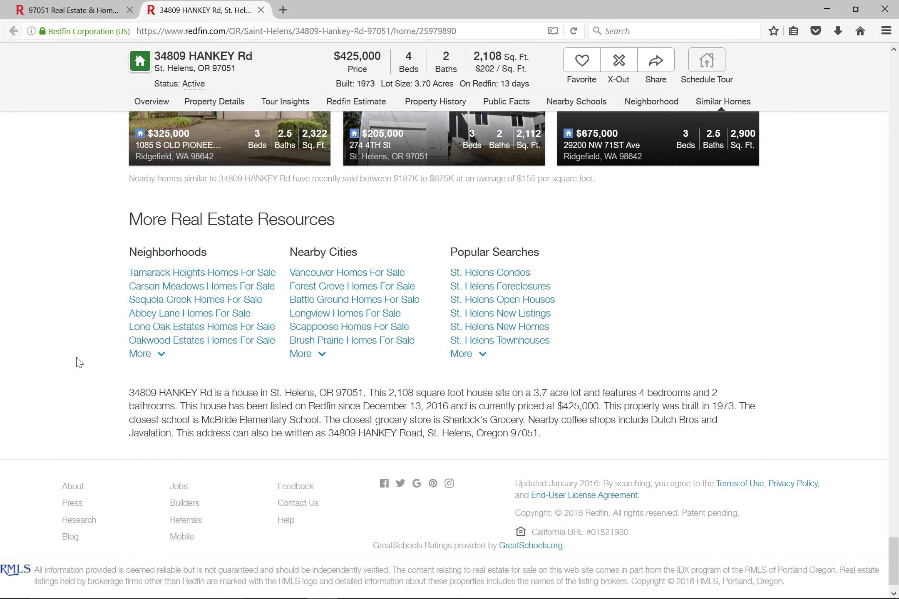
pyautogui.scroll(20, 80, 362)
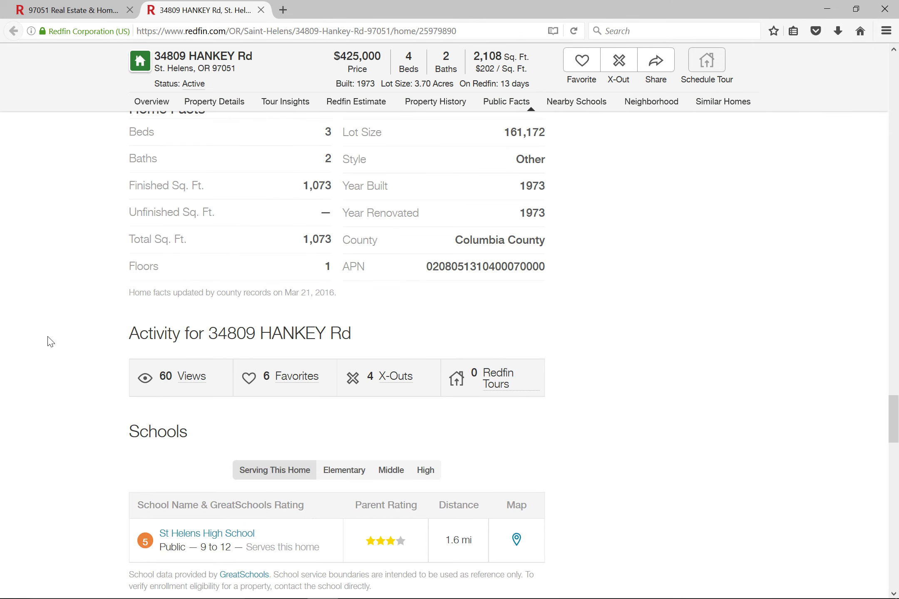
pyautogui.scroll(15, 36, 340)
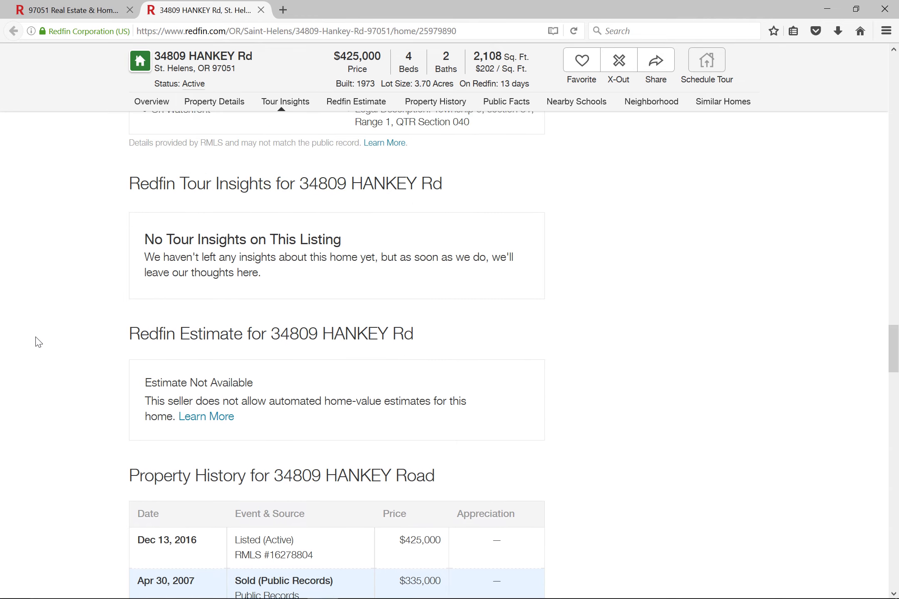
pyautogui.scroll(15, 36, 339)
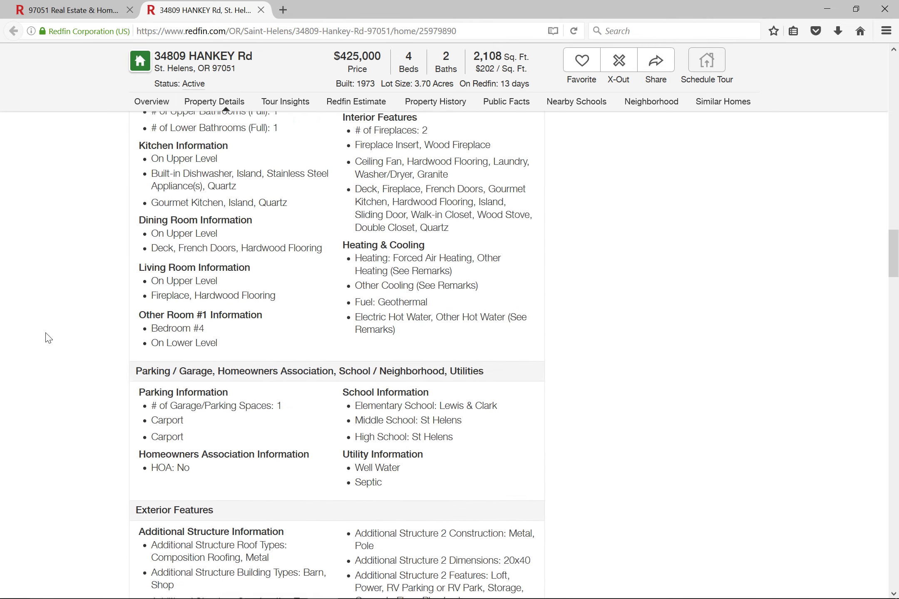
pyautogui.scroll(8, 46, 339)
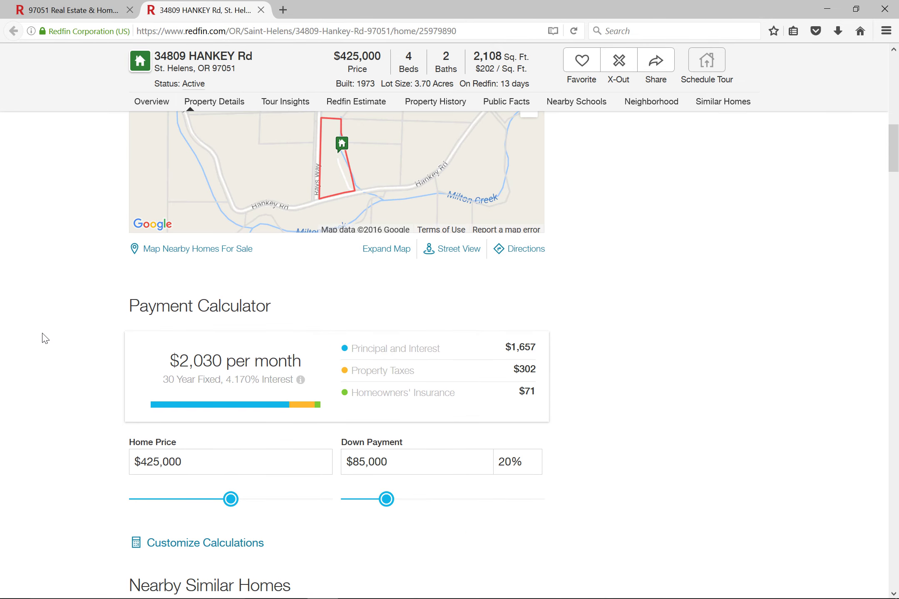
pyautogui.scroll(4, 44, 338)
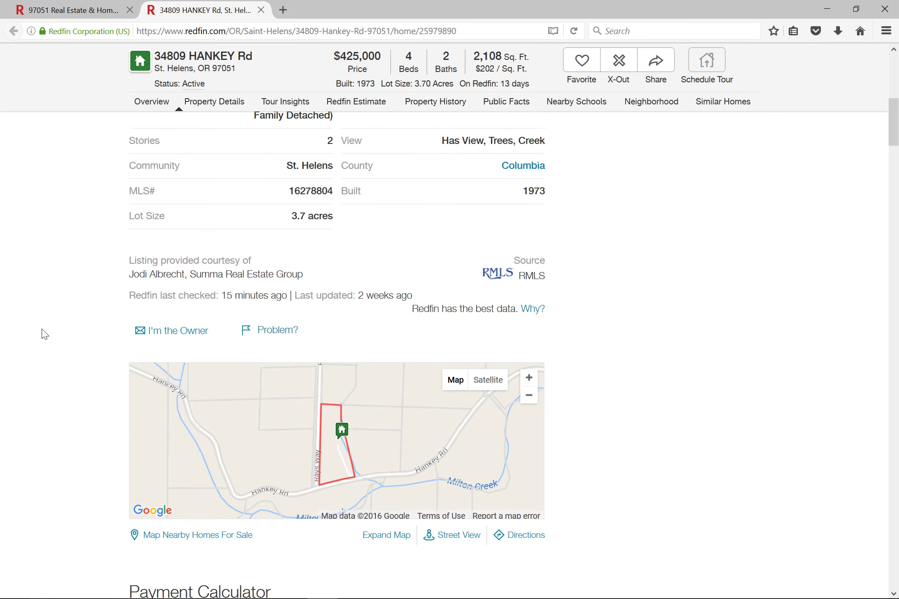
pyautogui.scroll(4, 45, 334)
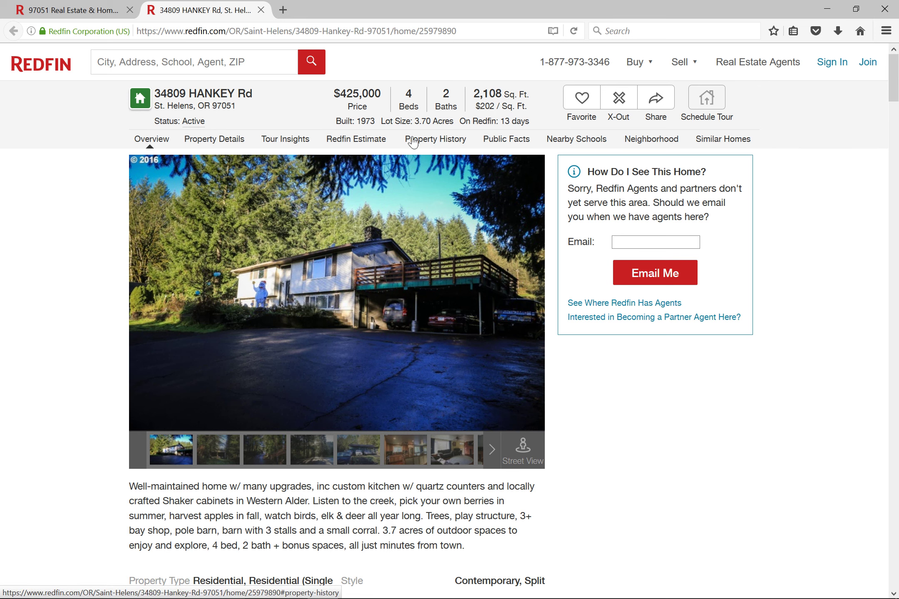
pyautogui.click(433, 141)
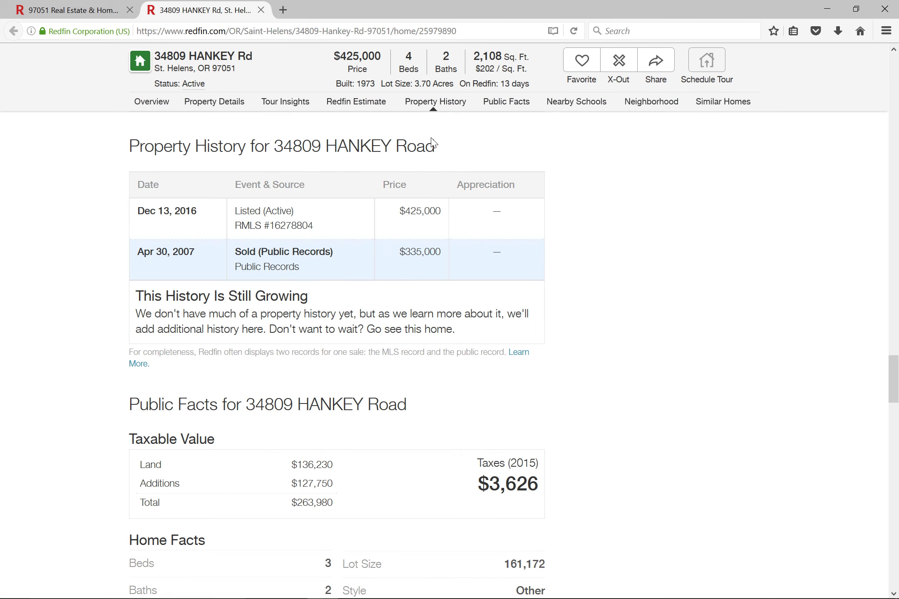
pyautogui.click(518, 104)
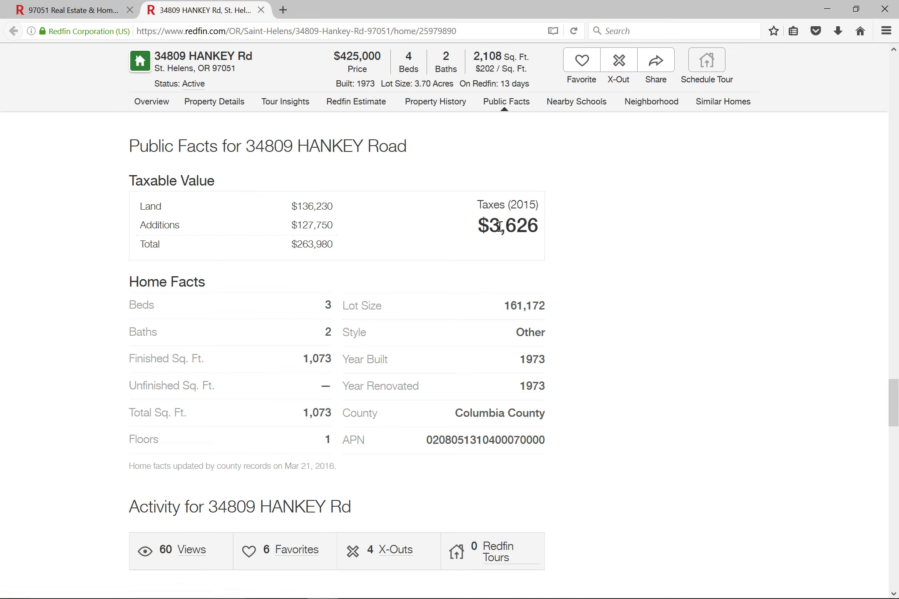
pyautogui.click(261, 10)
# Close the remaining browser tabs and return to Sheet4 of the Excel workbook.
pyautogui.click(160, 10)
pyautogui.click(130, 10)
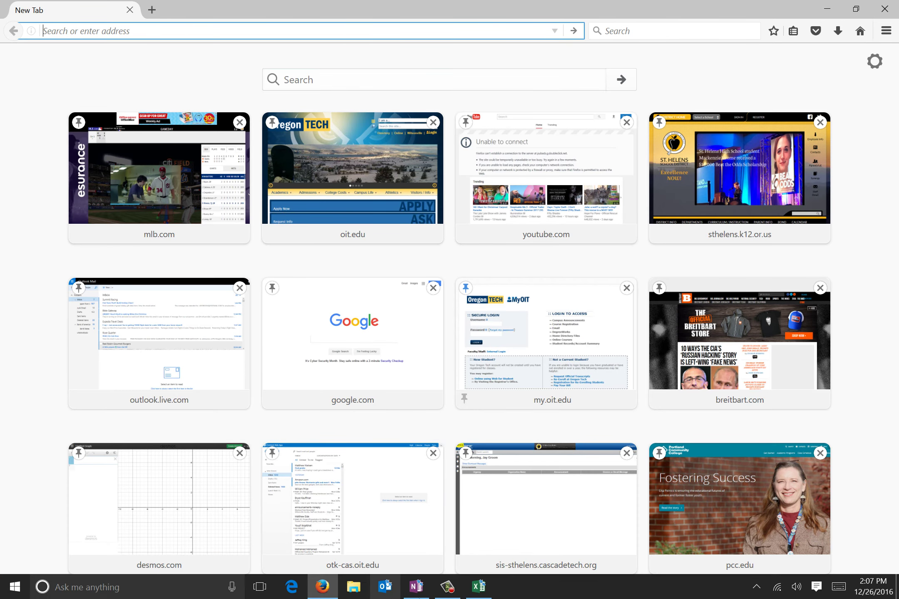
pyautogui.click(479, 587)
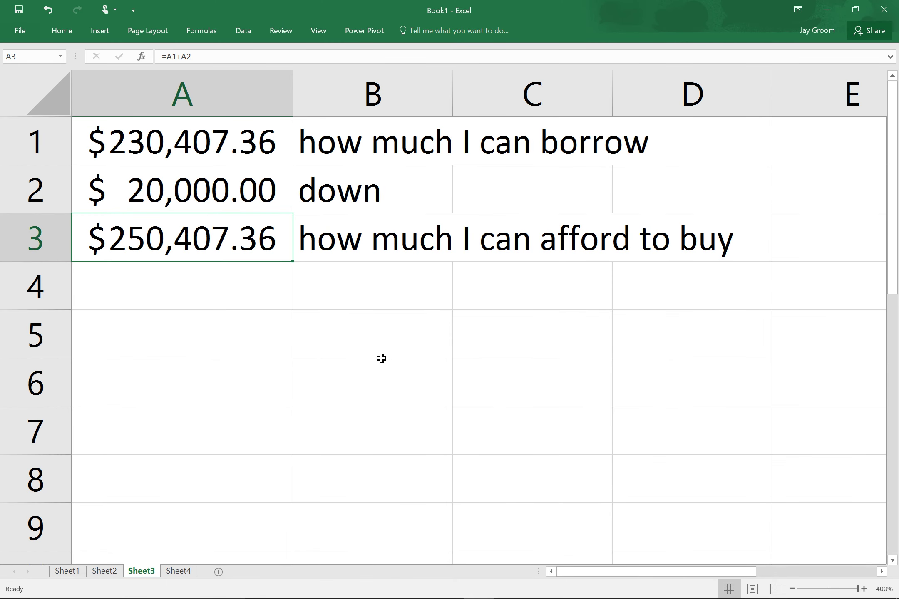
pyautogui.click(178, 571)
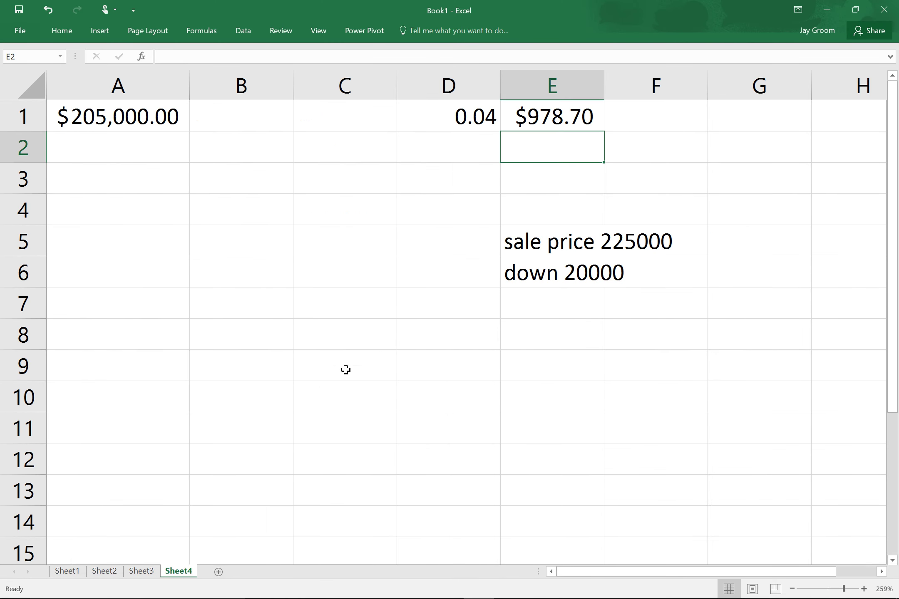
# Enter the annual property tax 2250 in E9.
pyautogui.click(550, 364)
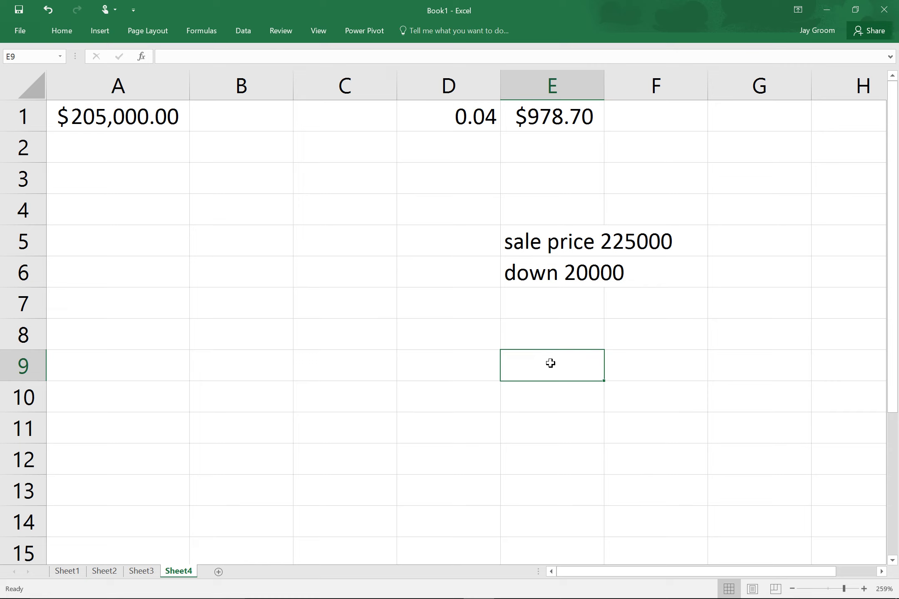
pyautogui.write('22')
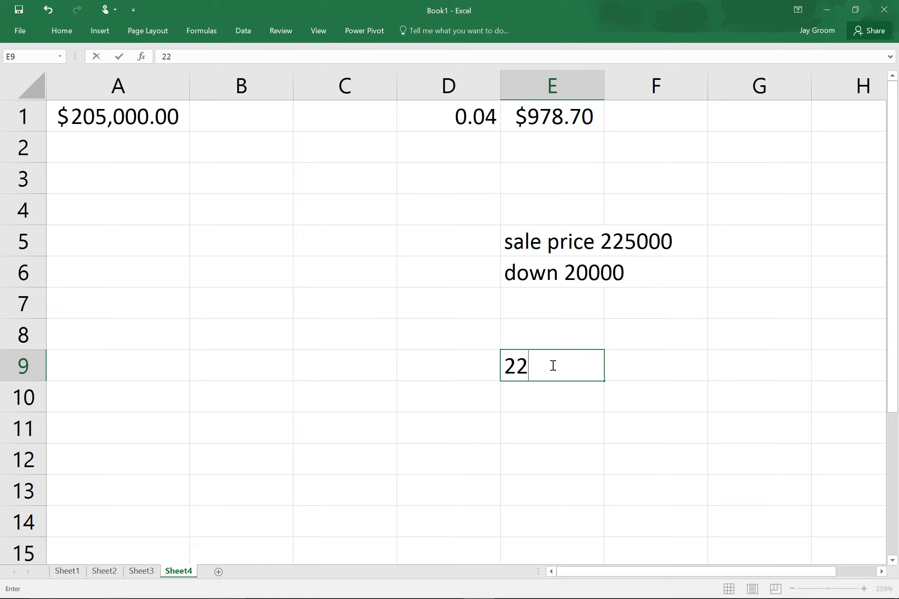
pyautogui.write('50')
pyautogui.click(572, 410)
pyautogui.click(564, 377)
# Put =E9/12 in E10 to get the monthly tax of 187.5.
pyautogui.click(566, 407)
pyautogui.write('=')
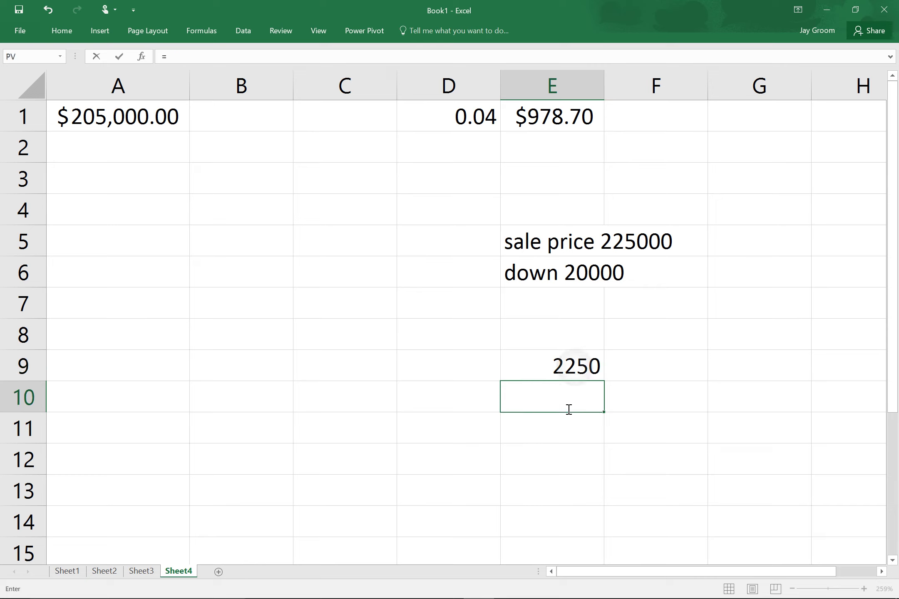
pyautogui.press('Up')
pyautogui.write('/12')
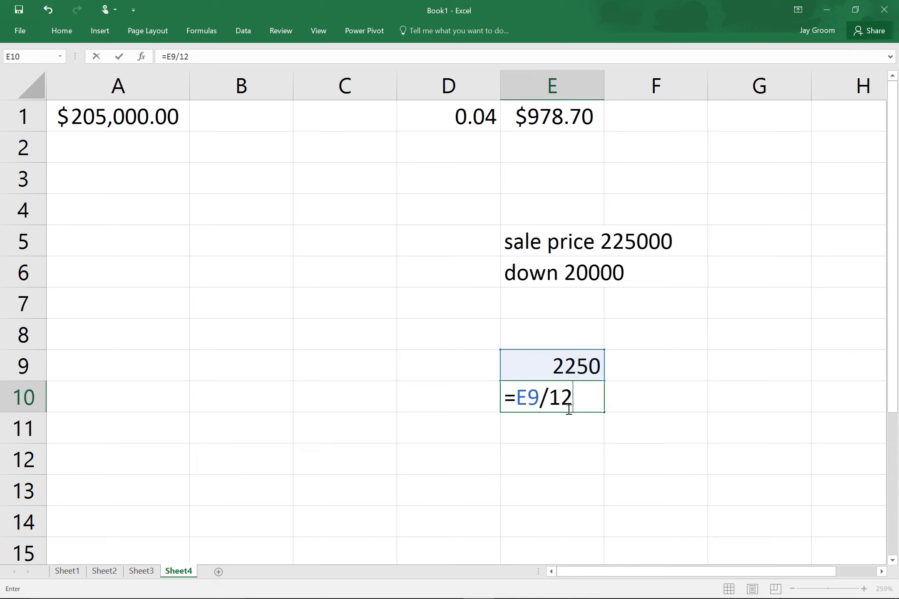
pyautogui.press('Return')
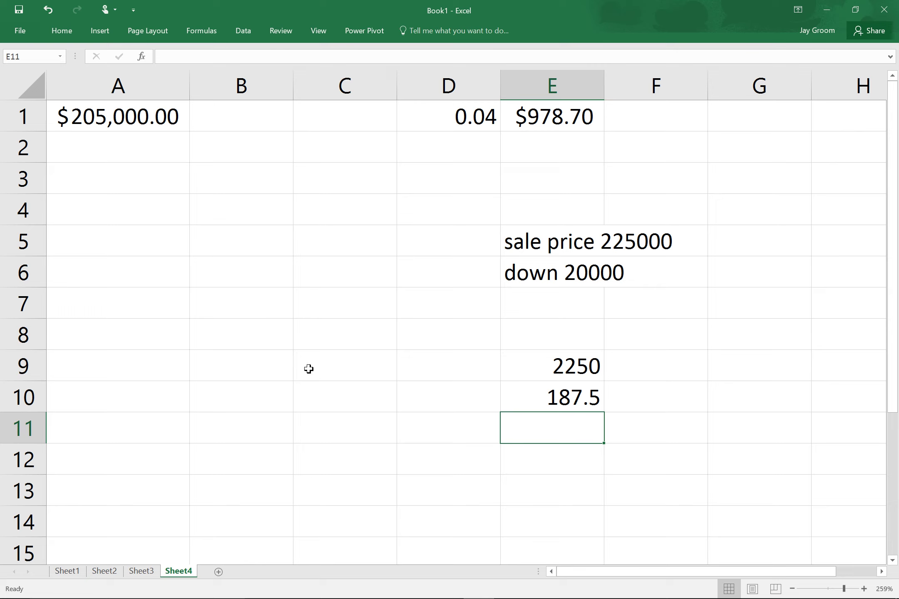
# Enter =E1+E10 in C7 to total the monthly payment and tax as $1,166.20.
pyautogui.click(286, 282)
pyautogui.doubleClick(288, 283)
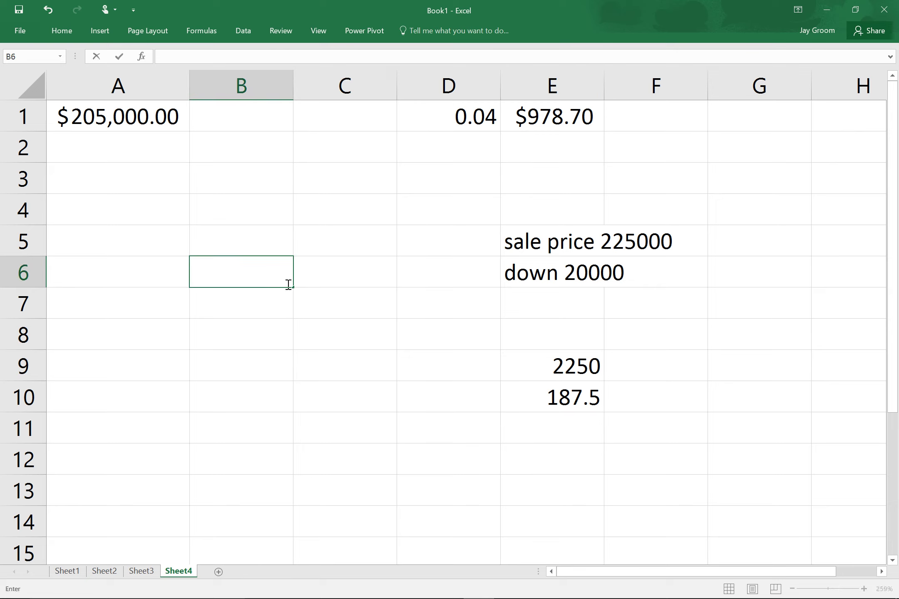
pyautogui.click(551, 116)
pyautogui.click(345, 303)
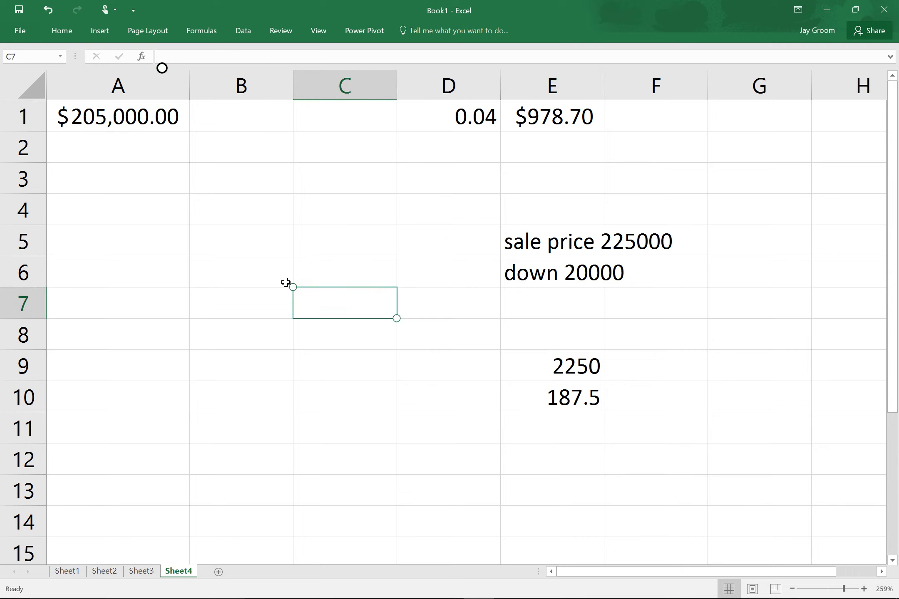
pyautogui.write('=')
pyautogui.click(552, 116)
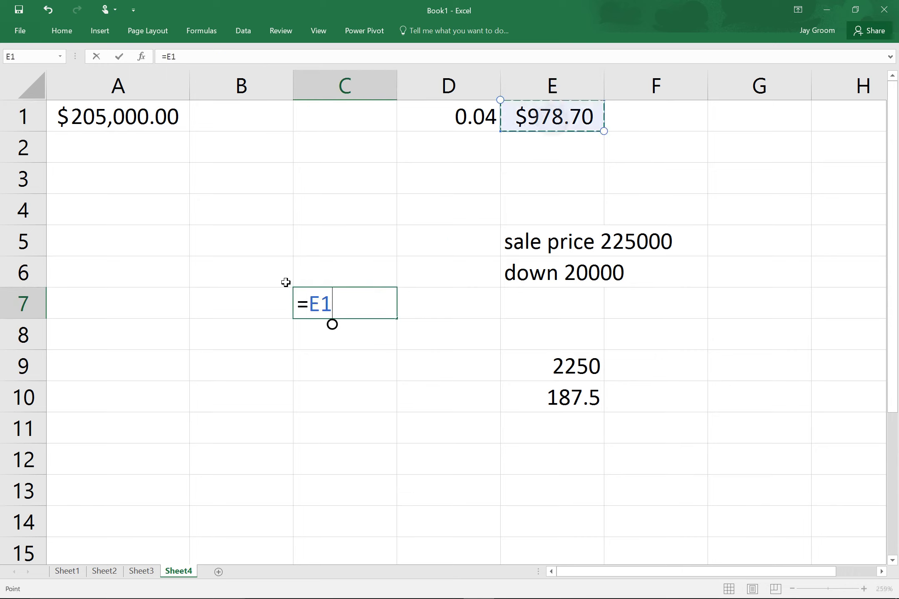
pyautogui.write('+')
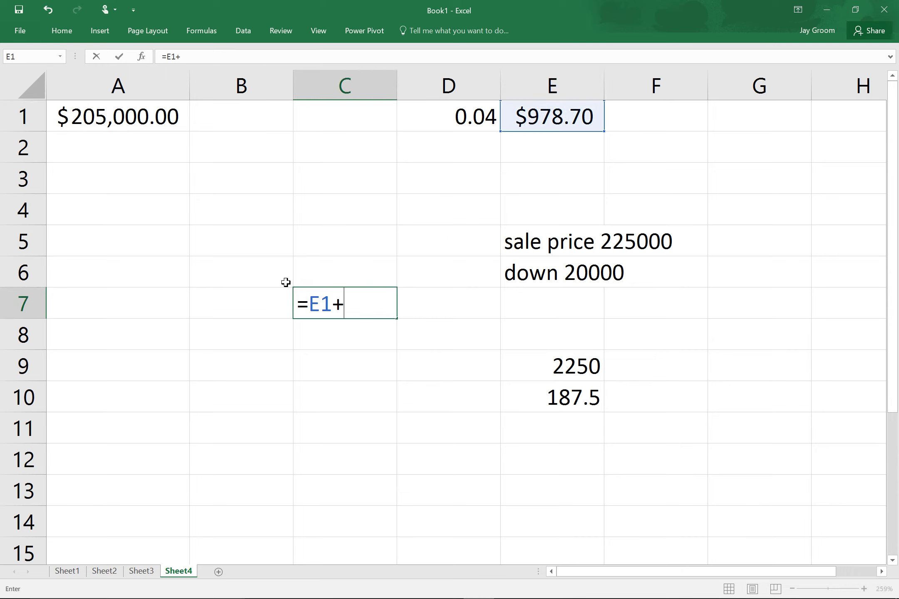
pyautogui.press('Right')
pyautogui.press('Right')
pyautogui.press('Down')
pyautogui.press('Down')
pyautogui.press('Down')
pyautogui.press('Return')
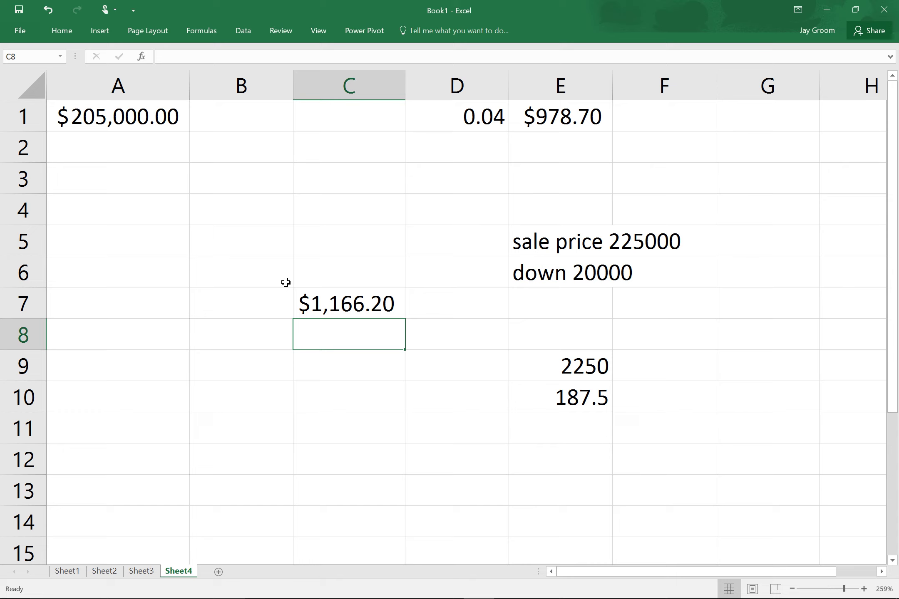
# Check the PMT formula in E1 and the monthly tax formula in E10.
pyautogui.click(651, 253)
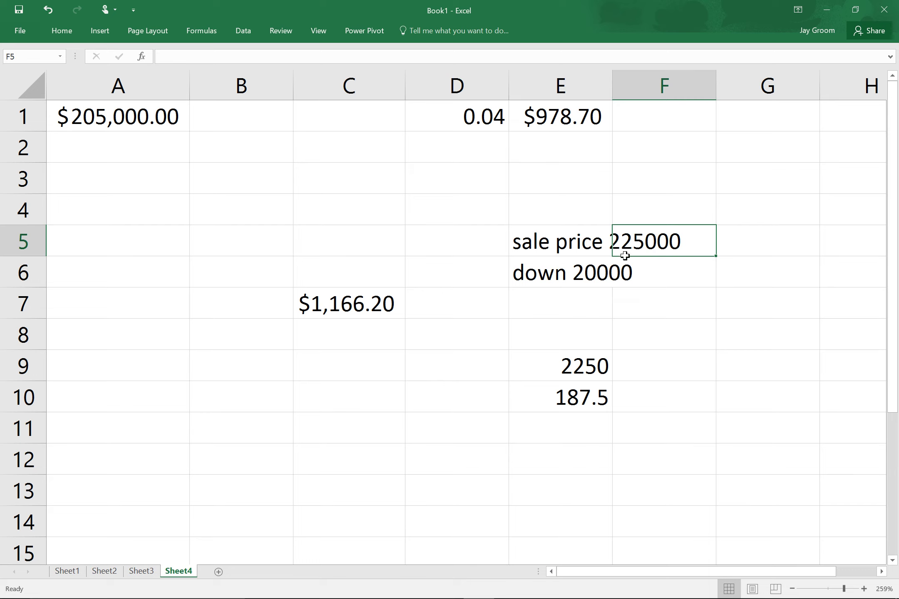
pyautogui.click(571, 125)
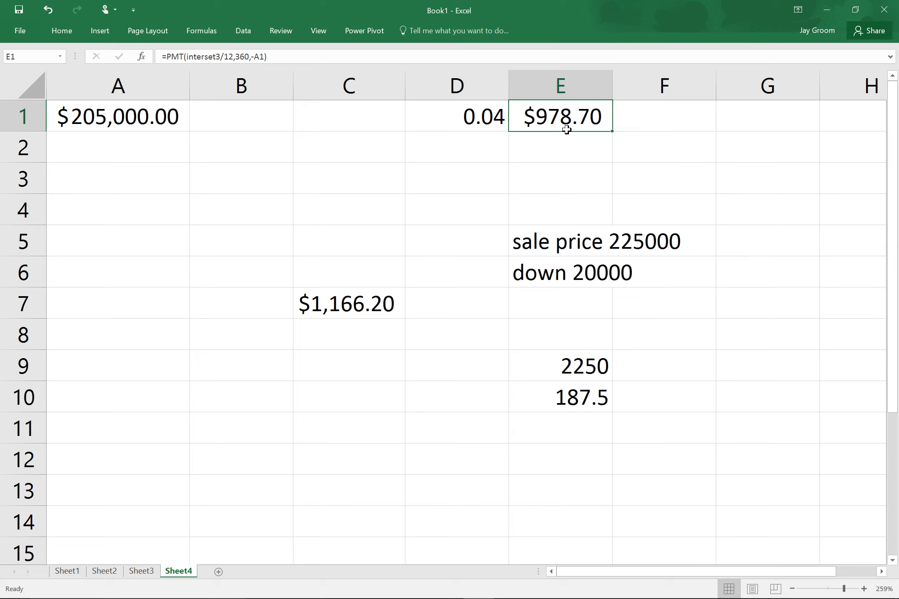
pyautogui.click(579, 398)
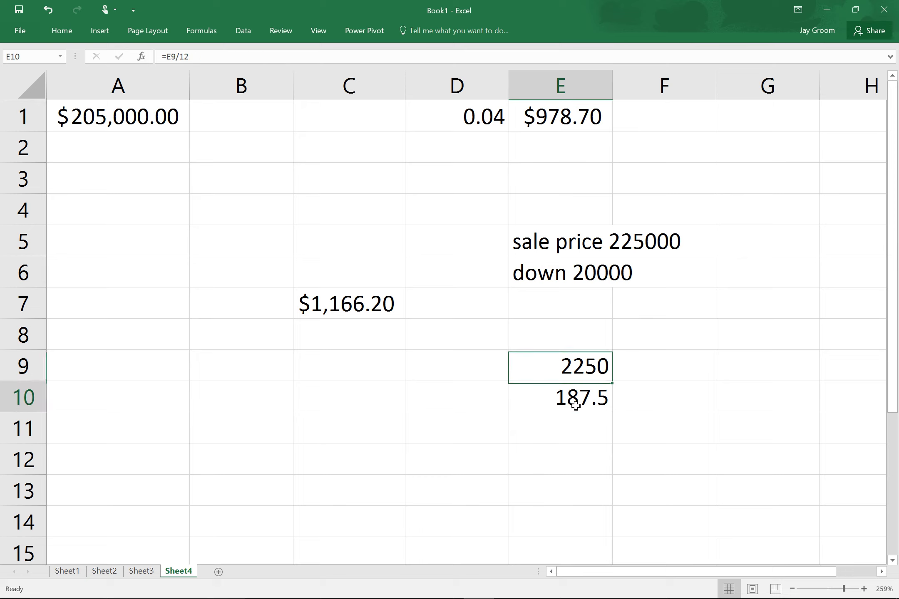